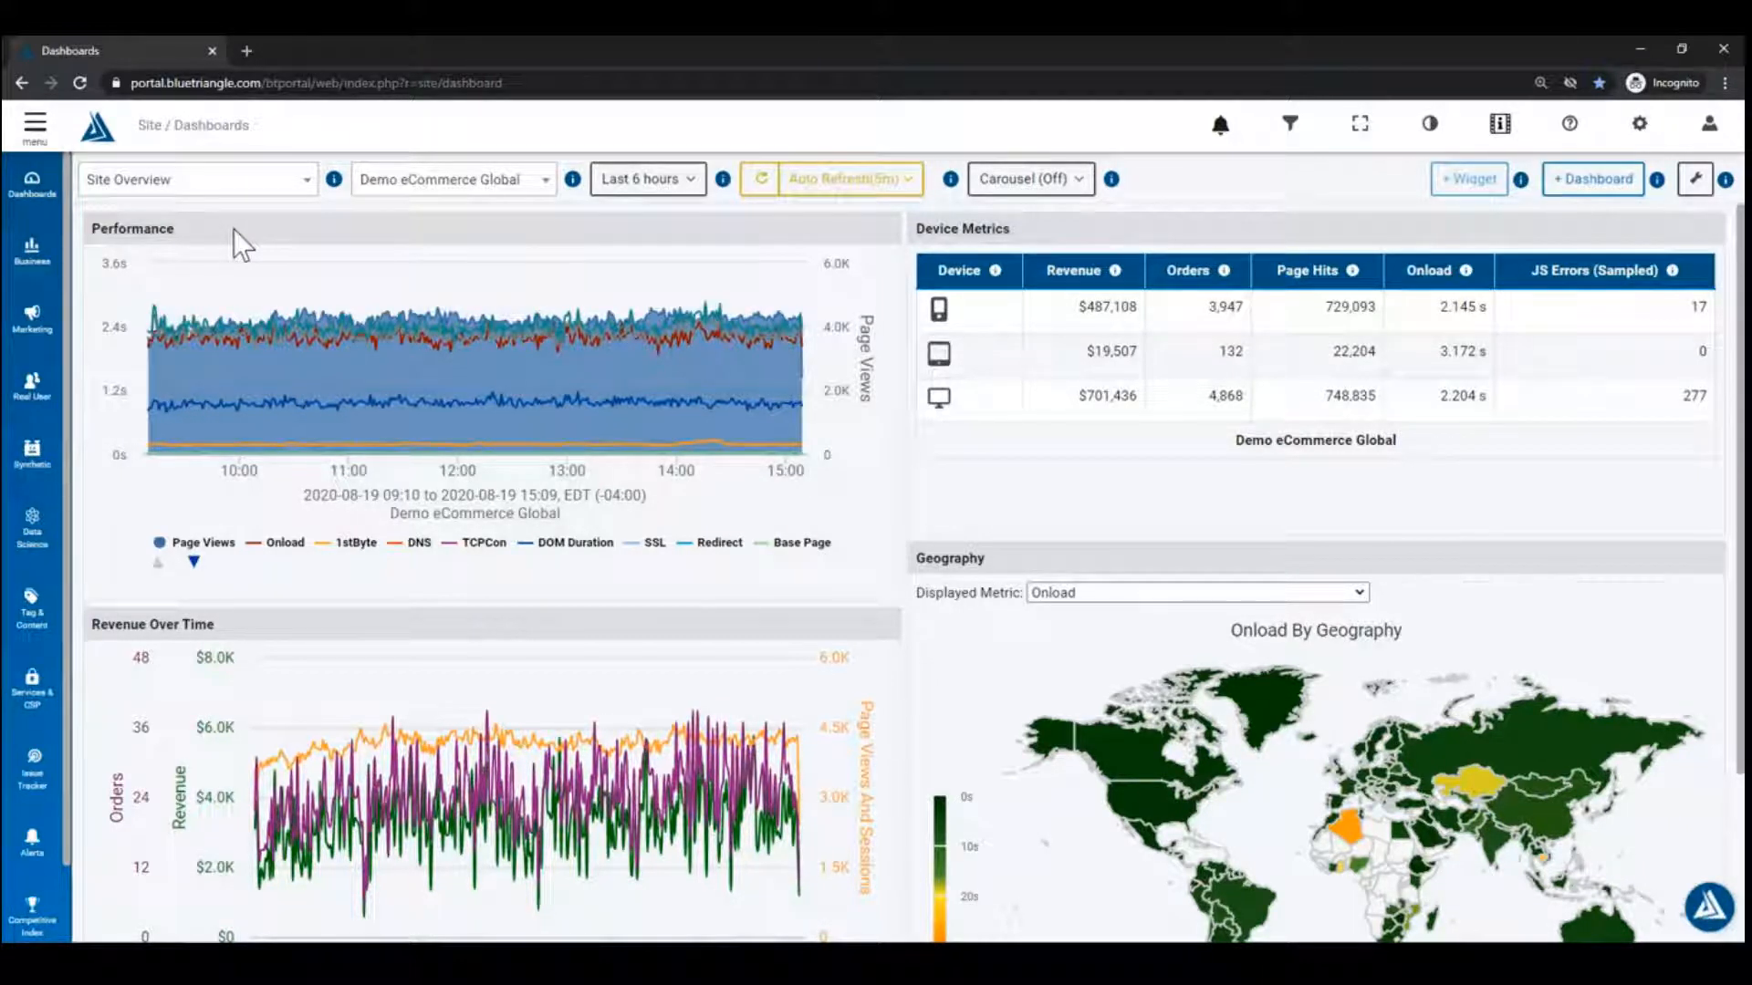
pyautogui.click(269, 187)
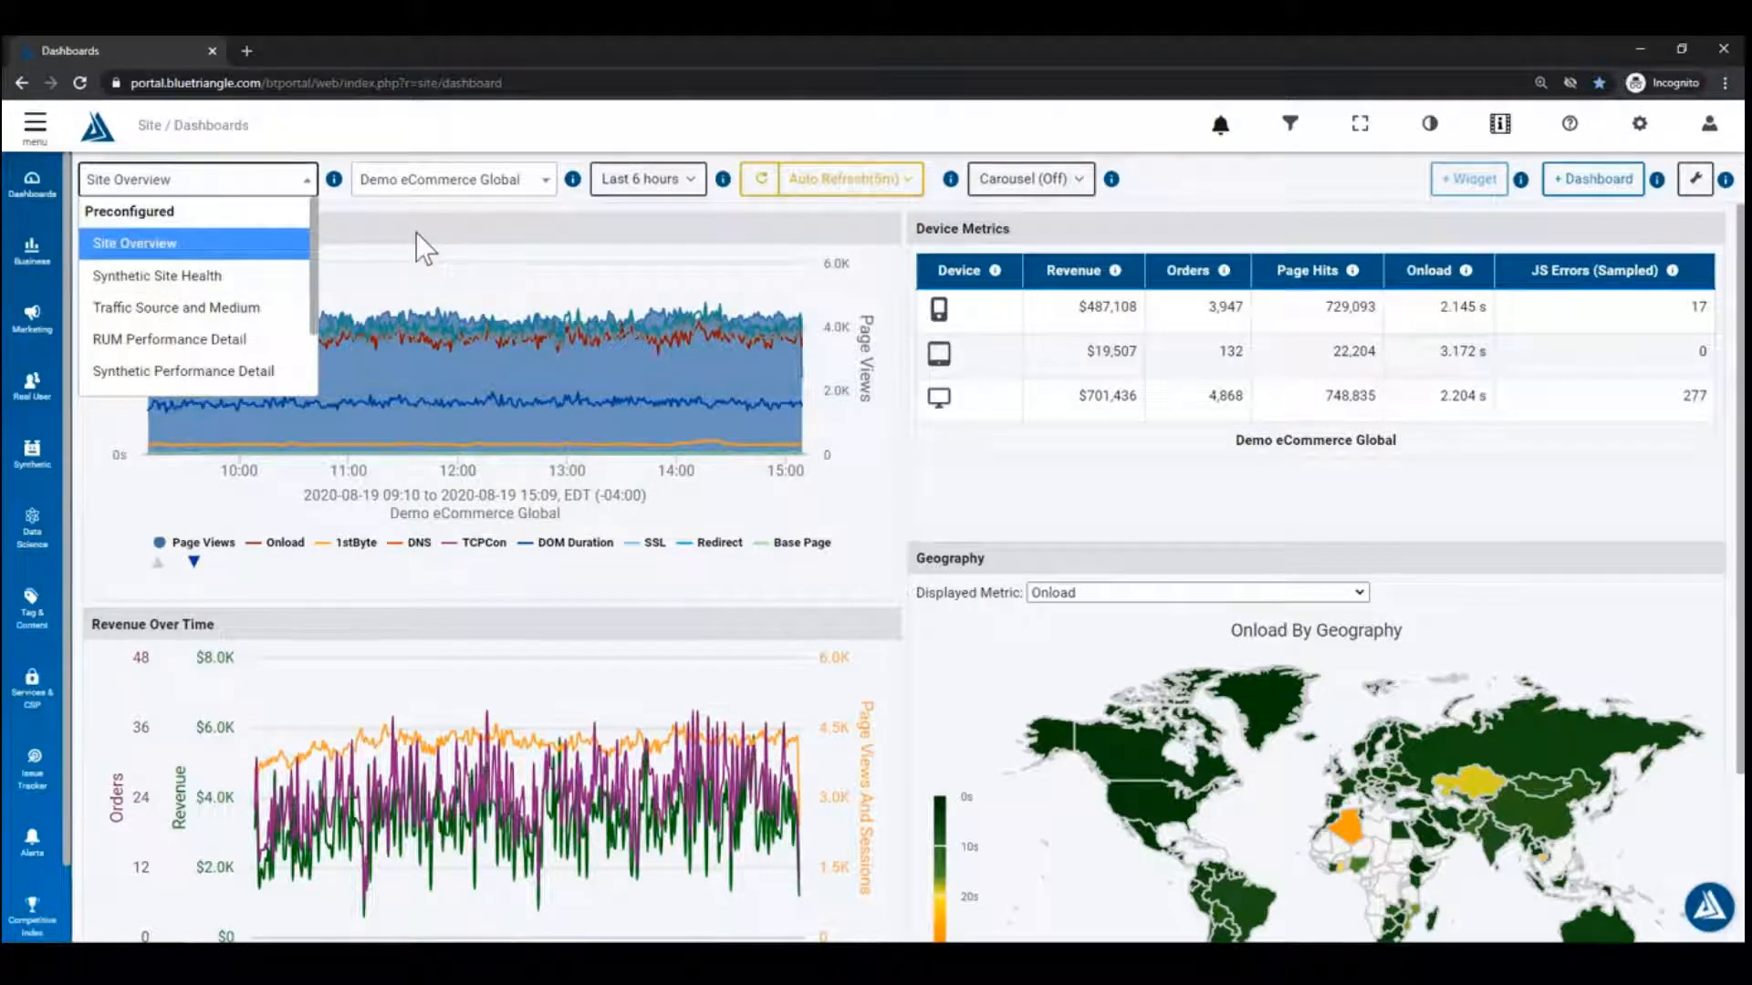
pyautogui.click(449, 227)
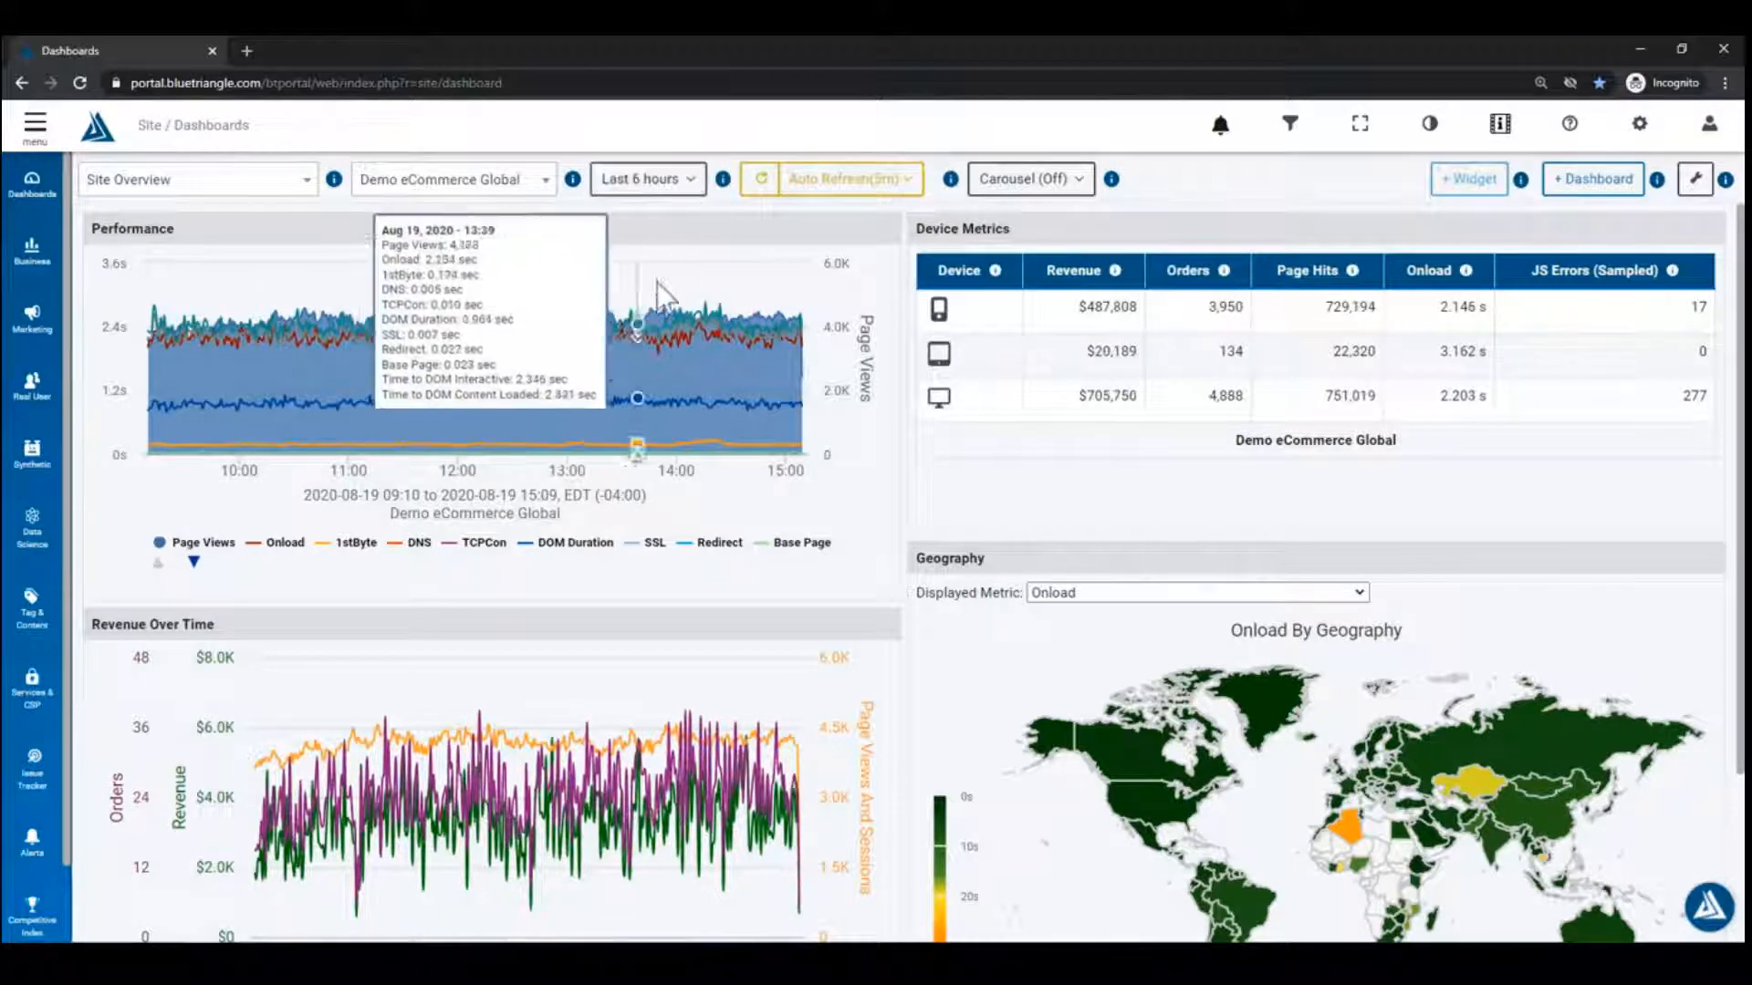
pyautogui.click(698, 183)
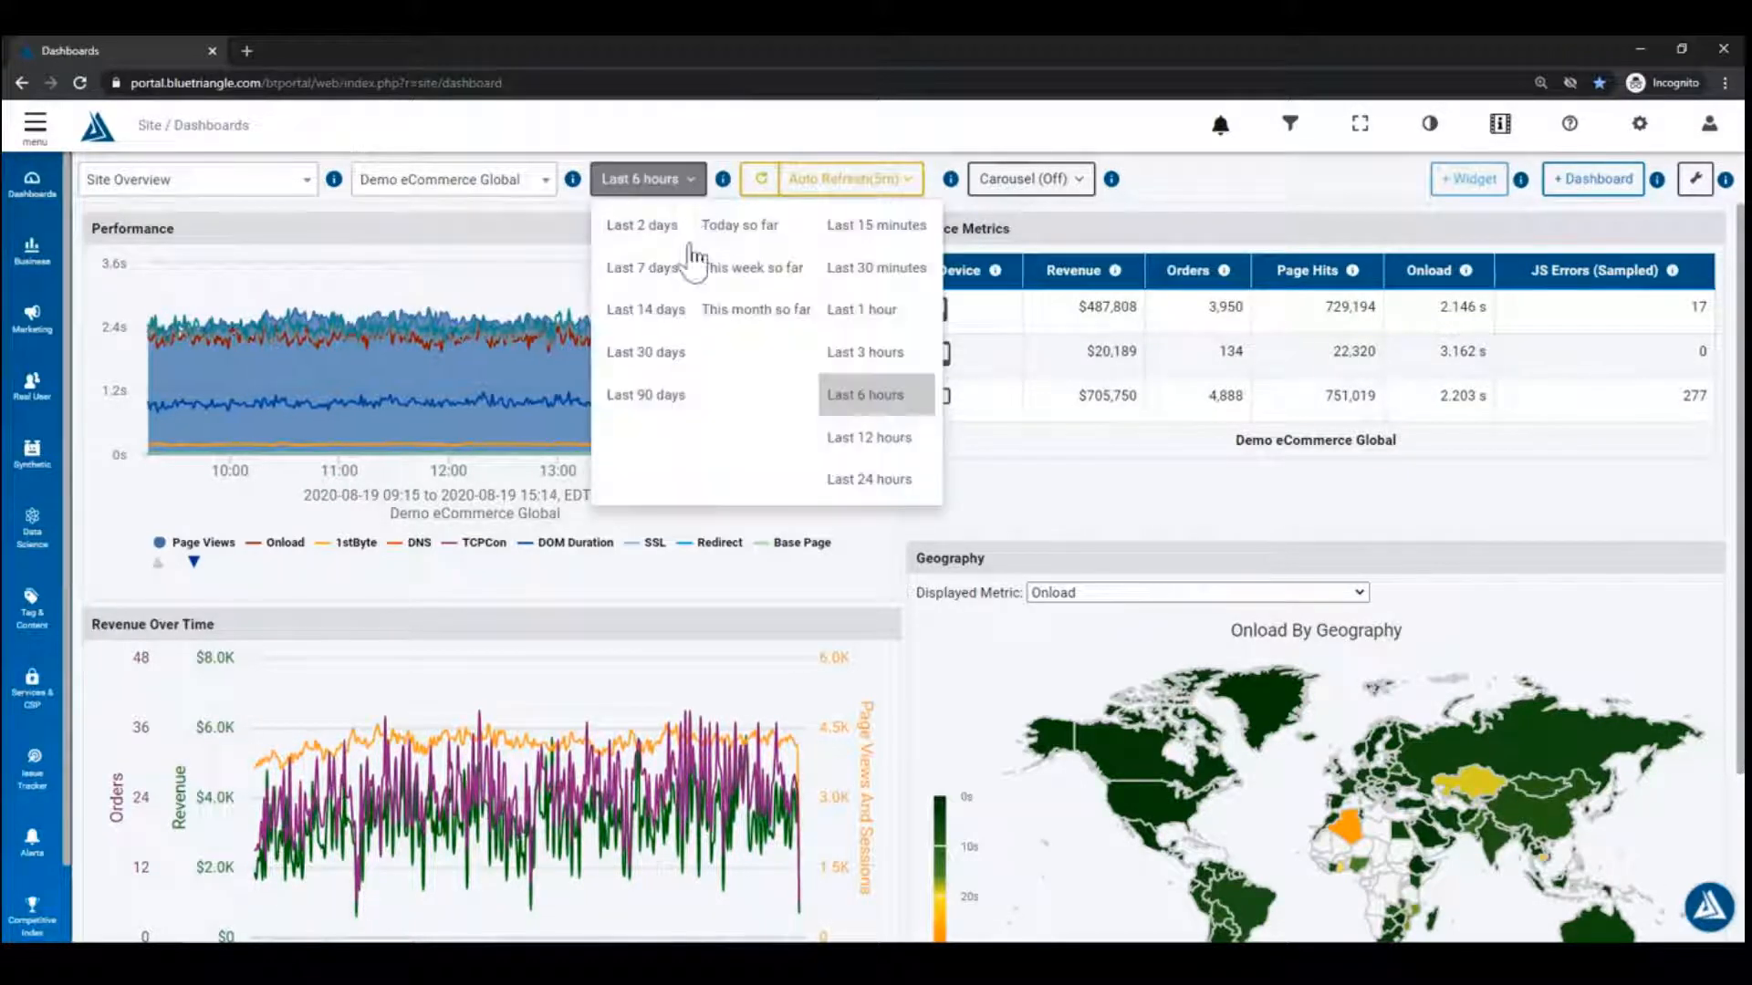
pyautogui.click(691, 183)
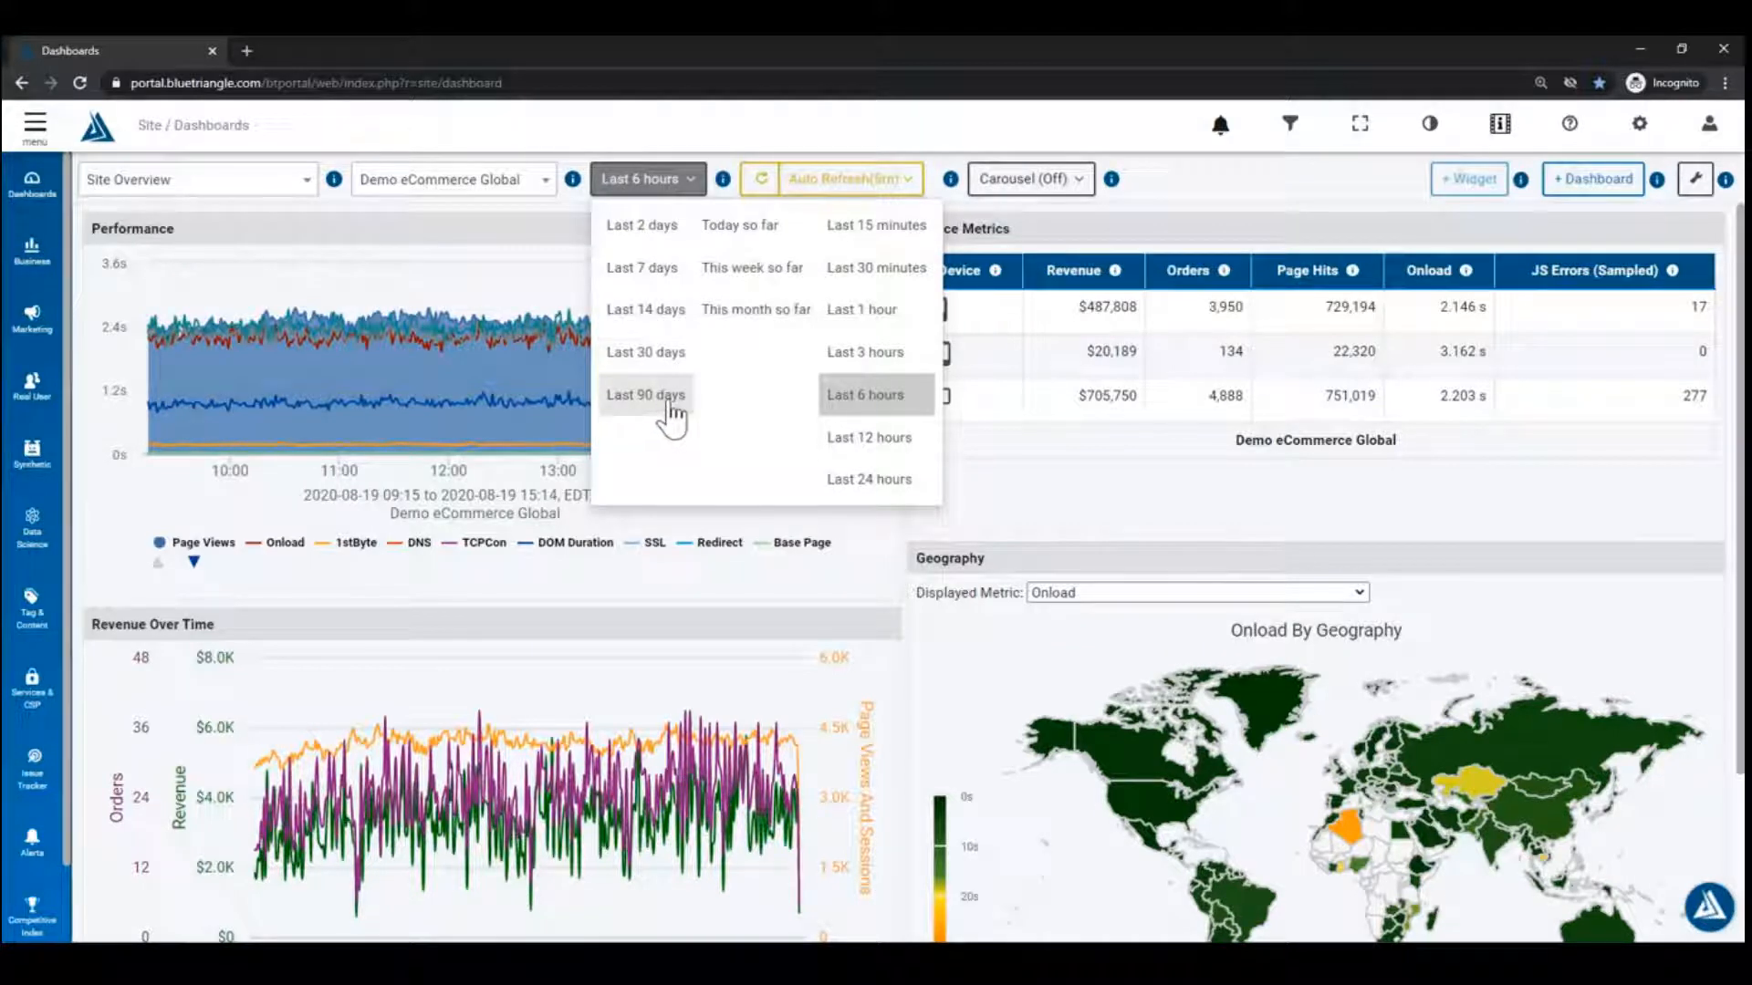
pyautogui.click(1040, 260)
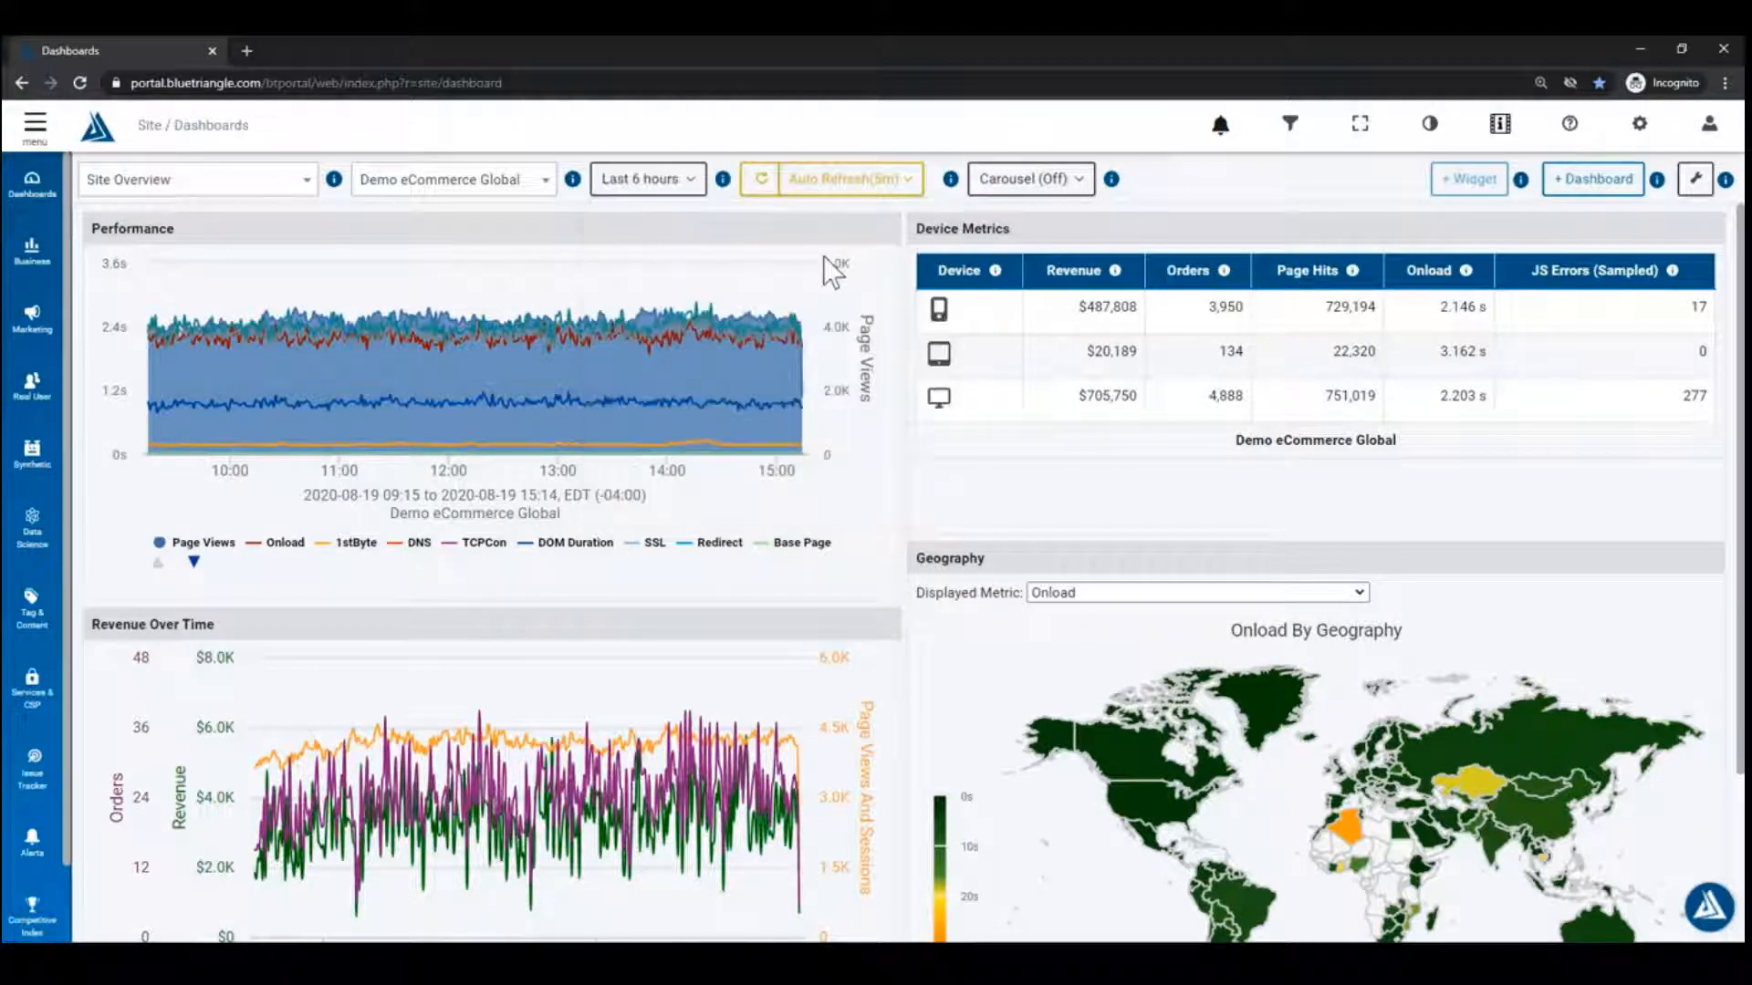
pyautogui.click(908, 180)
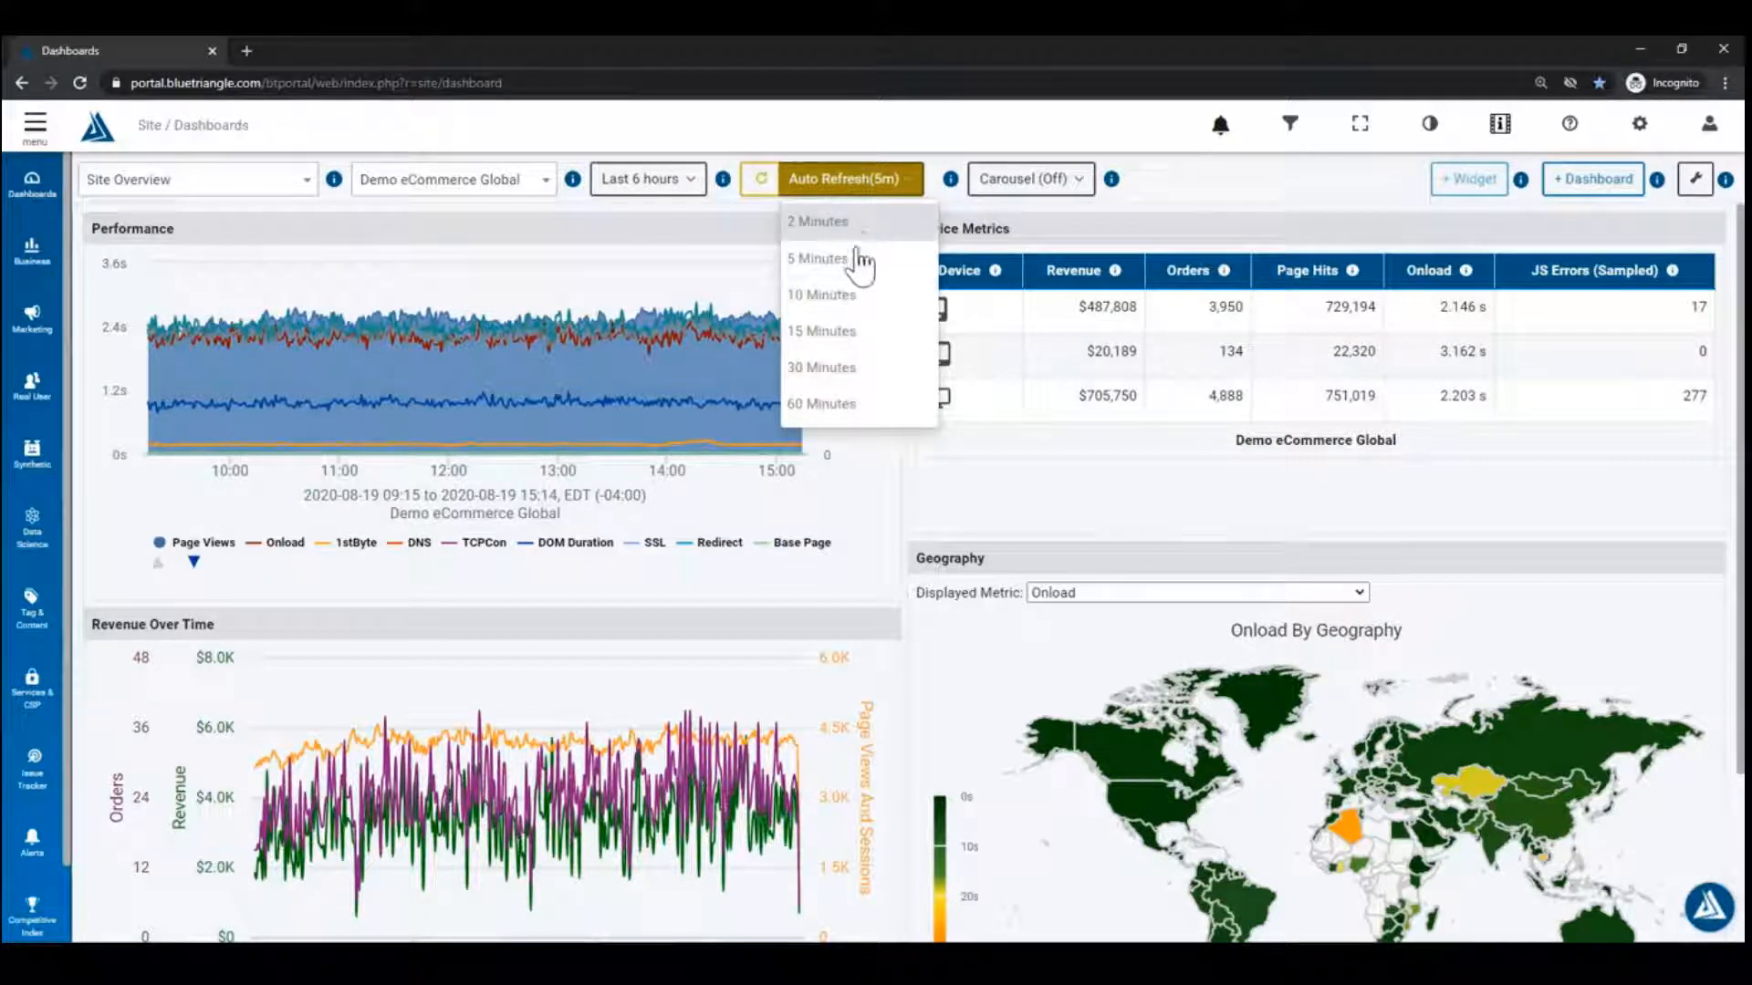
pyautogui.click(997, 217)
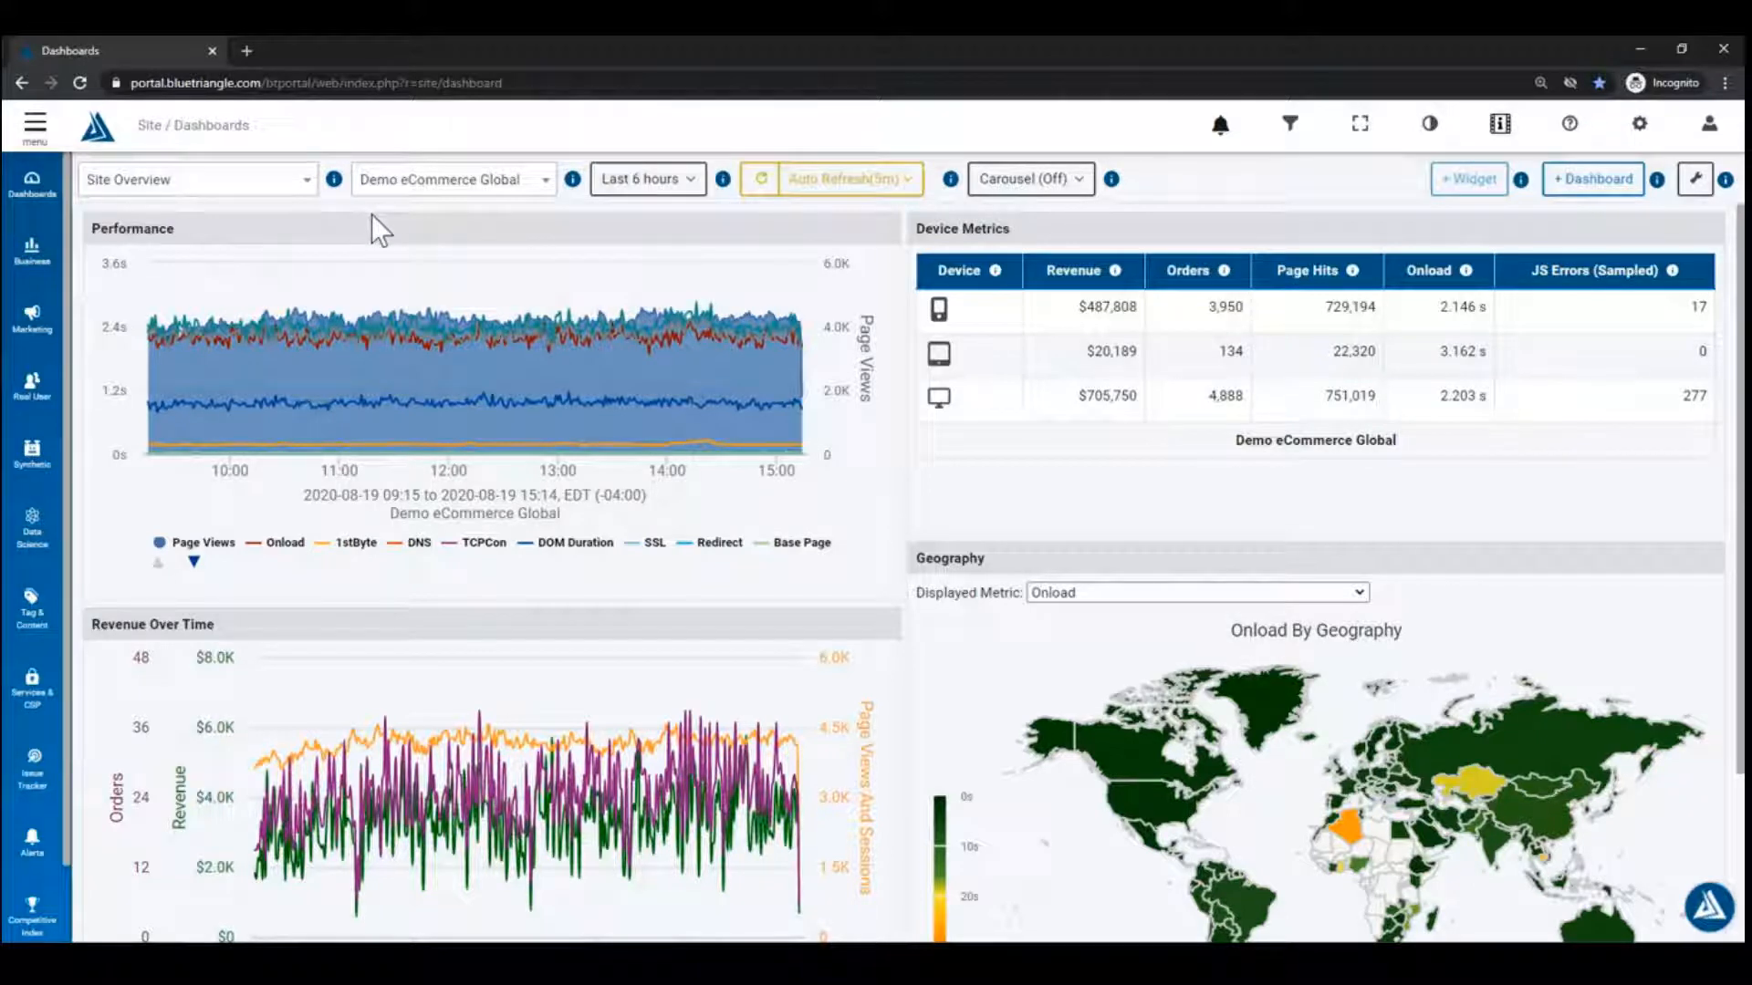
# Step: Glance at the site list without changing it, then hide the Onload series from the Performance chart
pyautogui.click(539, 199)
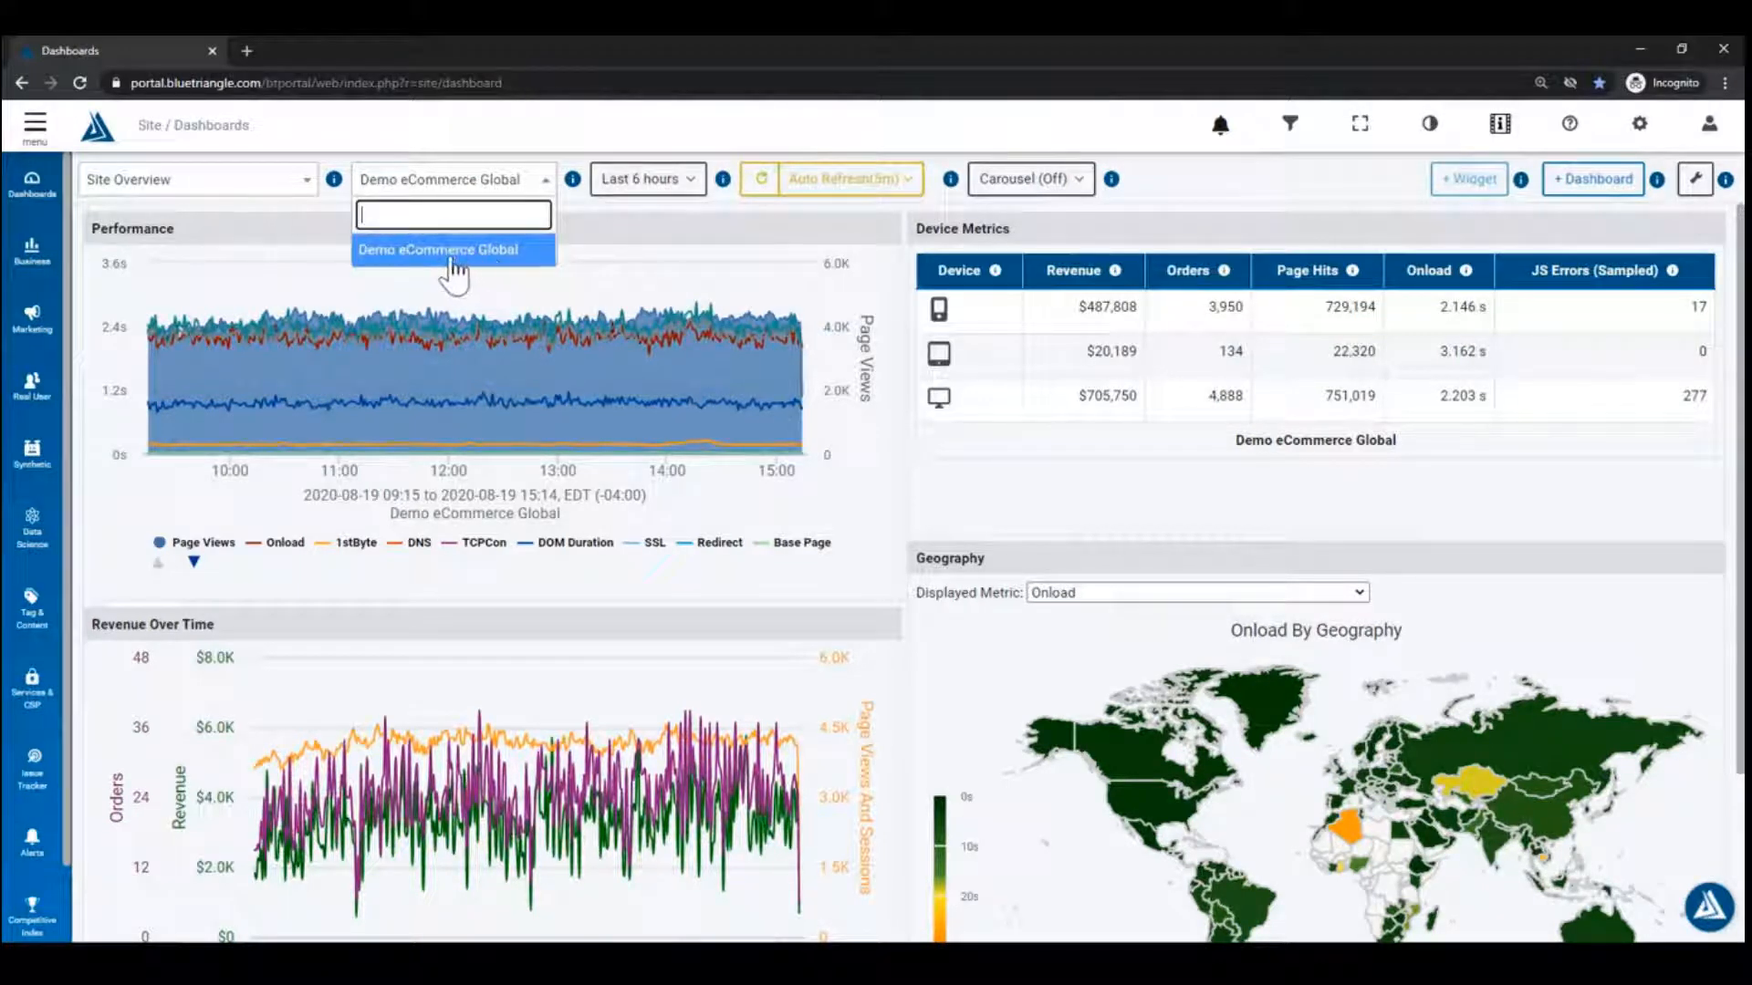
pyautogui.click(602, 227)
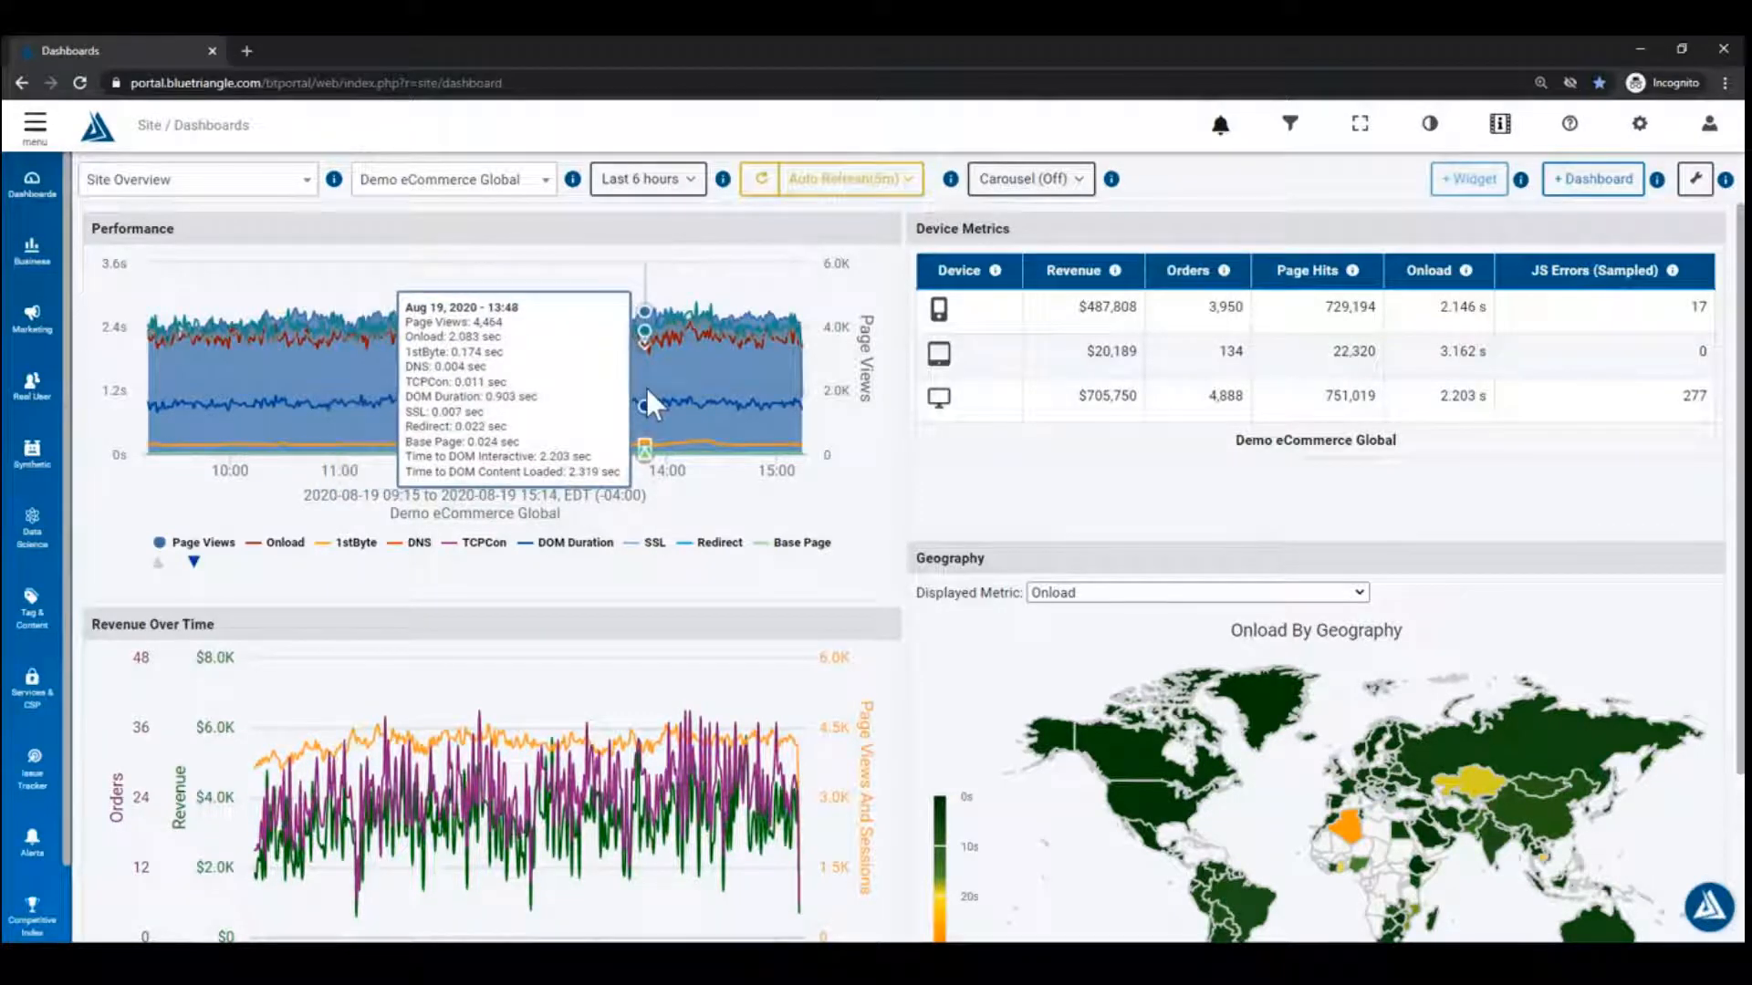
pyautogui.click(286, 543)
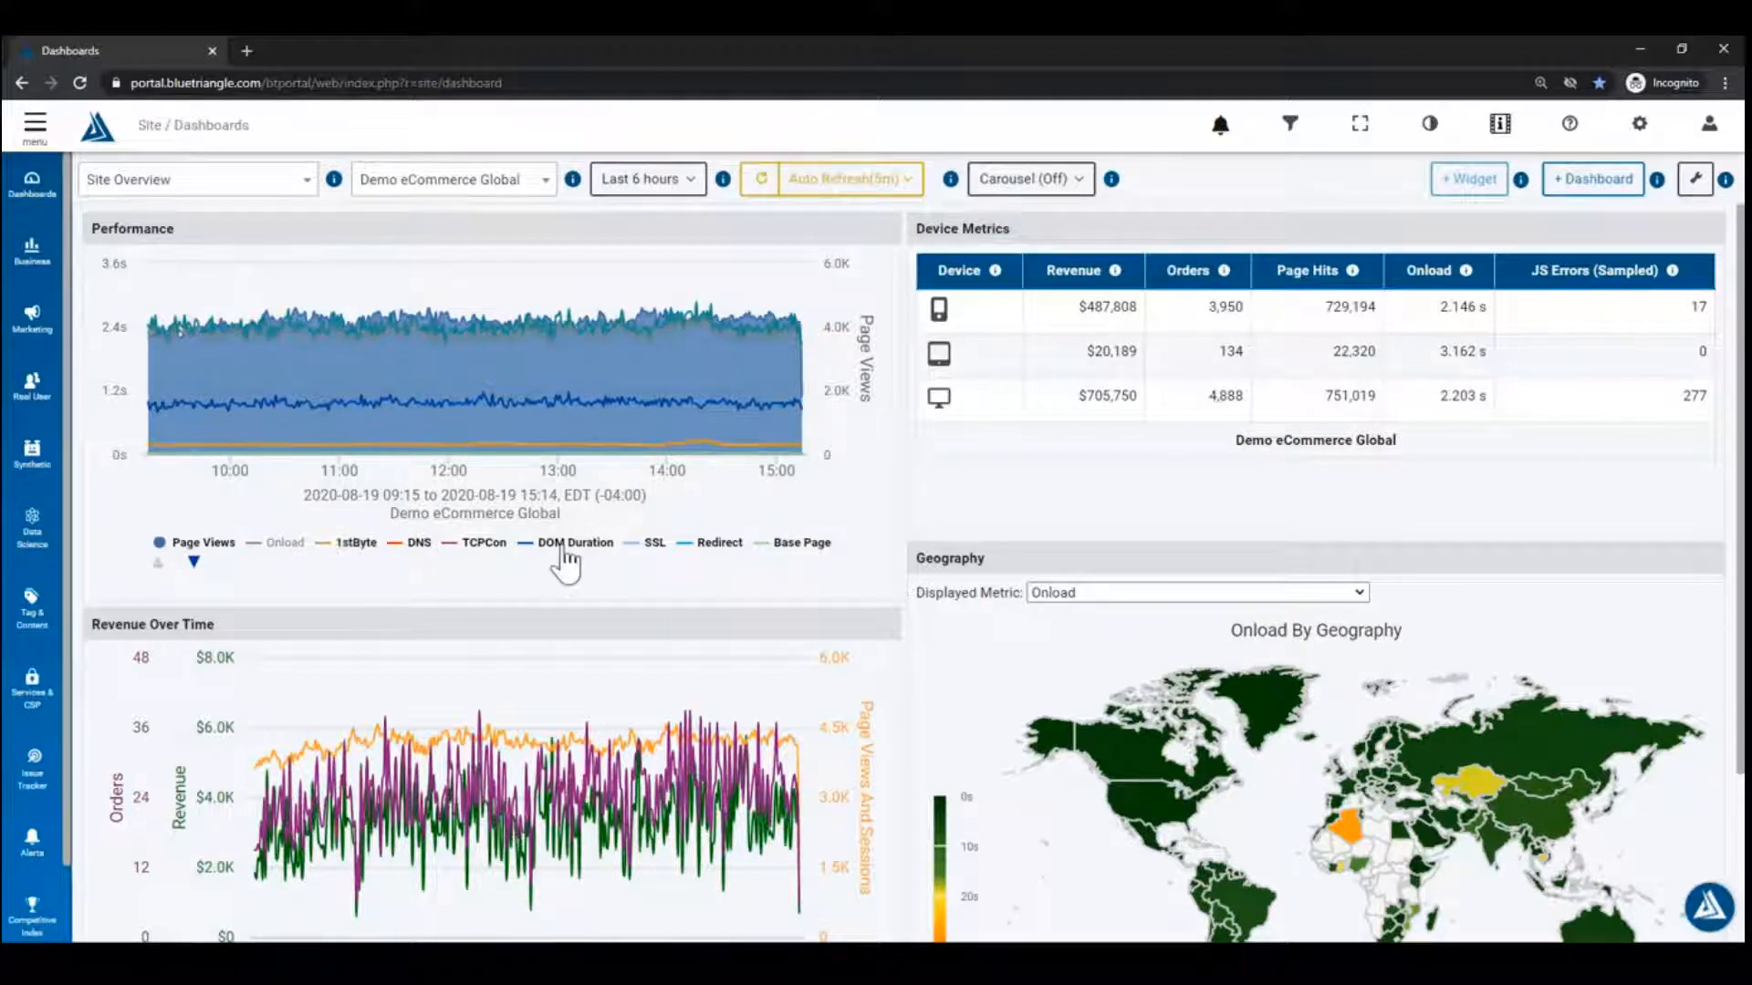
# Step: Page the Performance chart legend forward to the last series set and back to the first
pyautogui.click(194, 562)
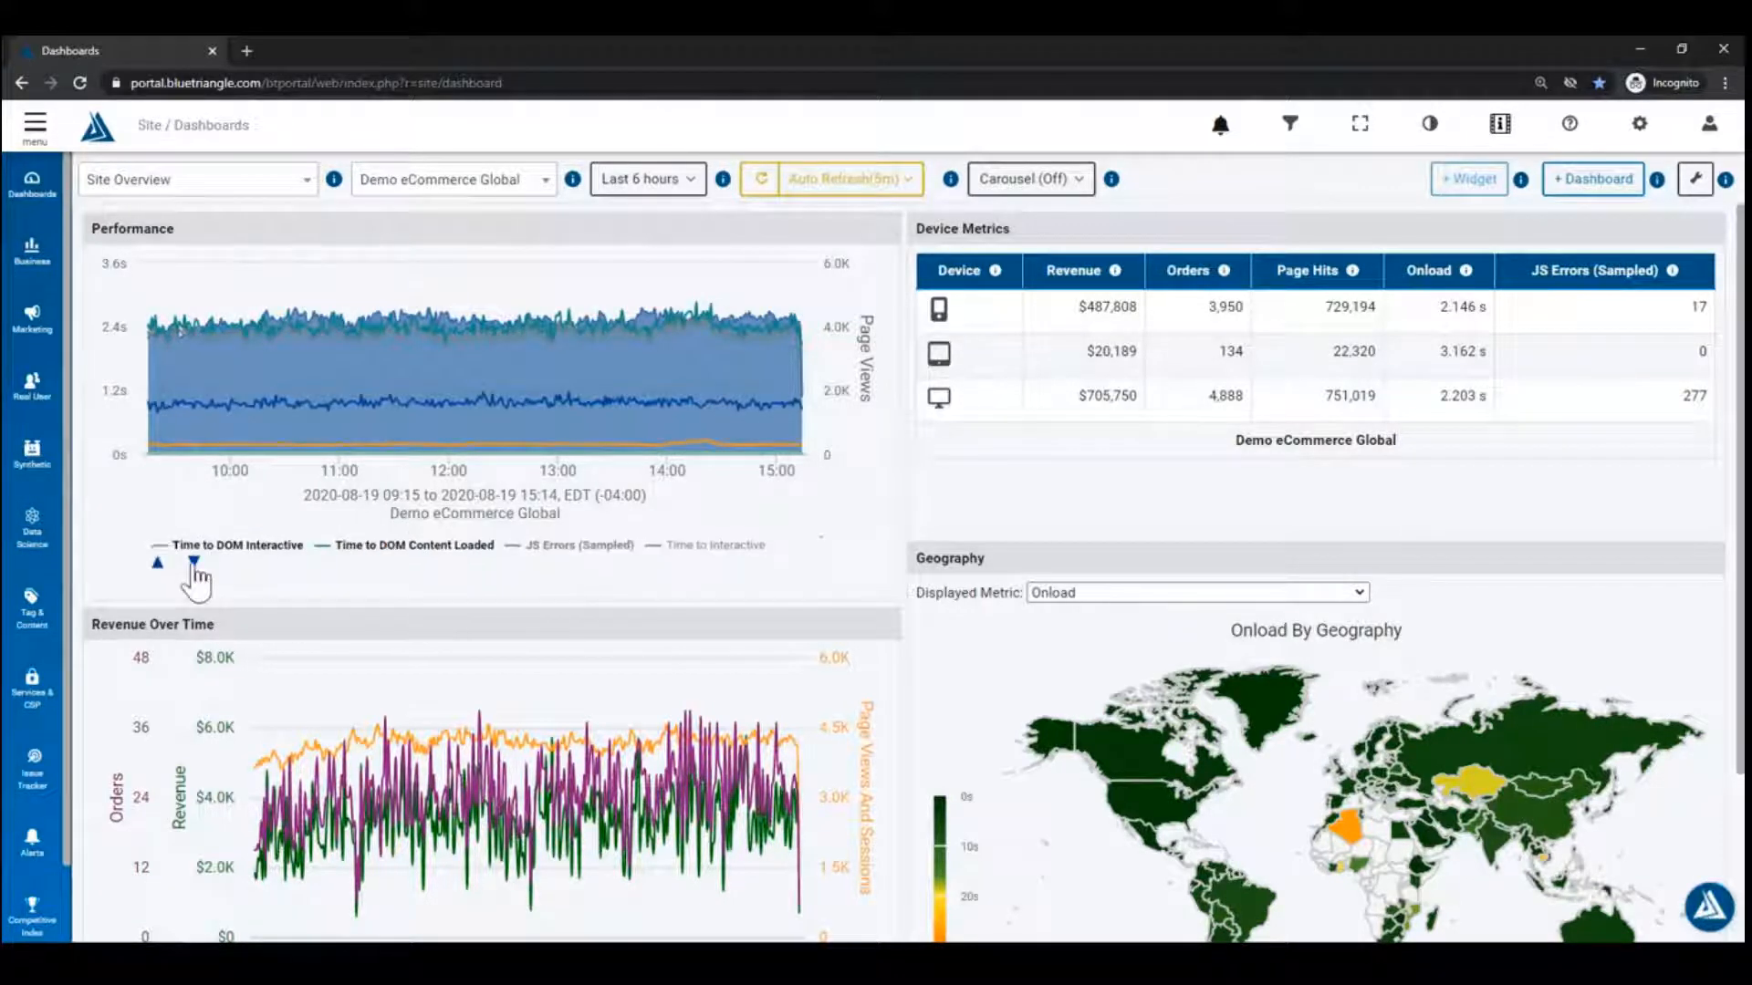
pyautogui.click(194, 562)
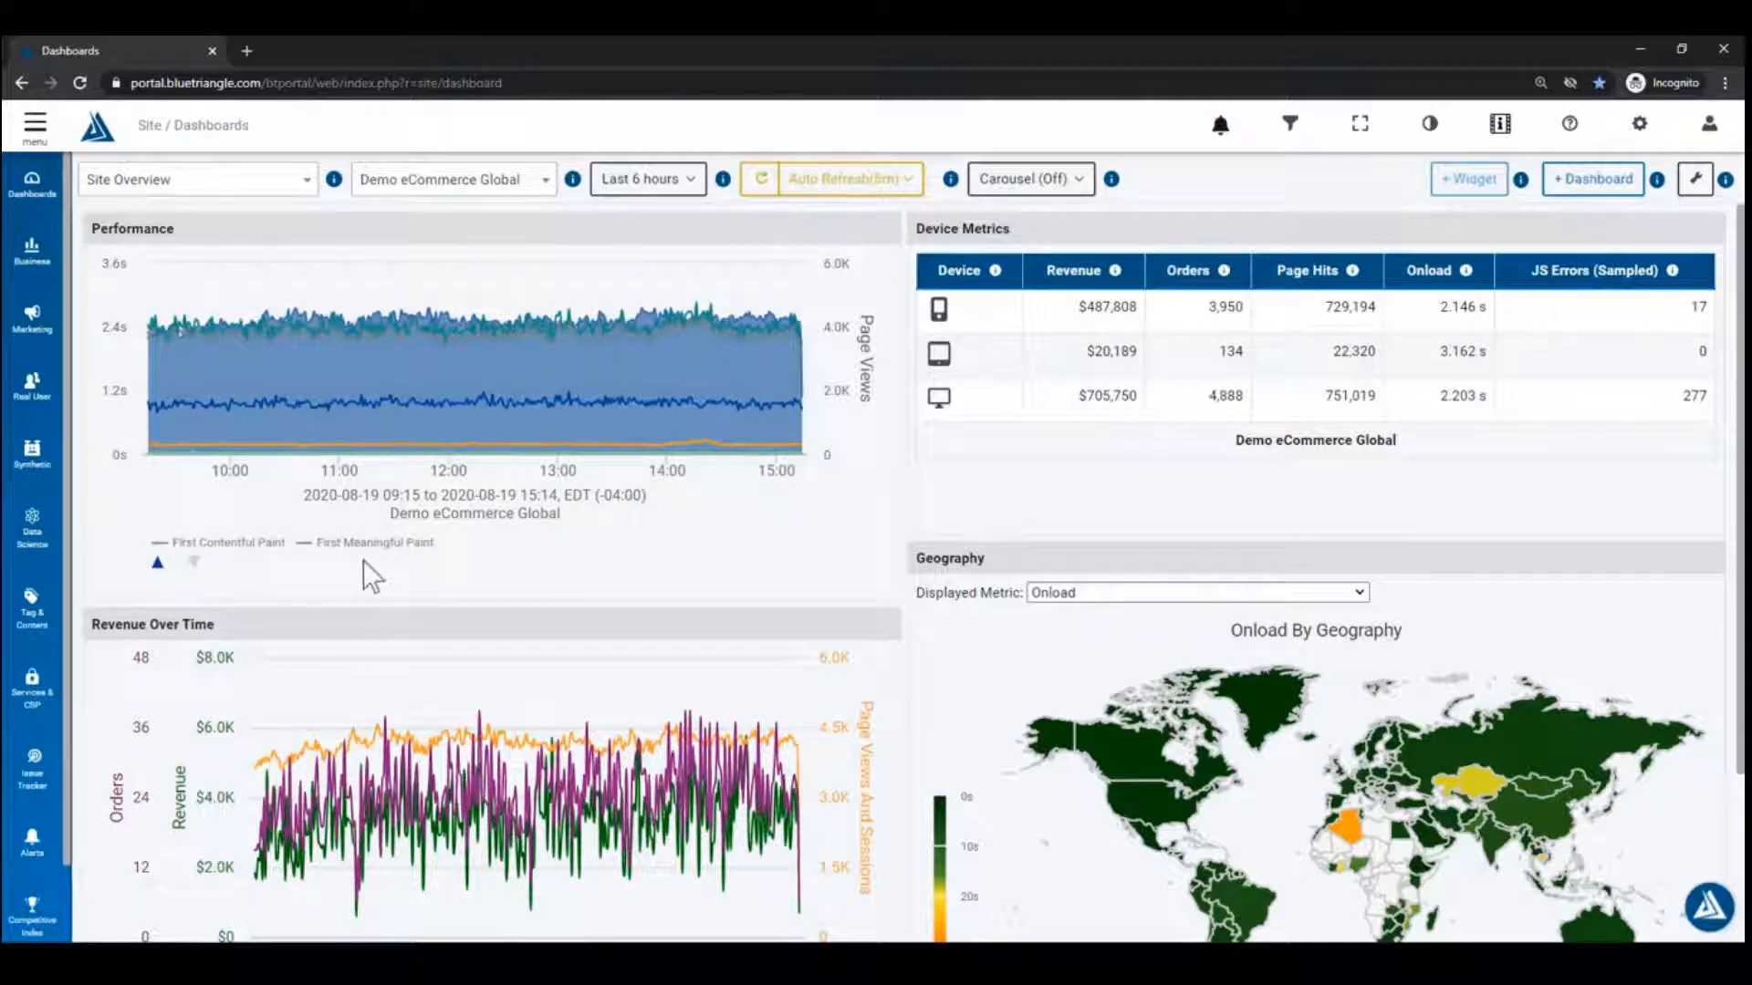
pyautogui.click(157, 564)
pyautogui.click(157, 564)
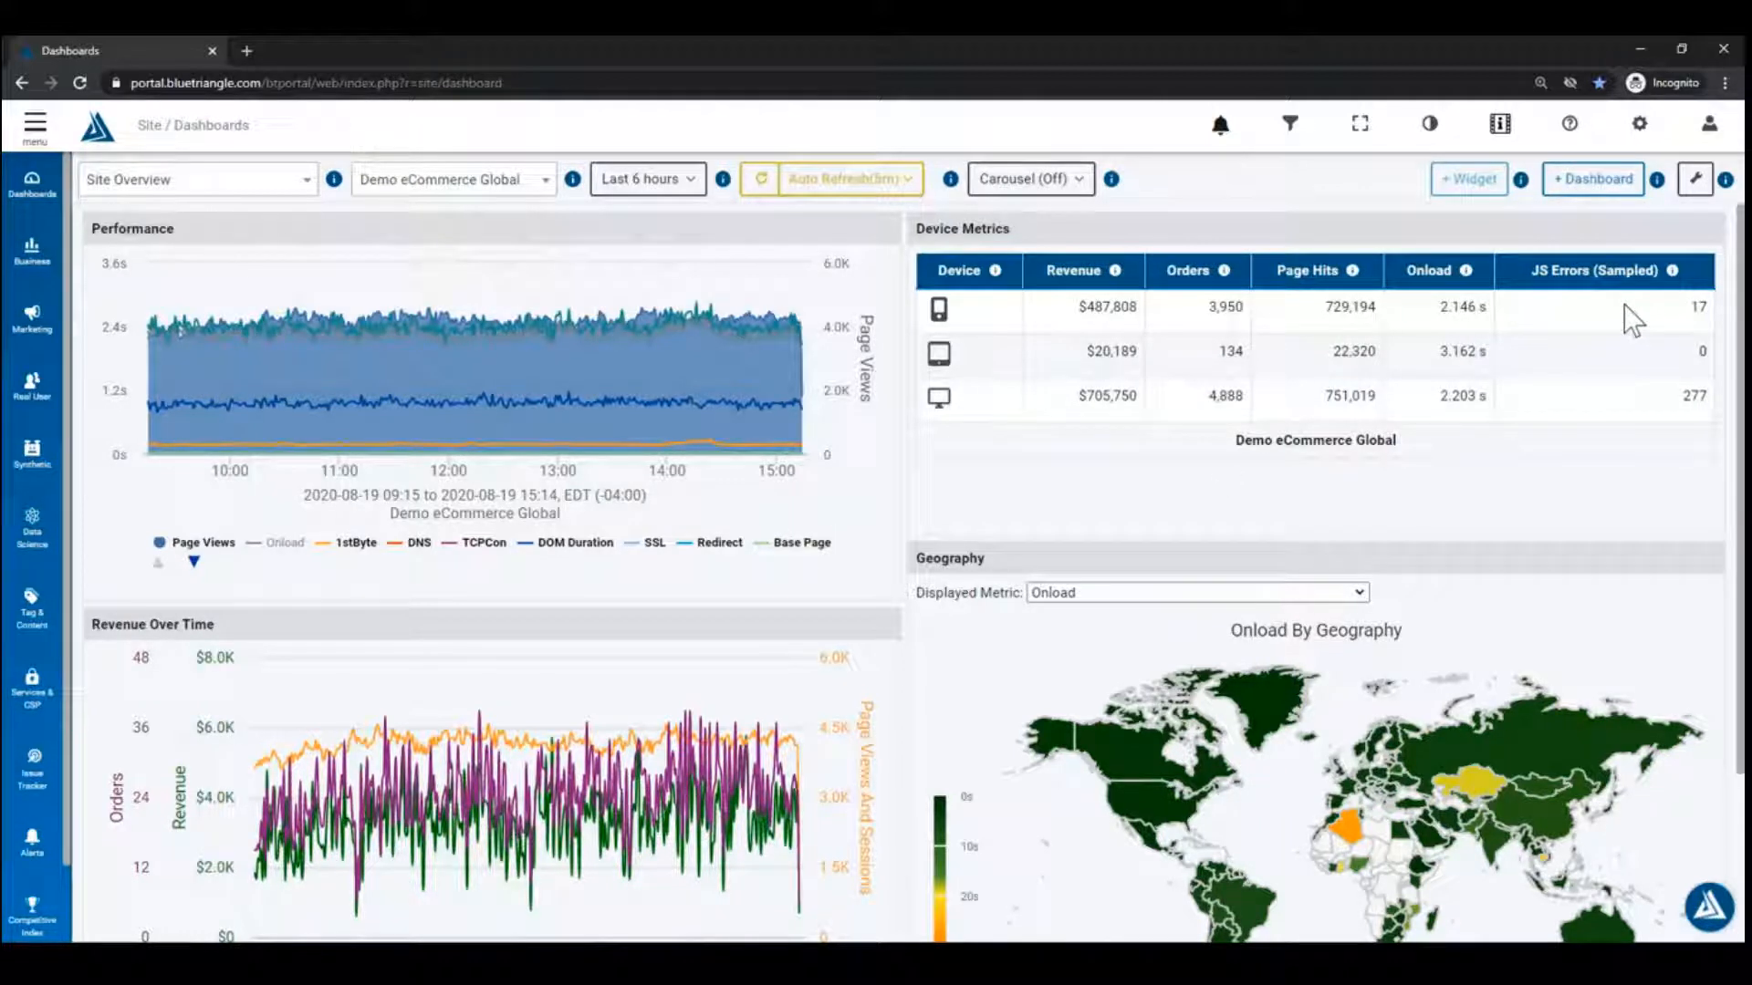
# Step: Drill into the United States on the geography map
pyautogui.scroll(-1, 1068, 468)
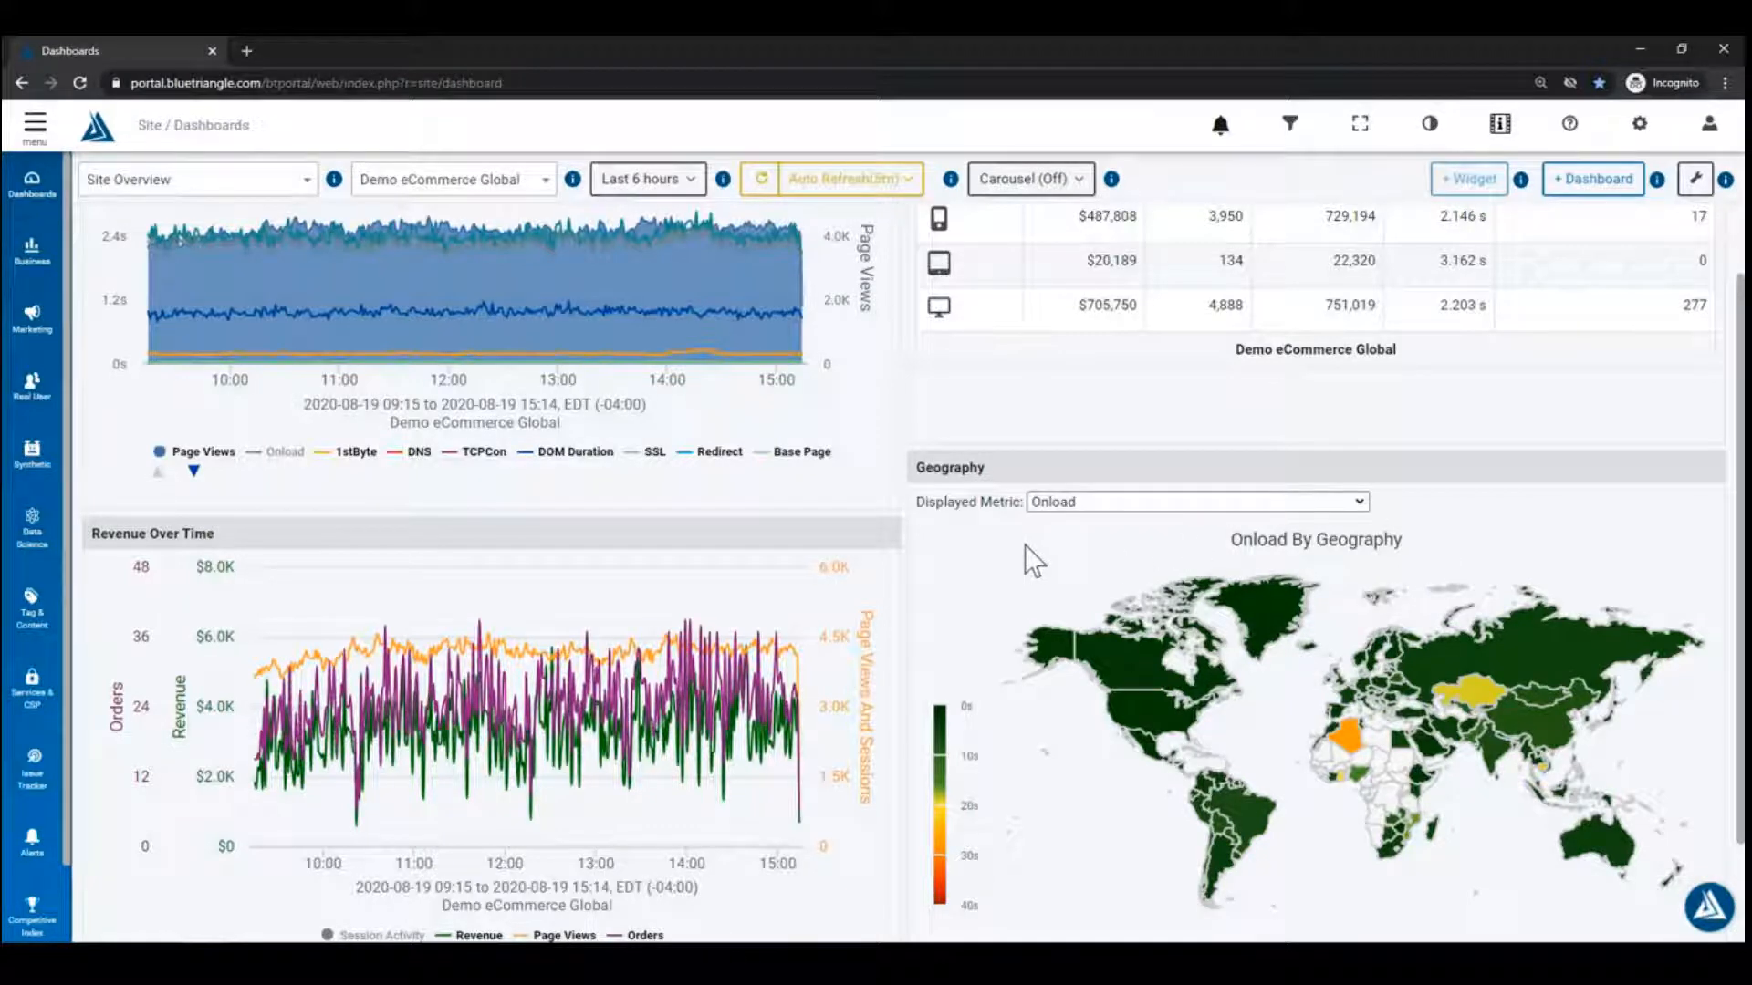
pyautogui.scroll(1, 990, 562)
pyautogui.scroll(-2, 995, 562)
pyautogui.moveTo(1090, 634)
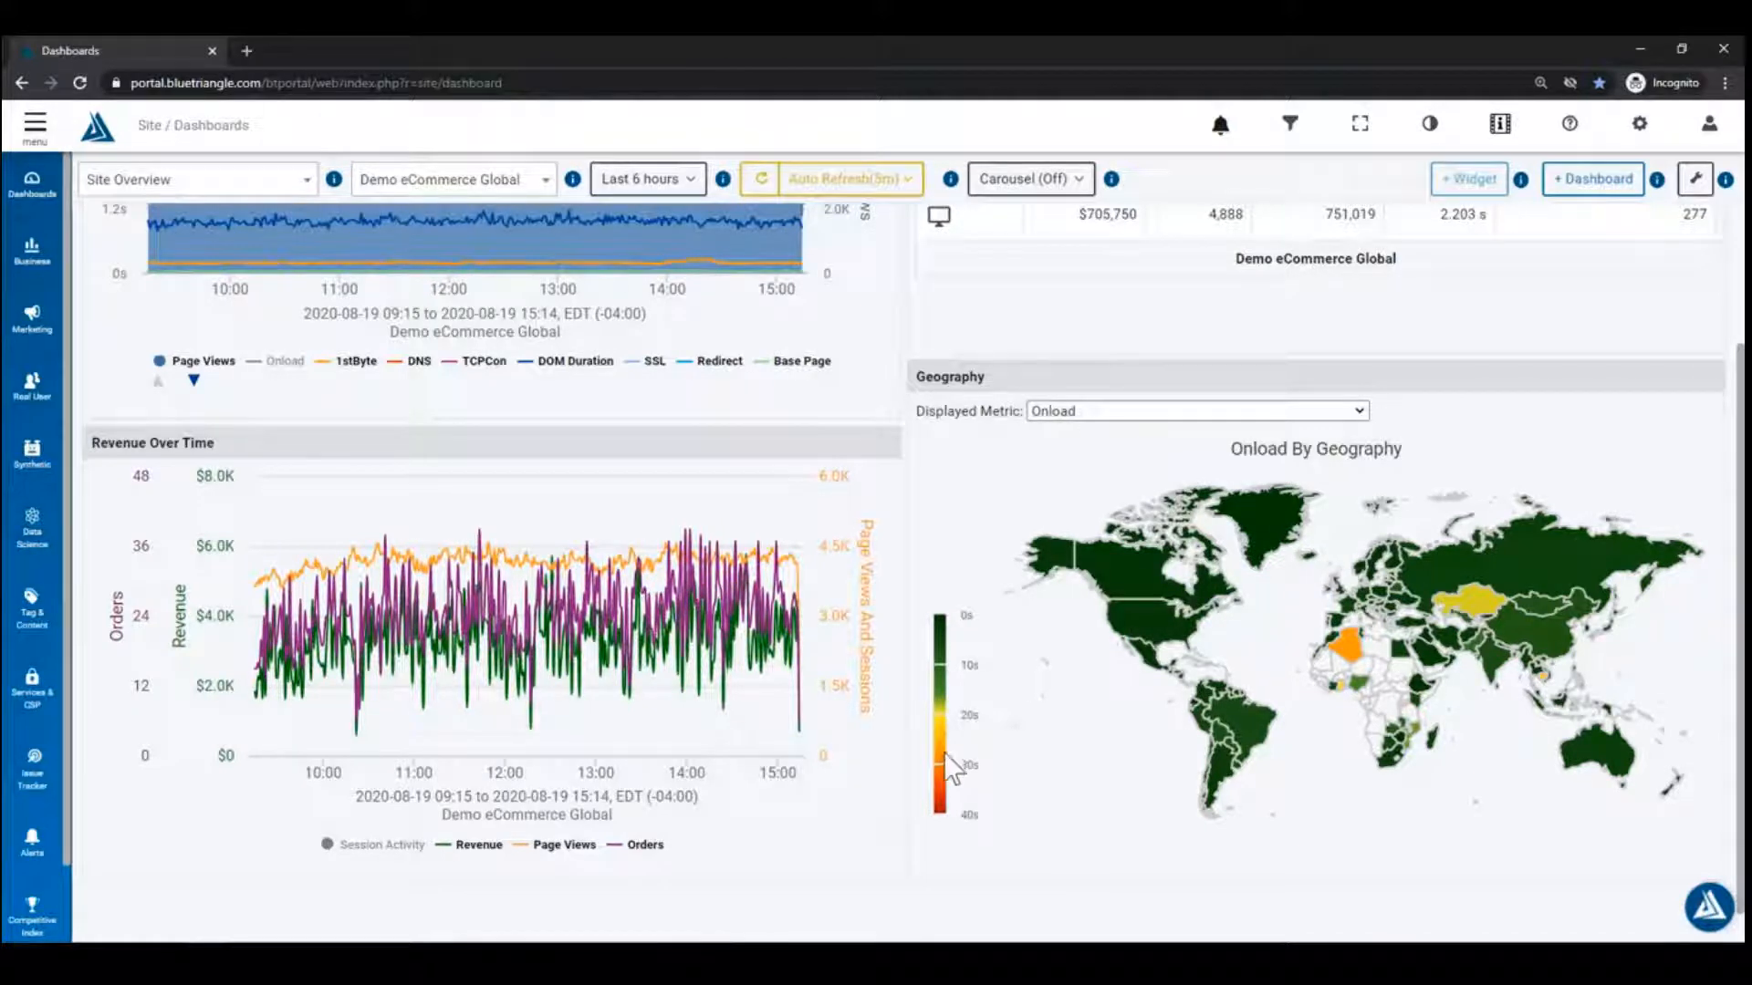
pyautogui.click(1160, 644)
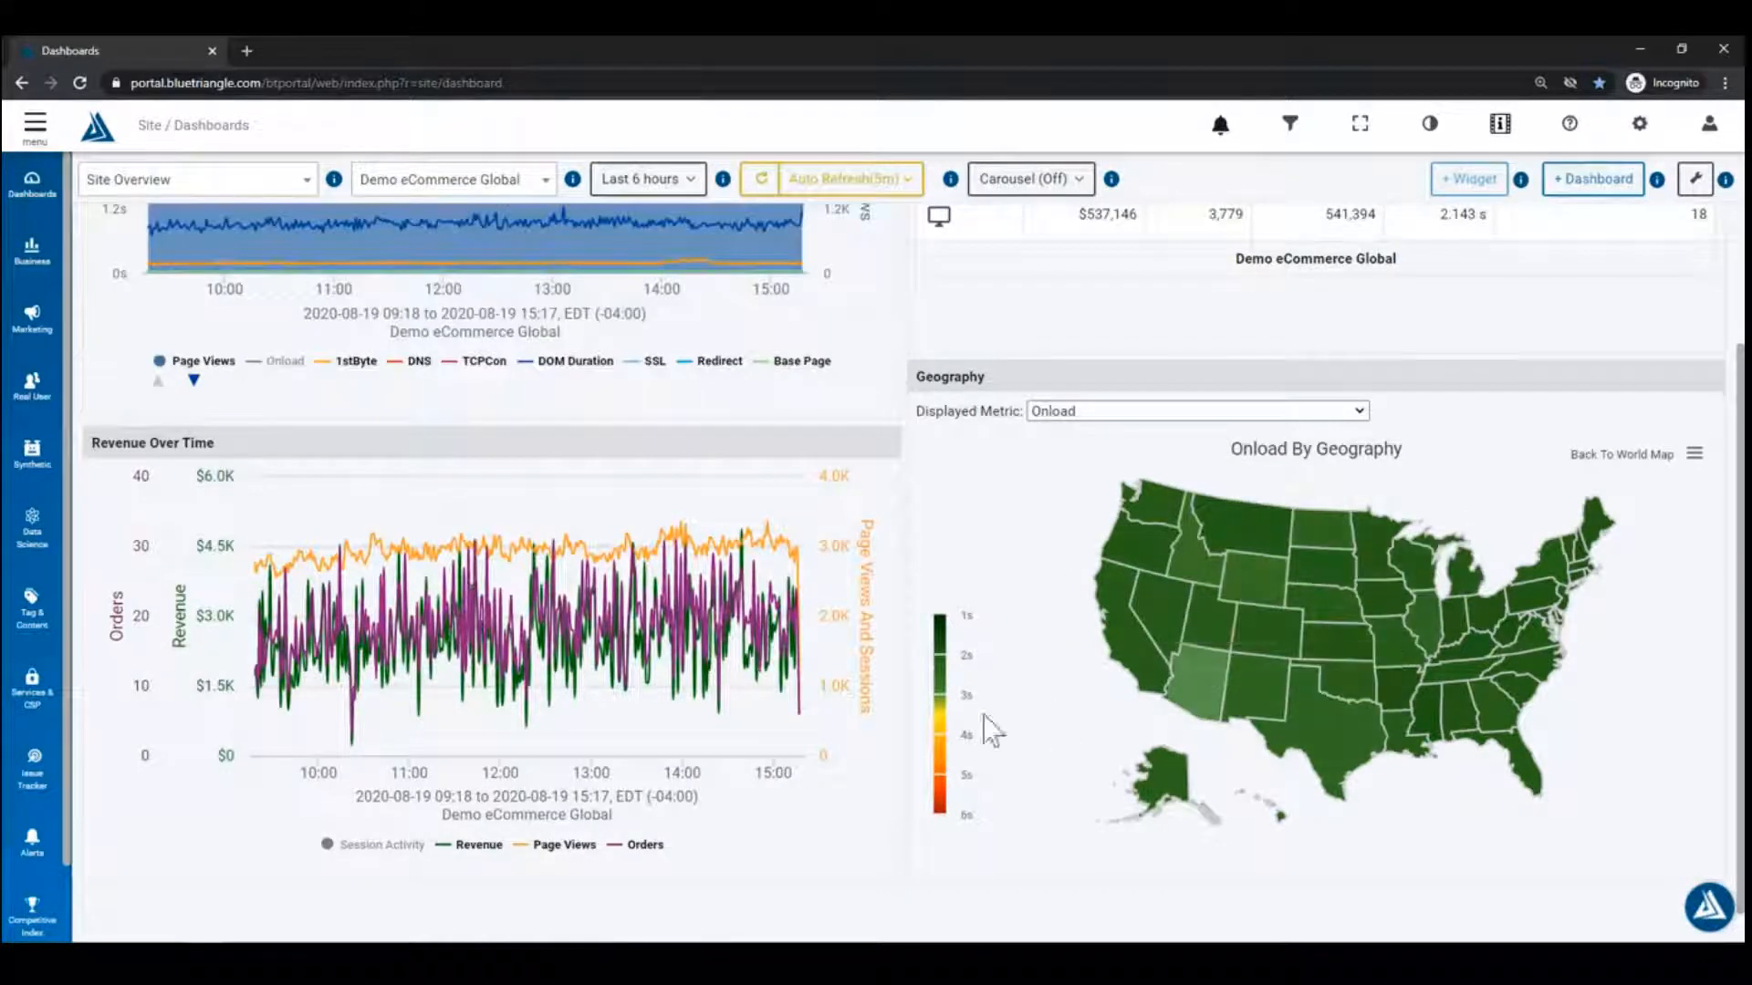
# Step: Set the map's displayed metric to Time To Interactive
pyautogui.scroll(2, 775, 383)
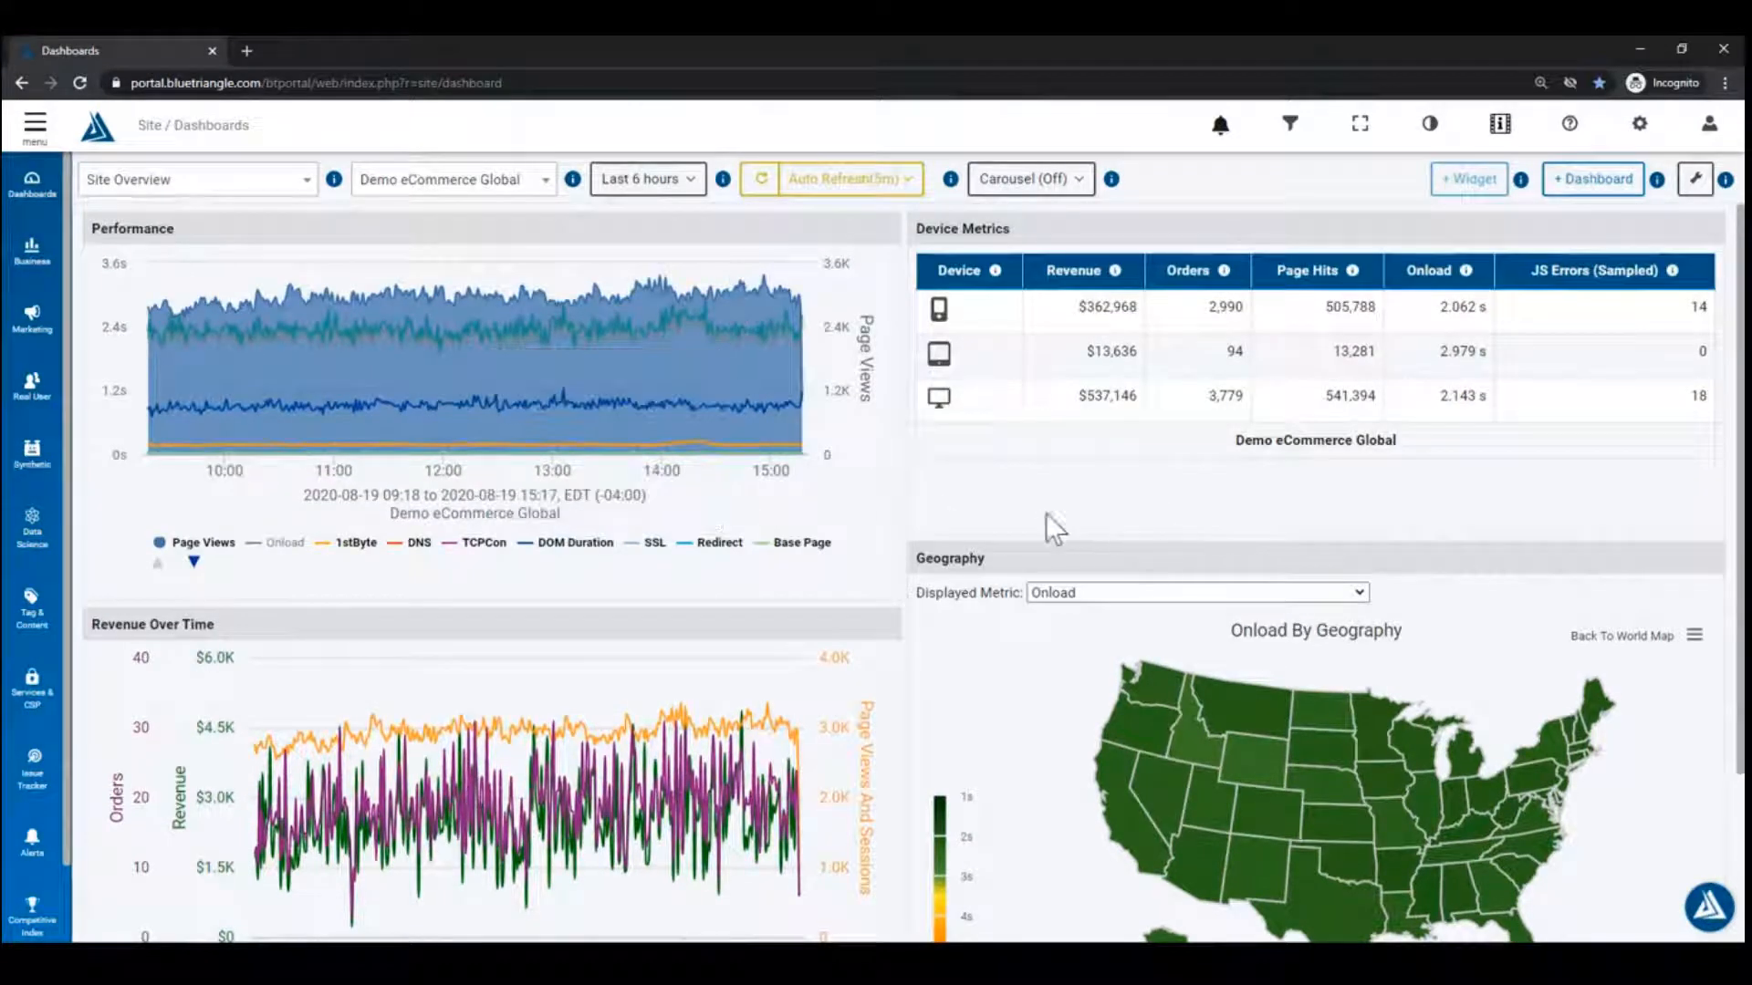
pyautogui.scroll(-1, 997, 743)
pyautogui.scroll(-1, 995, 742)
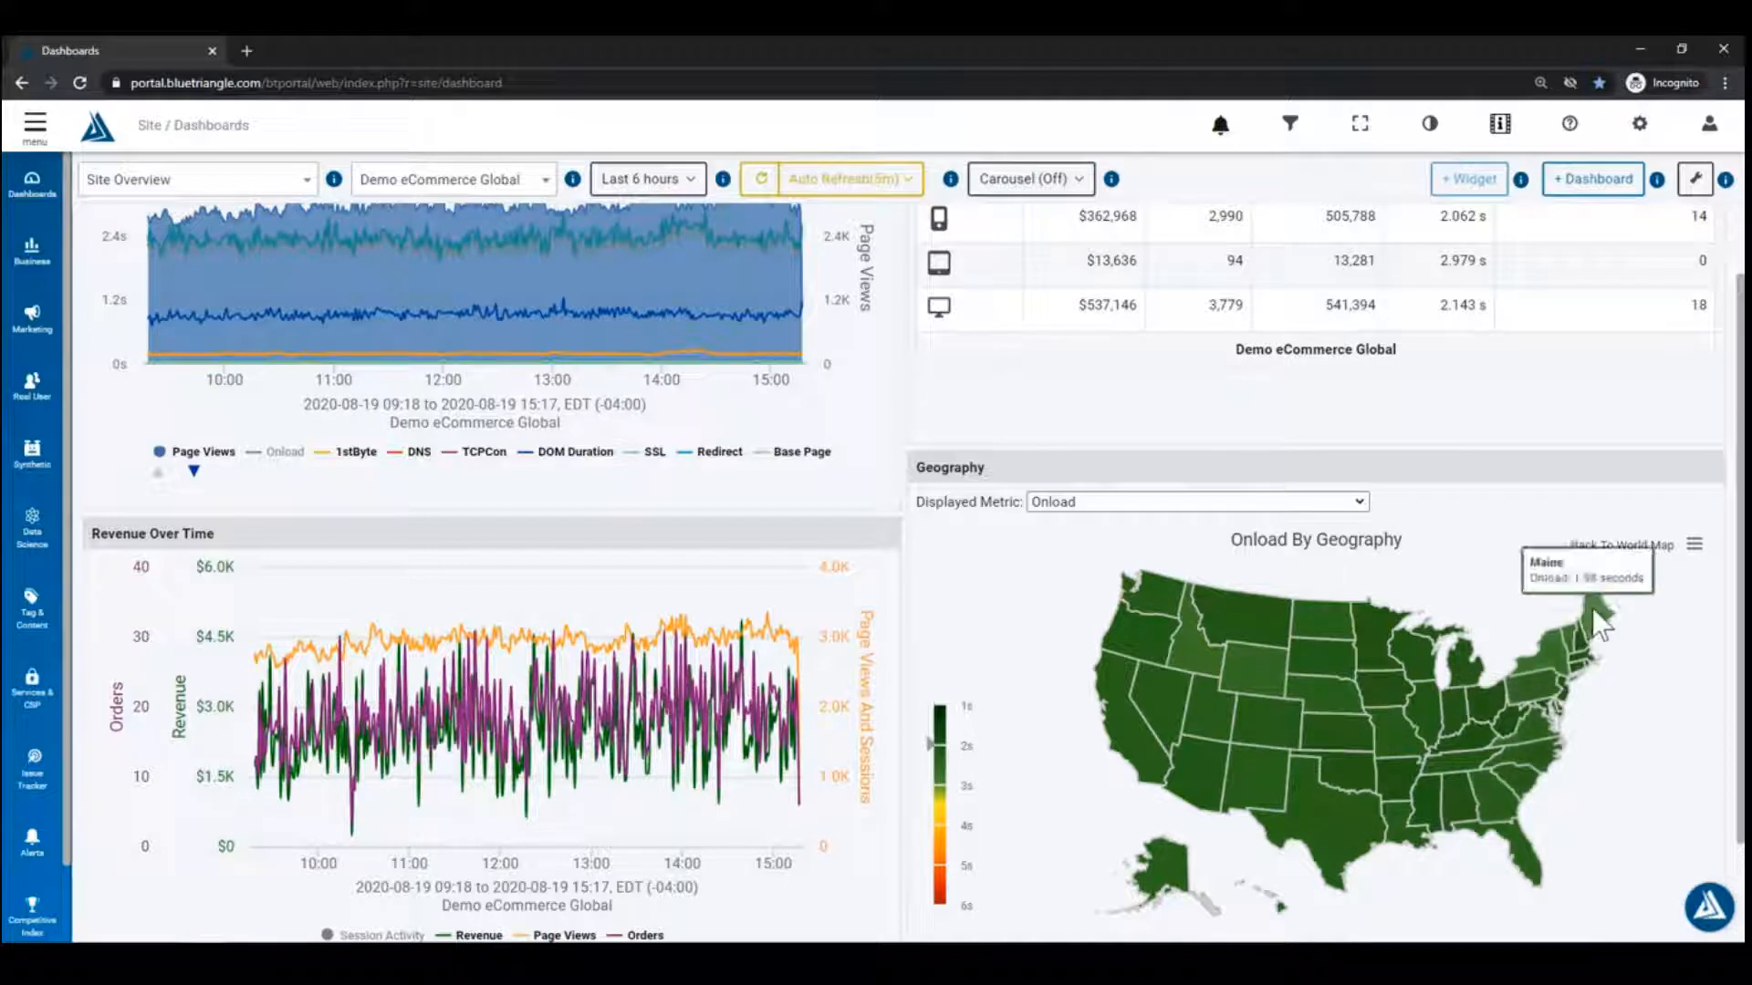
pyautogui.click(1136, 500)
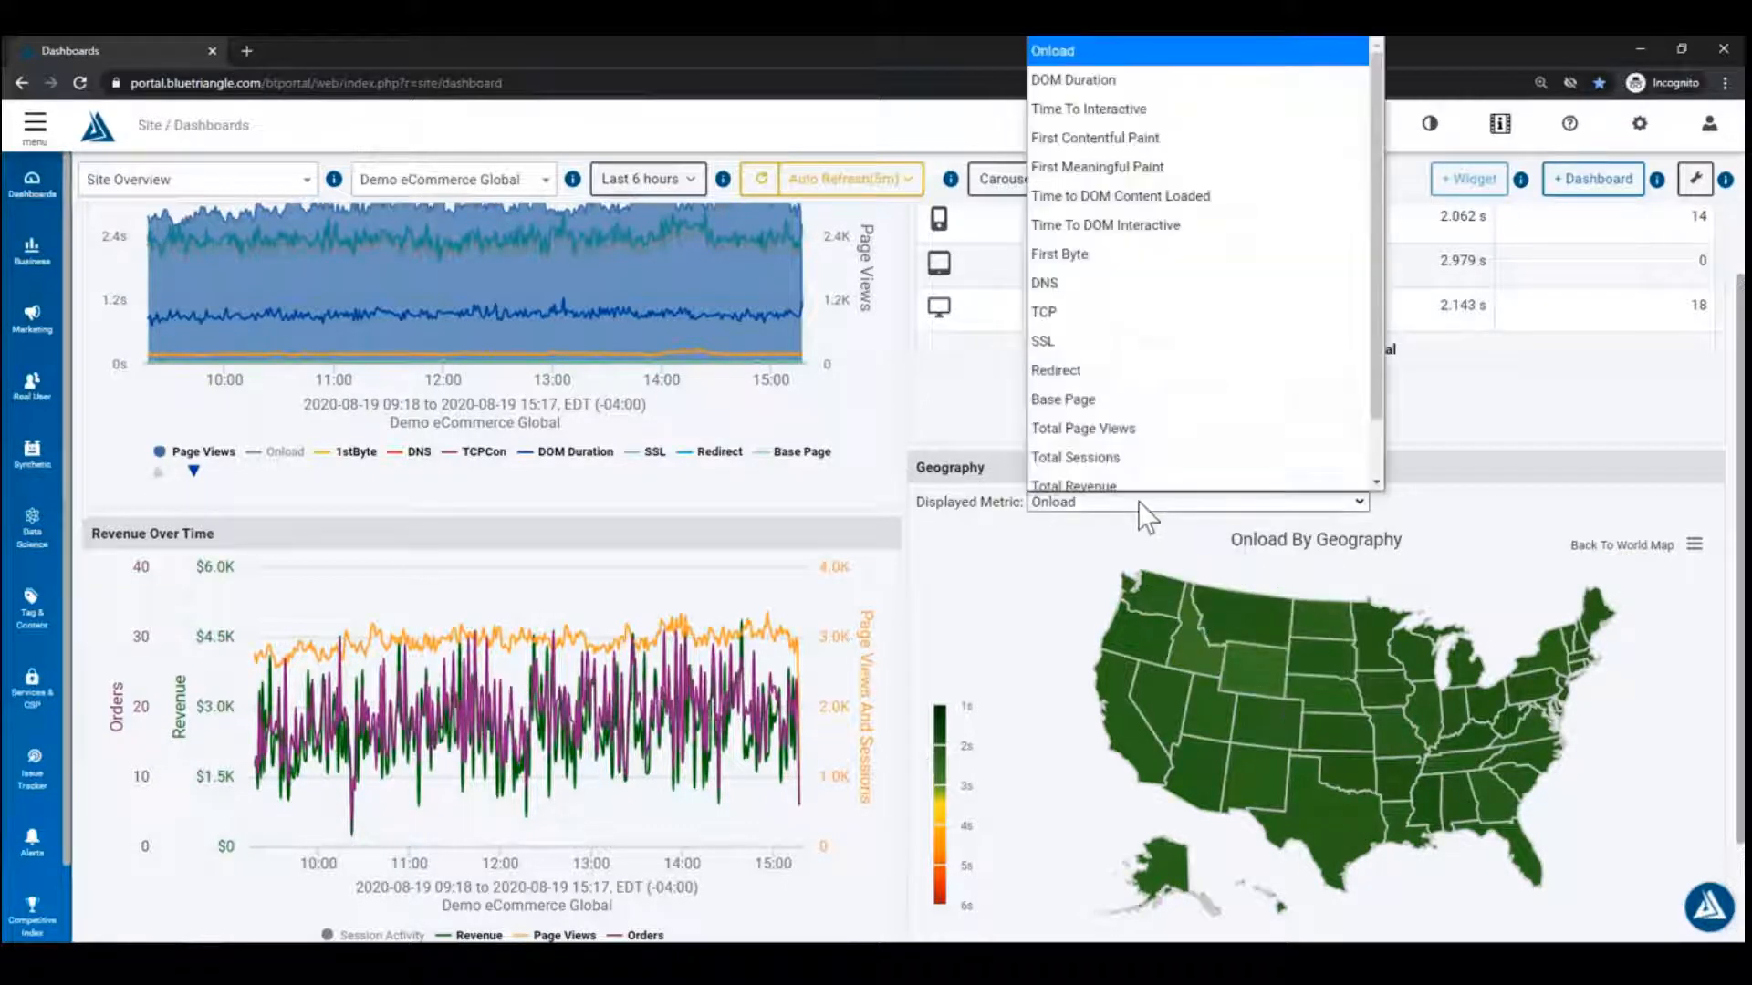
pyautogui.click(1117, 97)
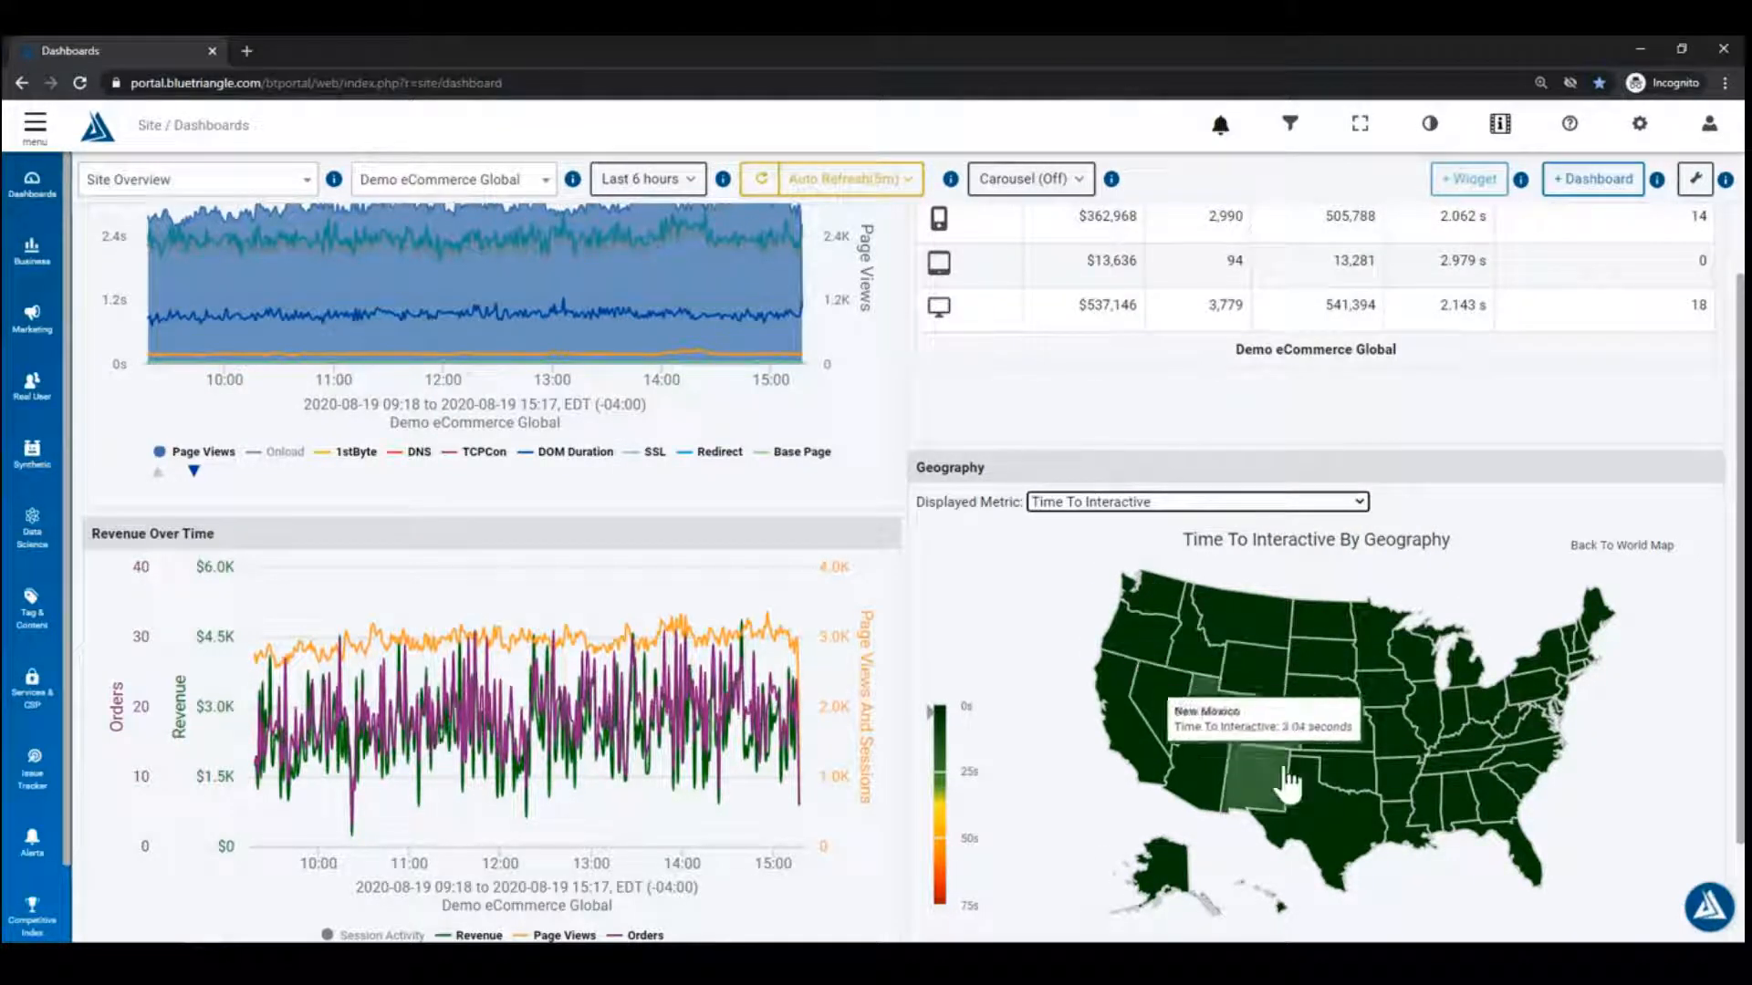
# Step: Return the map to the whole world and filter the dashboard to desktop traffic
pyautogui.click(1638, 551)
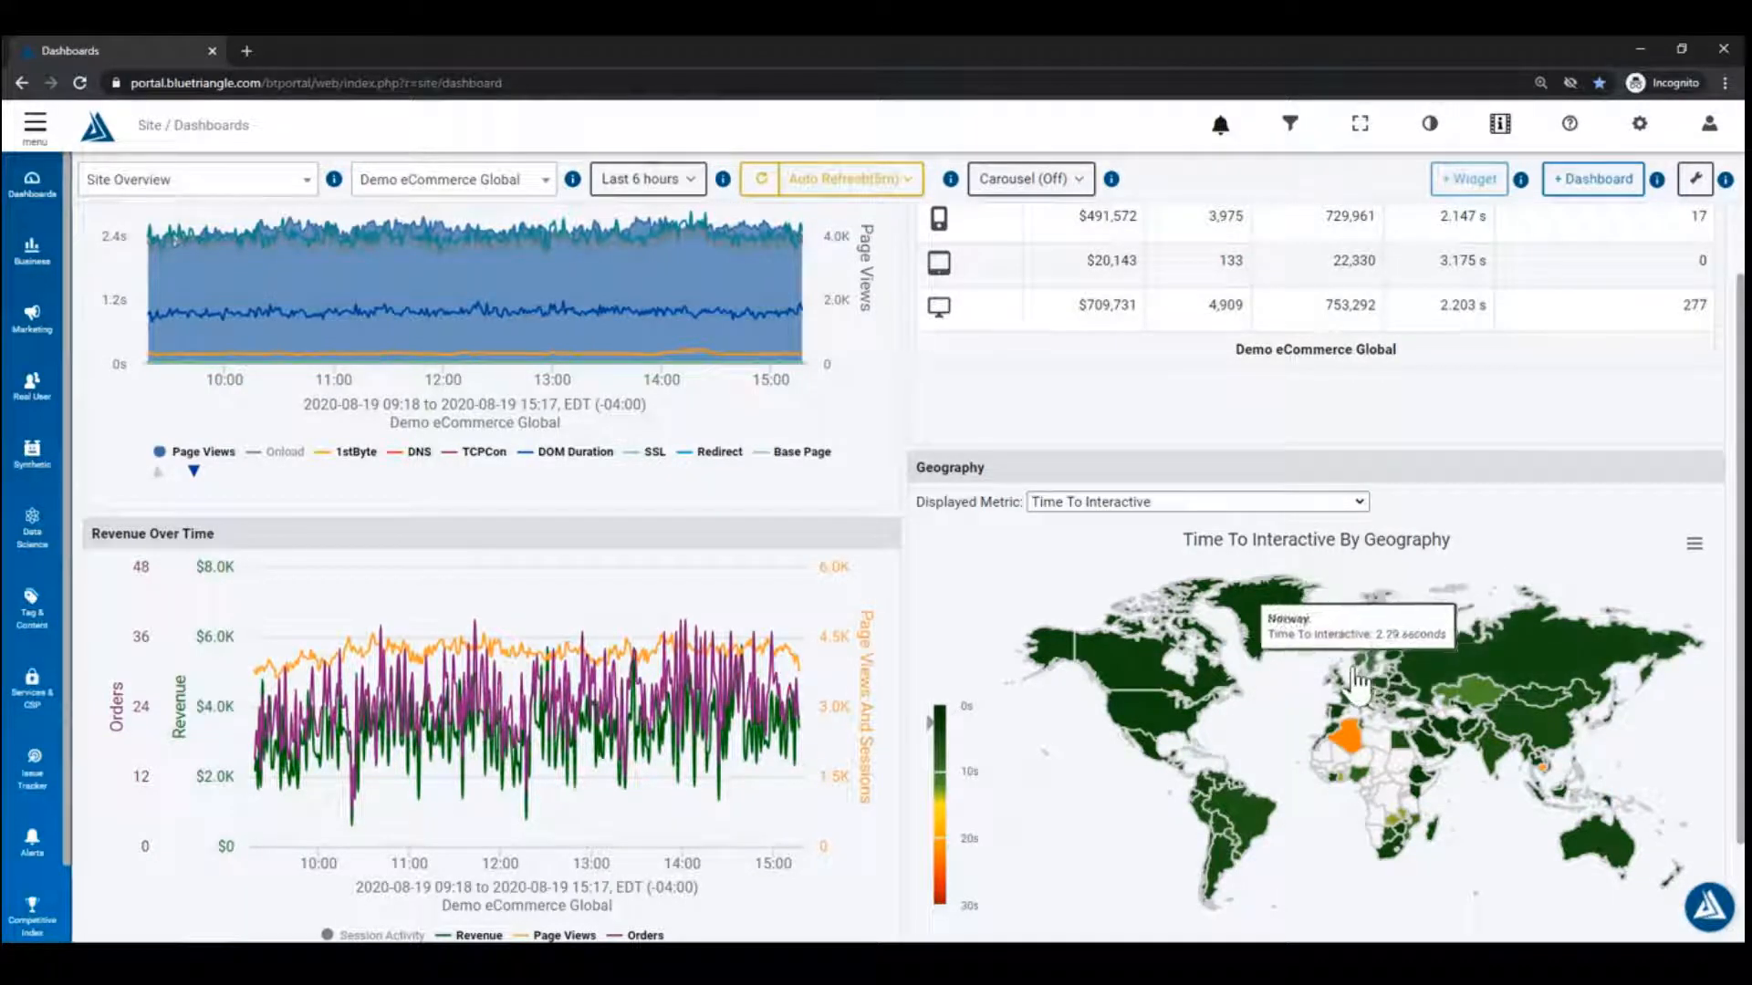
pyautogui.scroll(1, 1085, 655)
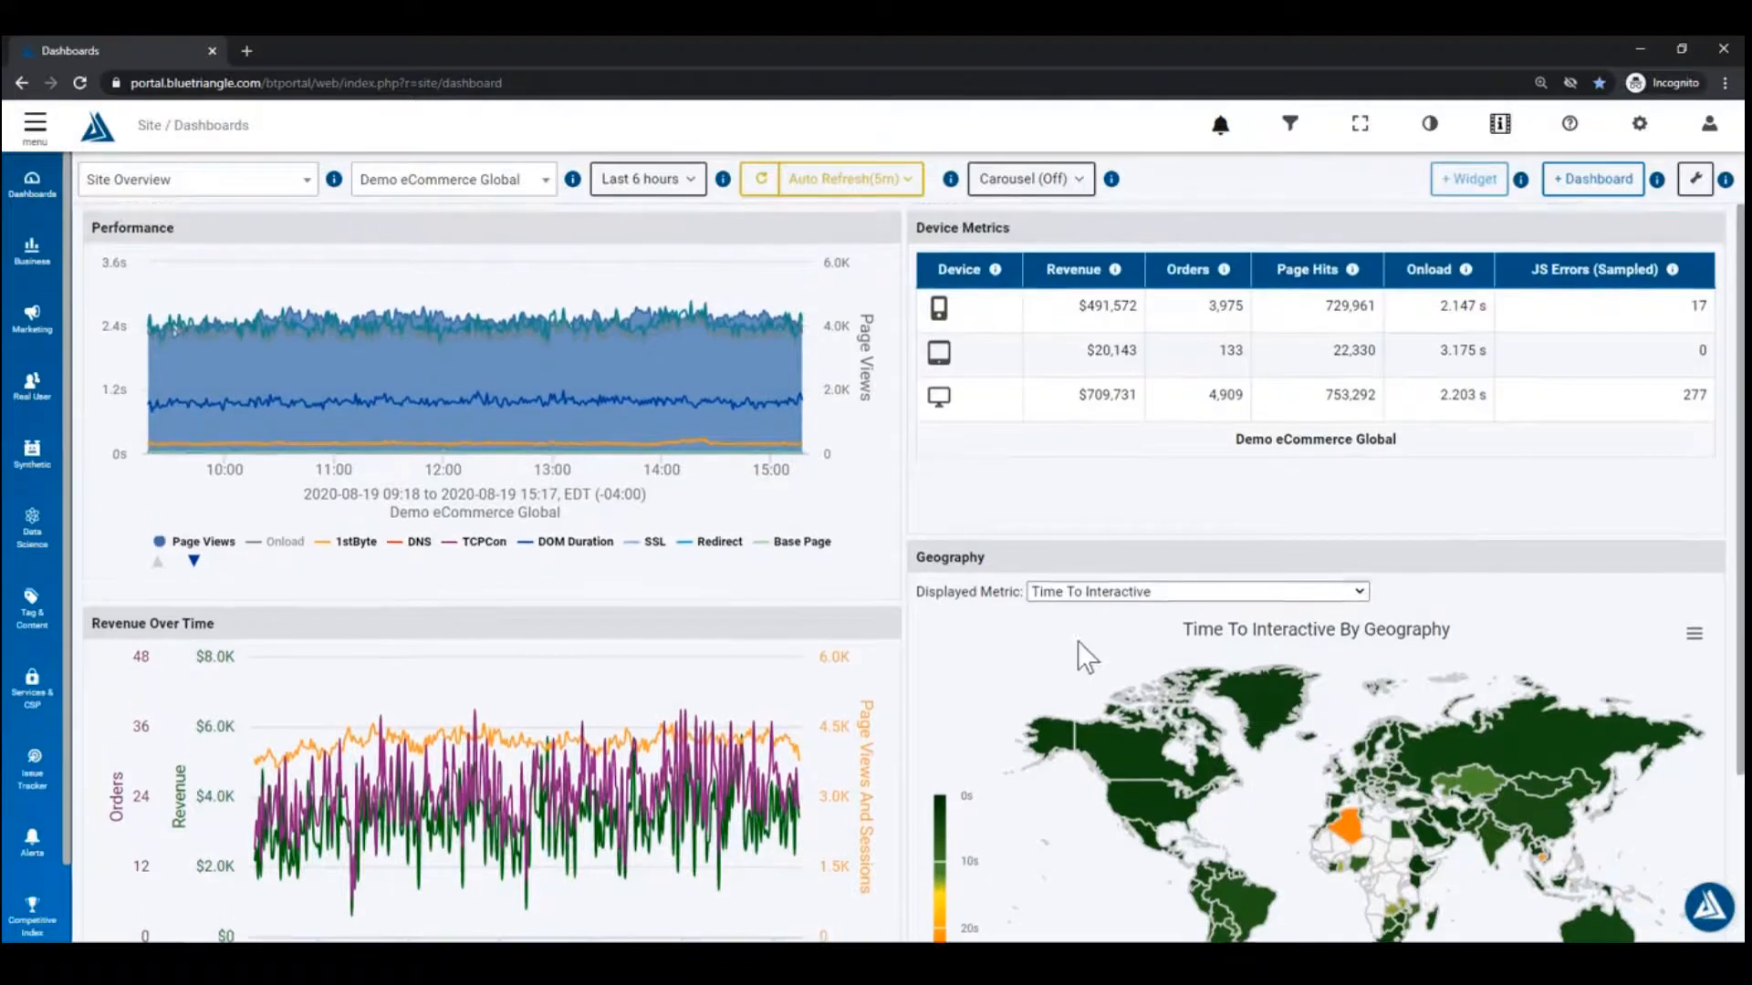
pyautogui.click(939, 402)
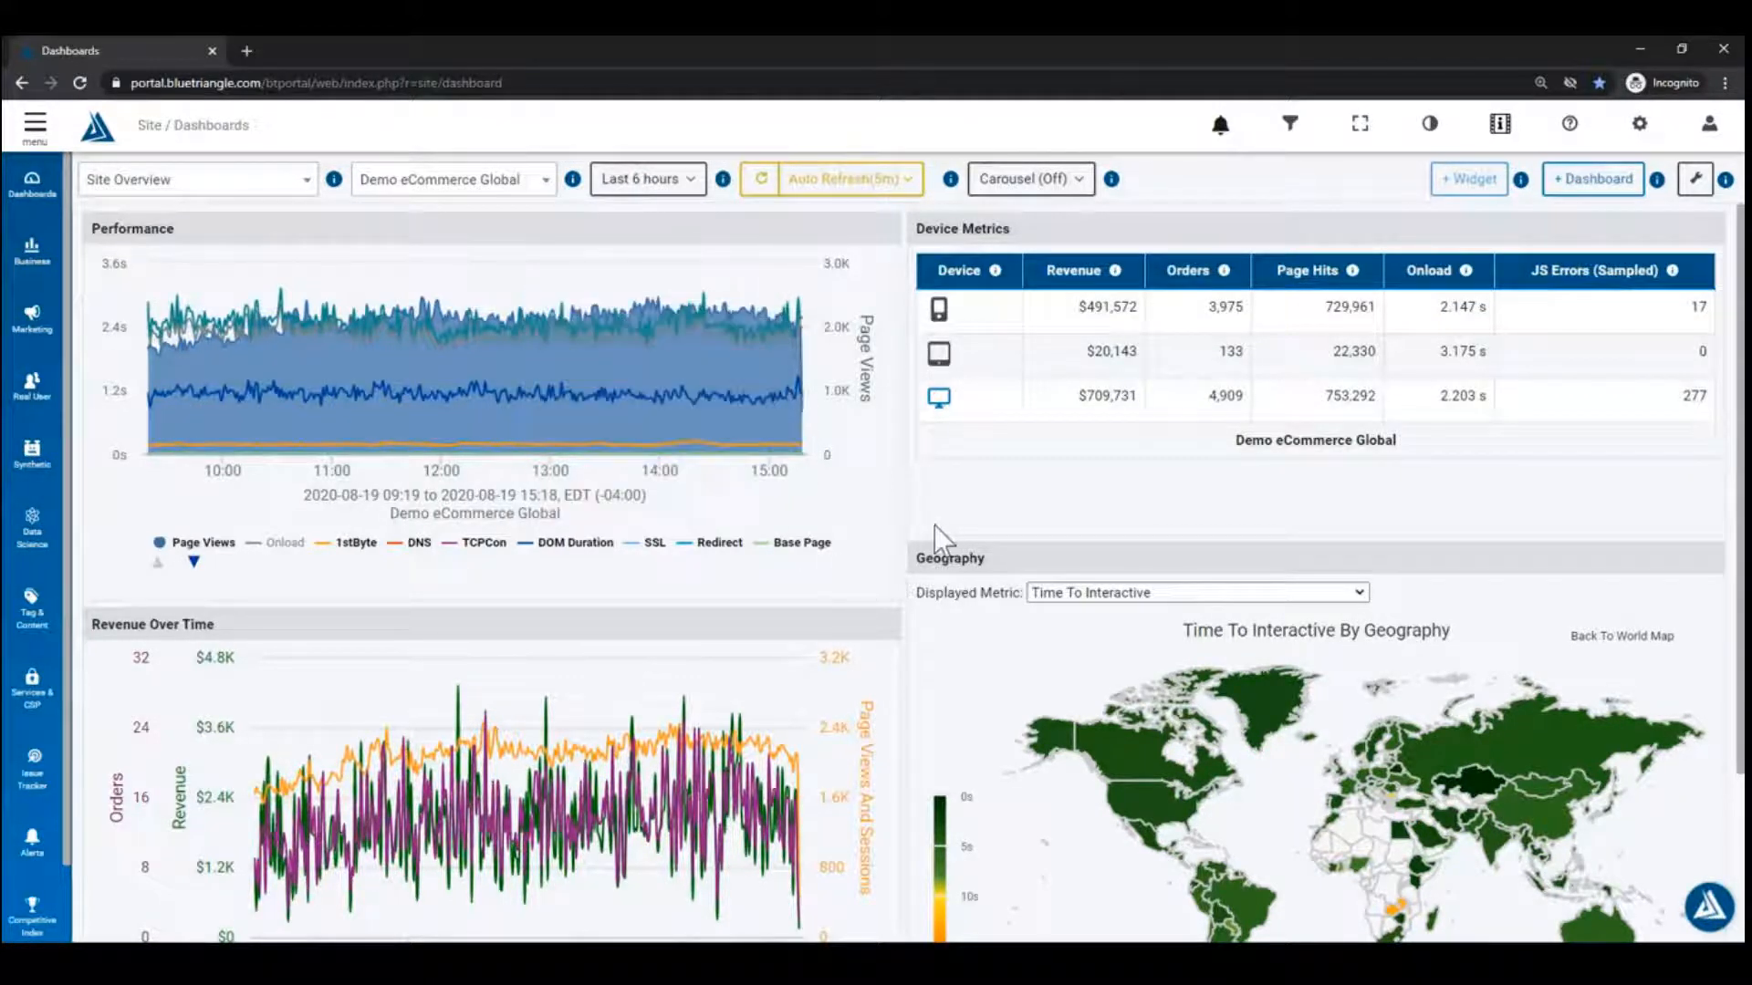
pyautogui.click(32, 452)
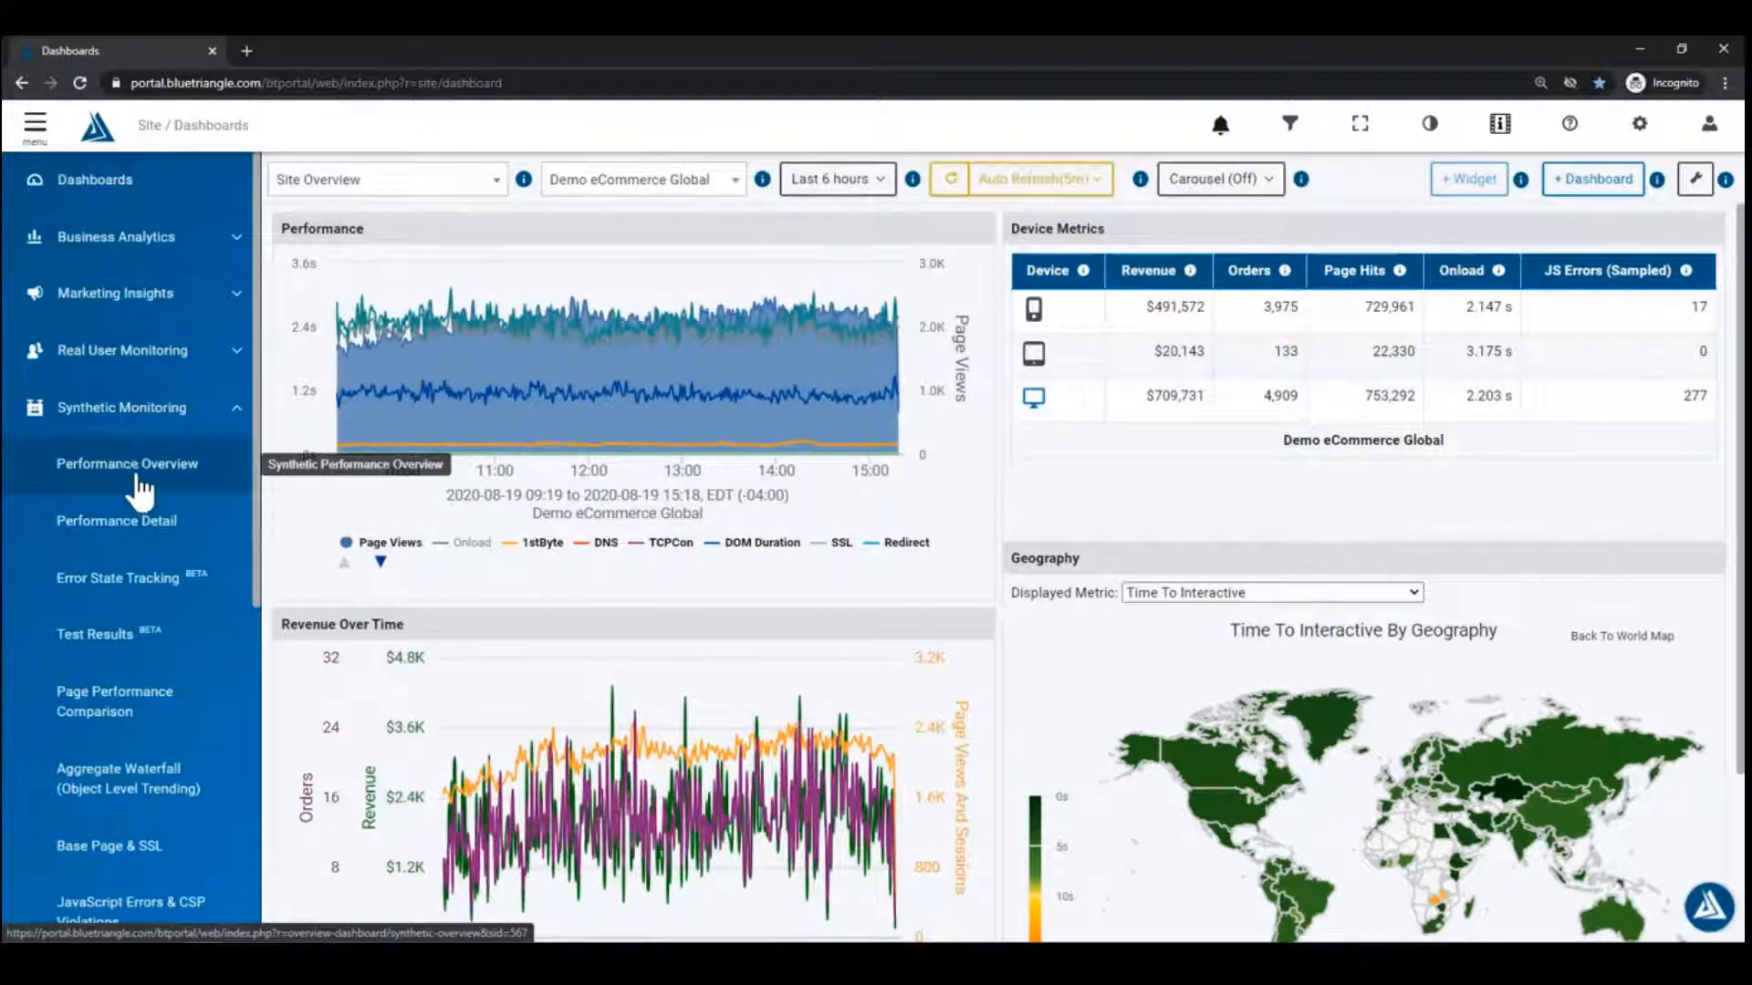
pyautogui.middleClick(146, 488)
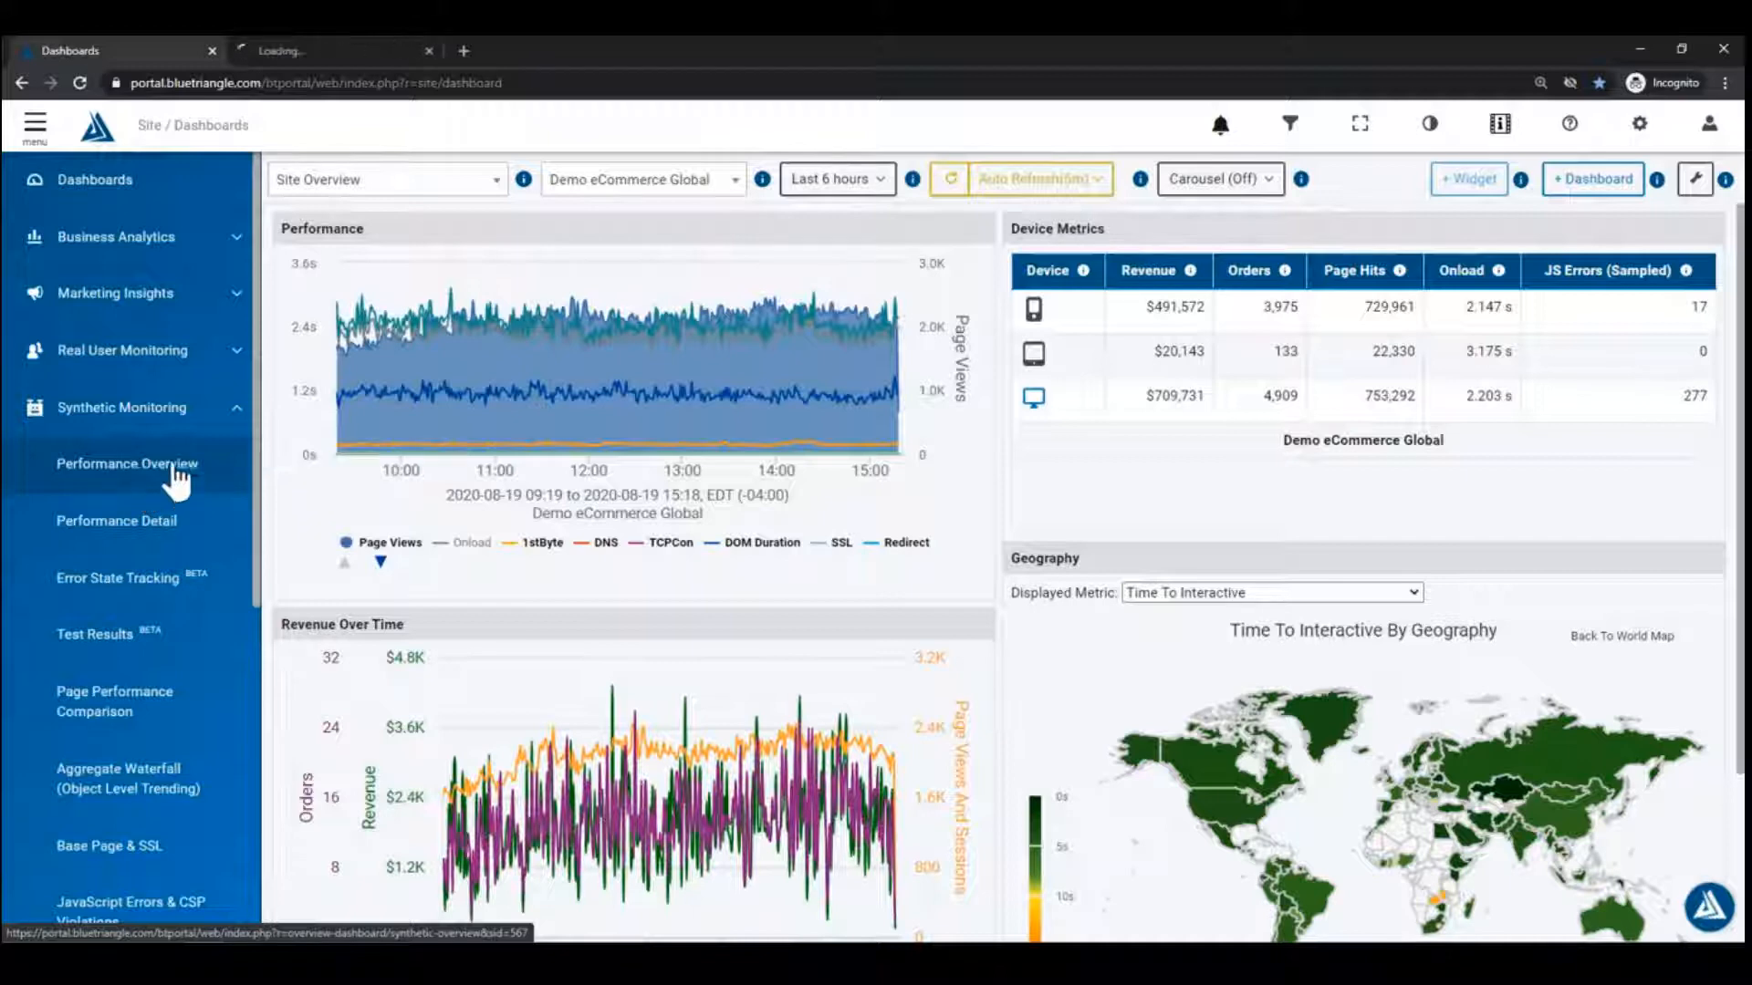
pyautogui.click(35, 123)
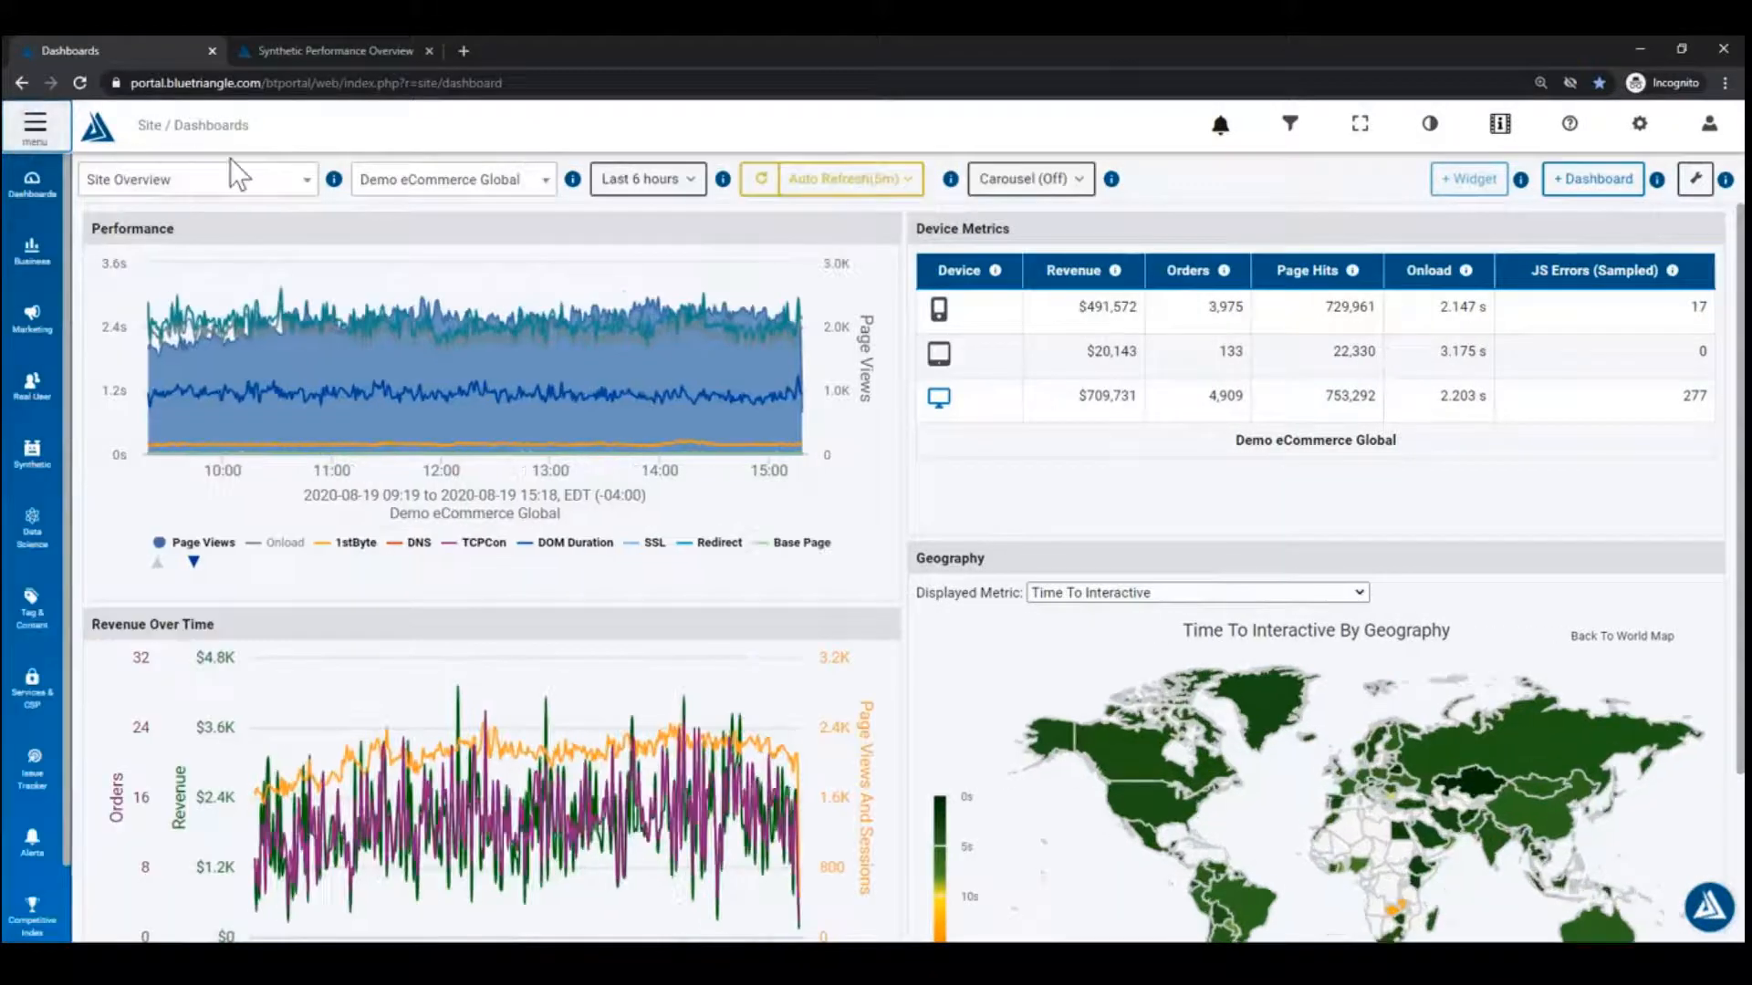
pyautogui.click(352, 50)
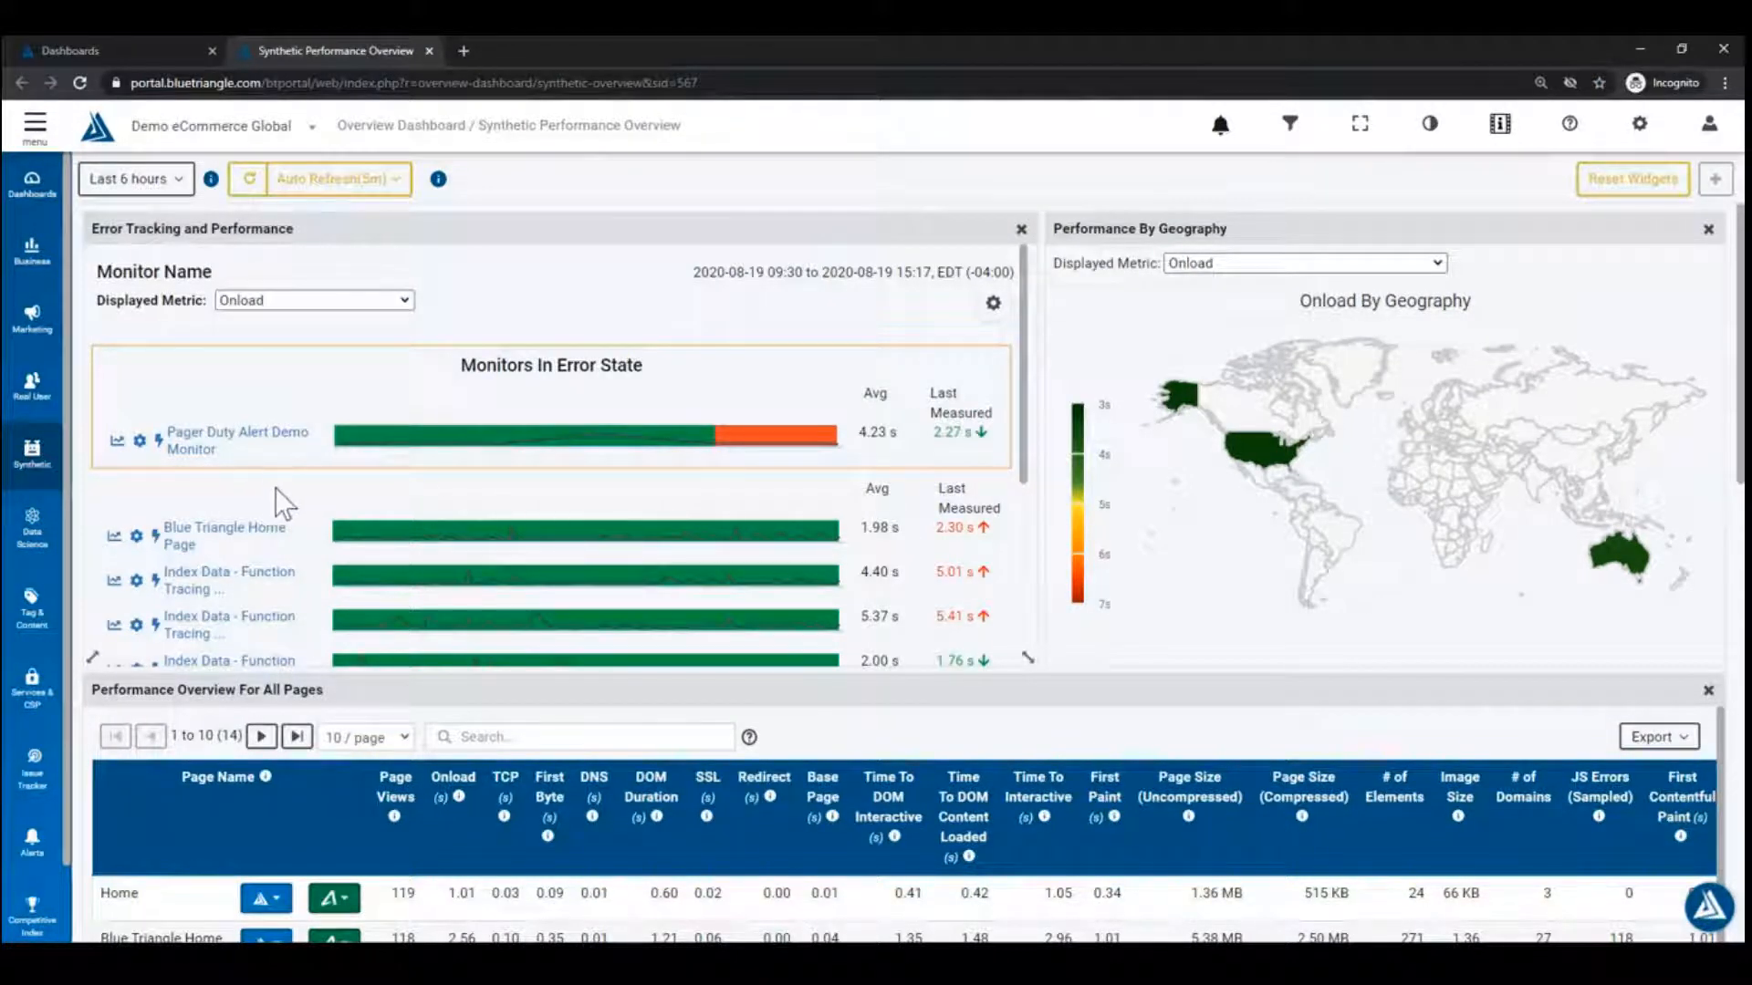
pyautogui.scroll(-2, 277, 505)
pyautogui.scroll(2, 475, 584)
pyautogui.scroll(-1, 869, 924)
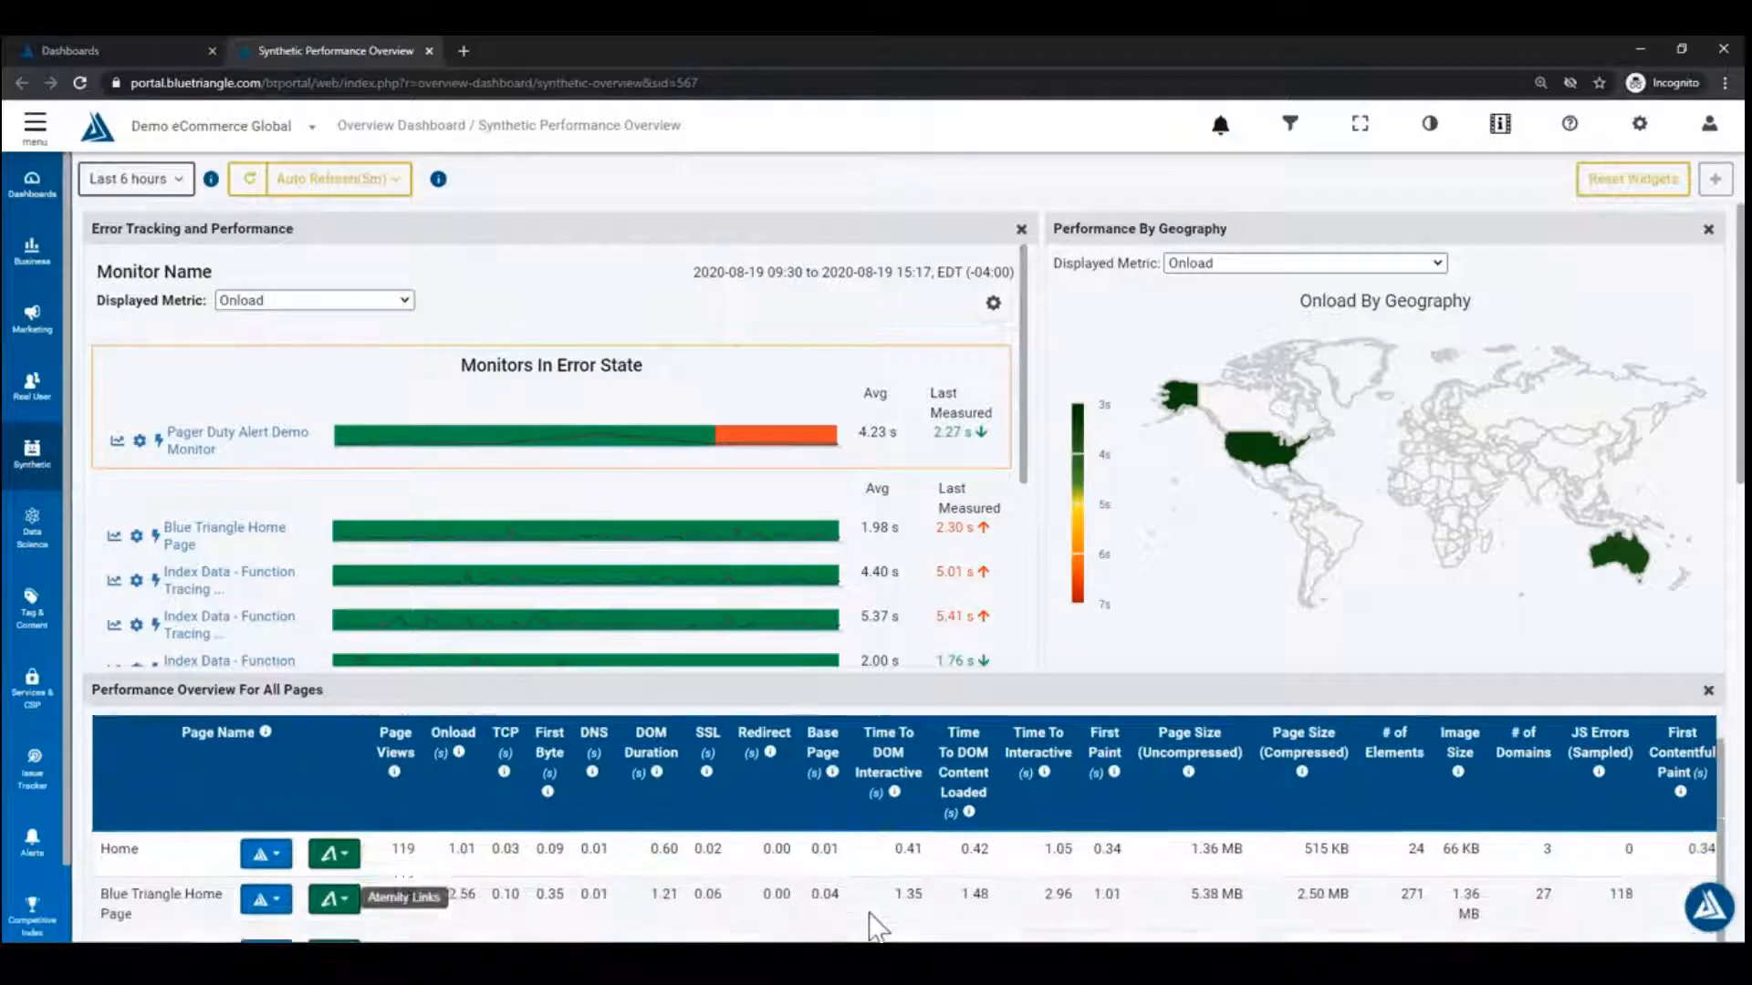
pyautogui.scroll(1, 930, 894)
pyautogui.scroll(-1, 1084, 584)
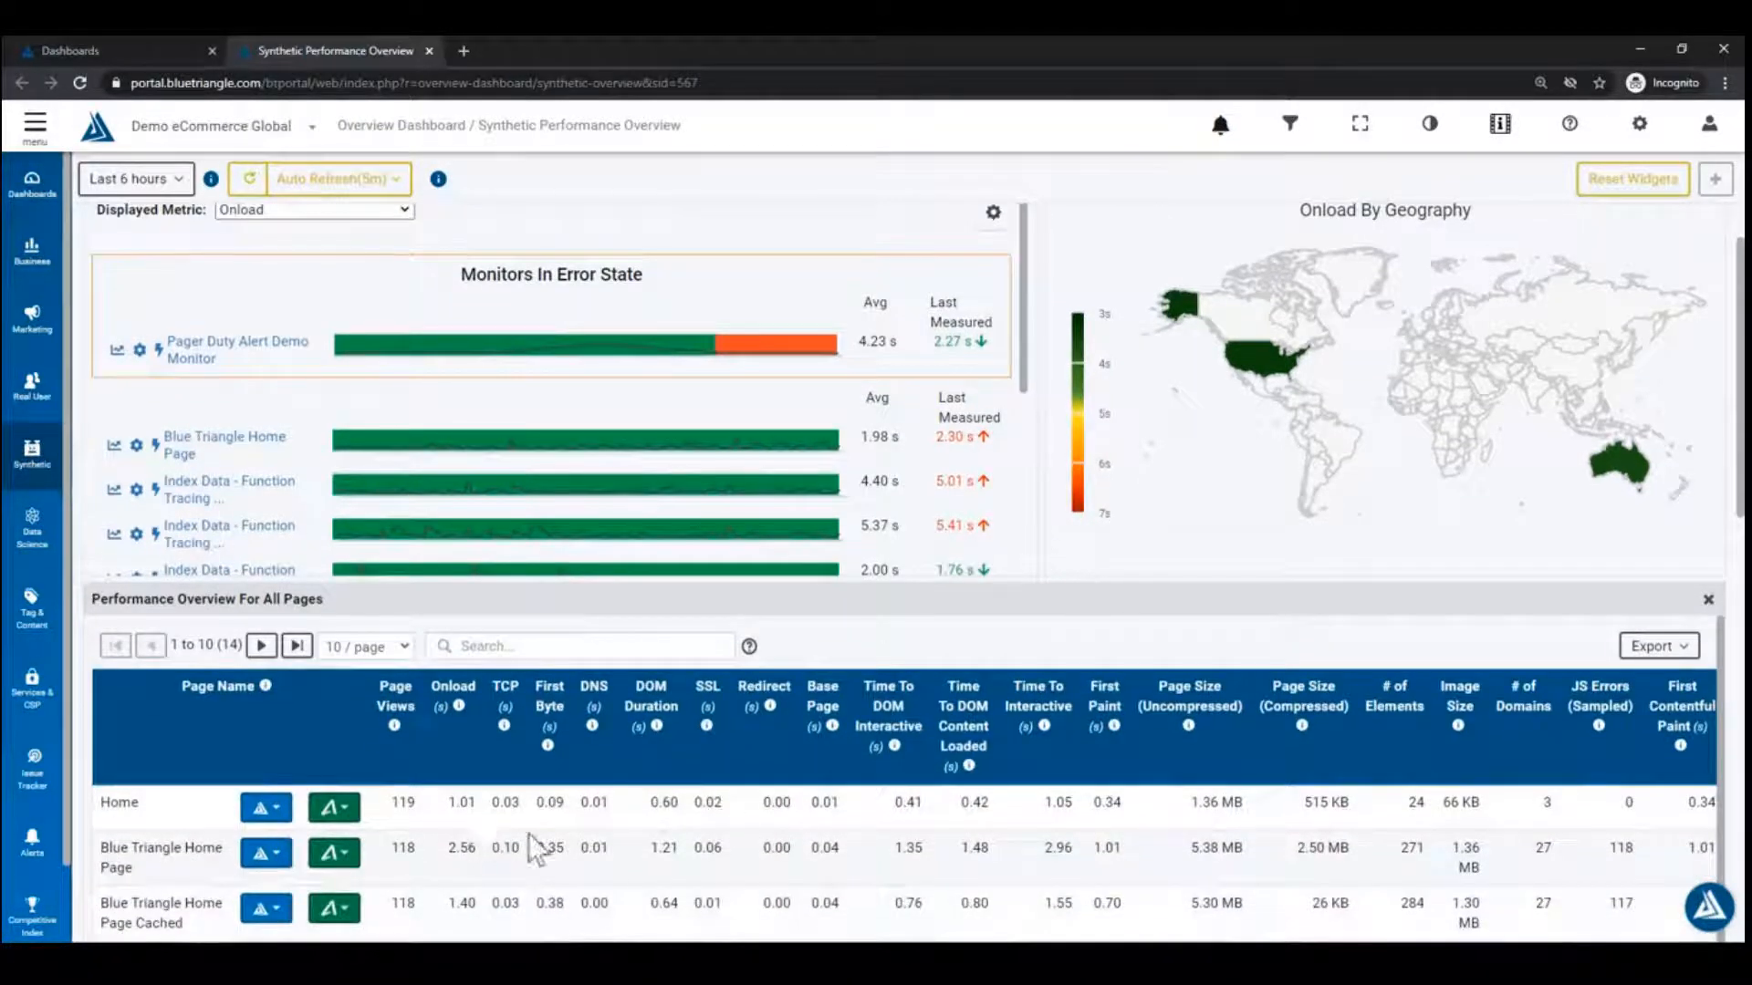
pyautogui.scroll(1, 815, 856)
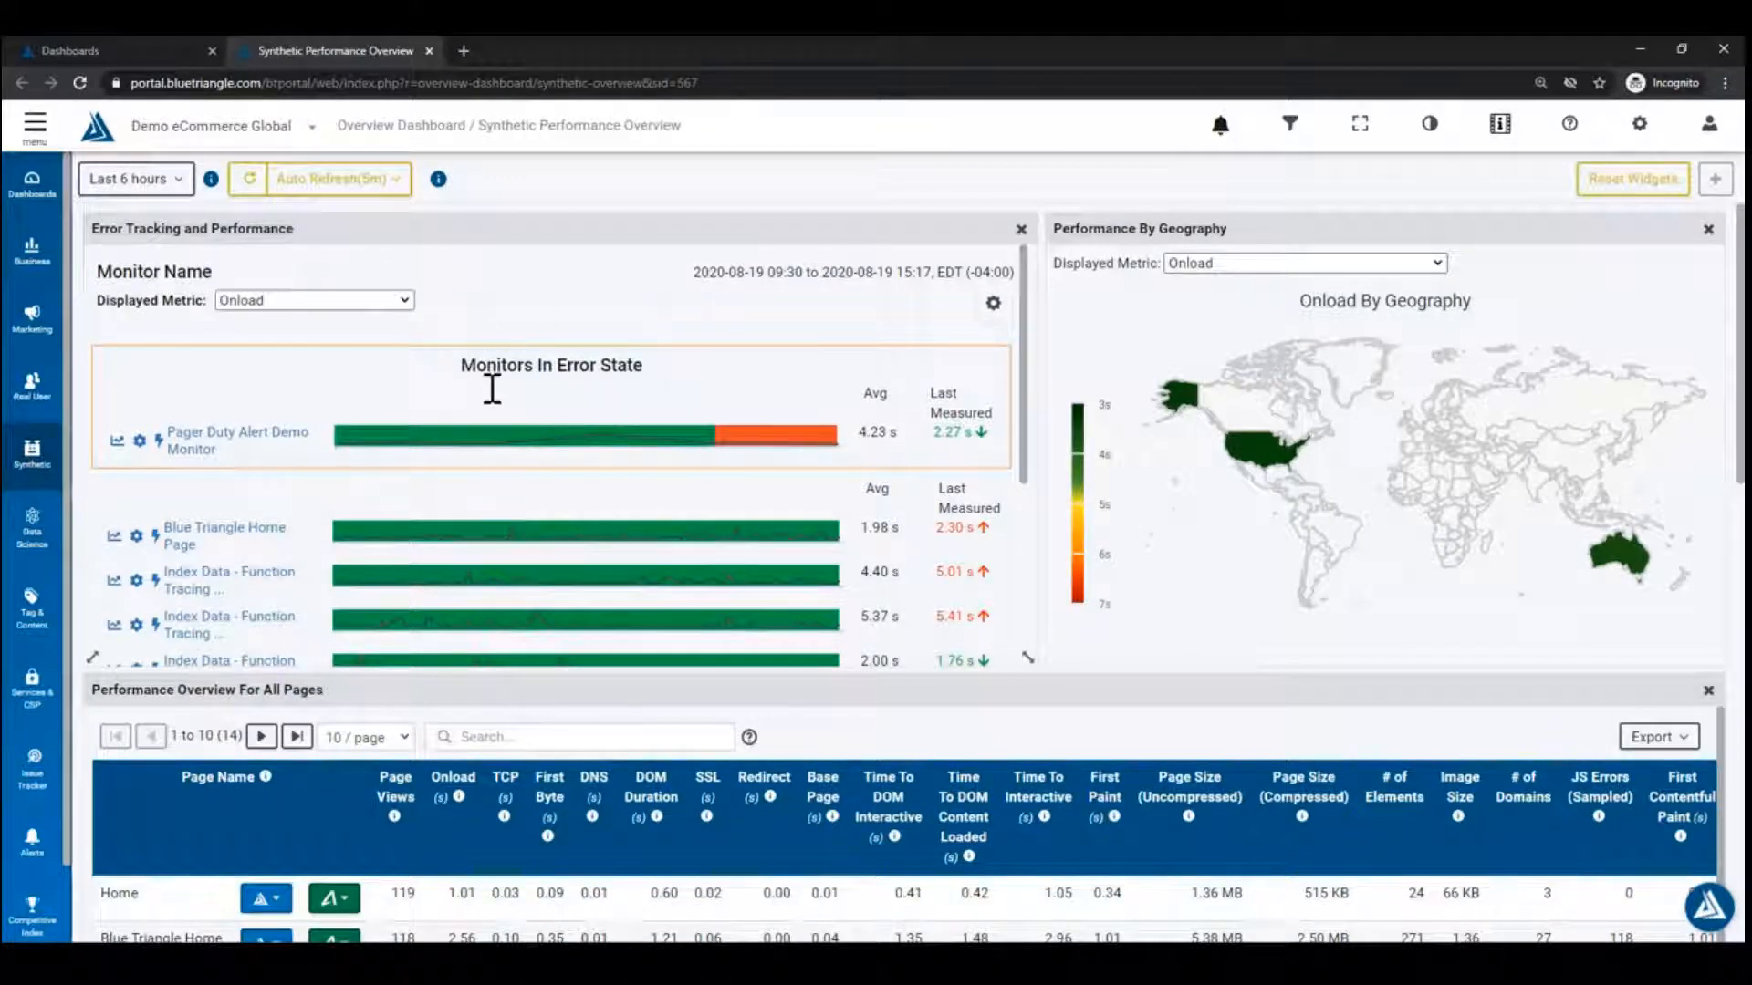
pyautogui.moveTo(647, 447)
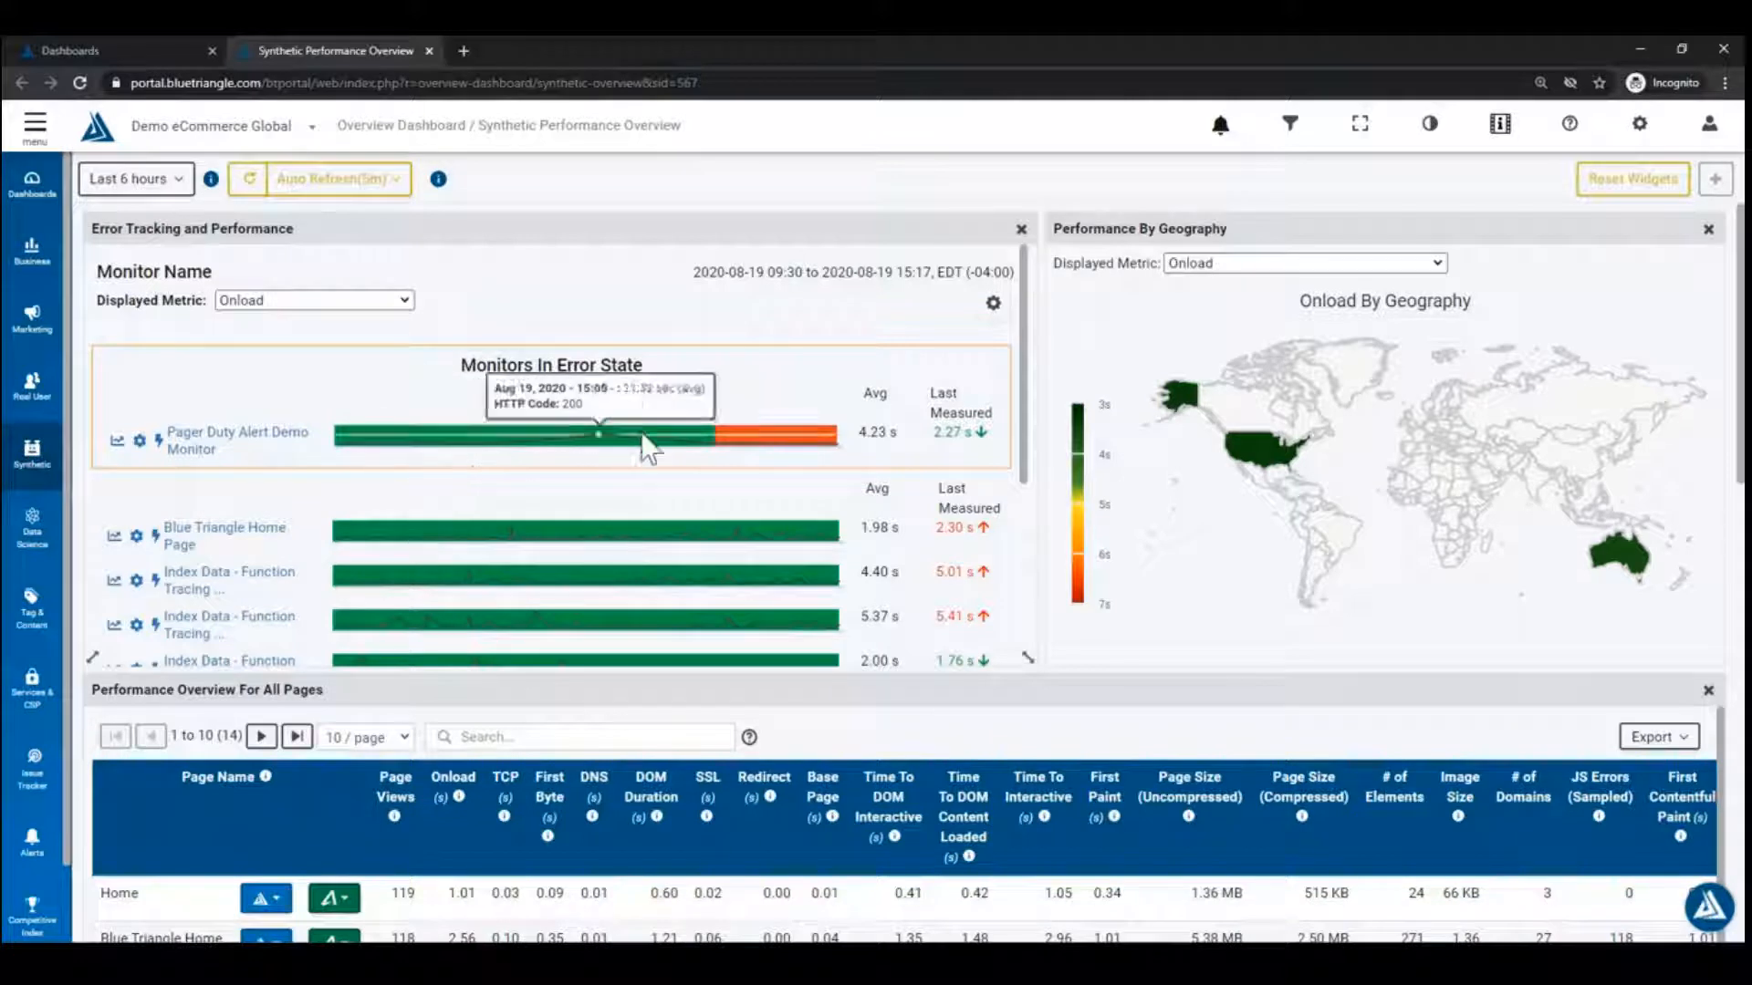
pyautogui.moveTo(717, 438)
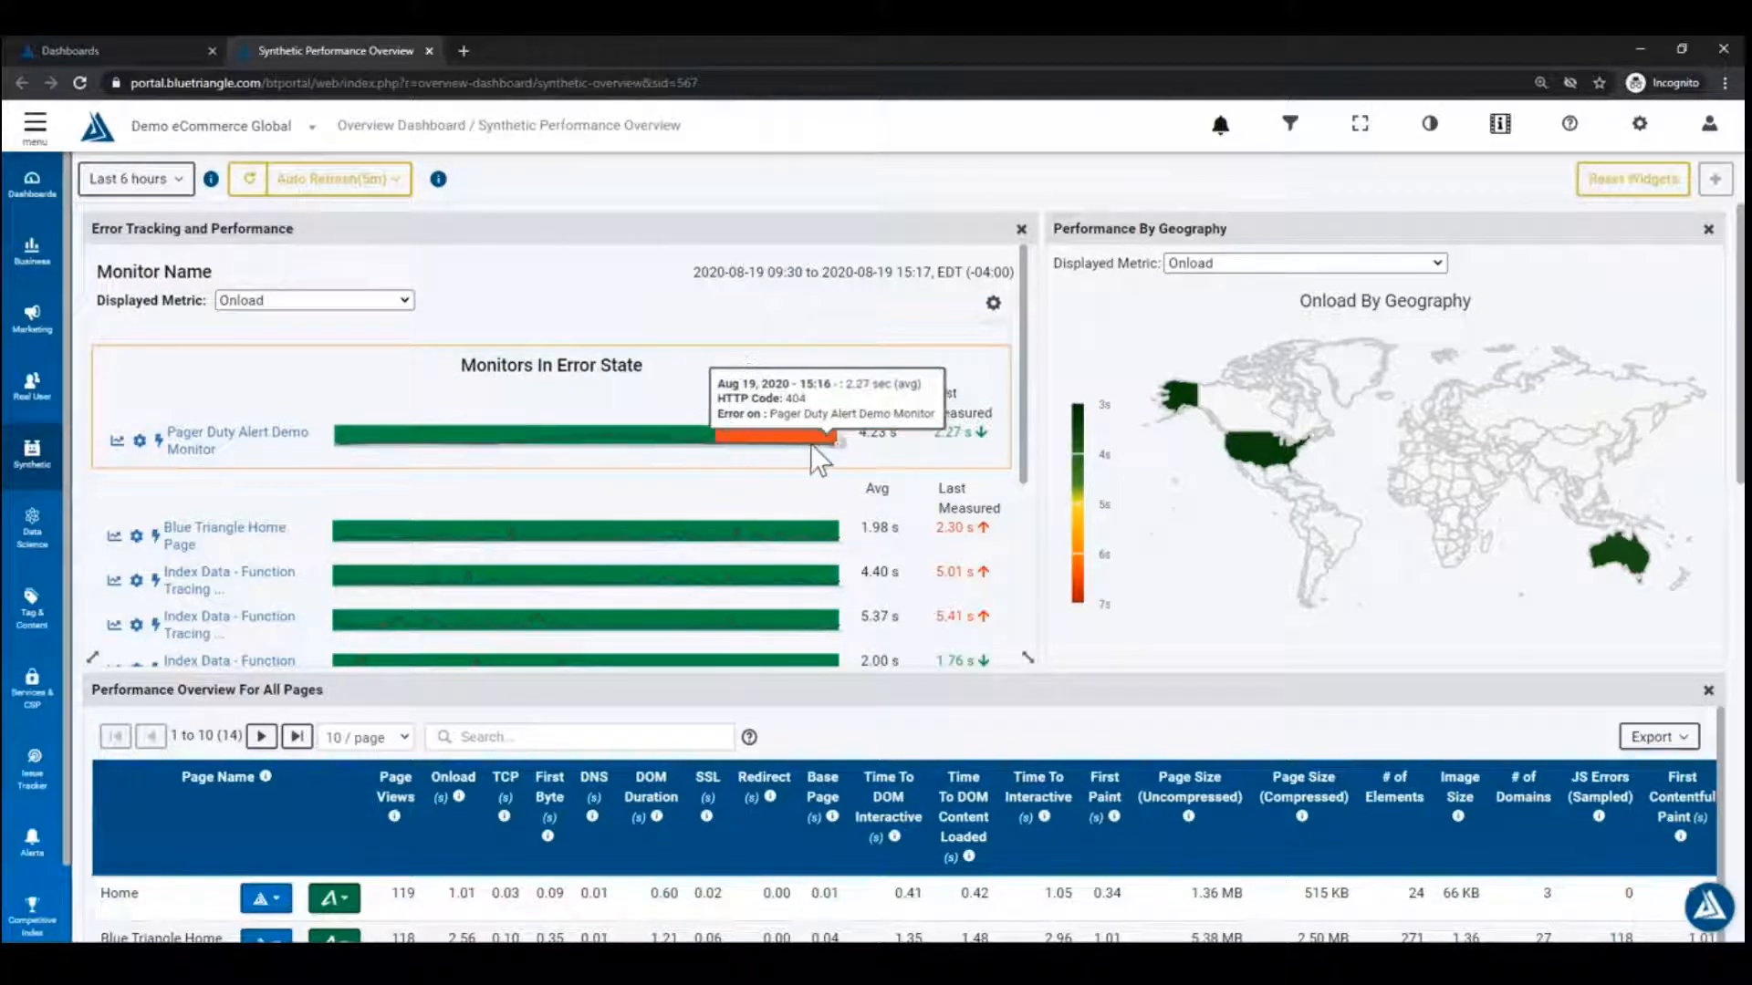
# Step: Open Test Results for the failed run, expand the 15:10 row, and return to Synthetic Performance Overview
pyautogui.click(721, 444)
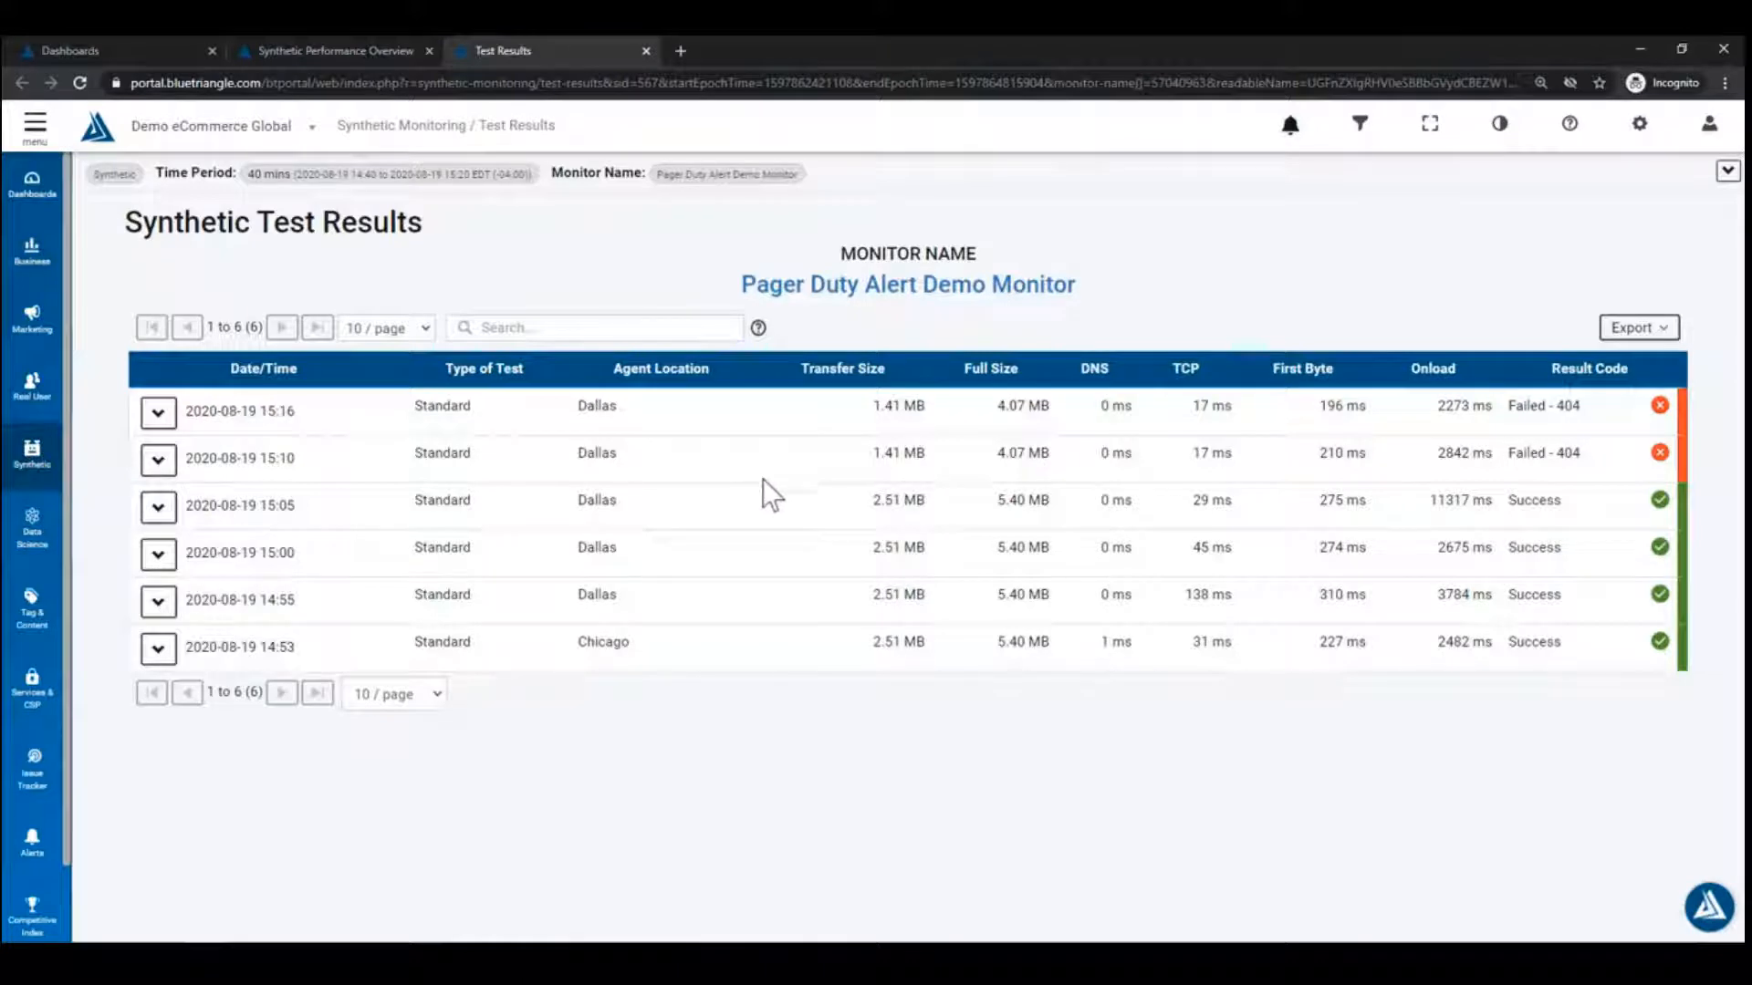
pyautogui.click(156, 460)
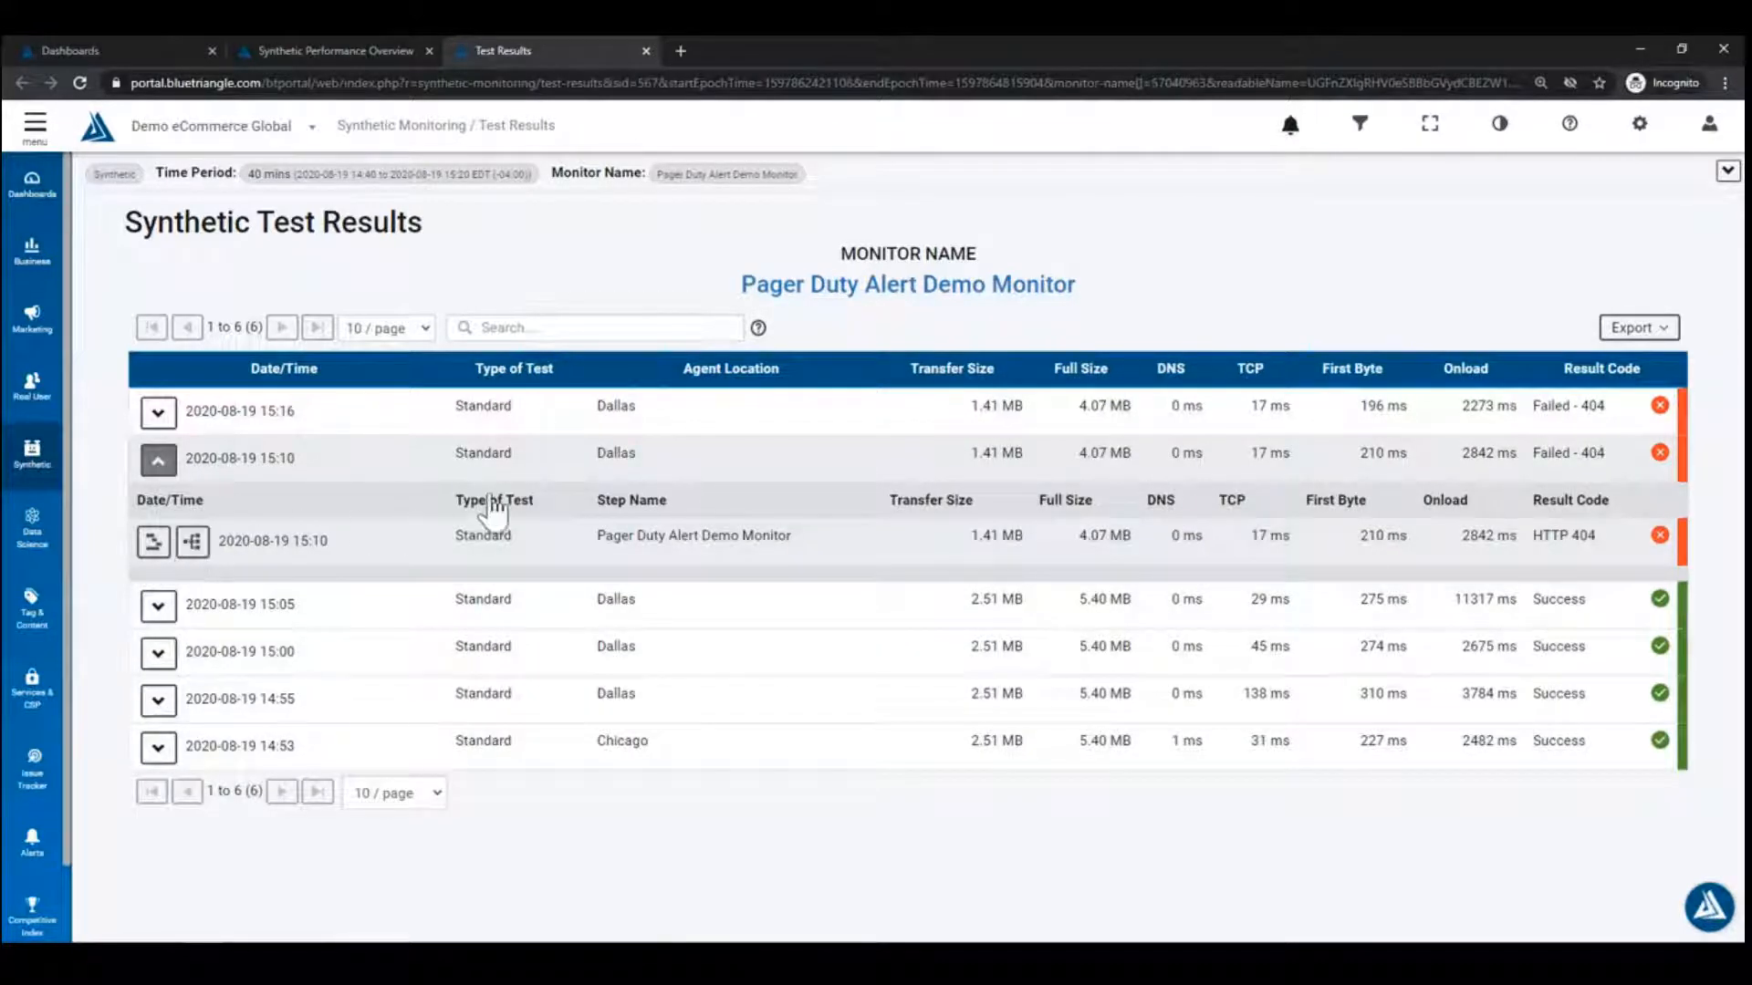
pyautogui.click(337, 49)
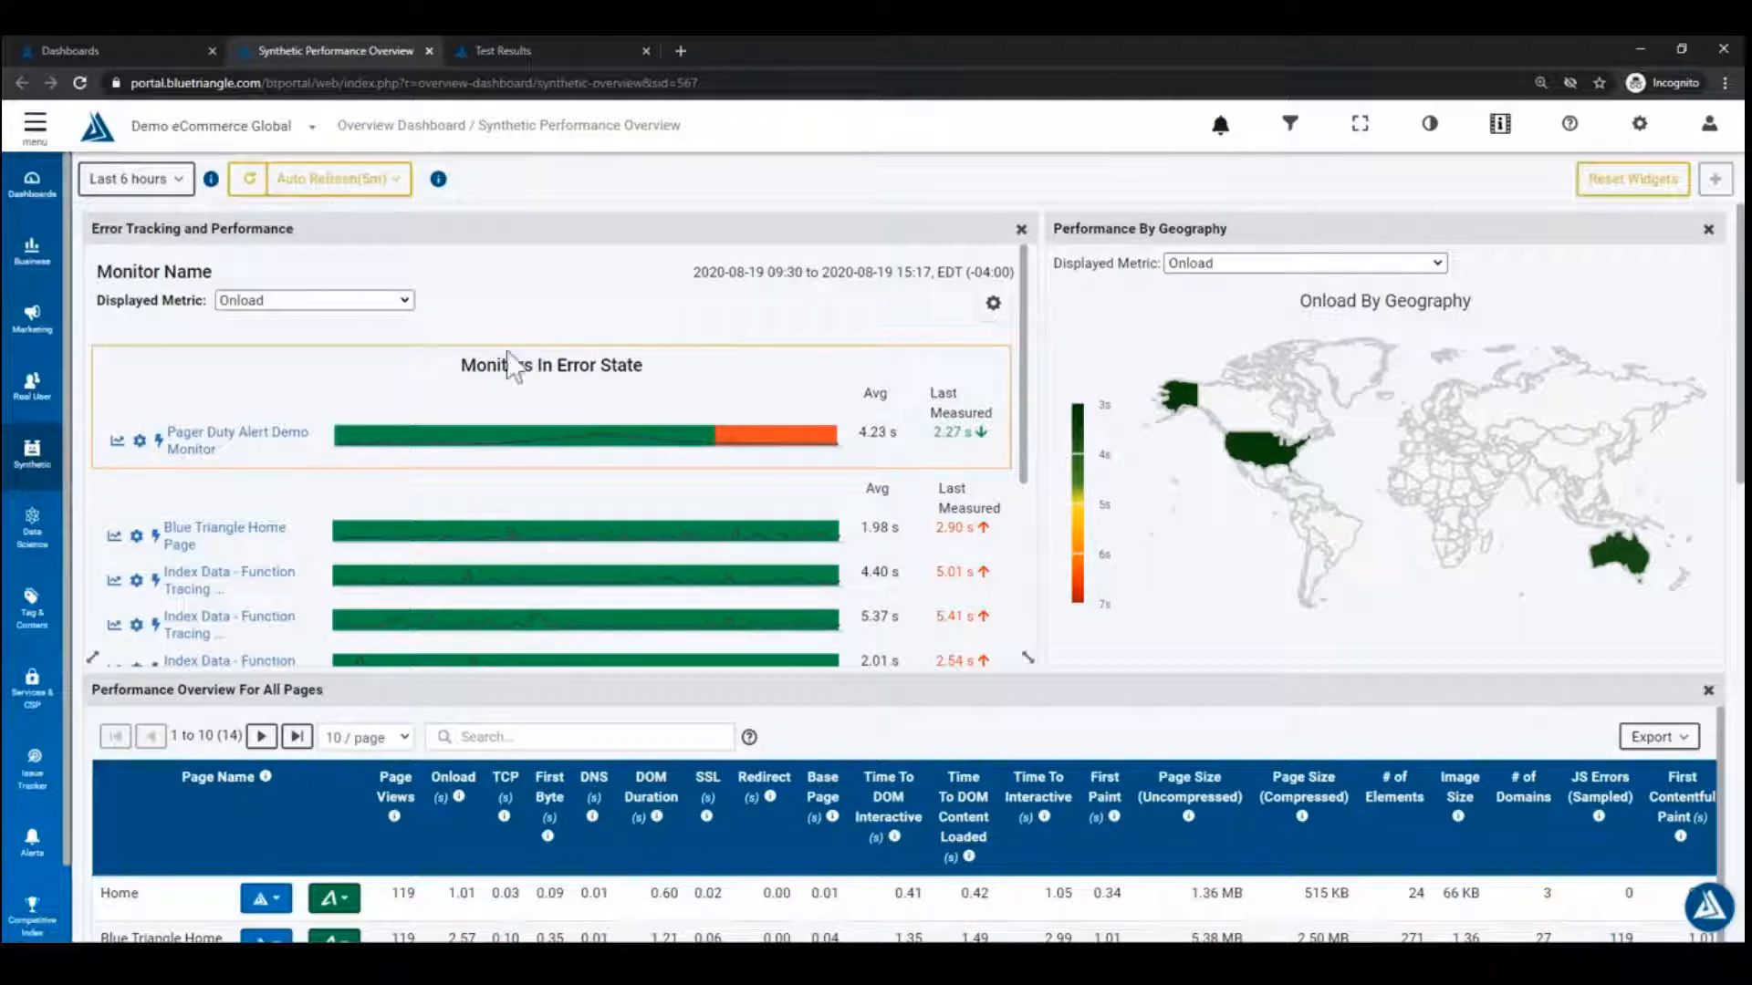
# Step: Create and save a new dashboard titled 'Demo Dashboard 2' from the Dashboards page
pyautogui.click(121, 55)
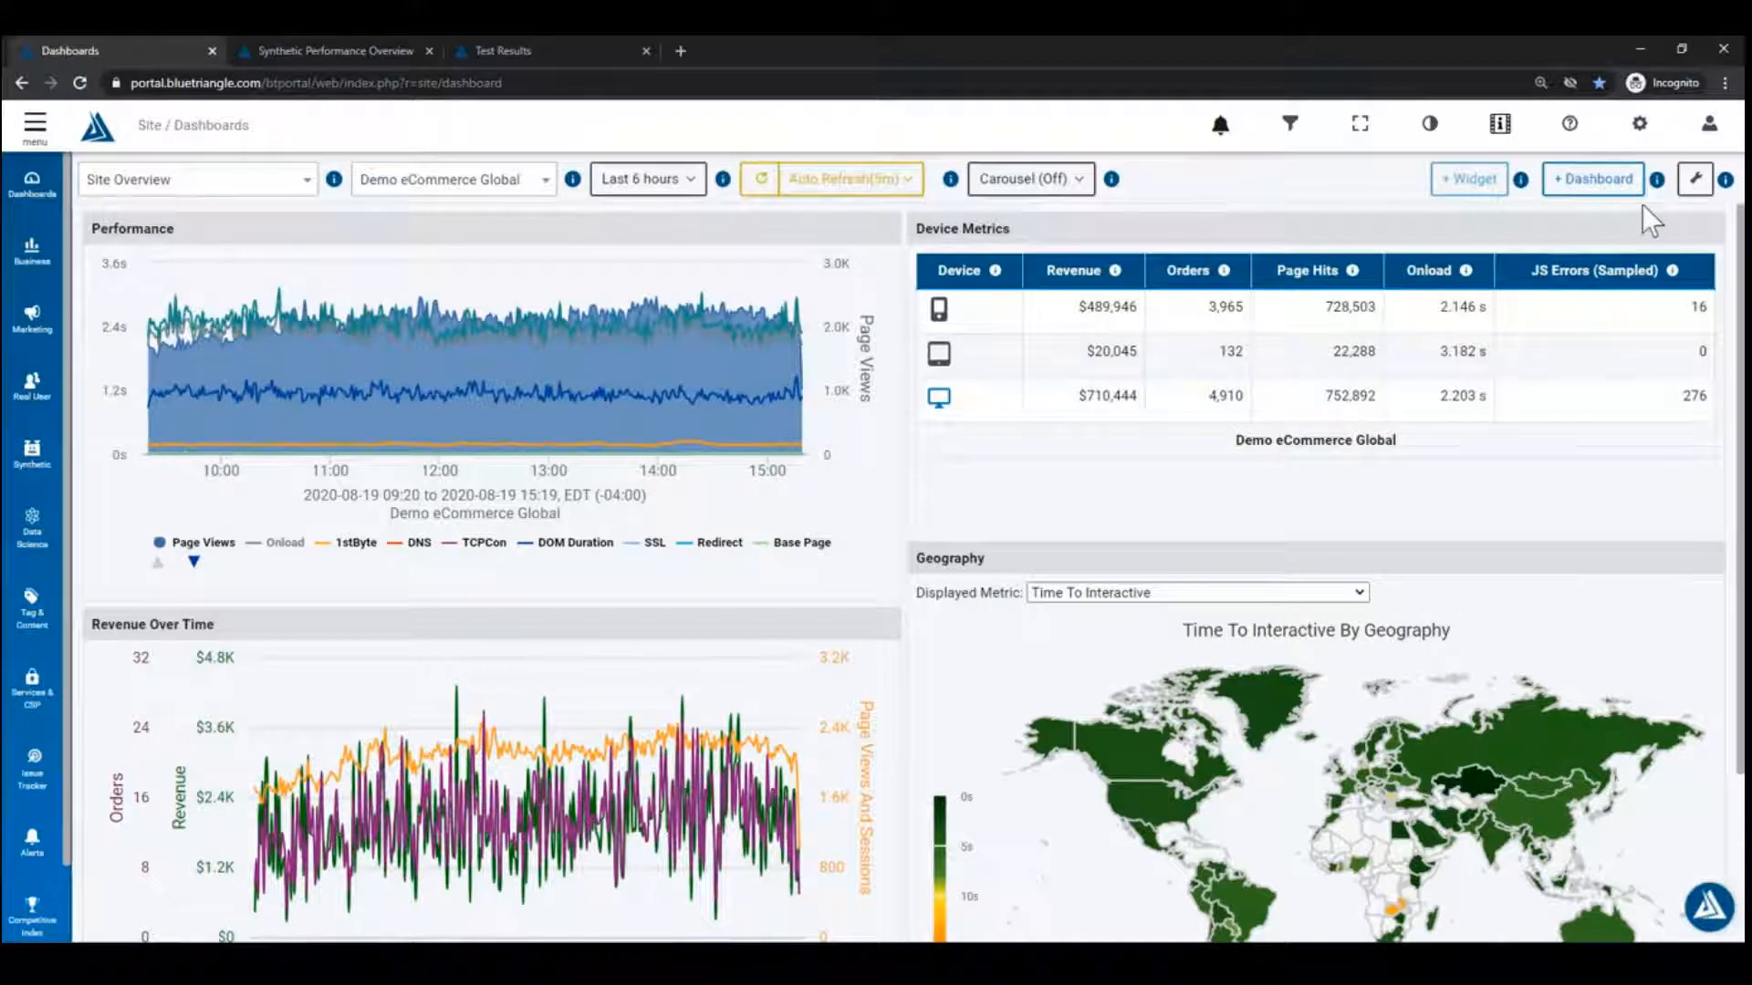
pyautogui.click(1695, 179)
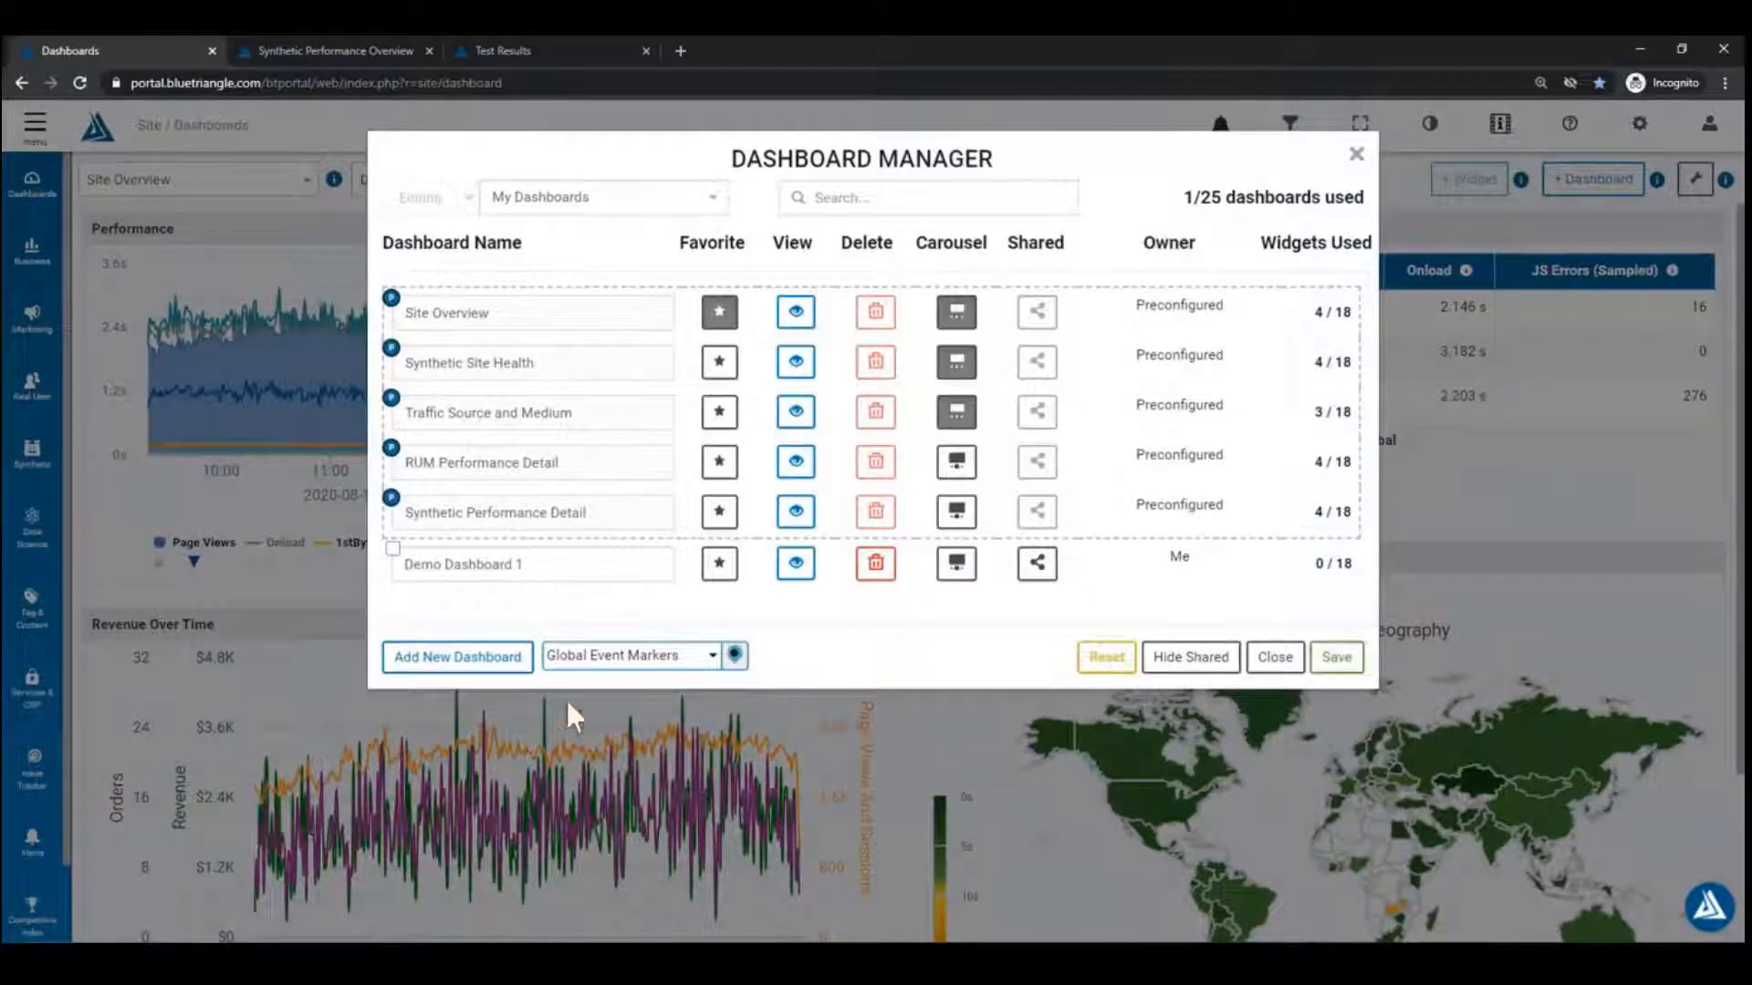
pyautogui.click(1275, 657)
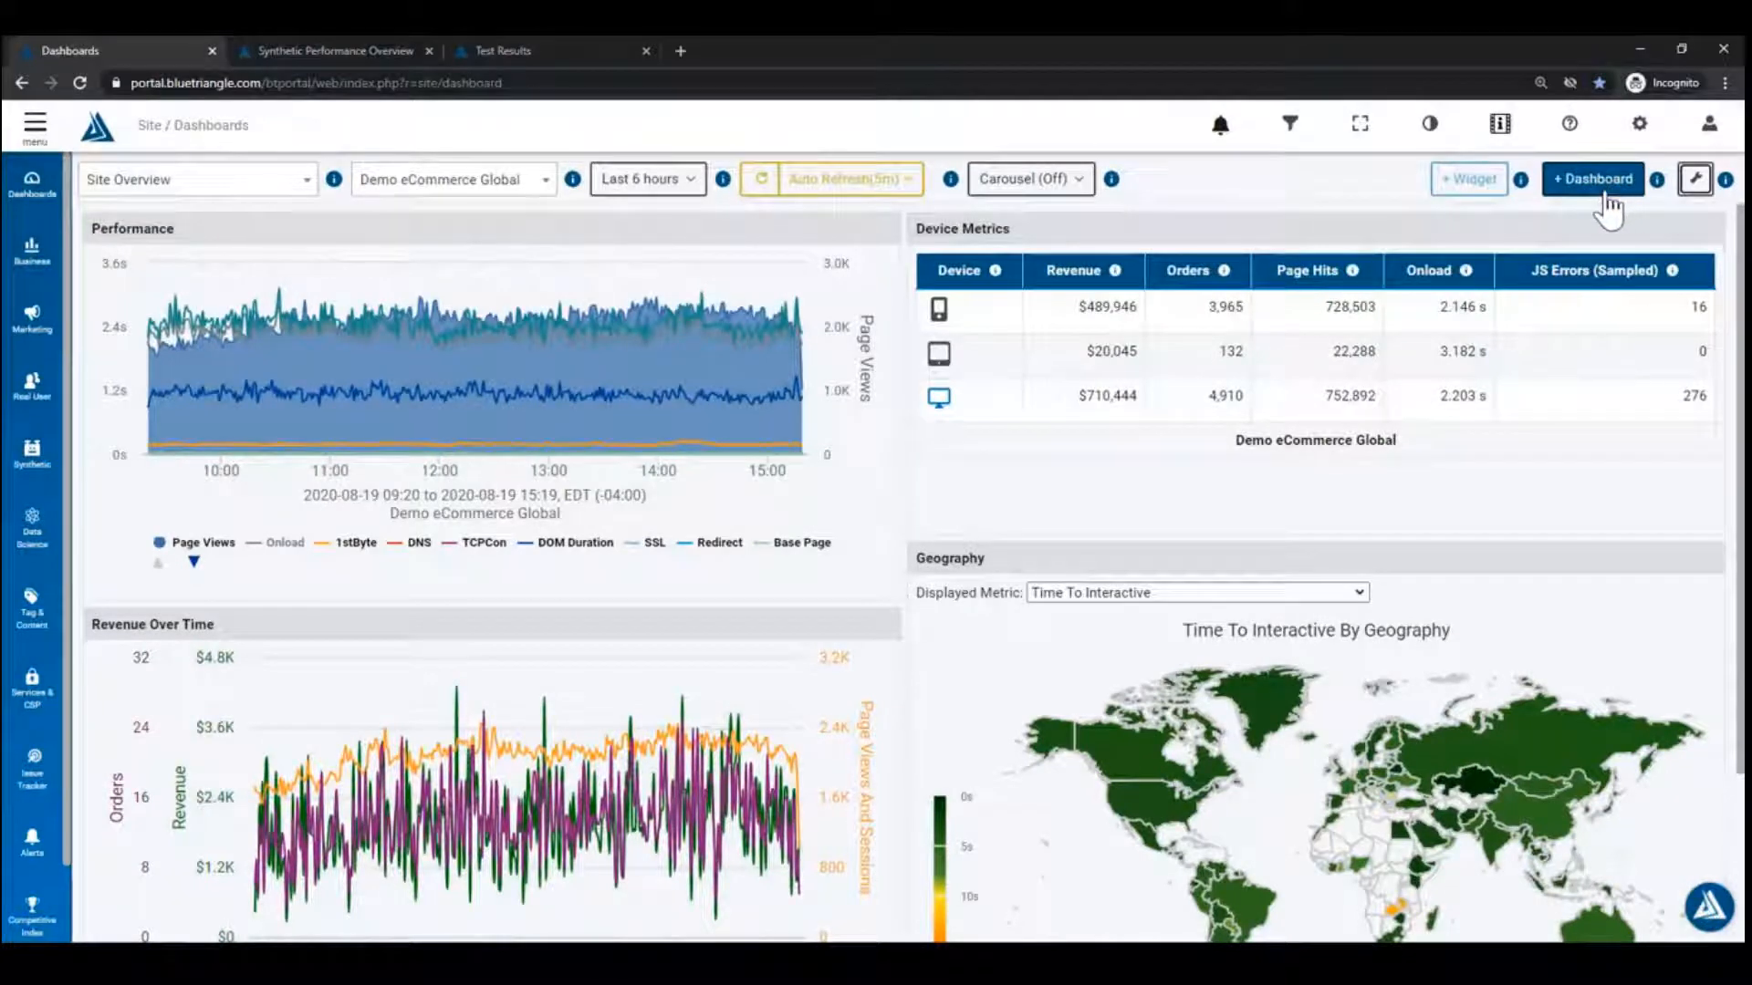
pyautogui.click(1607, 196)
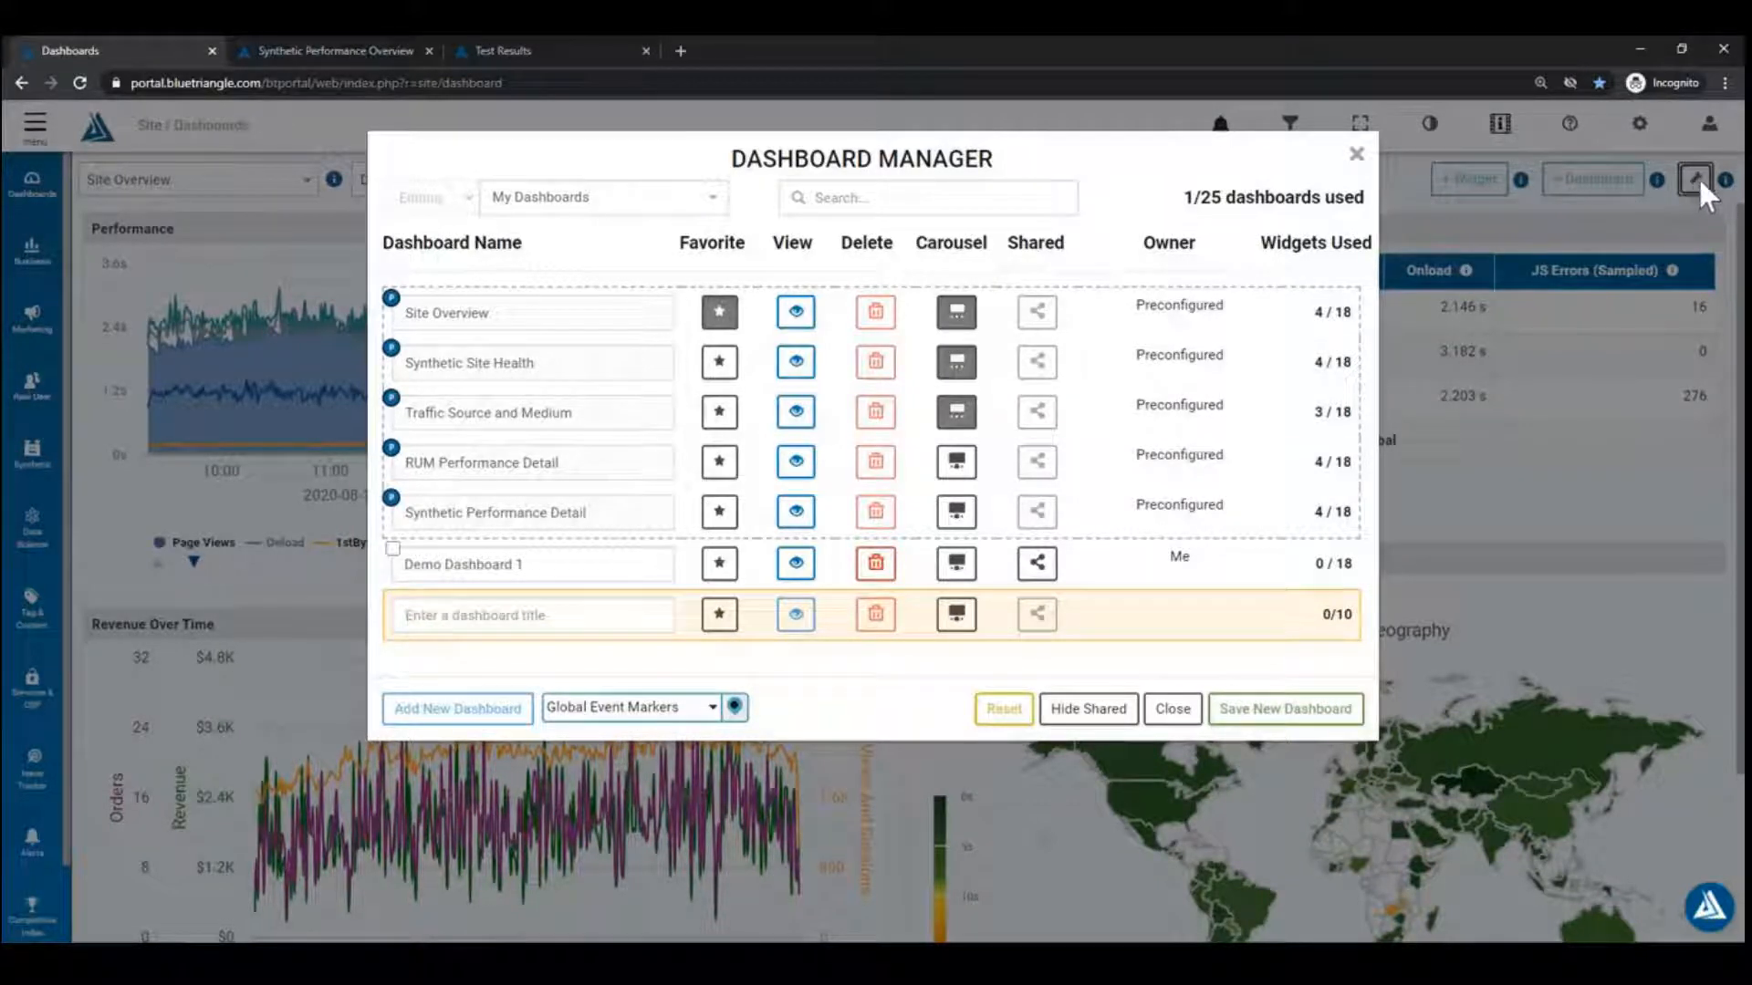
pyautogui.click(479, 615)
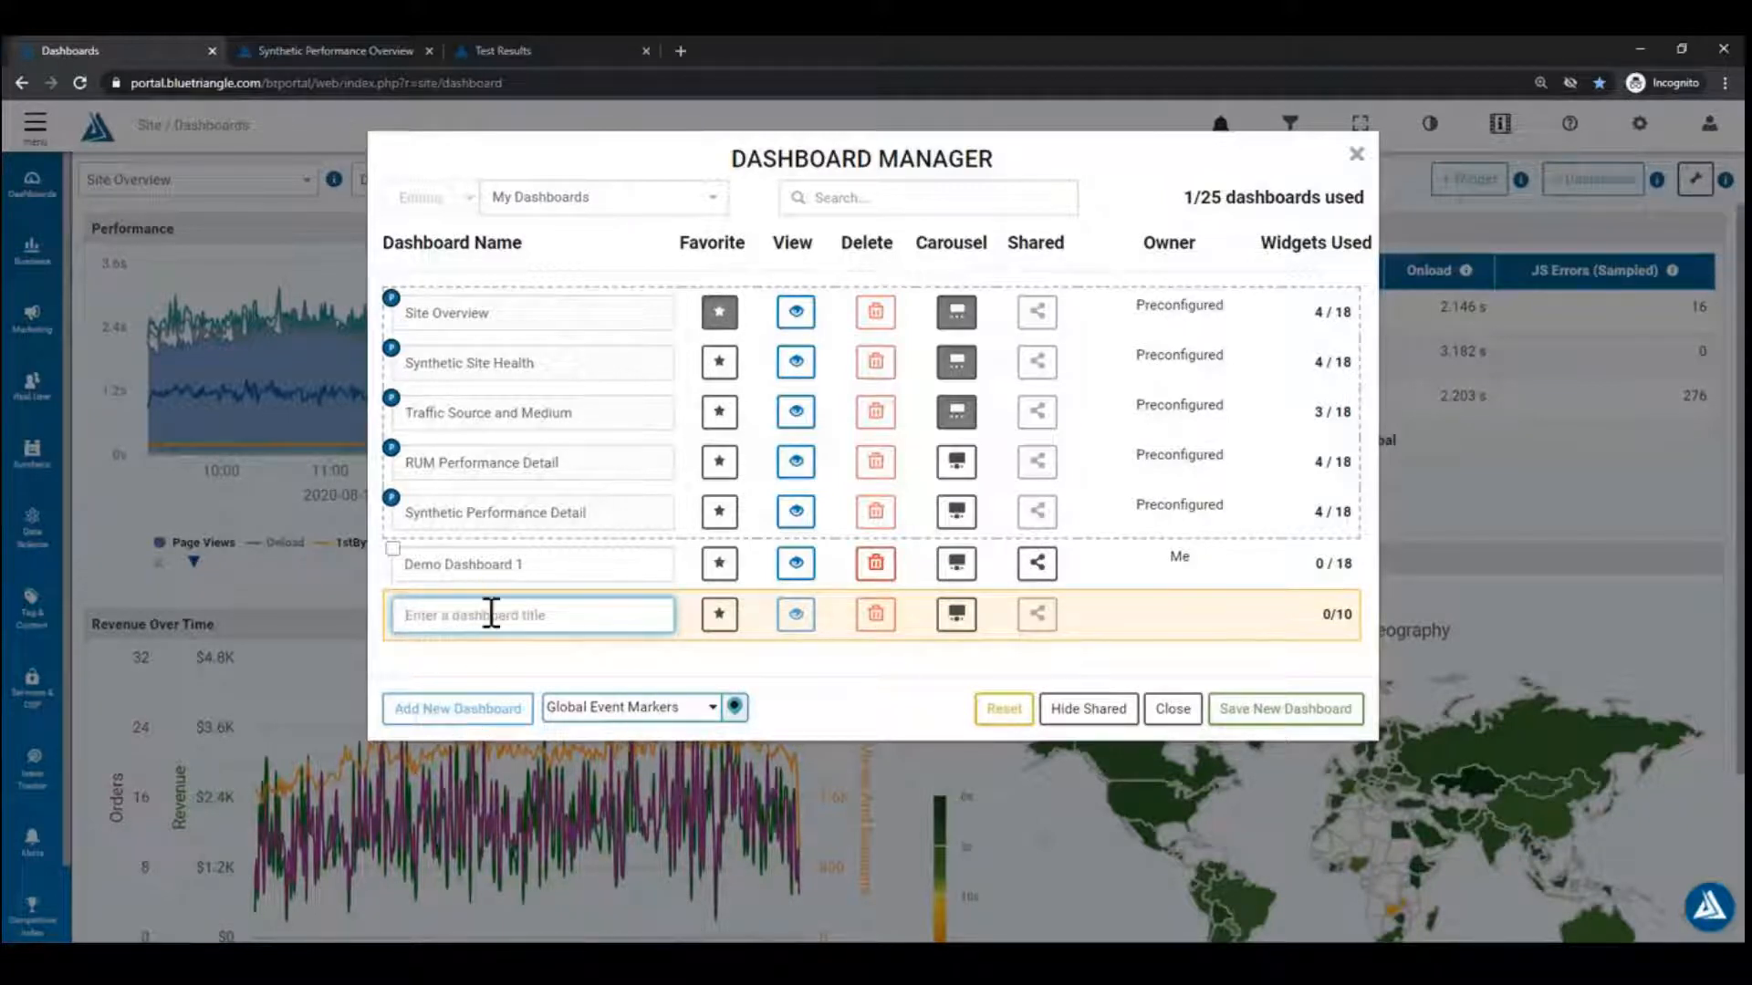
pyautogui.write('Demo Dashboard 2')
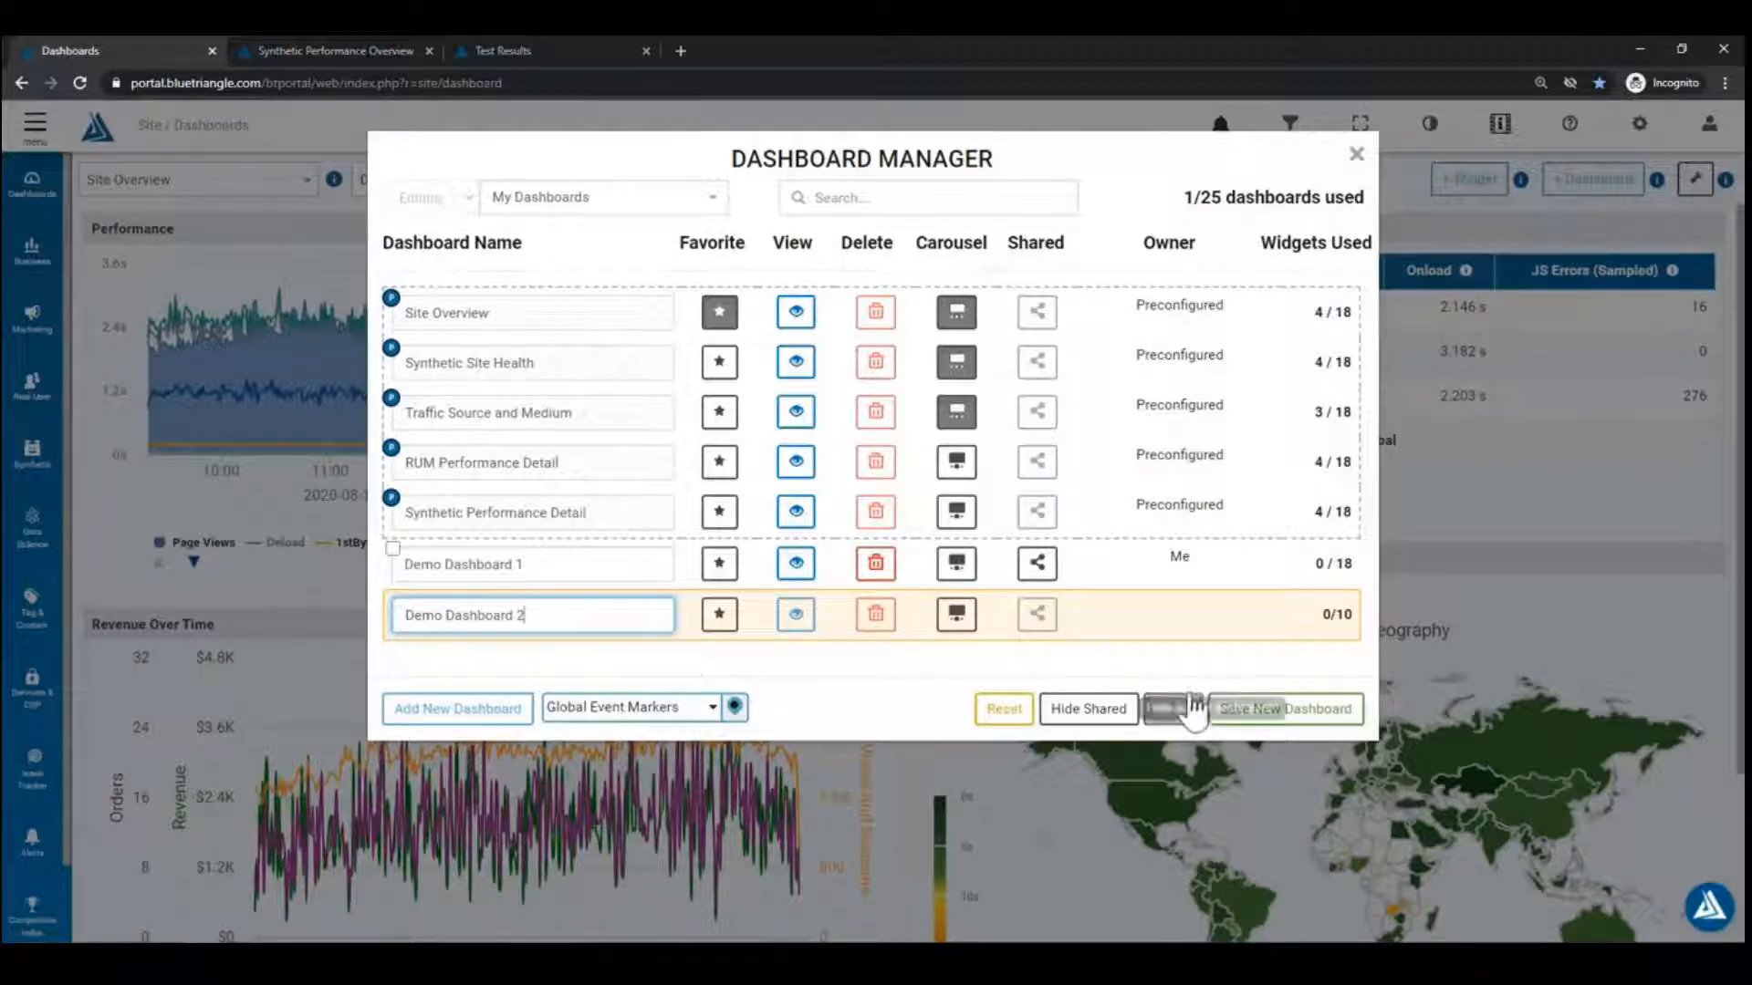
pyautogui.click(1287, 711)
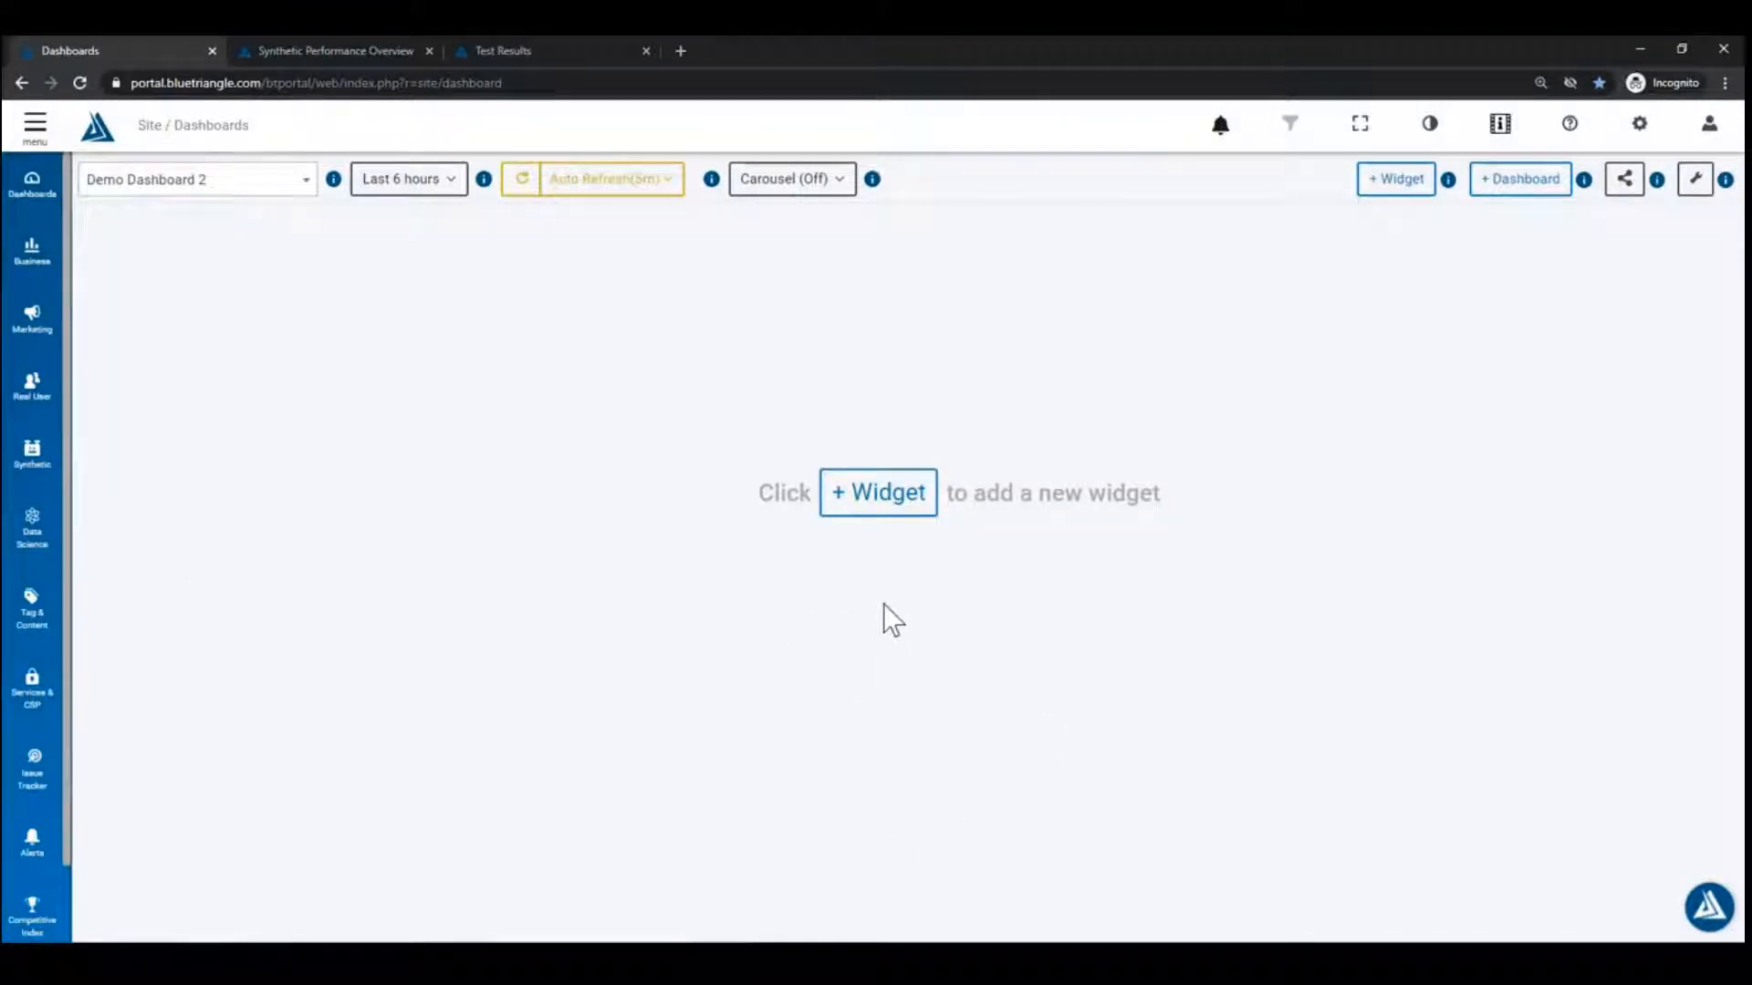
# Step: Start a Real User widget on Demo Dashboard 2 and browse its graph and table types
pyautogui.click(902, 509)
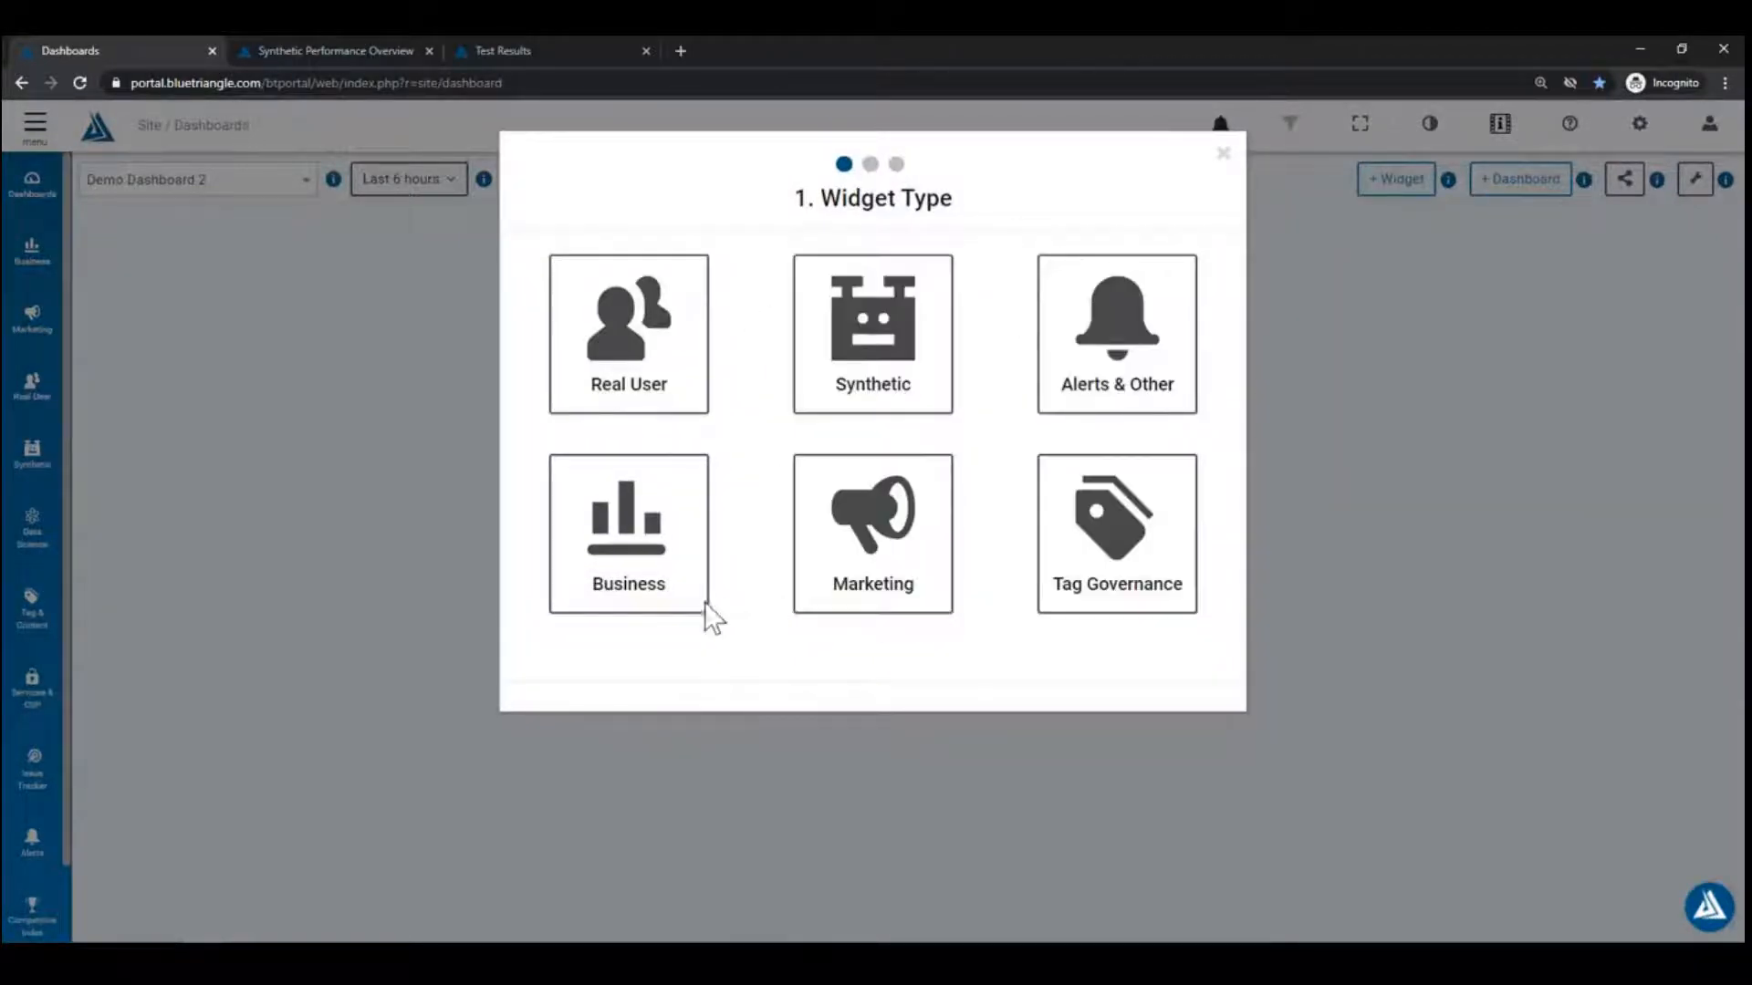
pyautogui.click(664, 381)
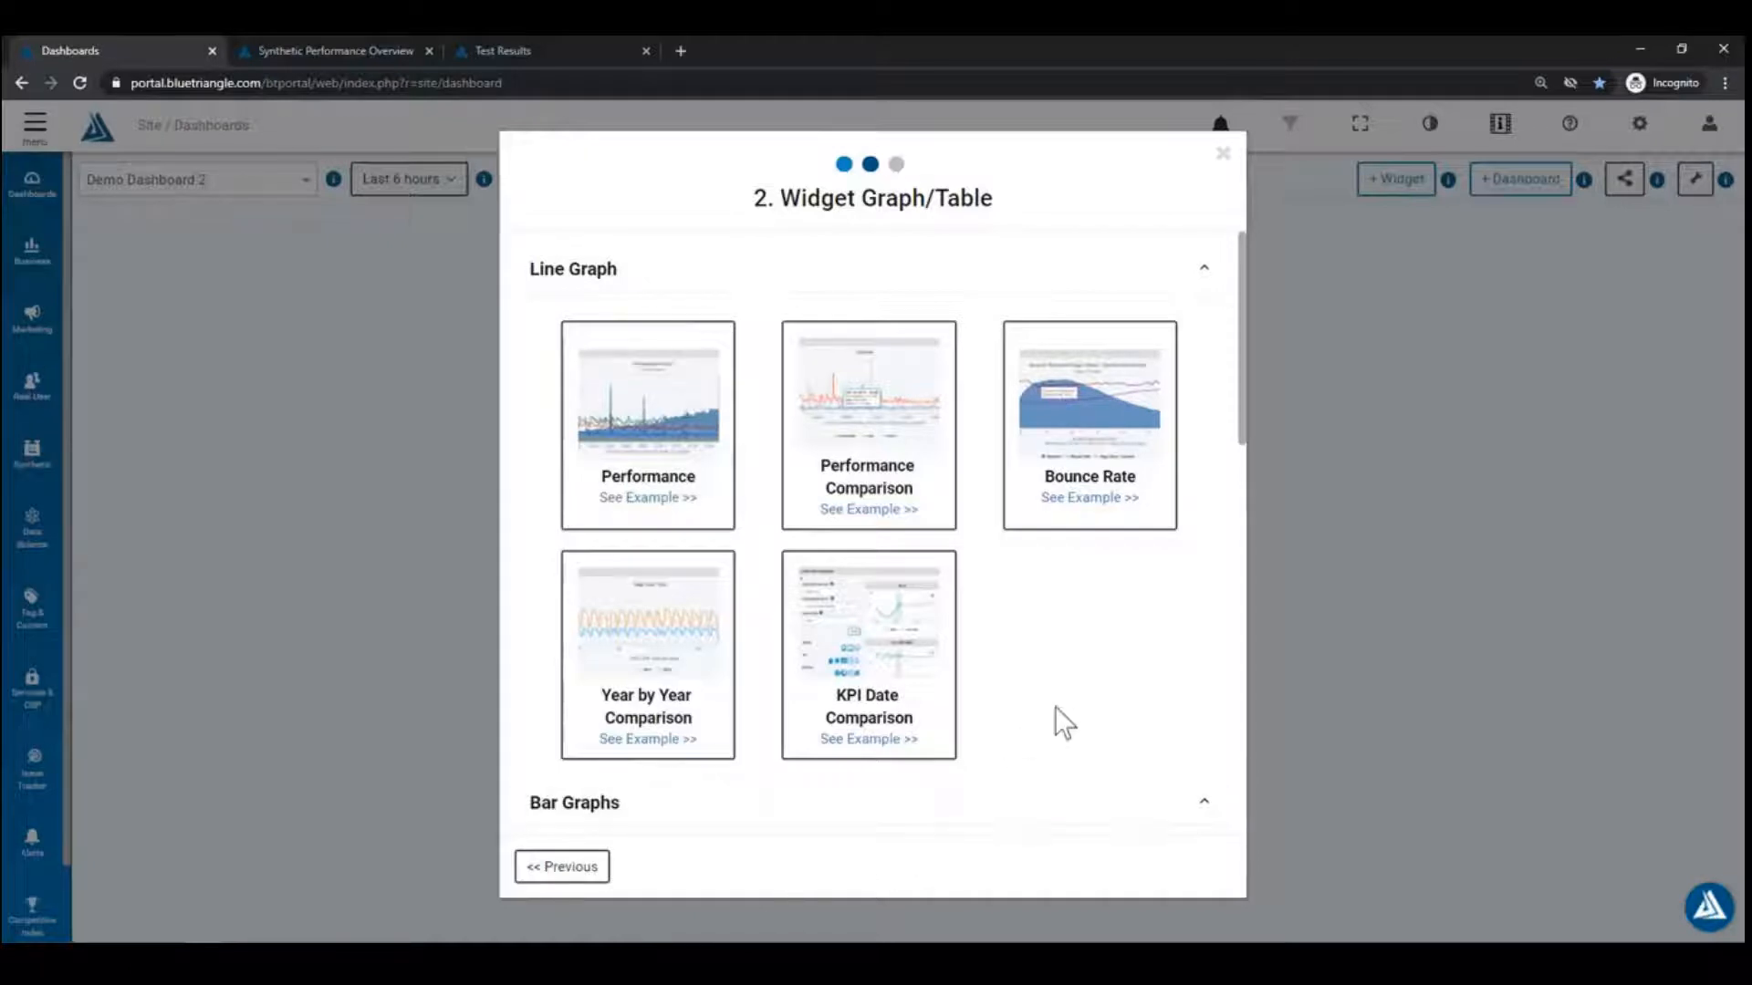
pyautogui.click(584, 872)
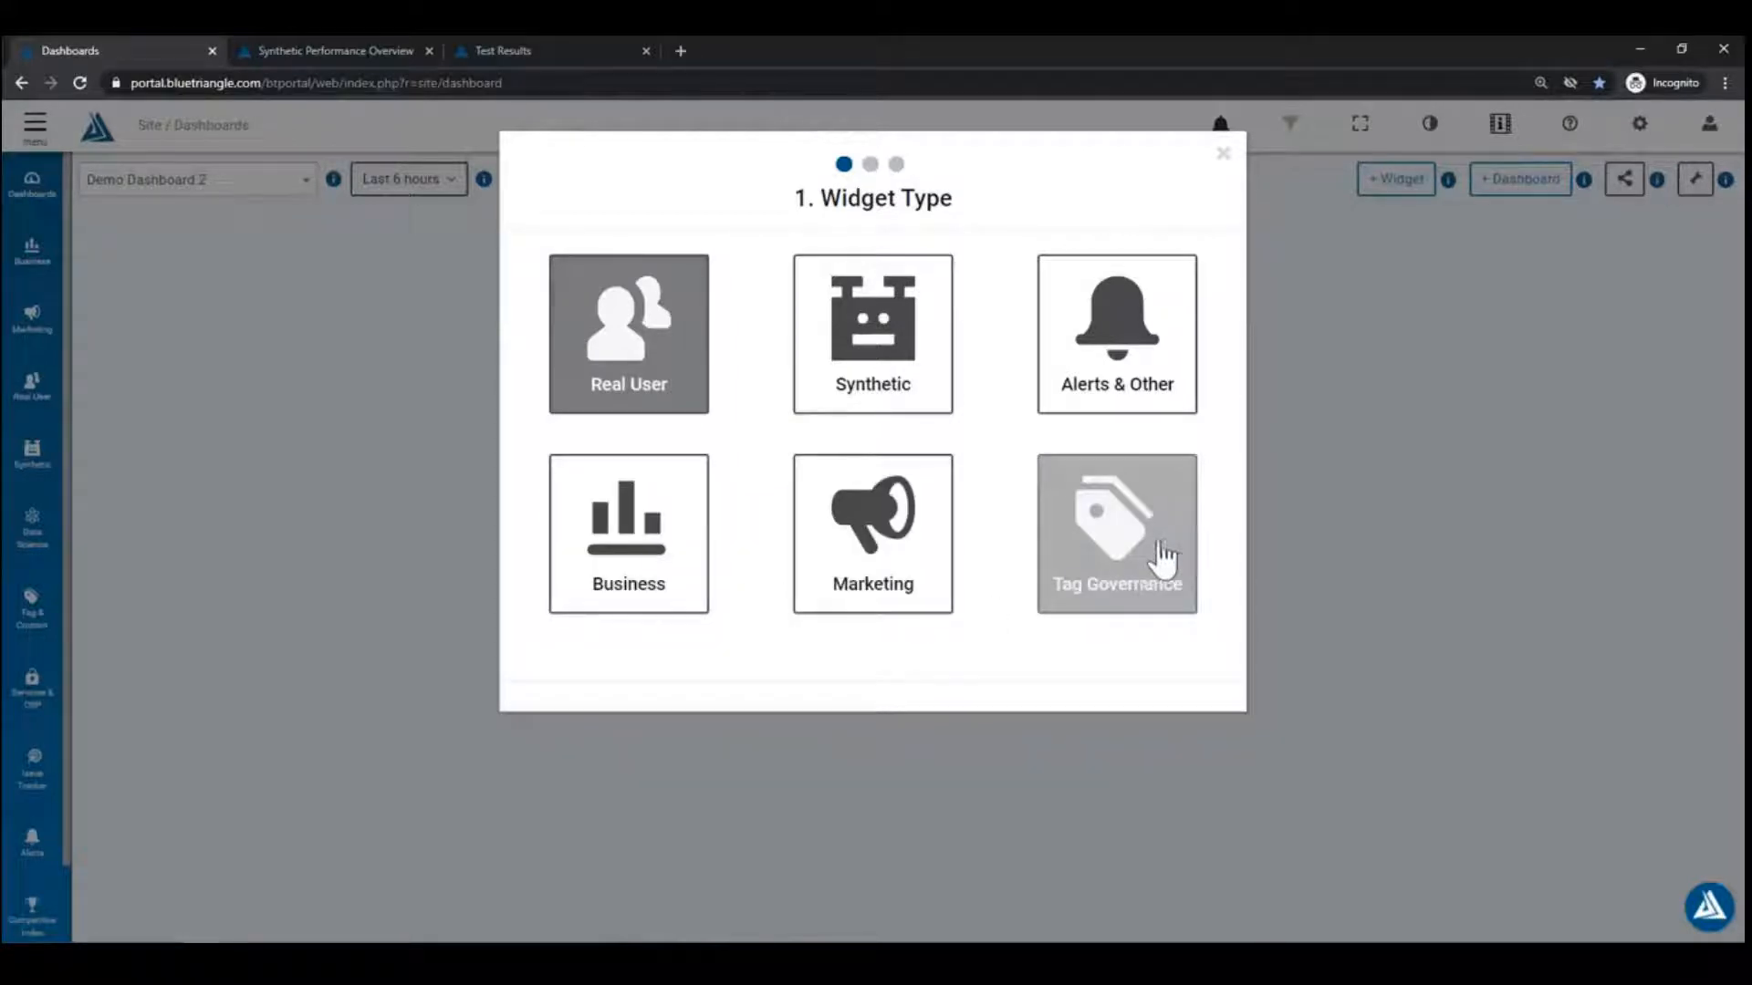
pyautogui.click(632, 360)
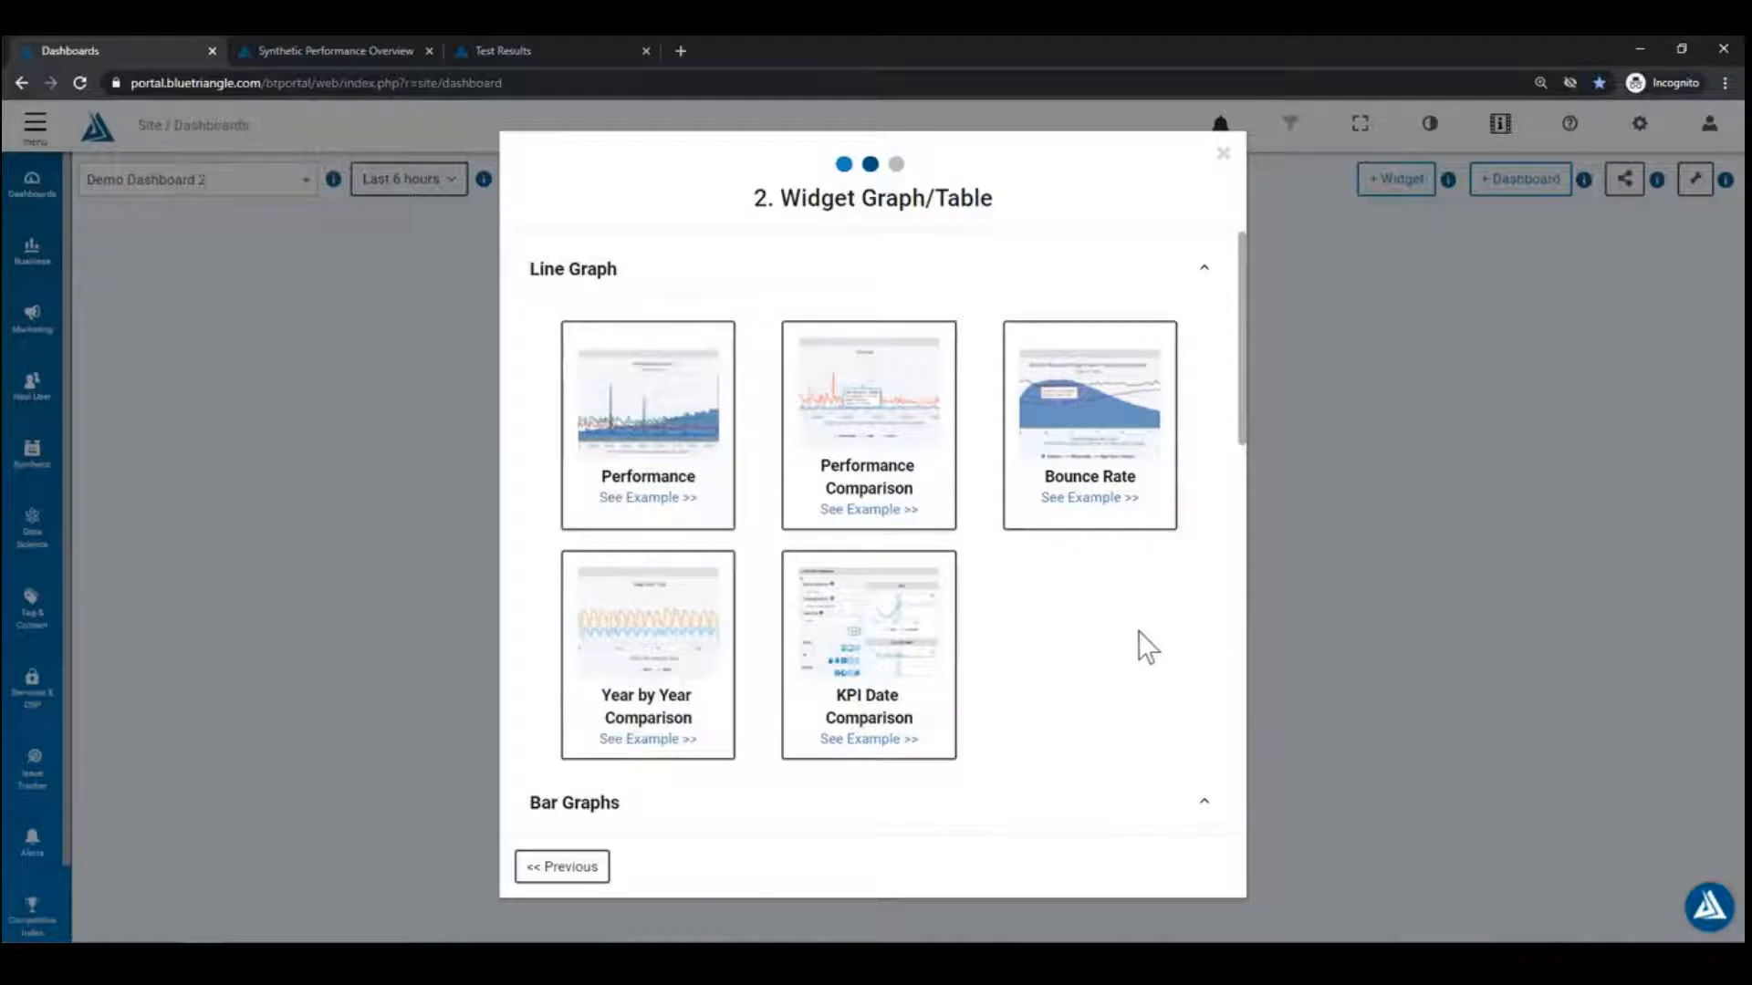
pyautogui.scroll(-3, 1104, 633)
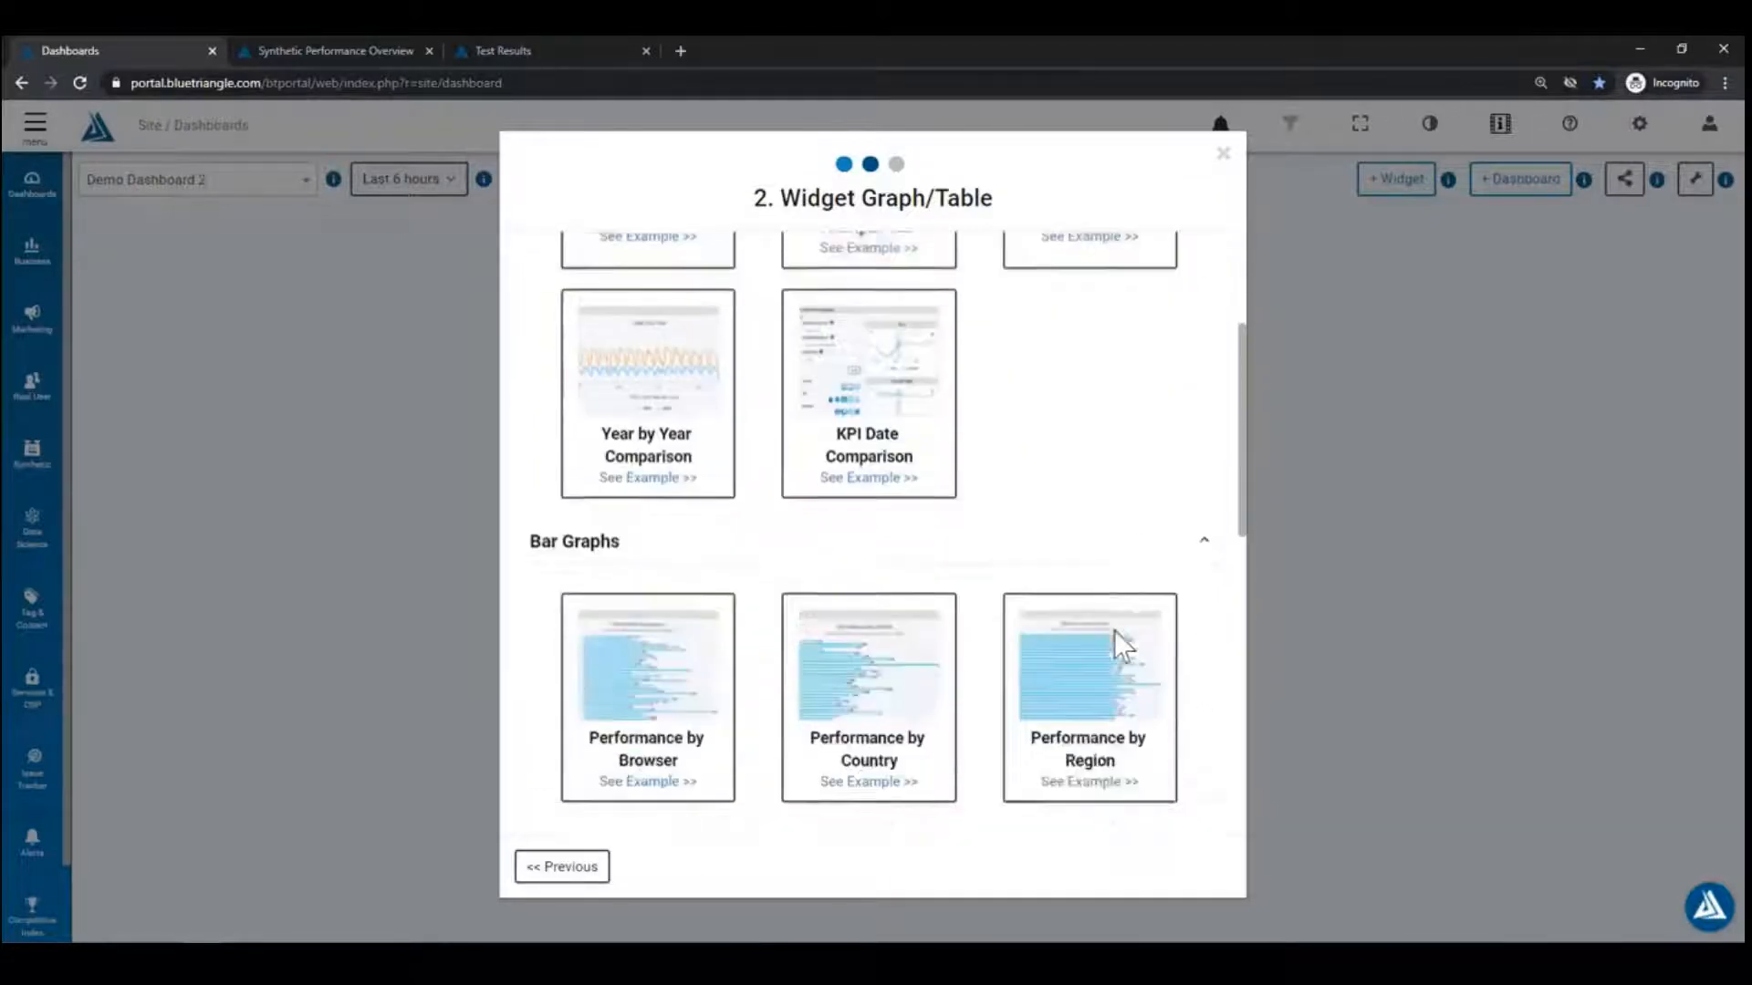
pyautogui.scroll(-5, 1066, 500)
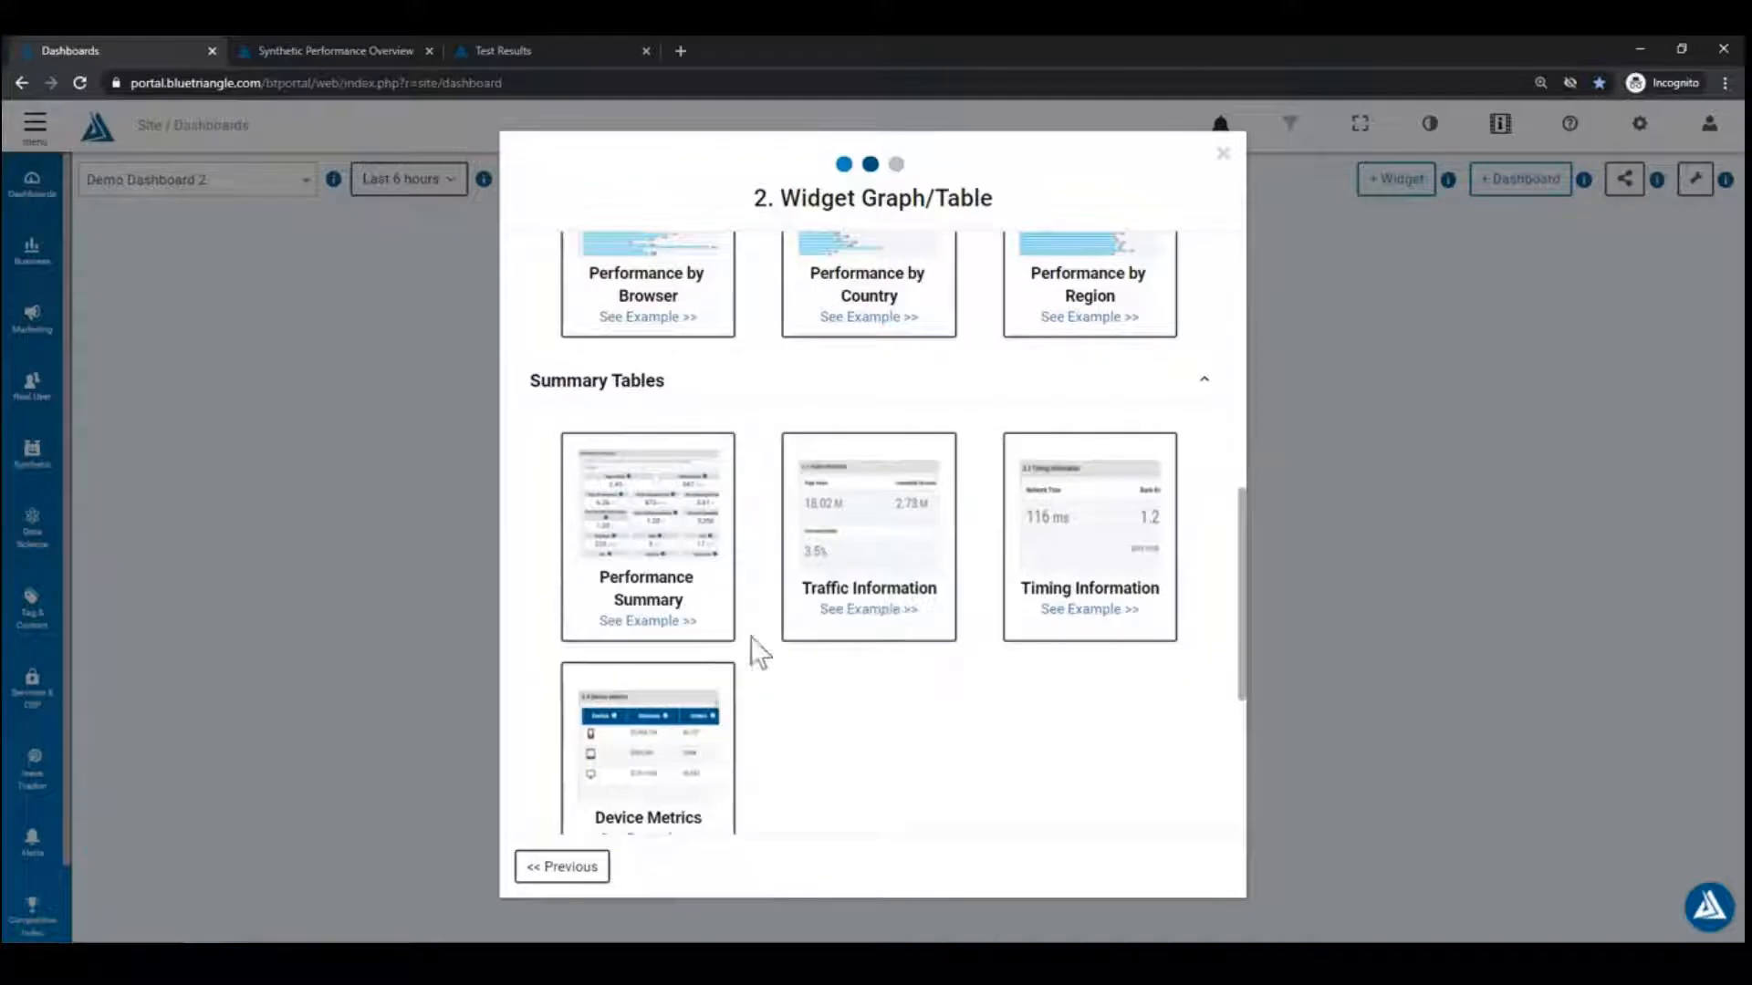
pyautogui.scroll(-2, 794, 665)
pyautogui.scroll(1, 774, 599)
pyautogui.scroll(-2, 807, 550)
pyautogui.scroll(-1, 807, 549)
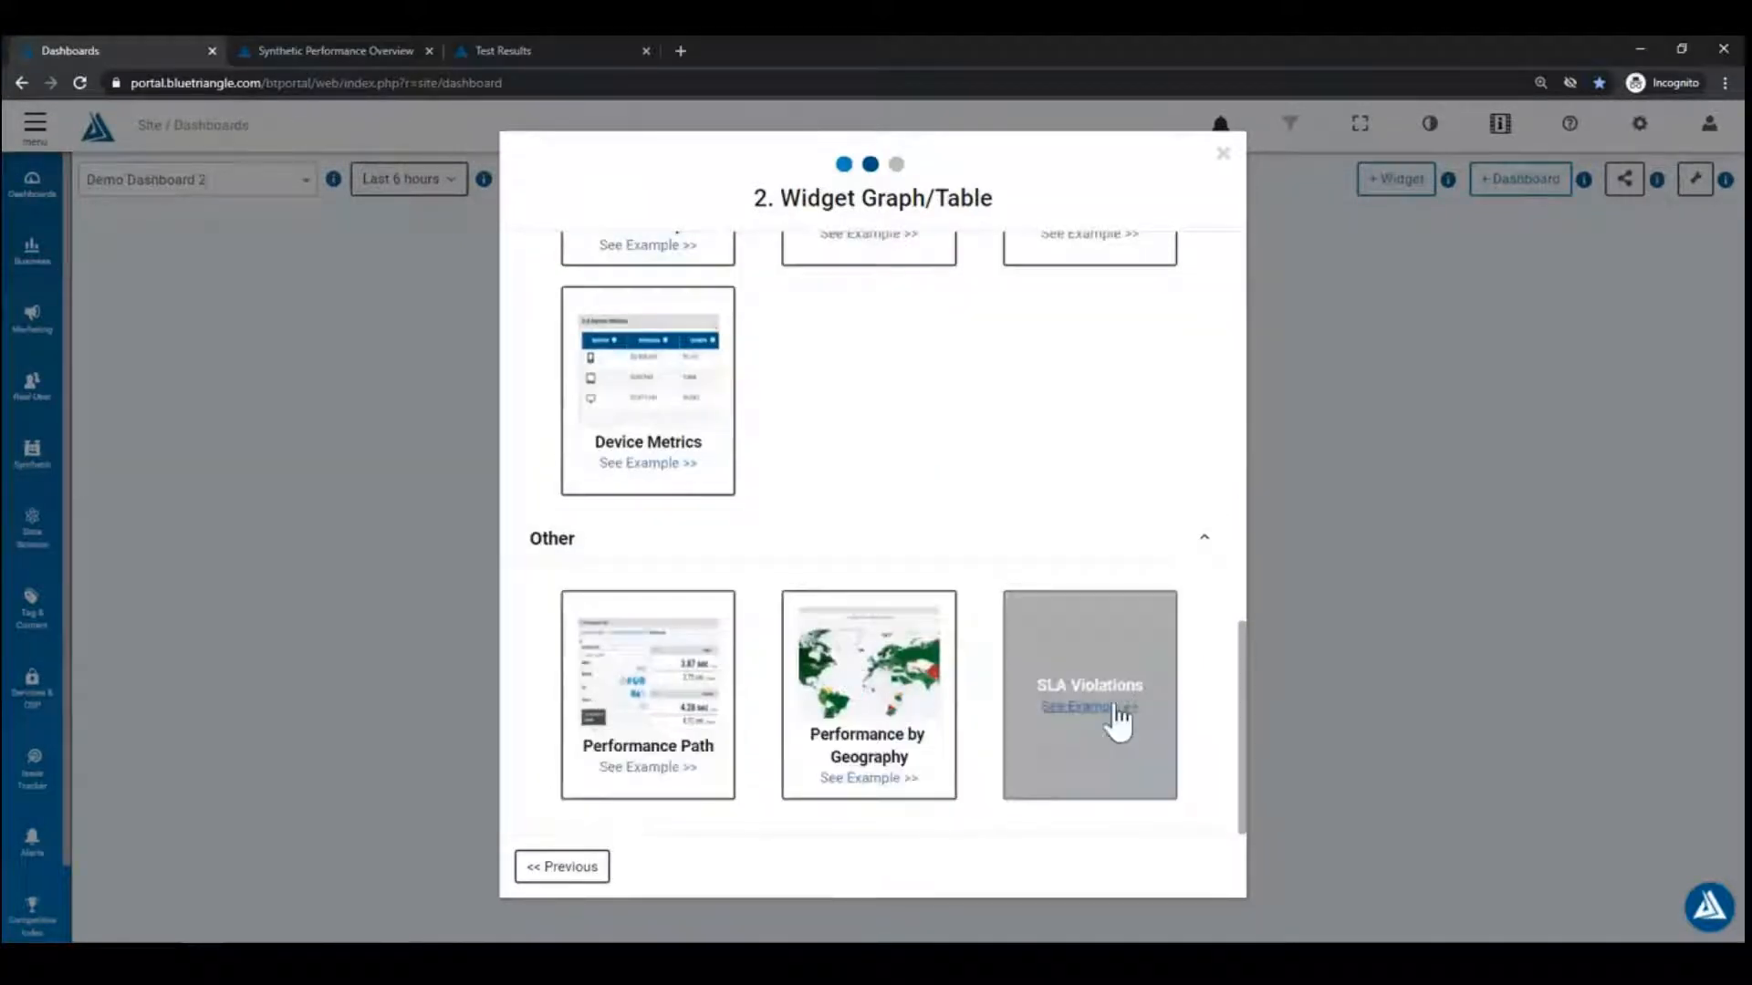
pyautogui.scroll(5, 802, 645)
pyautogui.scroll(3, 937, 674)
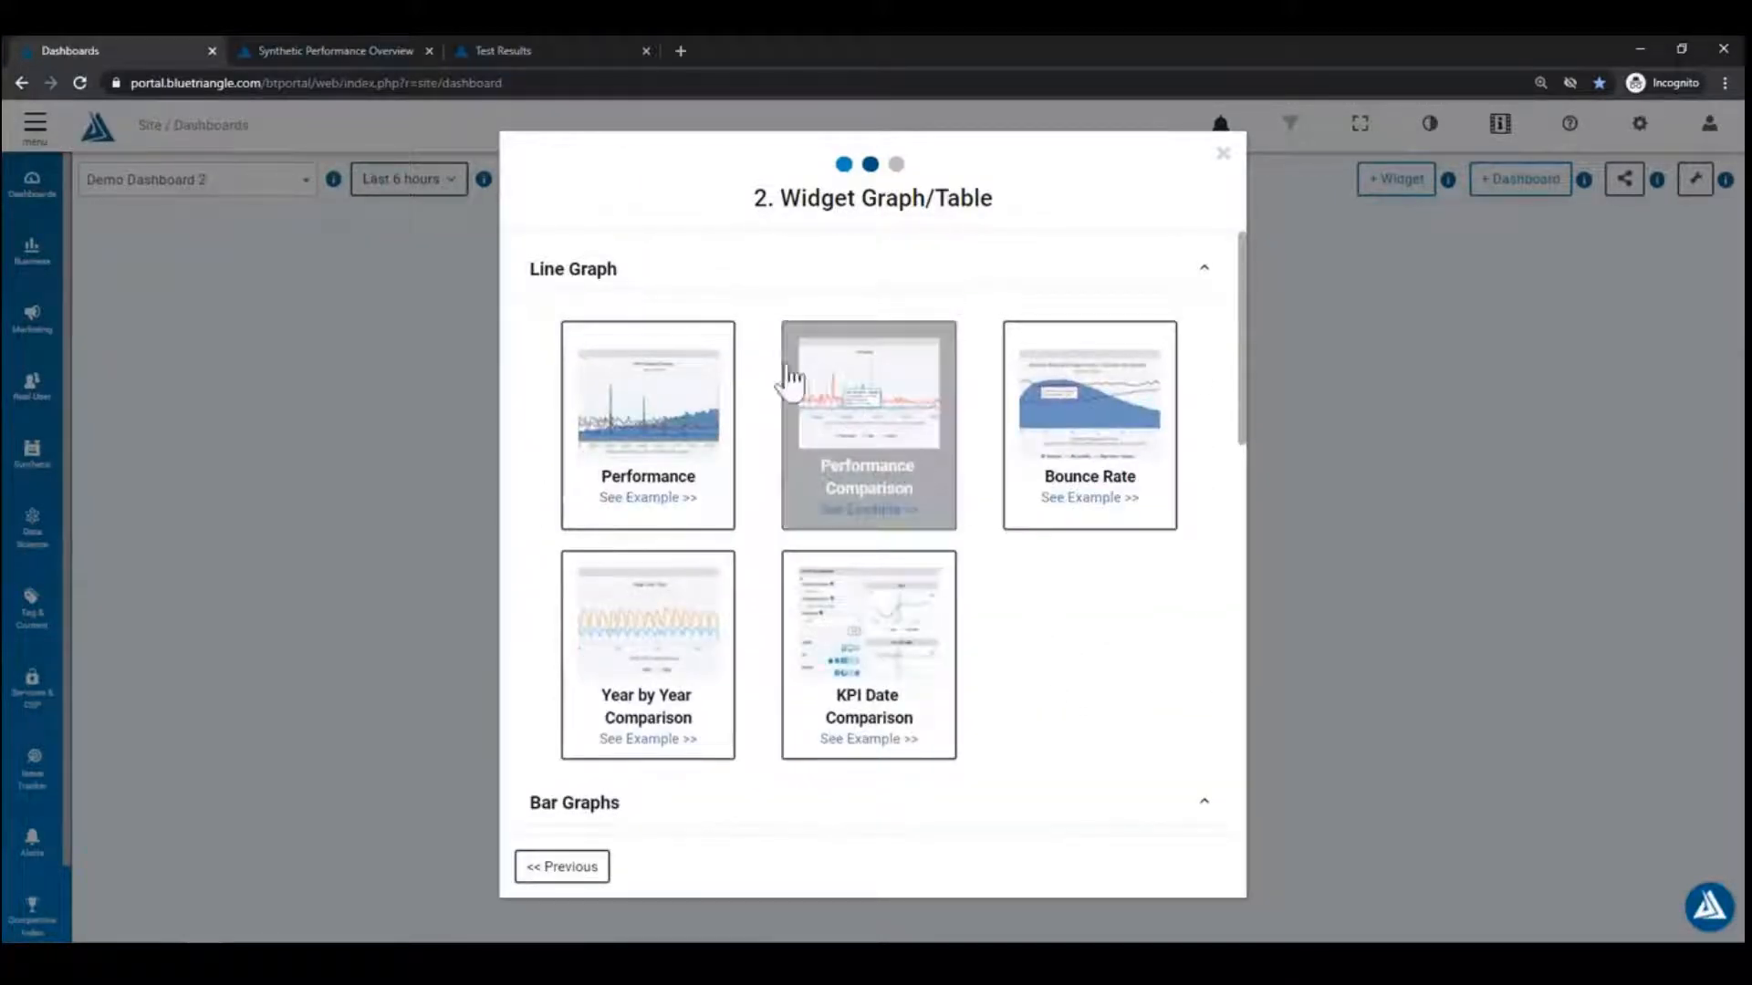
# Step: Choose the Performance line graph and title the widget 'Demo Performance Widget - Desktop'
pyautogui.click(677, 438)
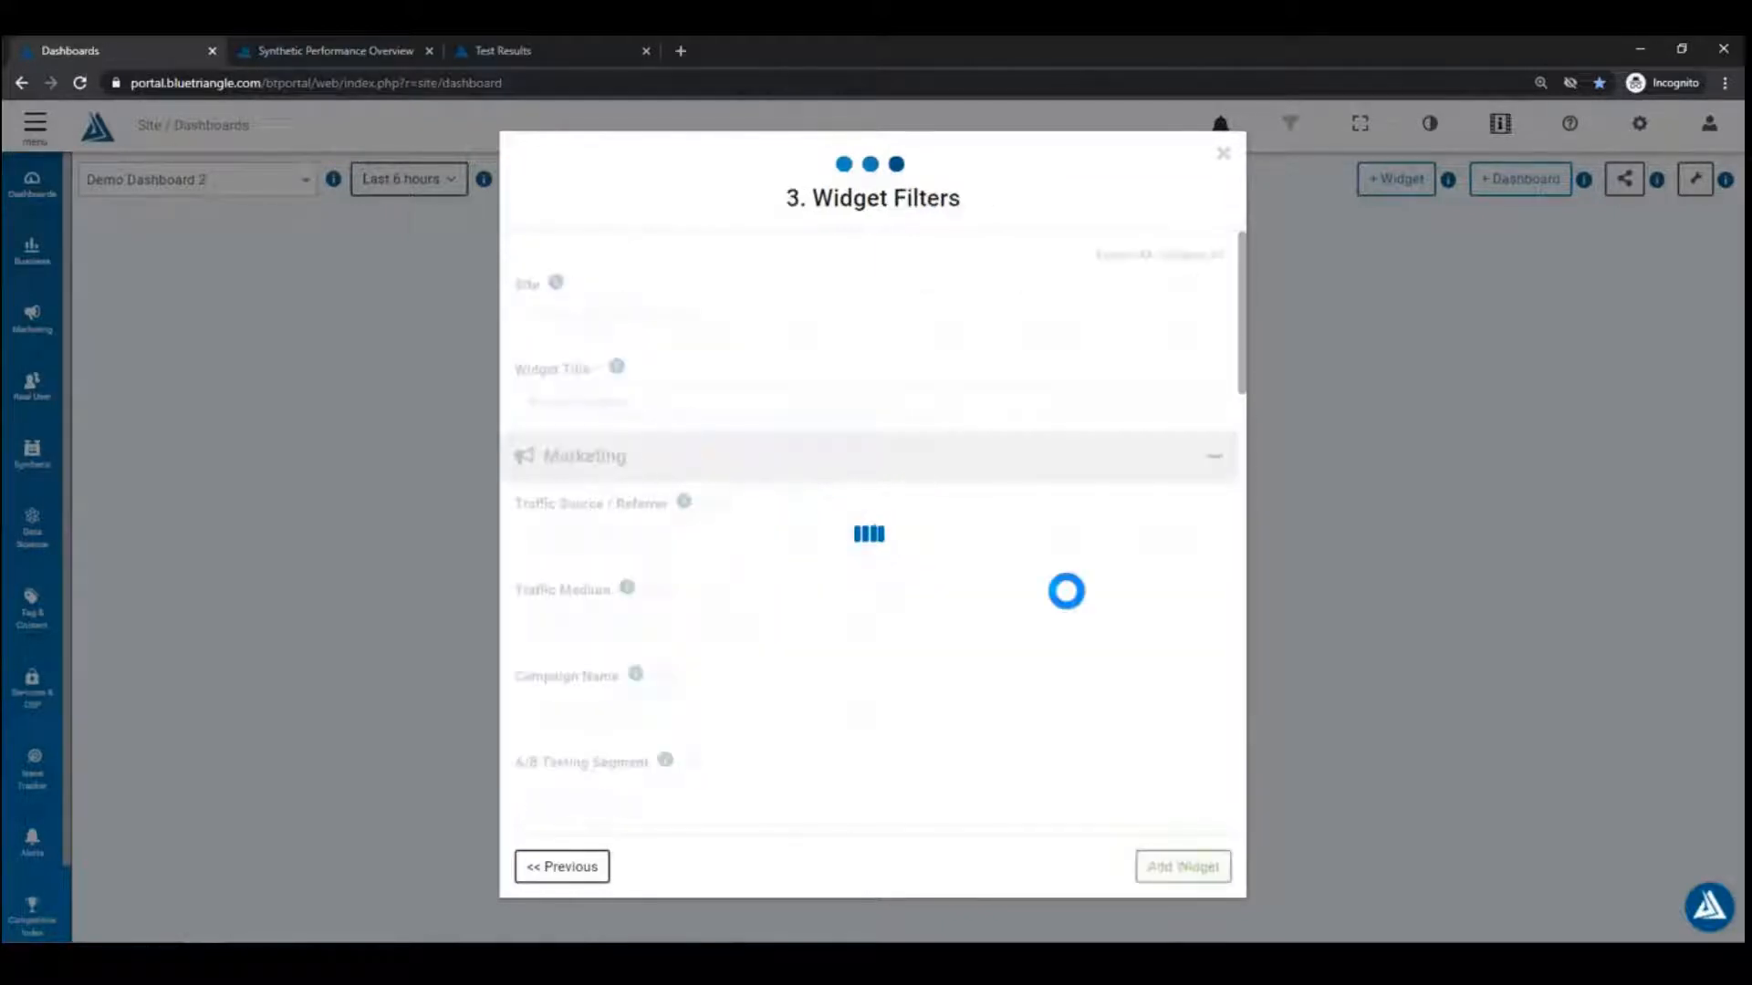
pyautogui.click(640, 404)
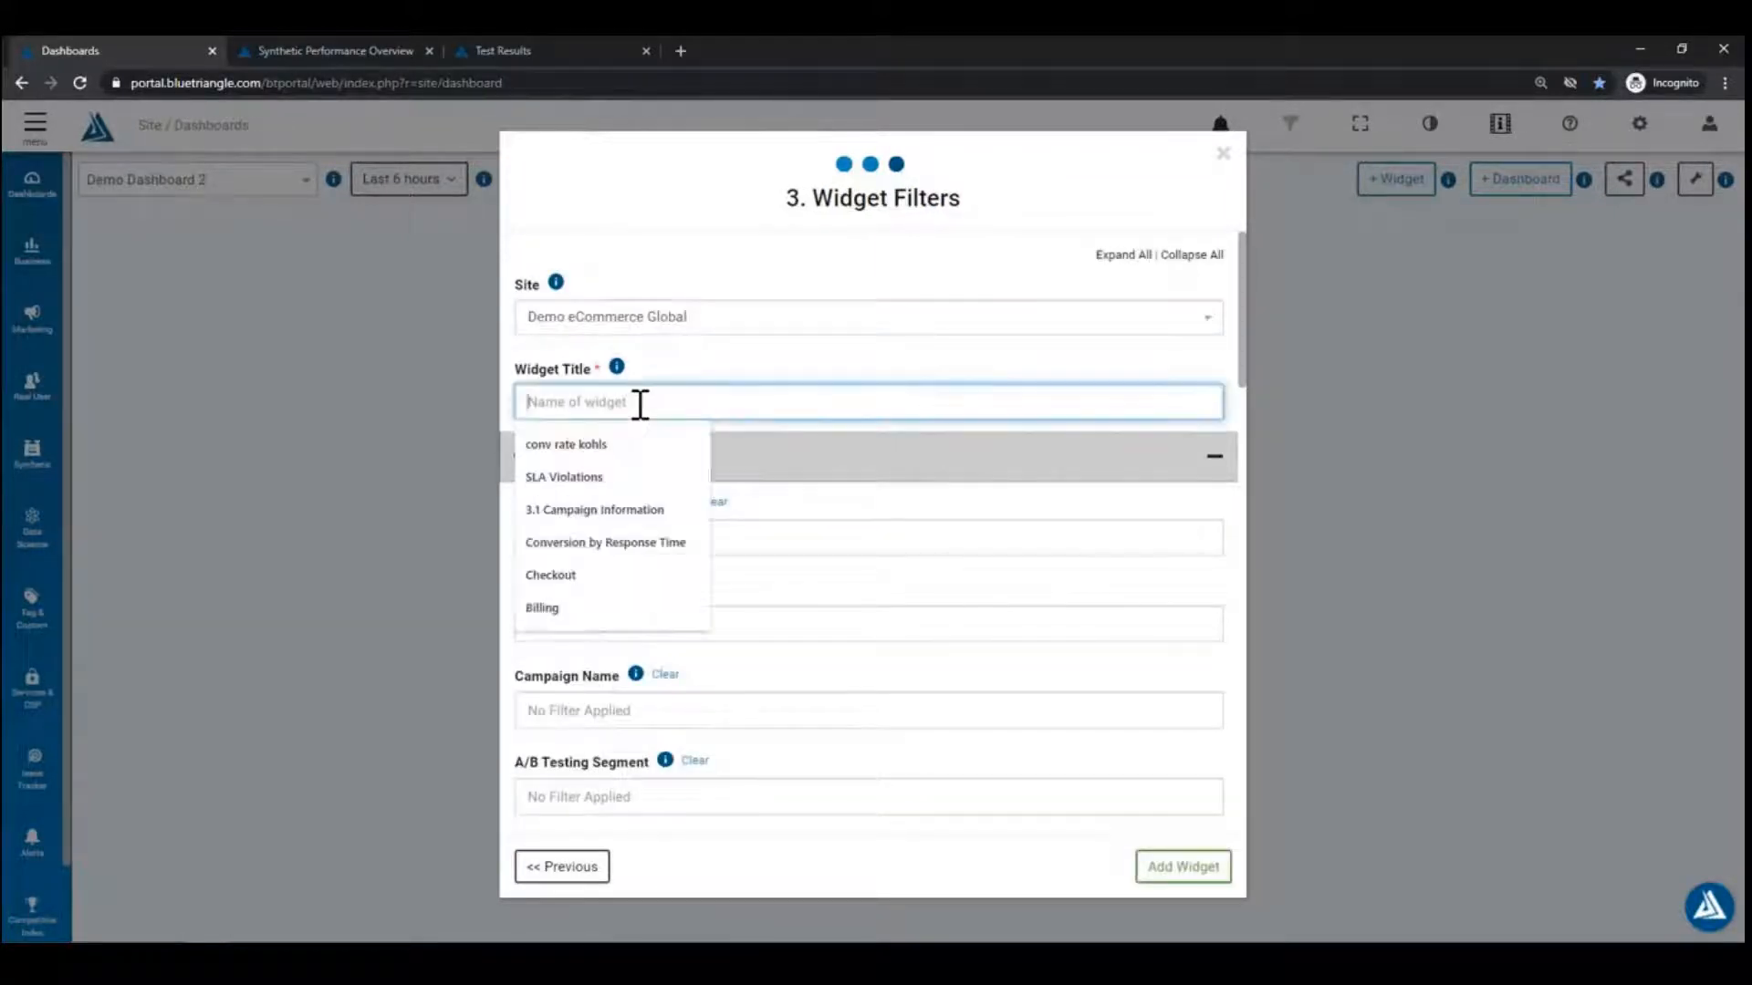
pyautogui.write('Demo Performance')
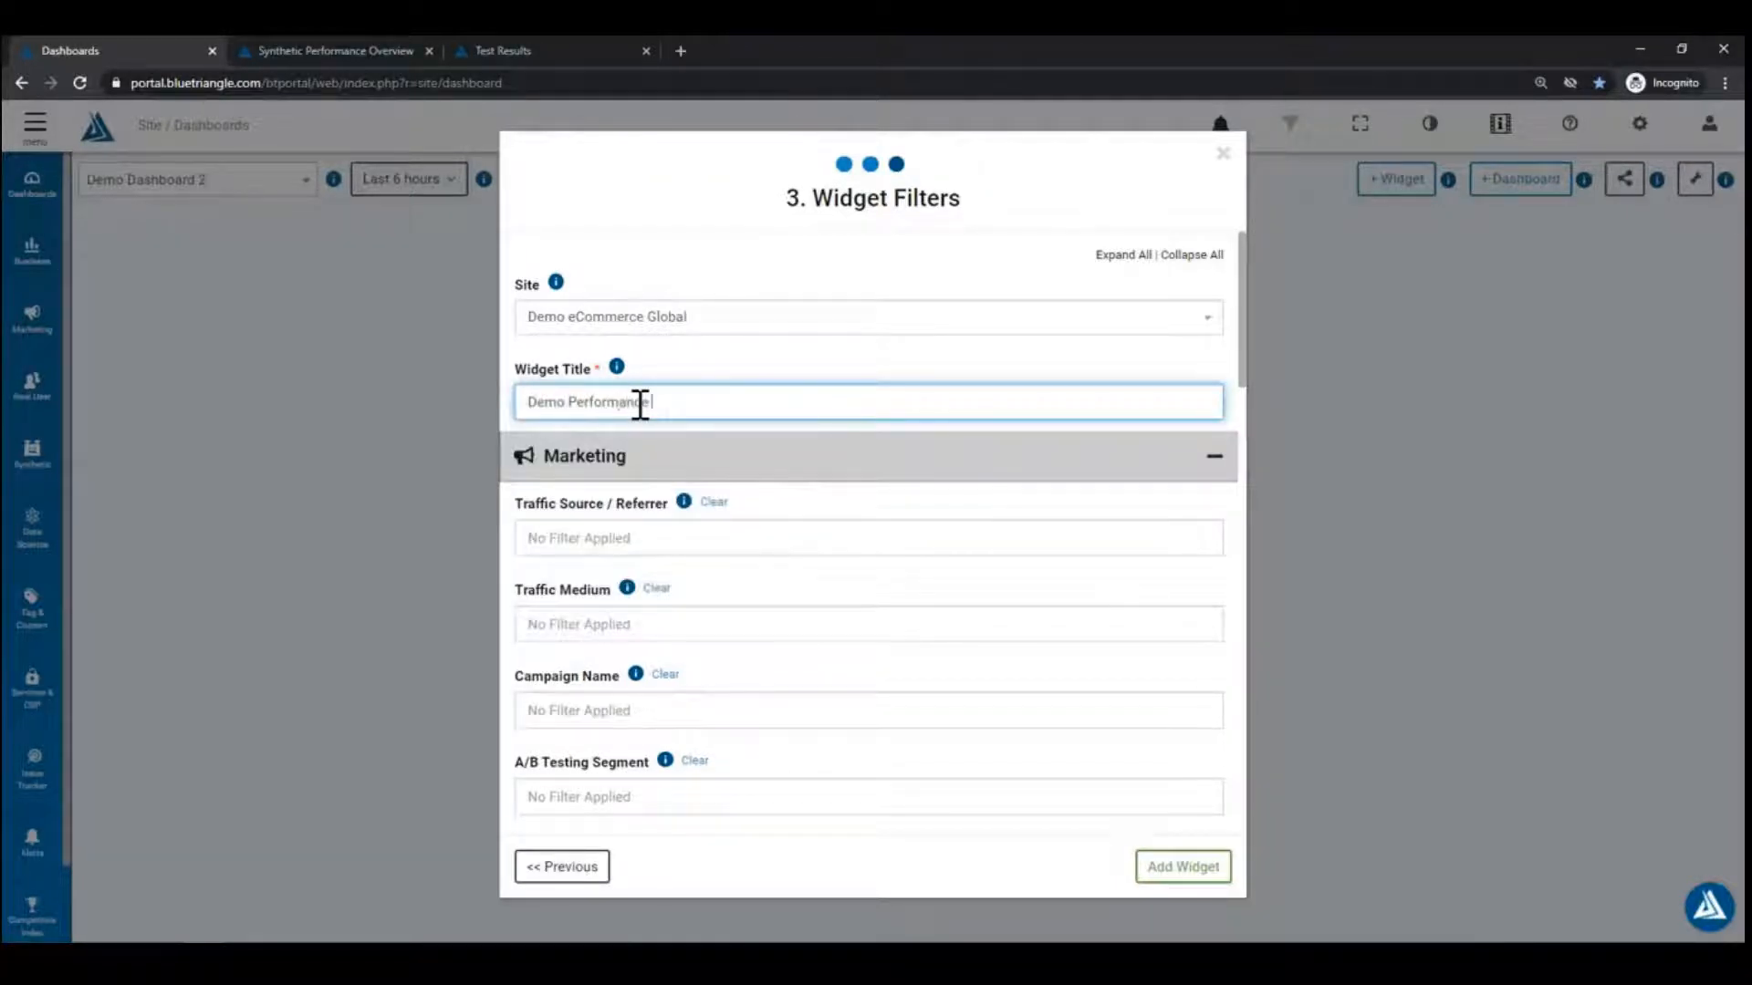
pyautogui.write(' Widget')
pyautogui.scroll(-3, 1056, 544)
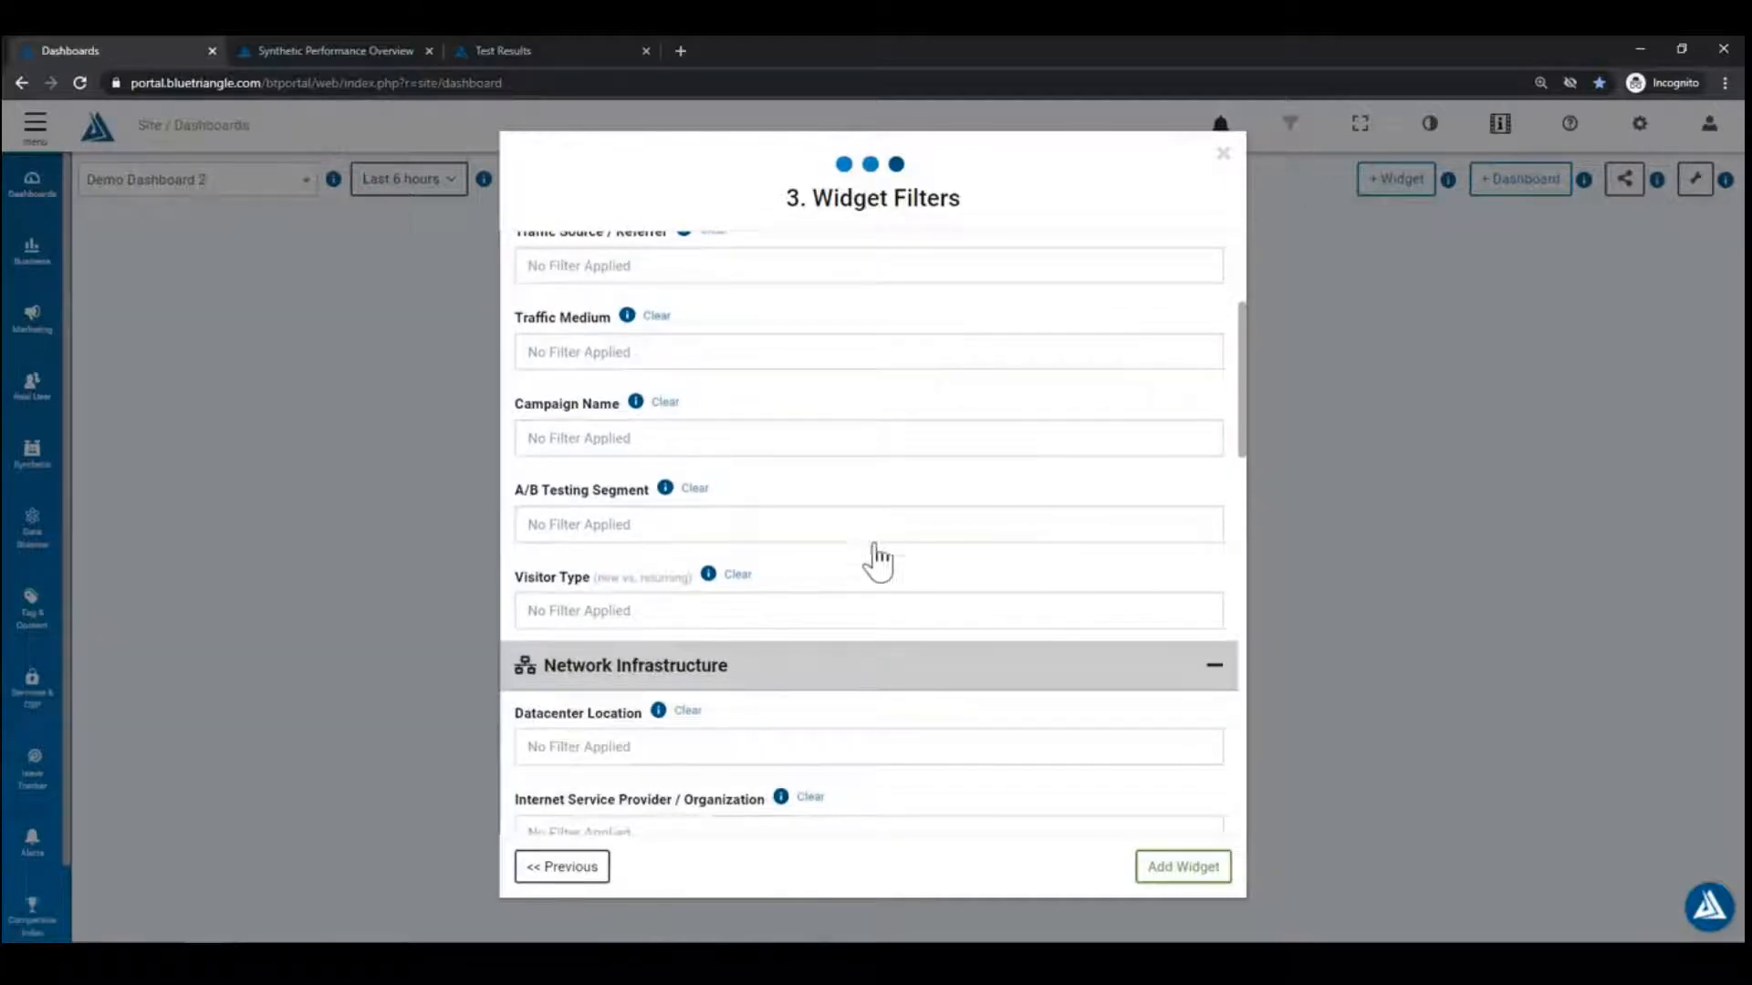
pyautogui.scroll(-4, 931, 598)
pyautogui.scroll(-5, 776, 657)
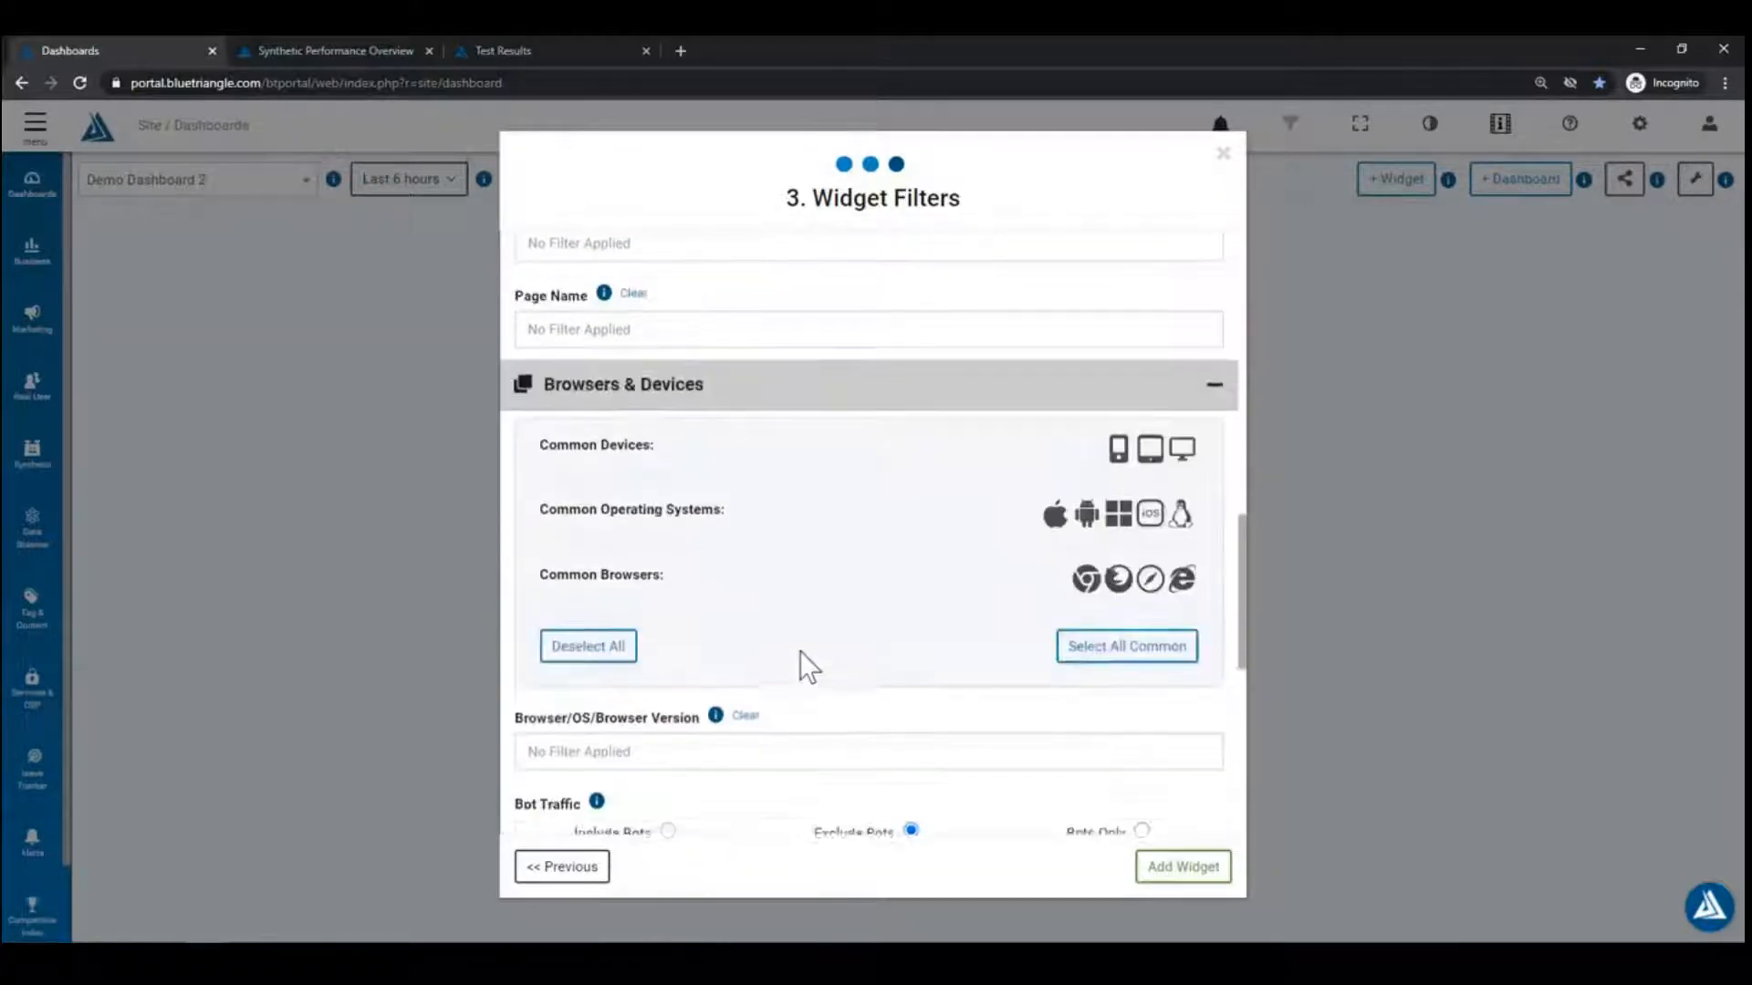
pyautogui.scroll(10, 800, 649)
pyautogui.click(733, 398)
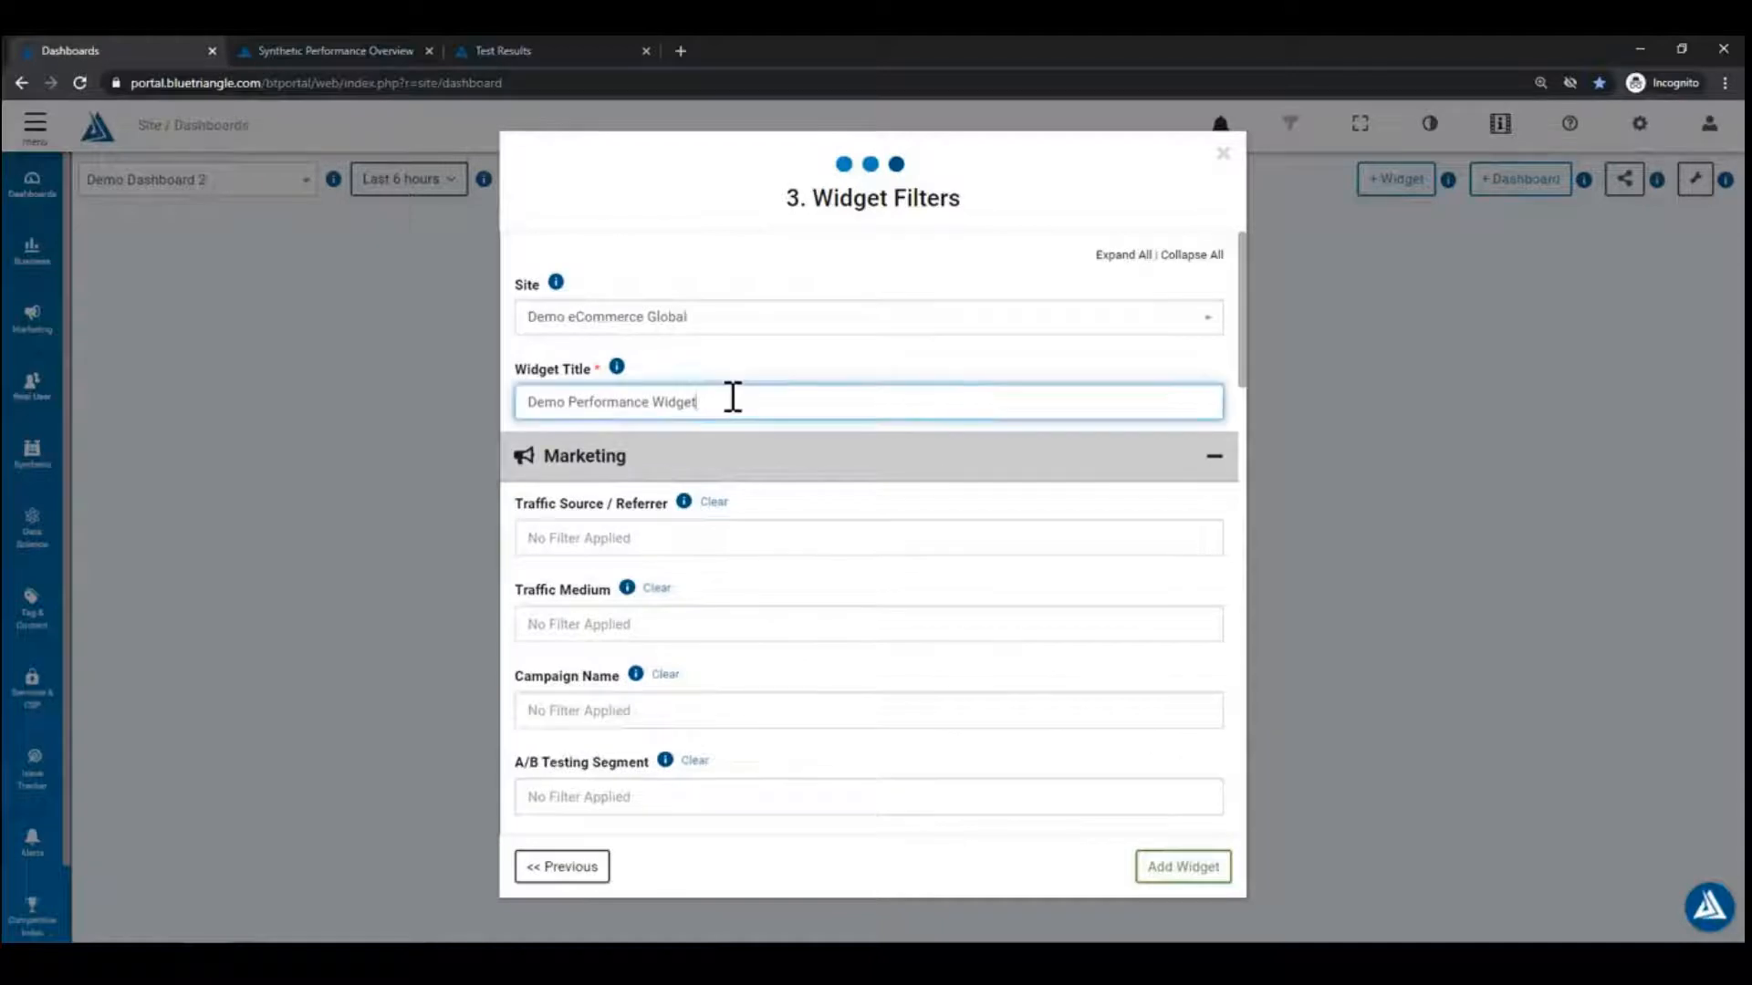
pyautogui.write('- Desktop')
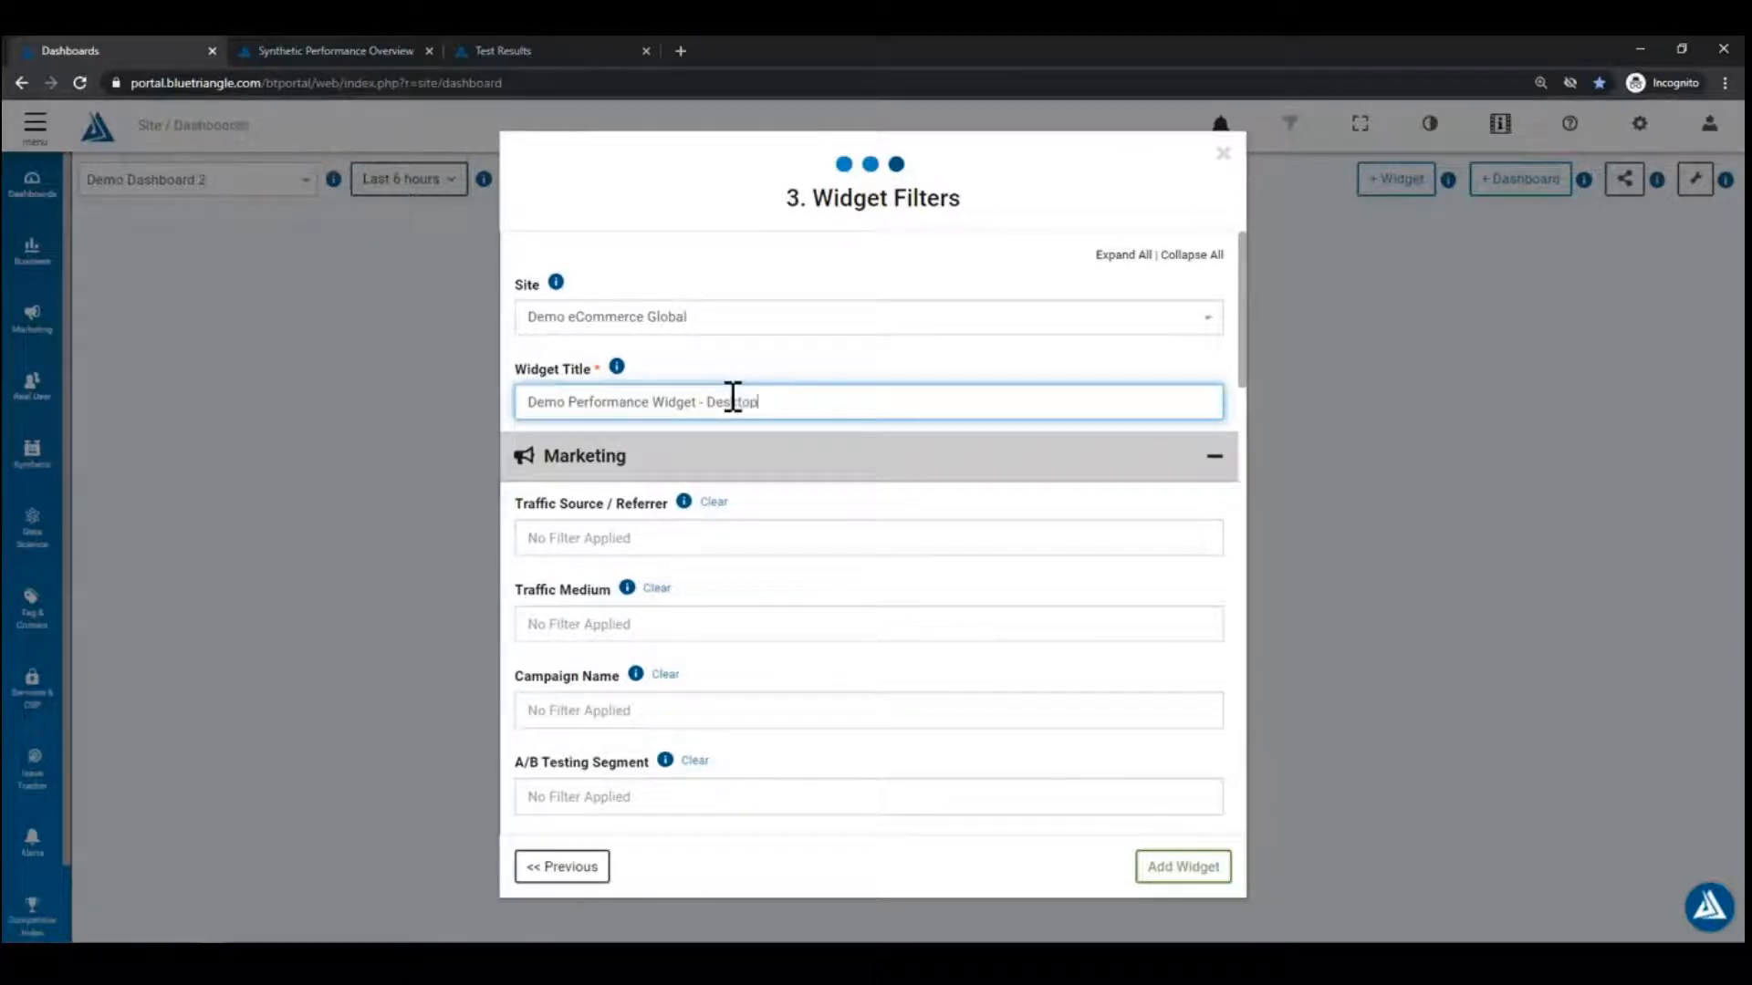
pyautogui.click(770, 370)
# Step: Restrict the widget's filters to desktop devices
pyautogui.scroll(-1, 828, 547)
pyautogui.scroll(-10, 827, 547)
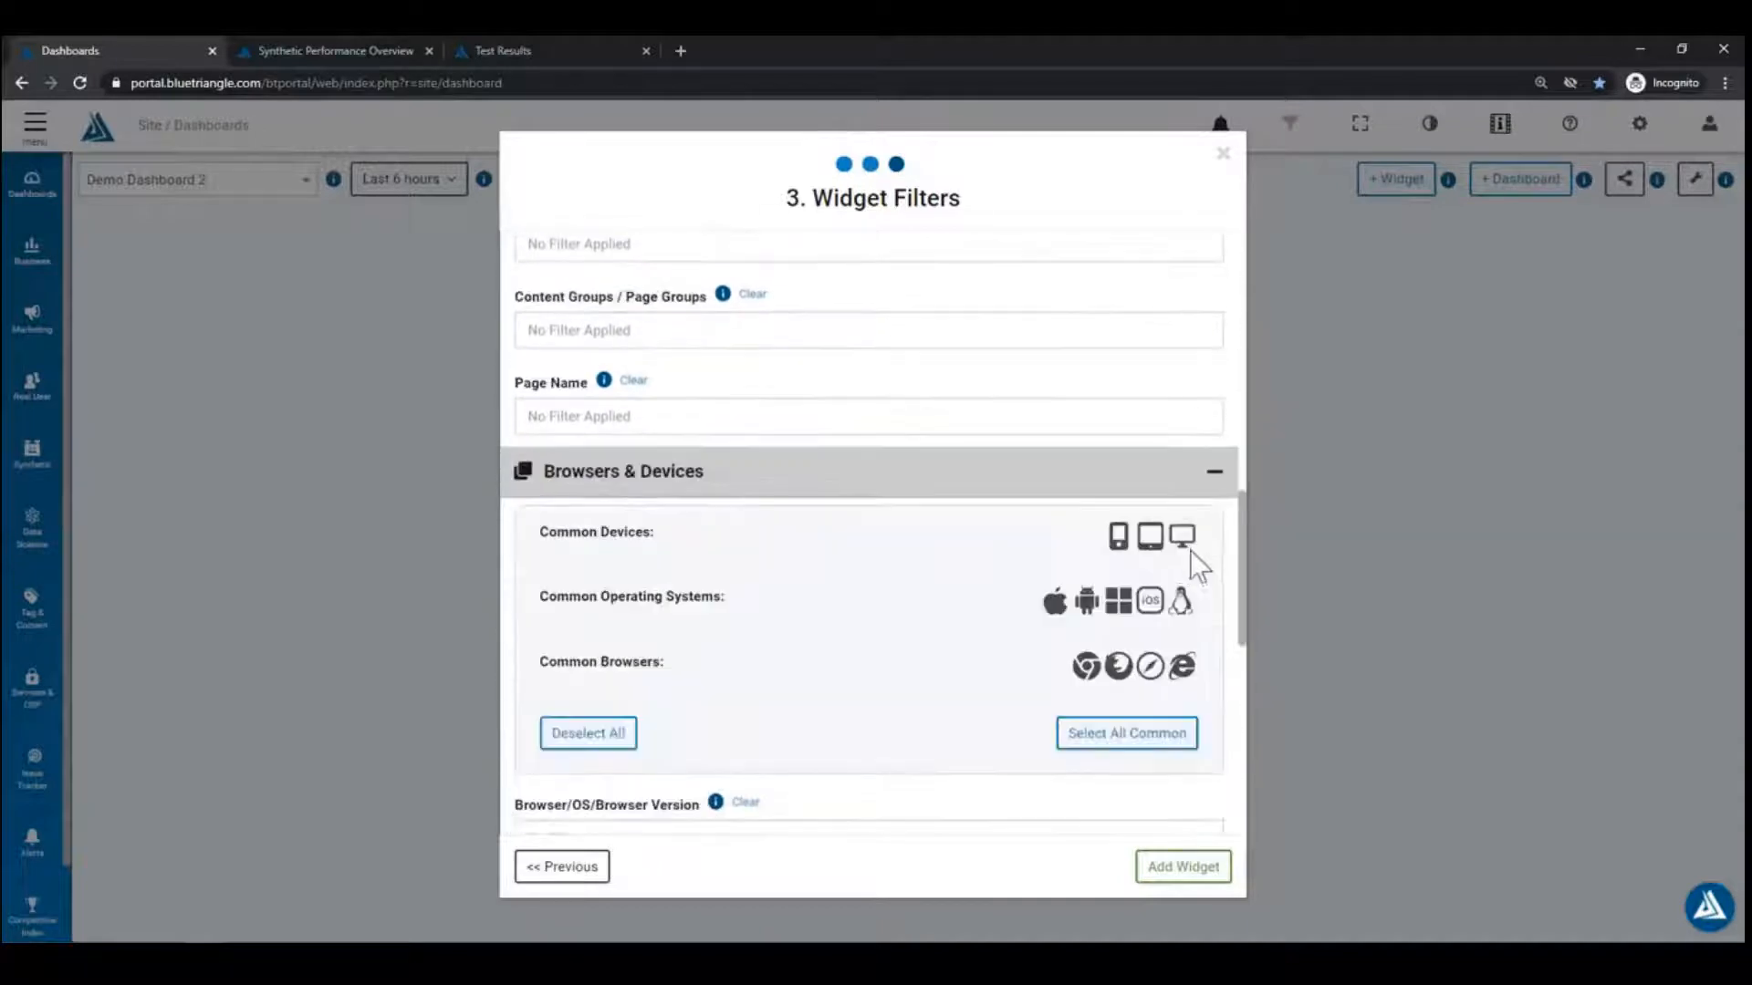
pyautogui.click(1183, 537)
pyautogui.scroll(10, 854, 589)
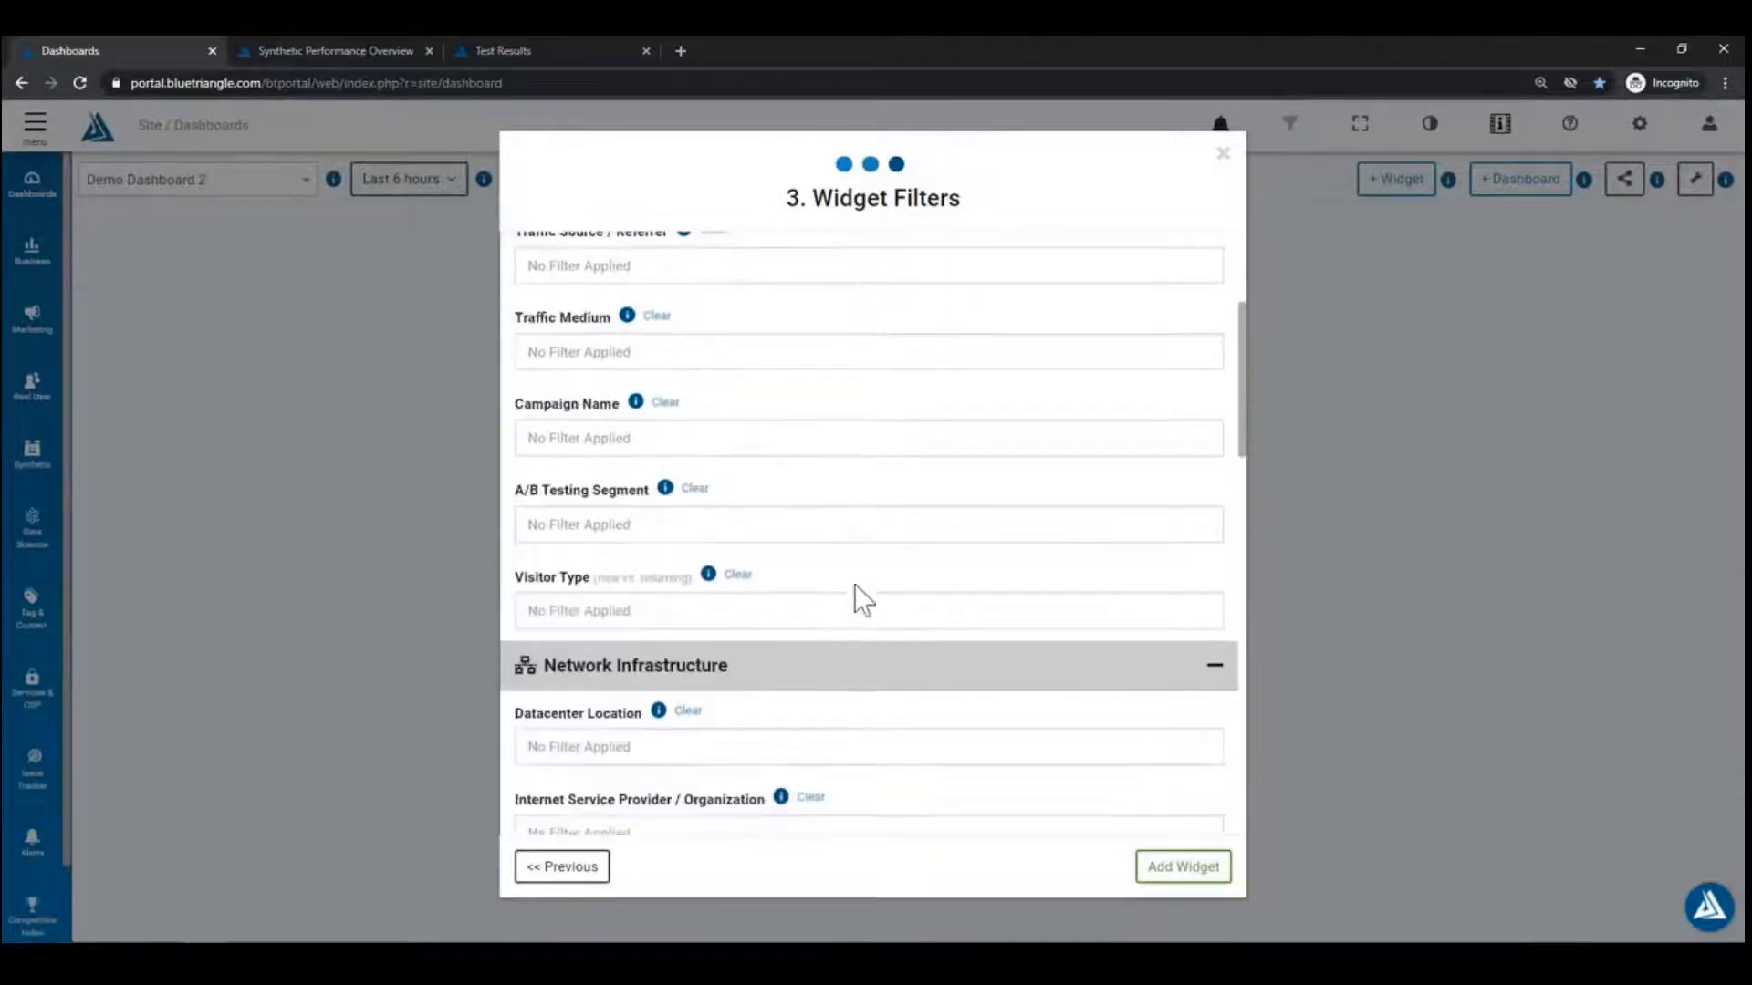
pyautogui.scroll(-10, 854, 585)
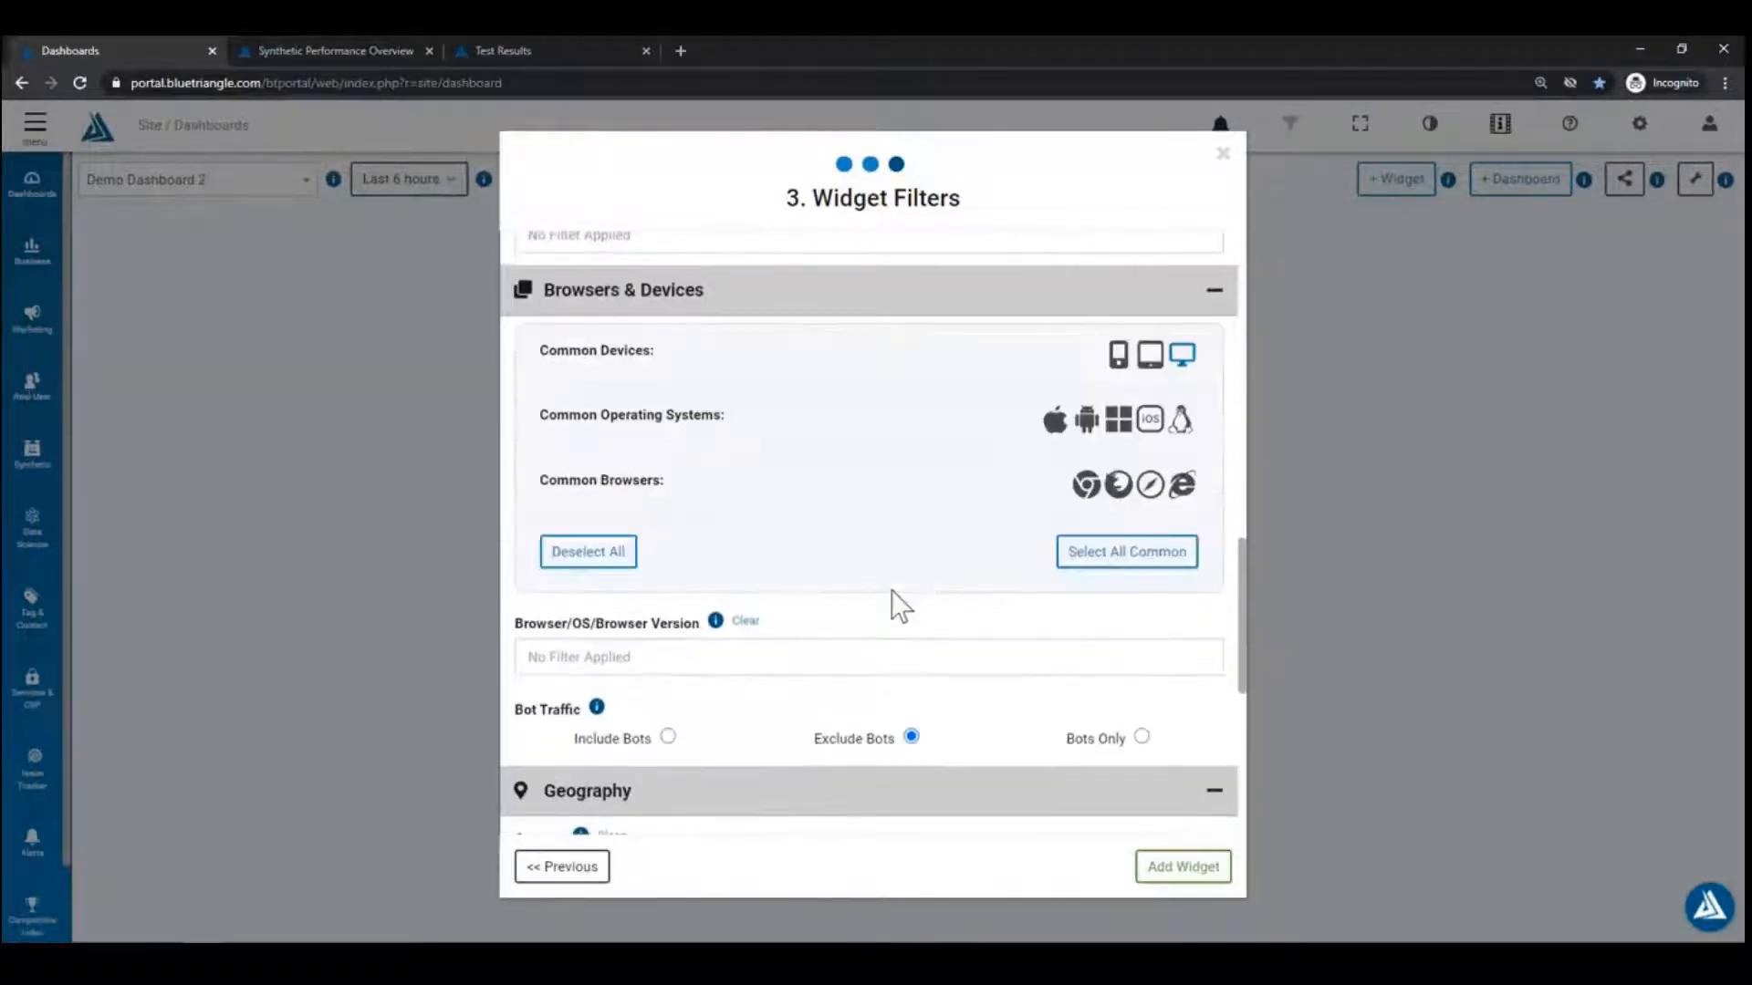
pyautogui.scroll(-5, 946, 638)
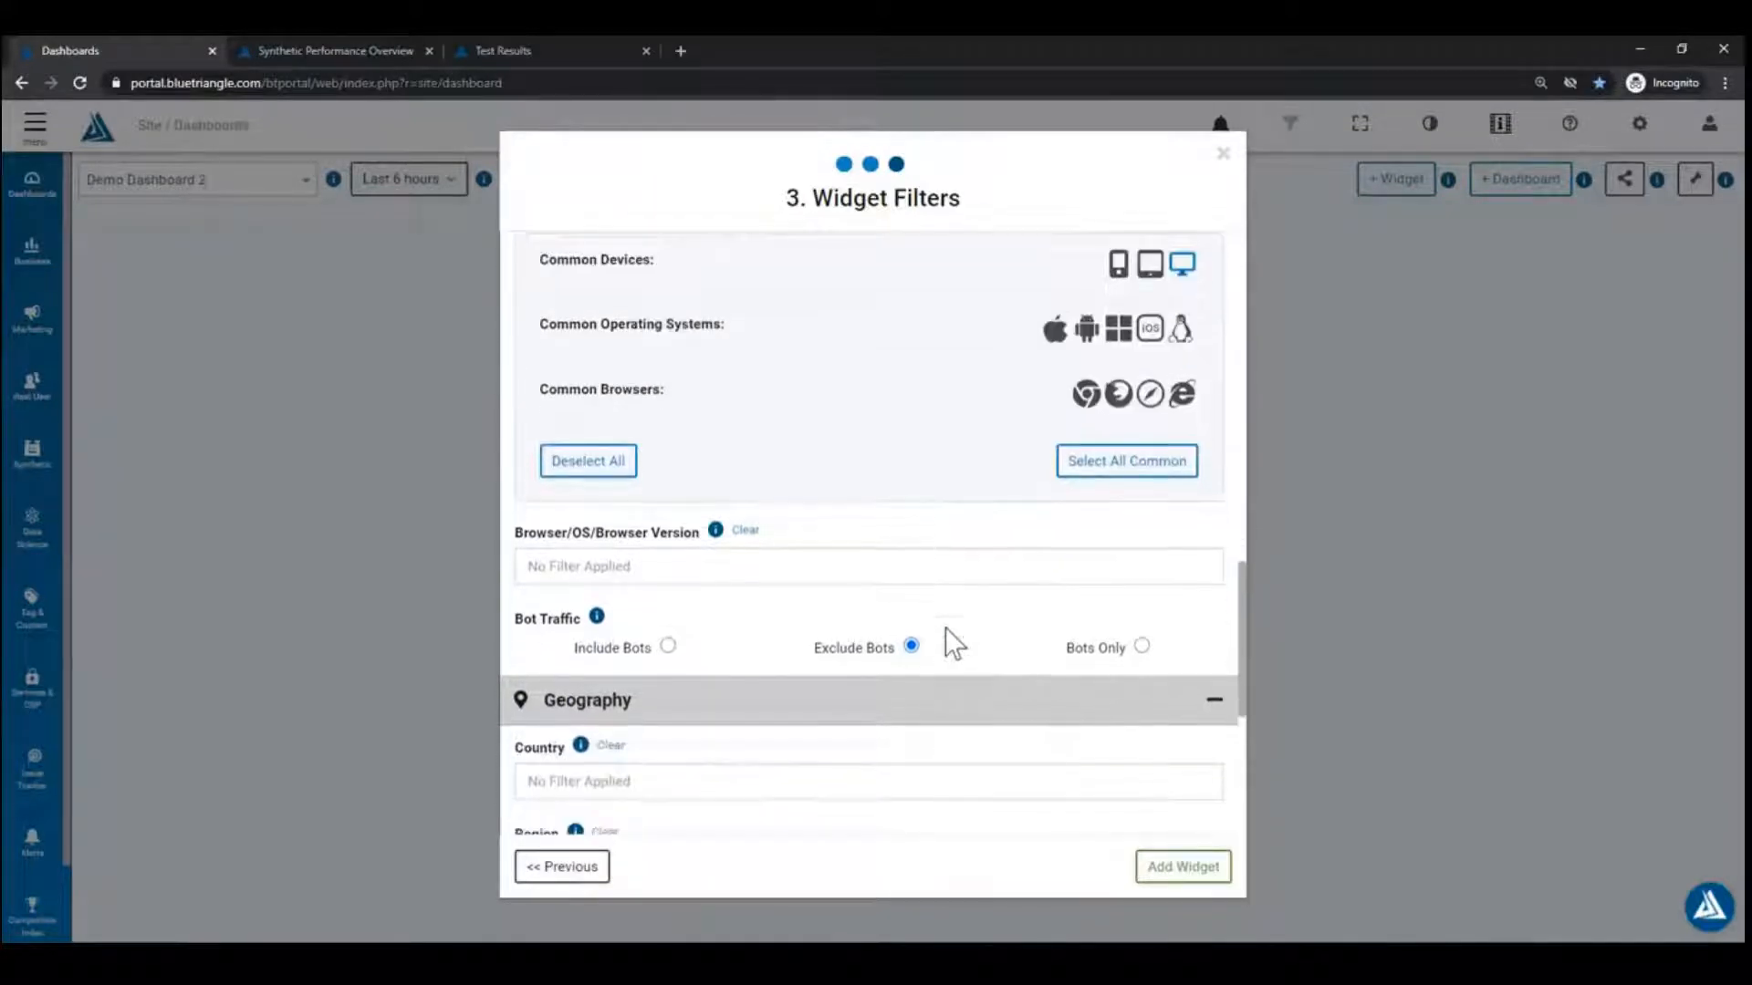
pyautogui.scroll(15, 969, 657)
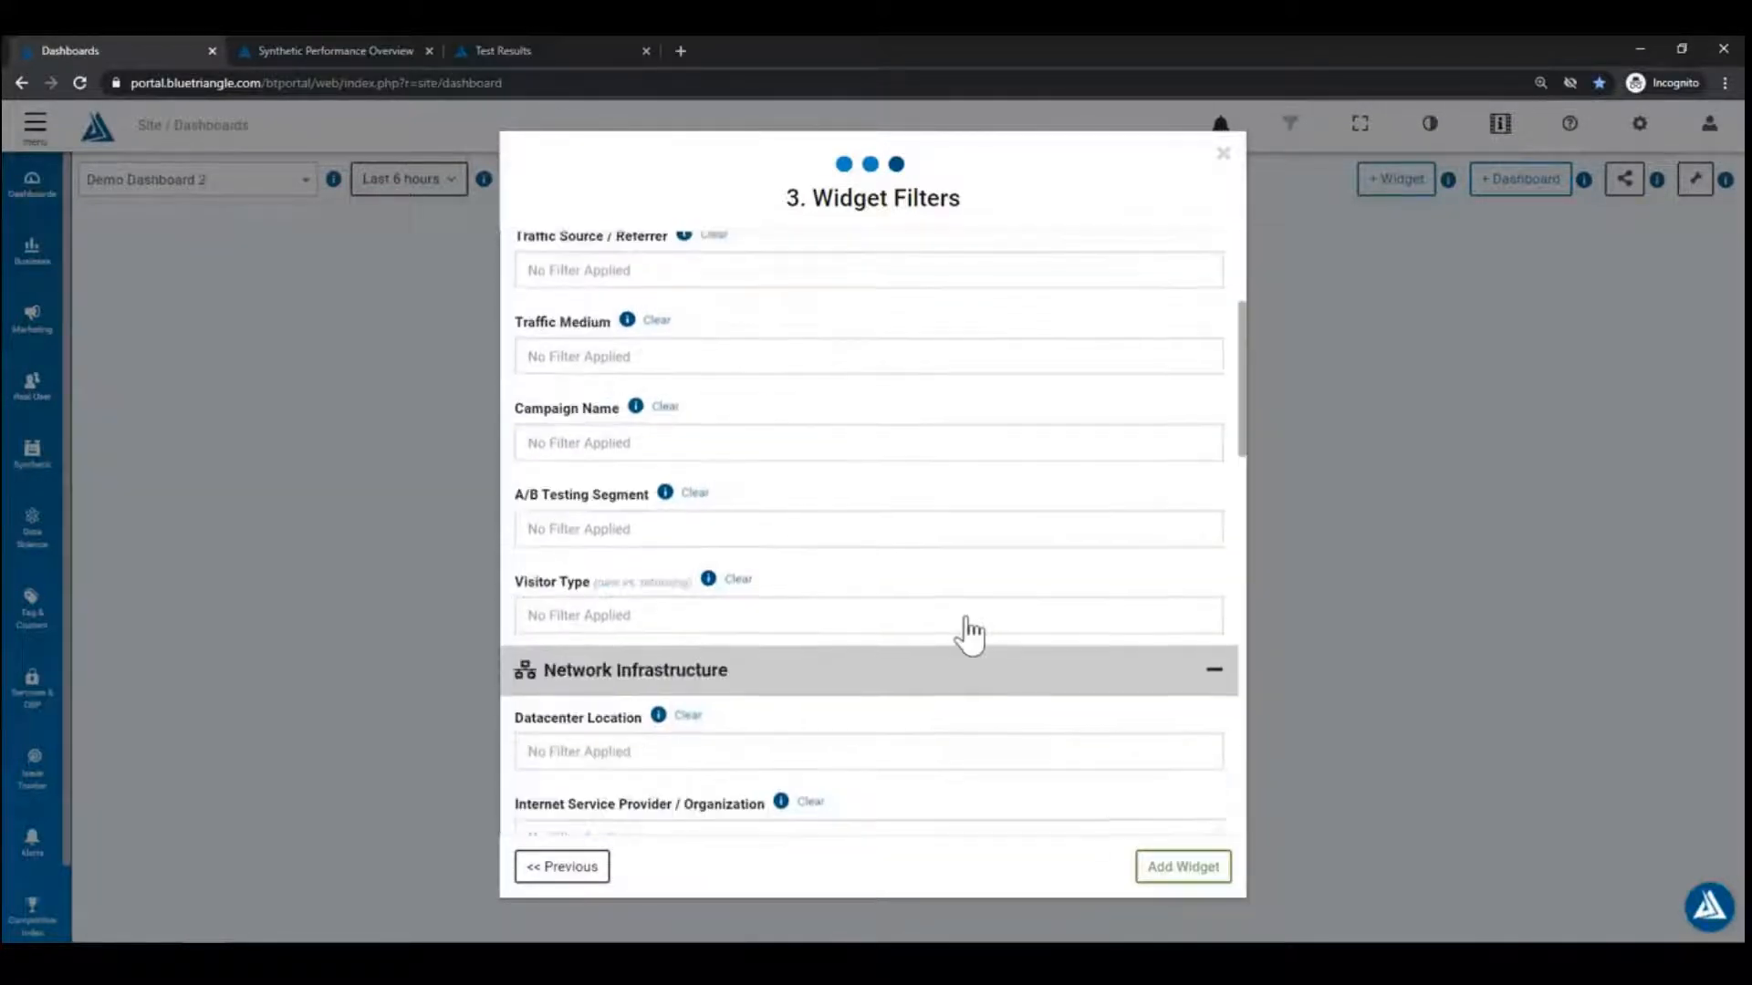
# Step: Add the widget to Demo Dashboard 2, then open Settings & Administration via the sidebar's Manage
pyautogui.click(1184, 868)
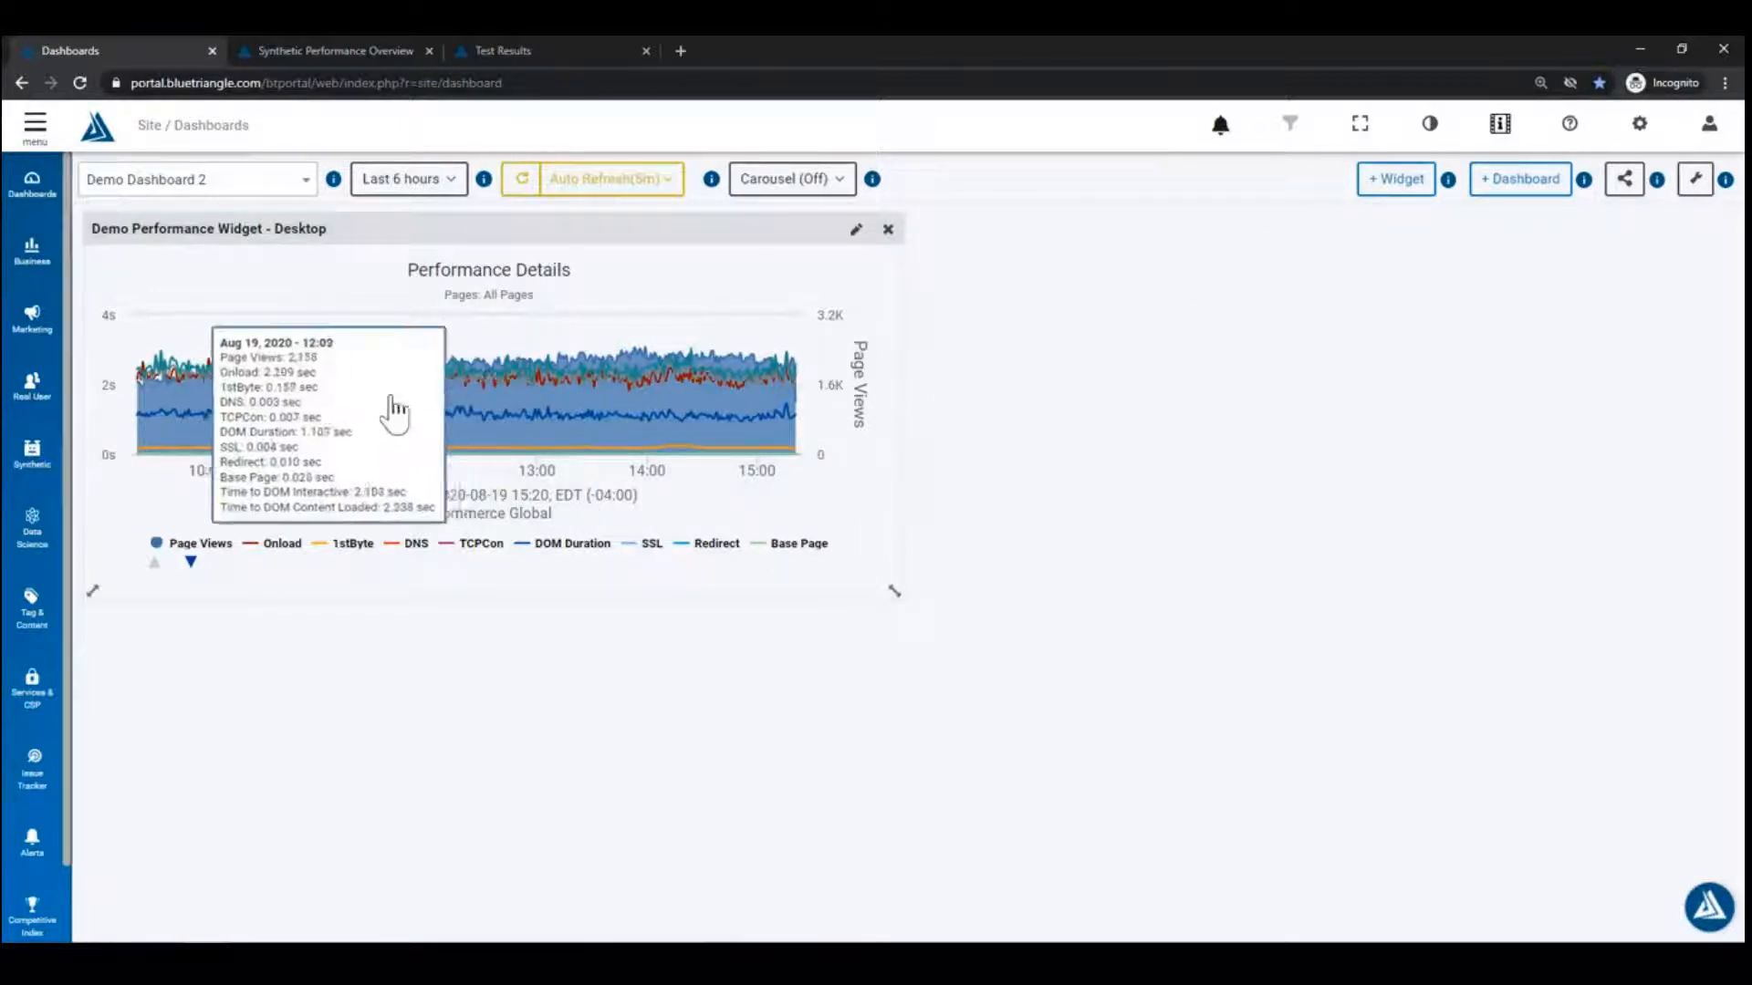
pyautogui.click(32, 450)
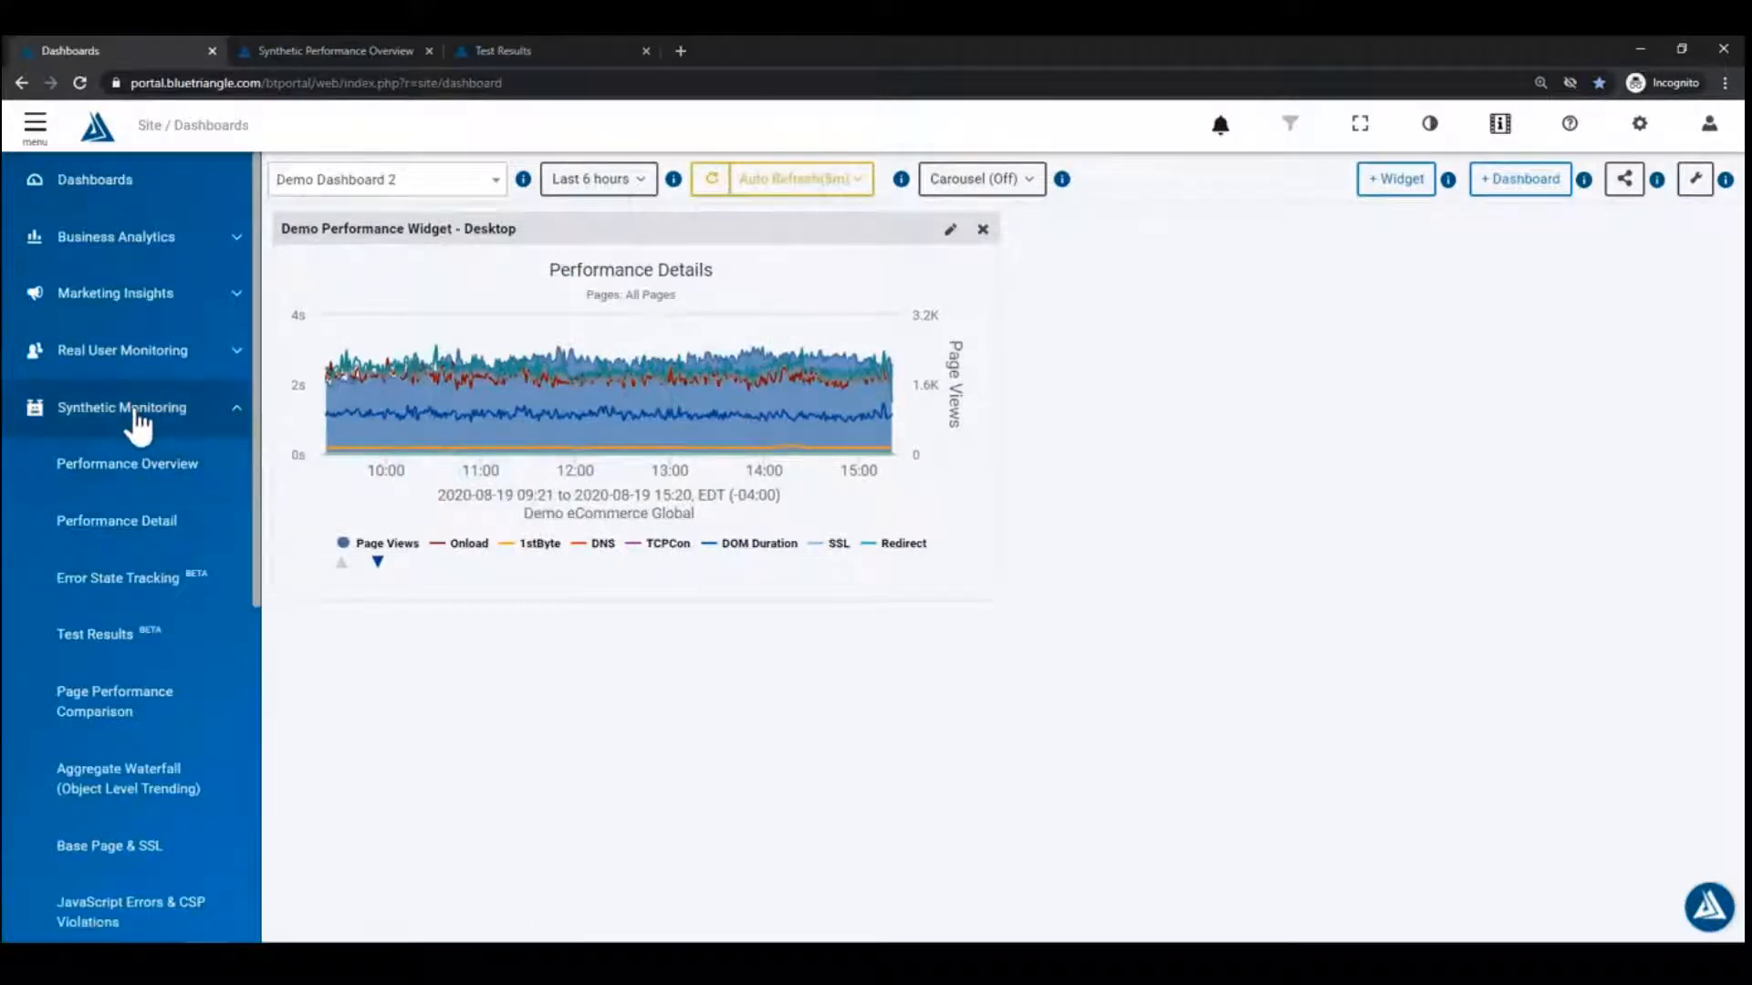
pyautogui.scroll(-1, 127, 440)
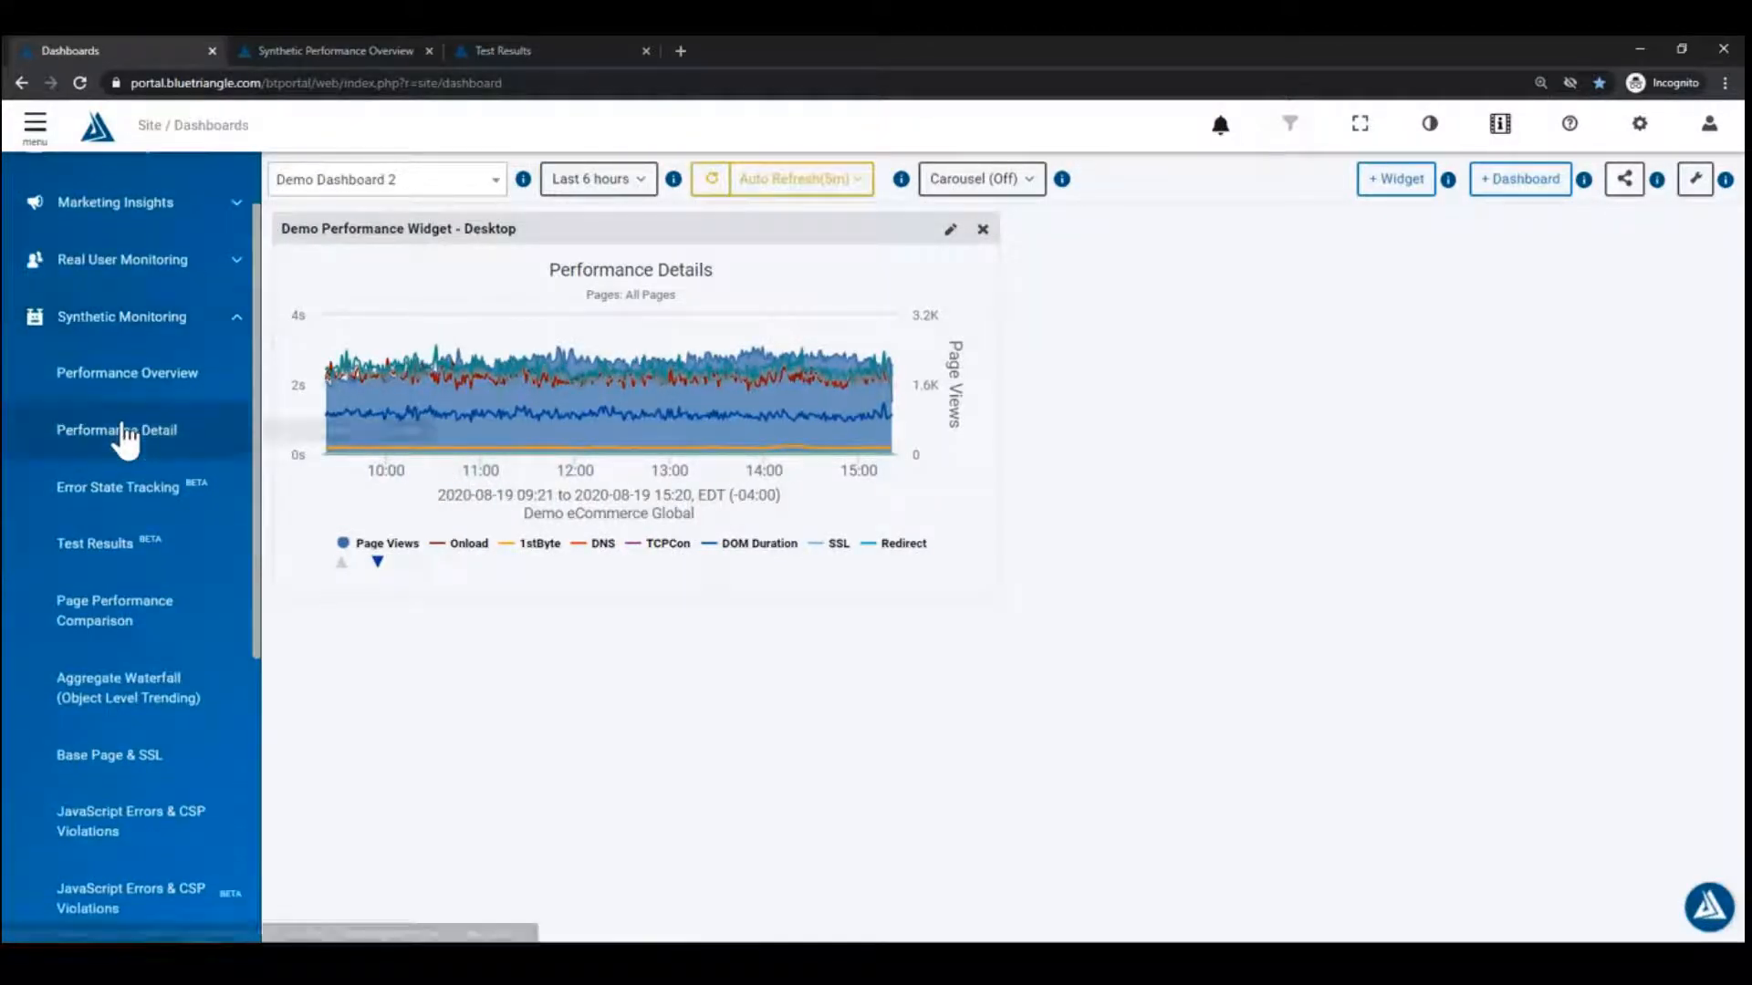
pyautogui.scroll(-2, 165, 715)
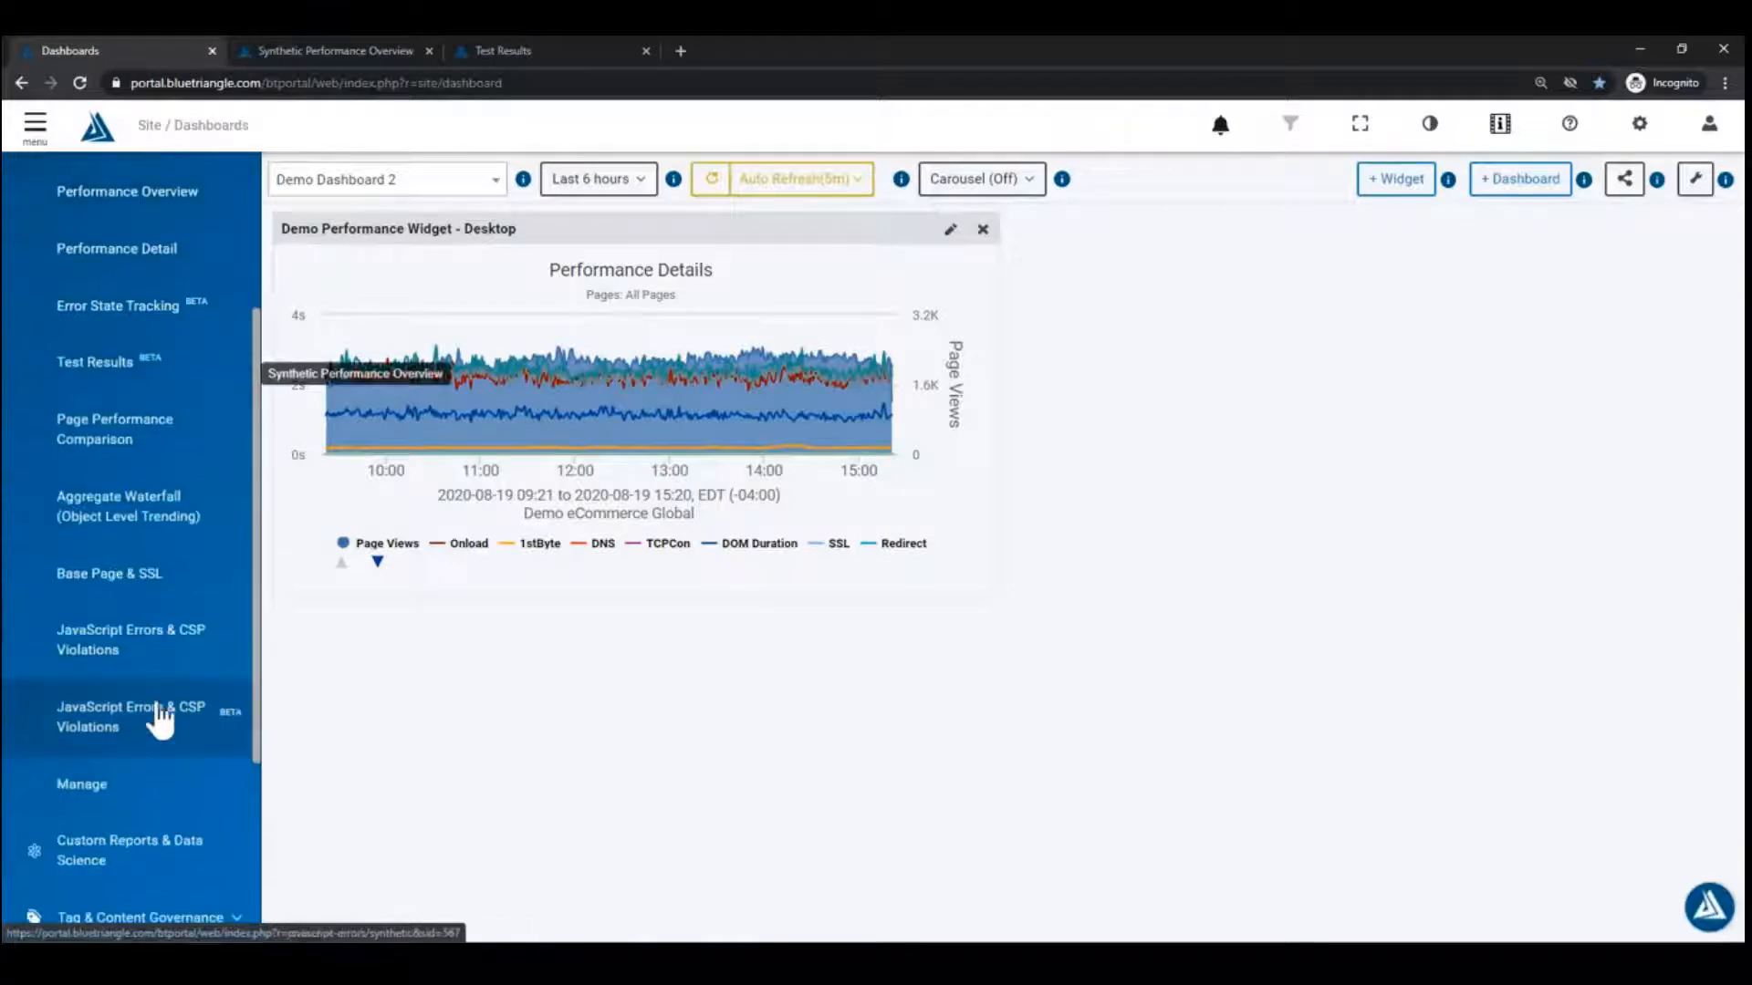
pyautogui.click(145, 806)
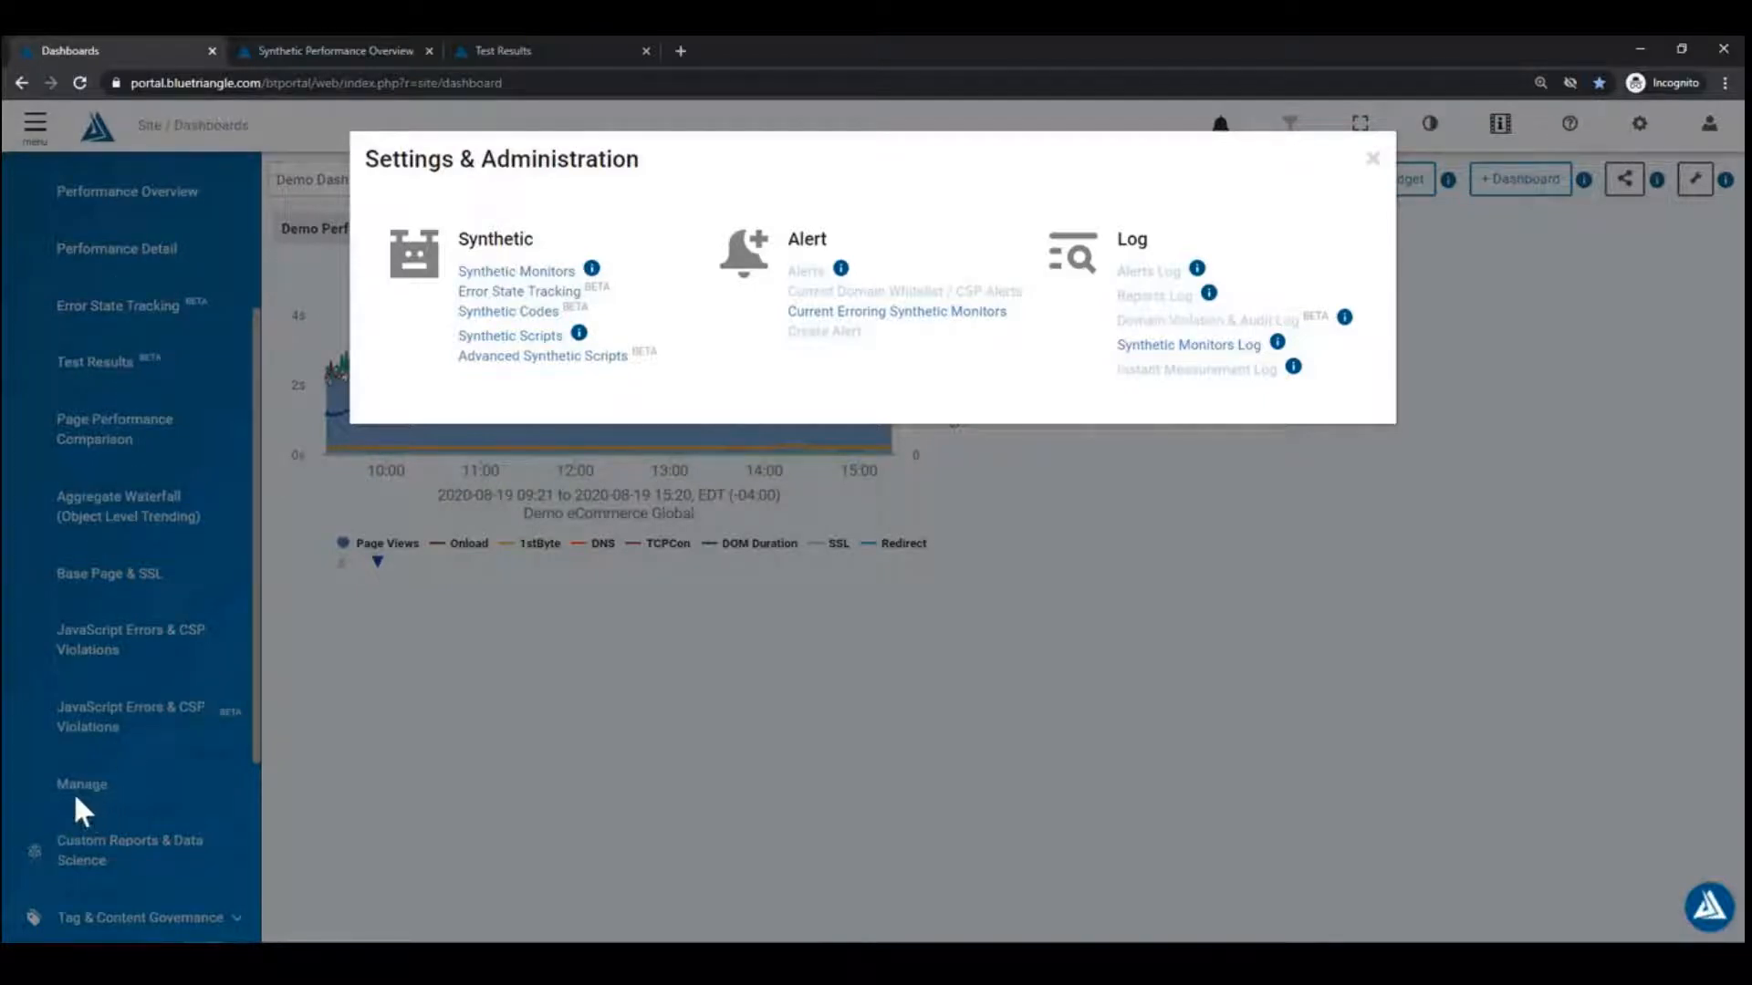
# Step: Go to Synthetic Monitors, show only the 12 enabled monitors, and review the Create monitor types
pyautogui.click(545, 274)
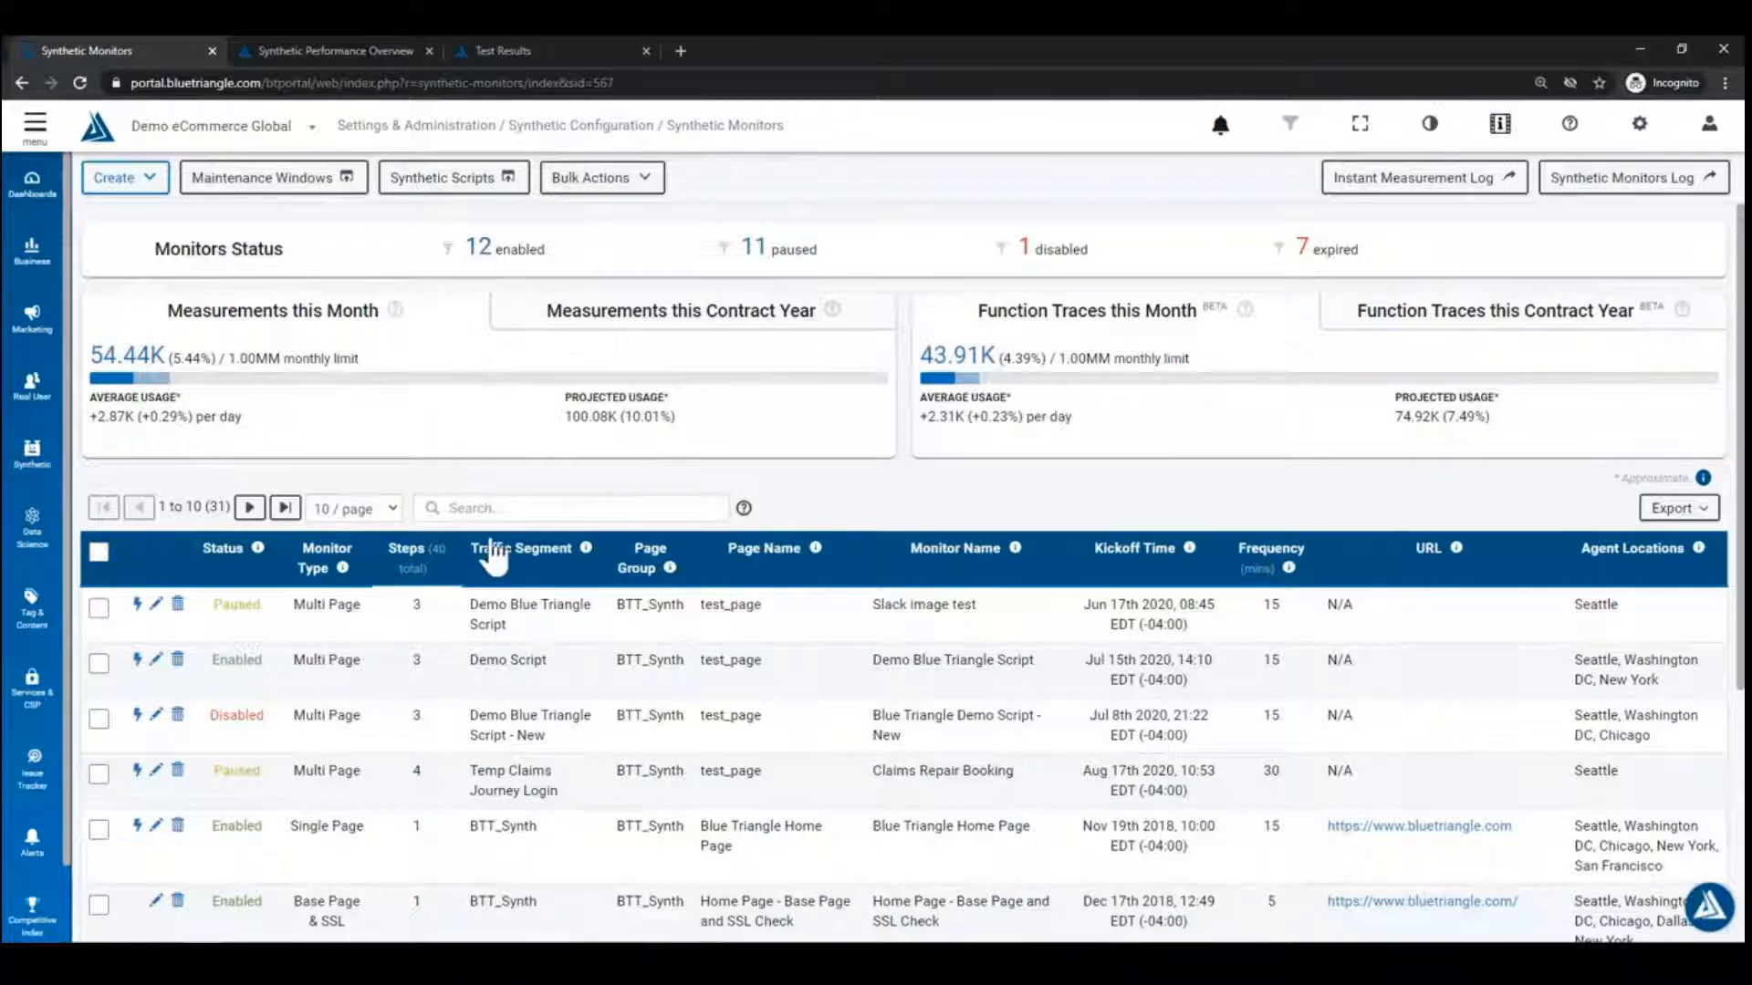
pyautogui.click(478, 255)
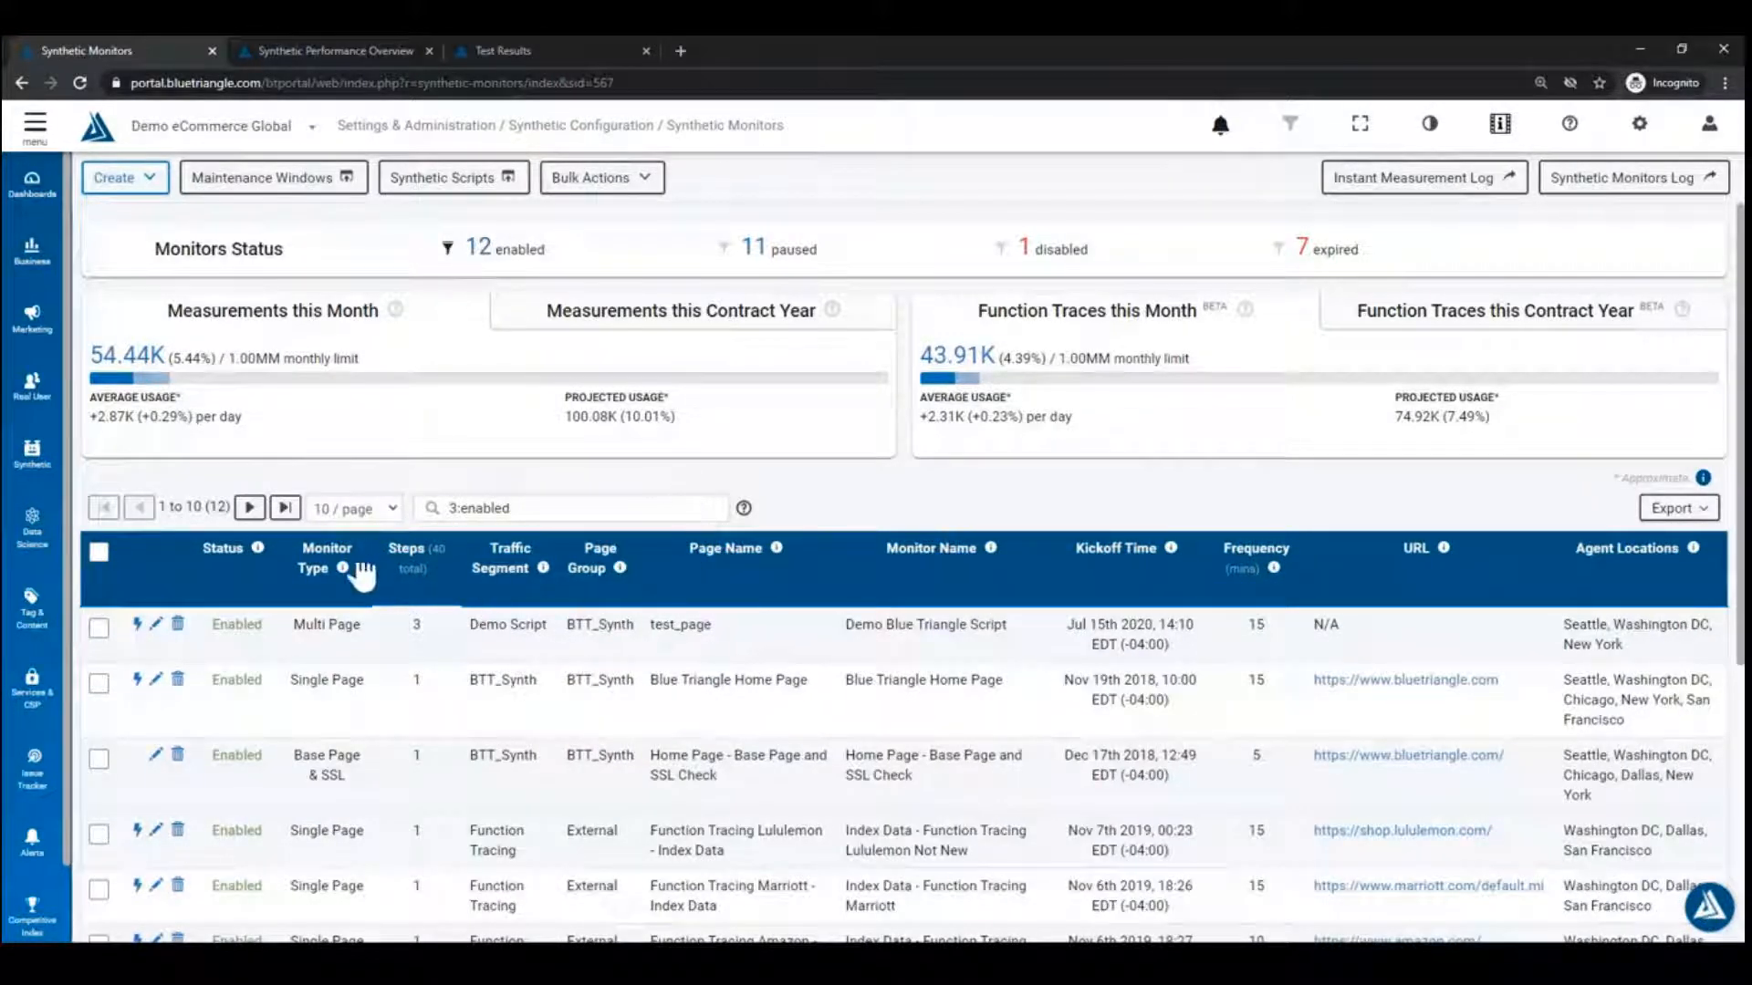
pyautogui.click(160, 187)
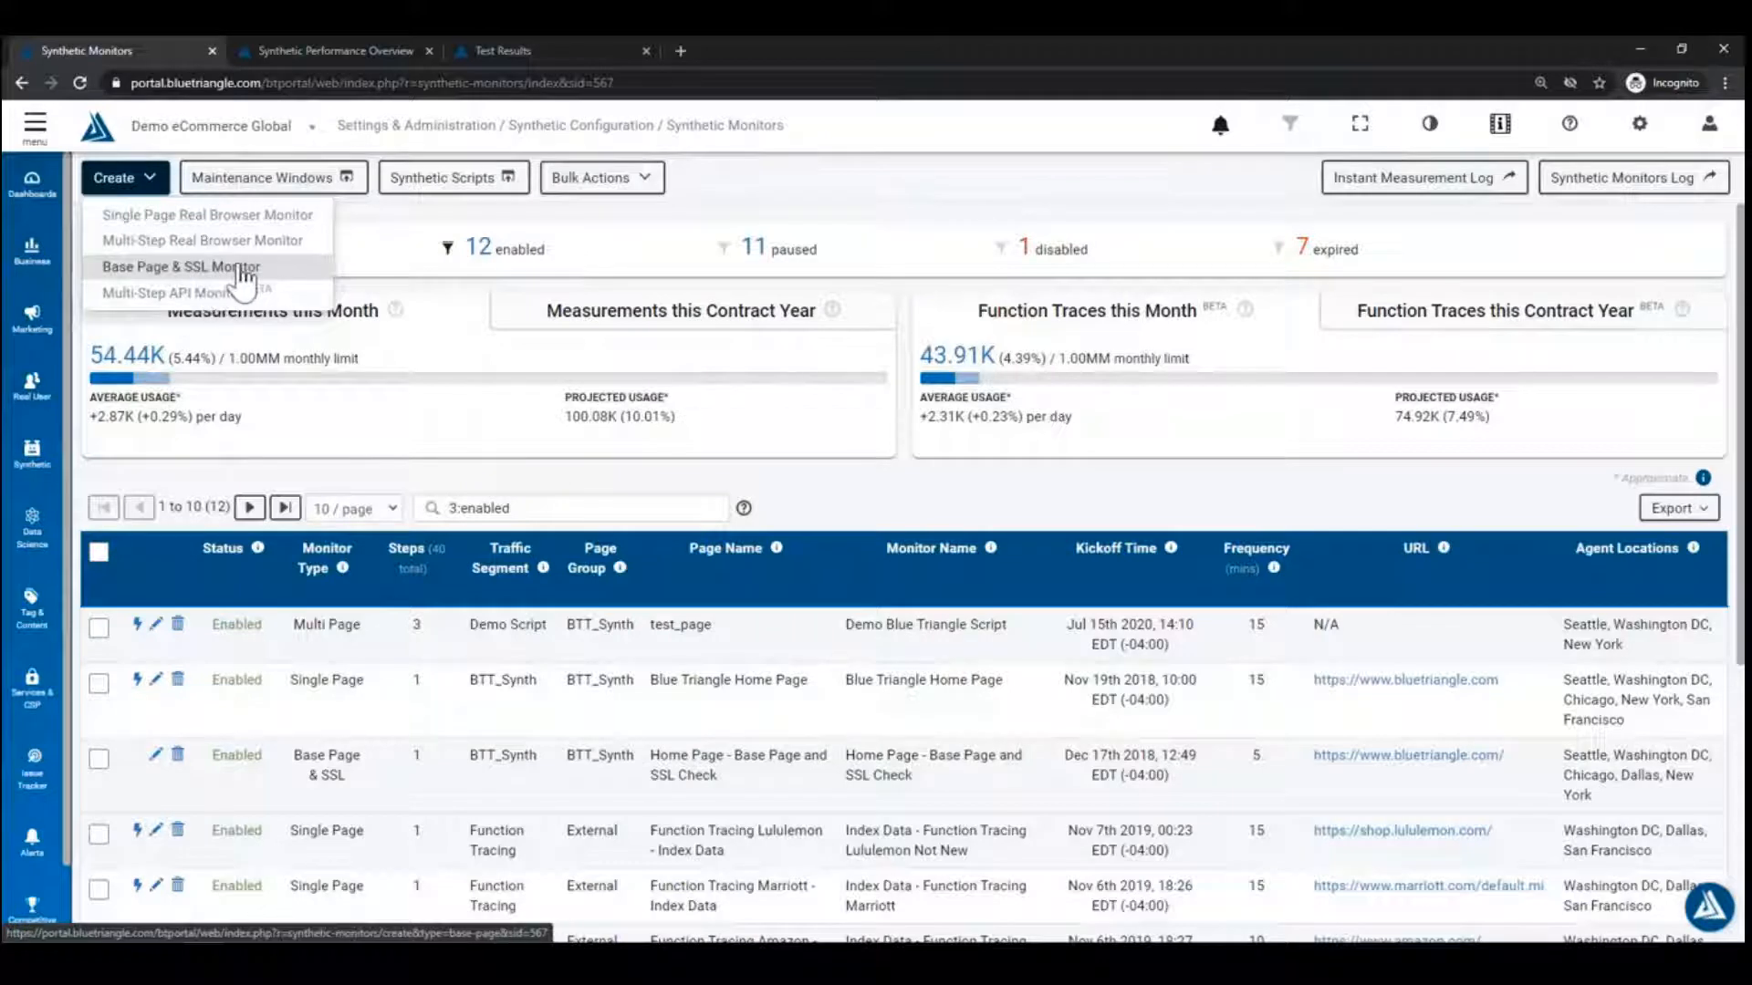
pyautogui.click(885, 192)
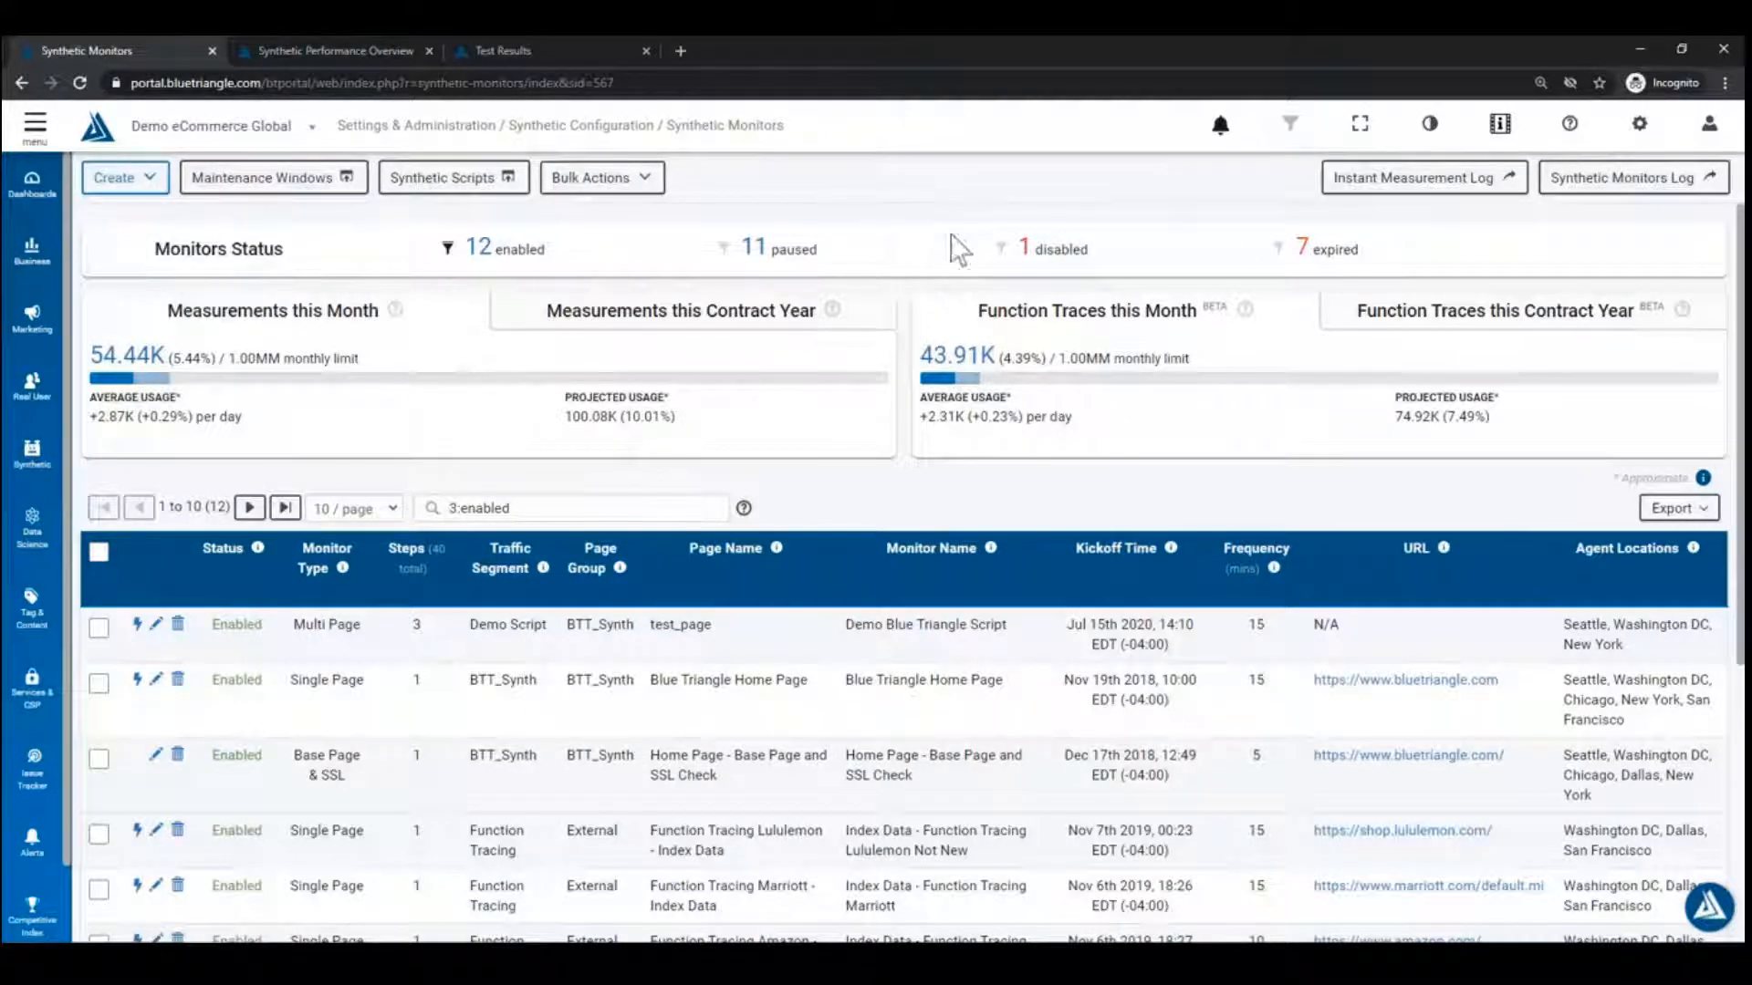
pyautogui.click(1720, 146)
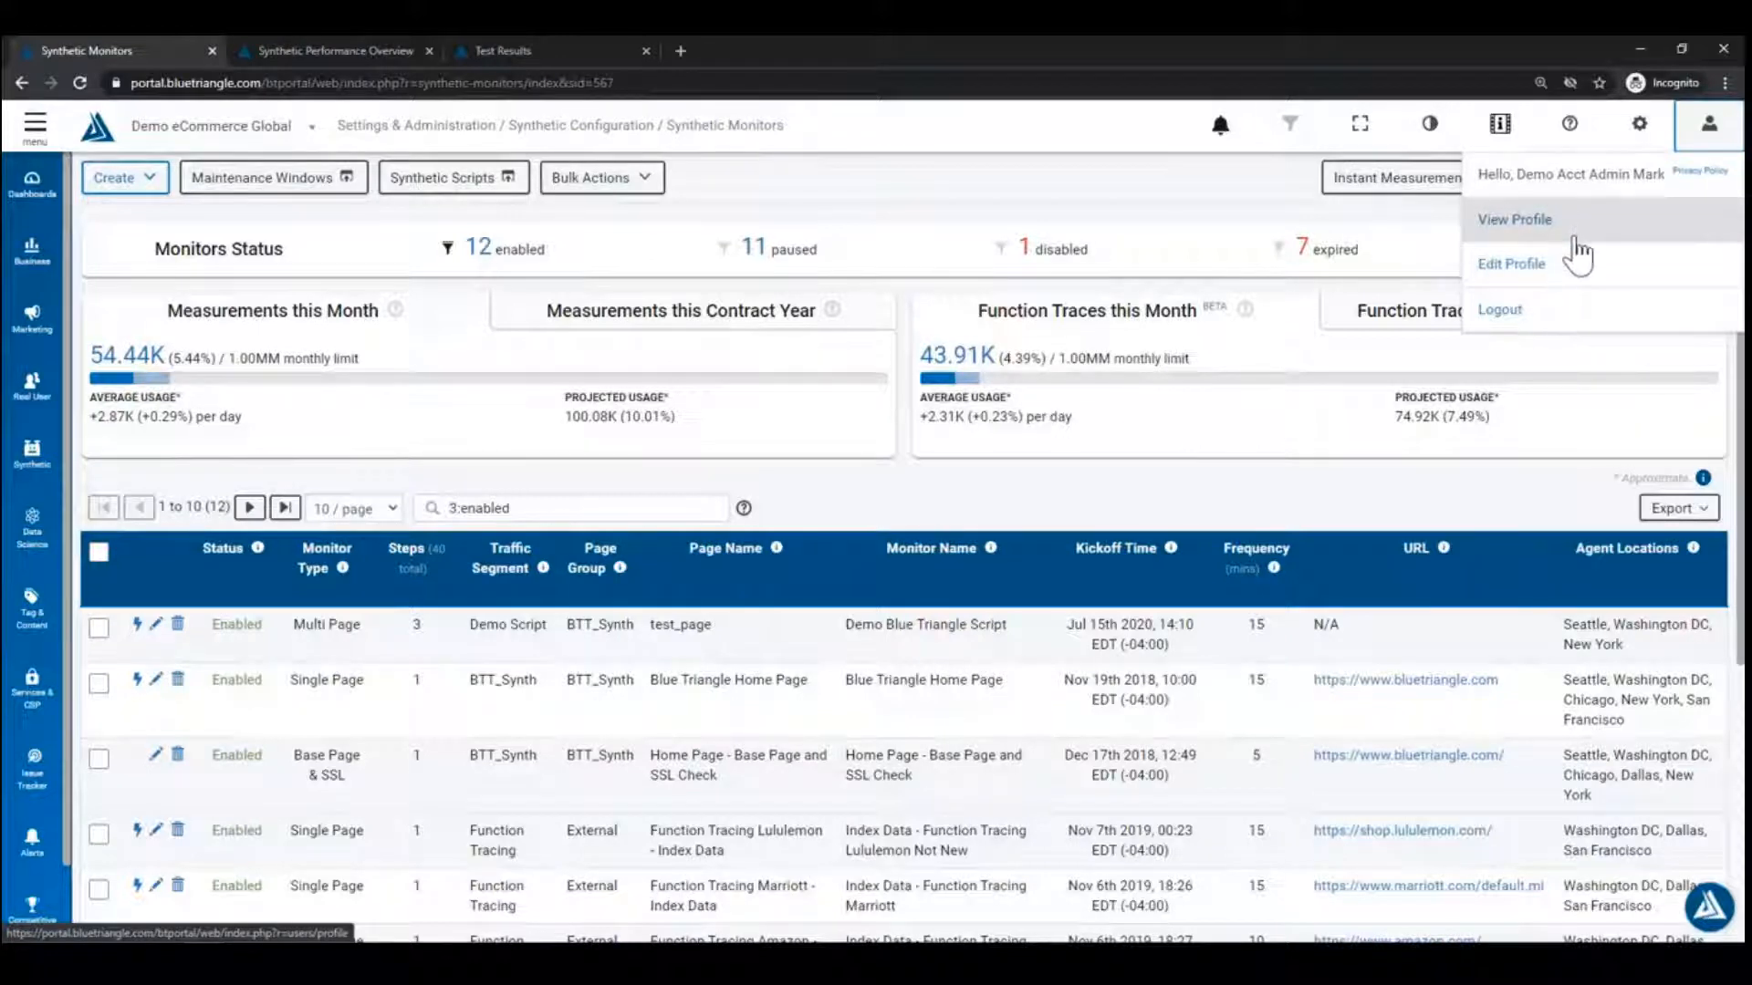
pyautogui.click(1564, 272)
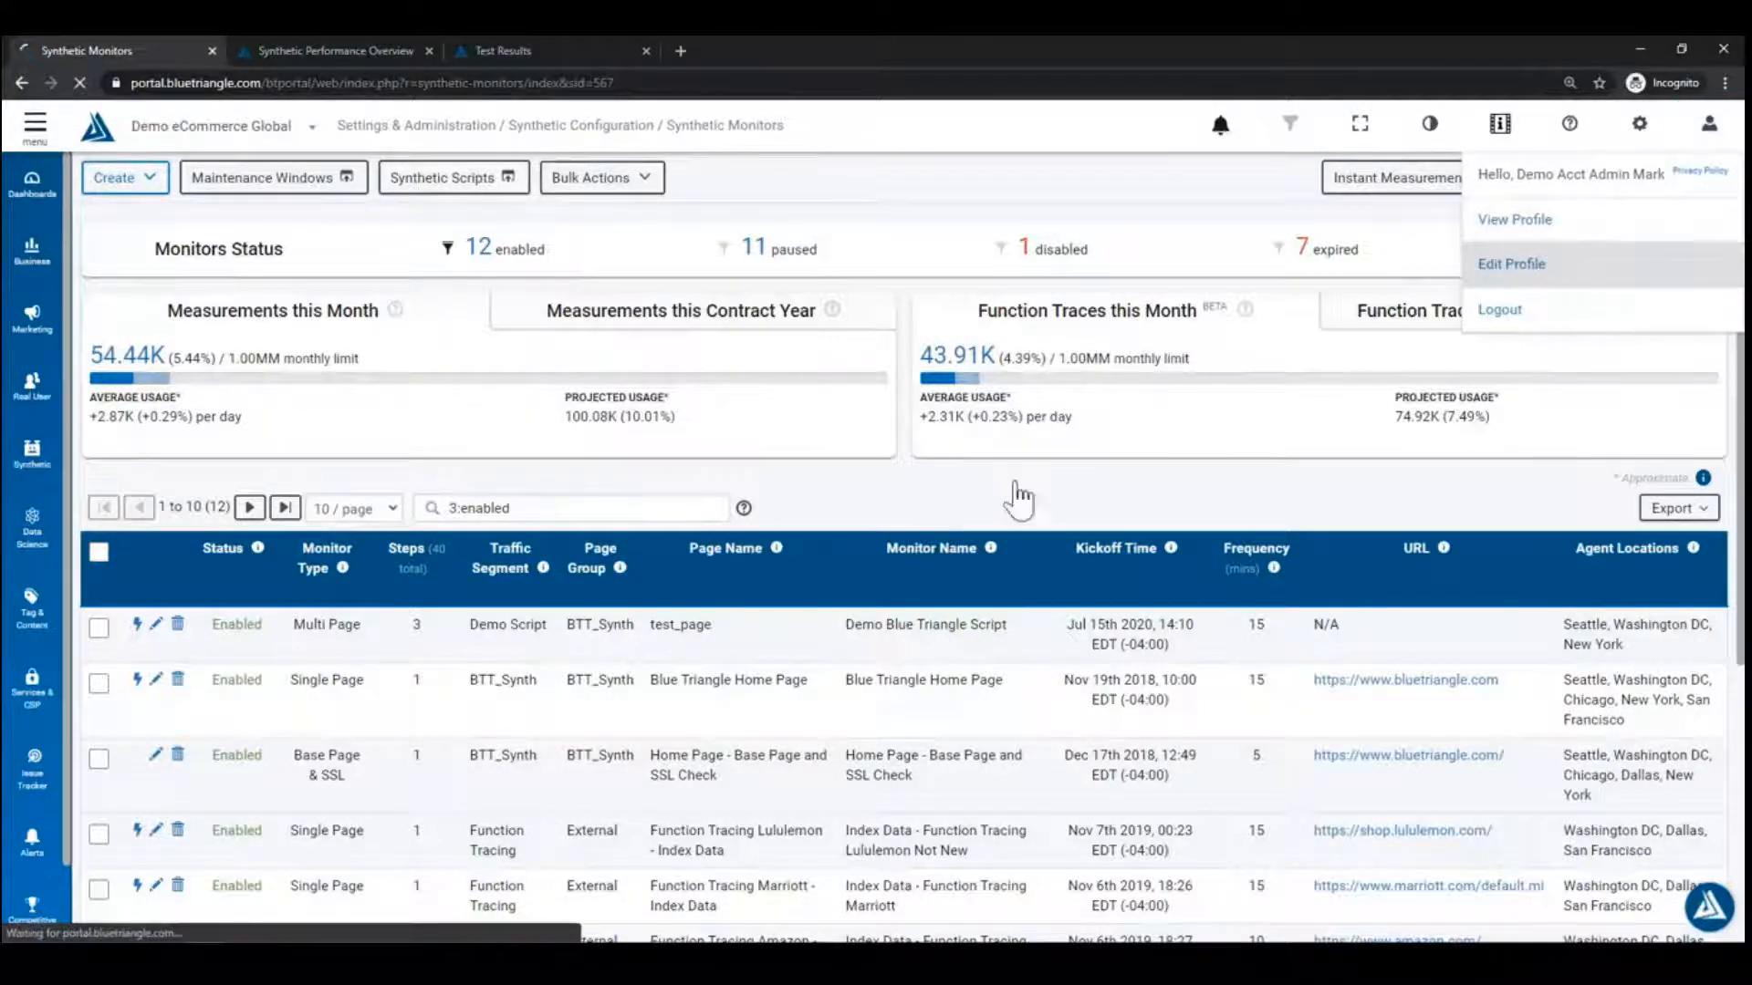
pyautogui.scroll(-7, 241, 498)
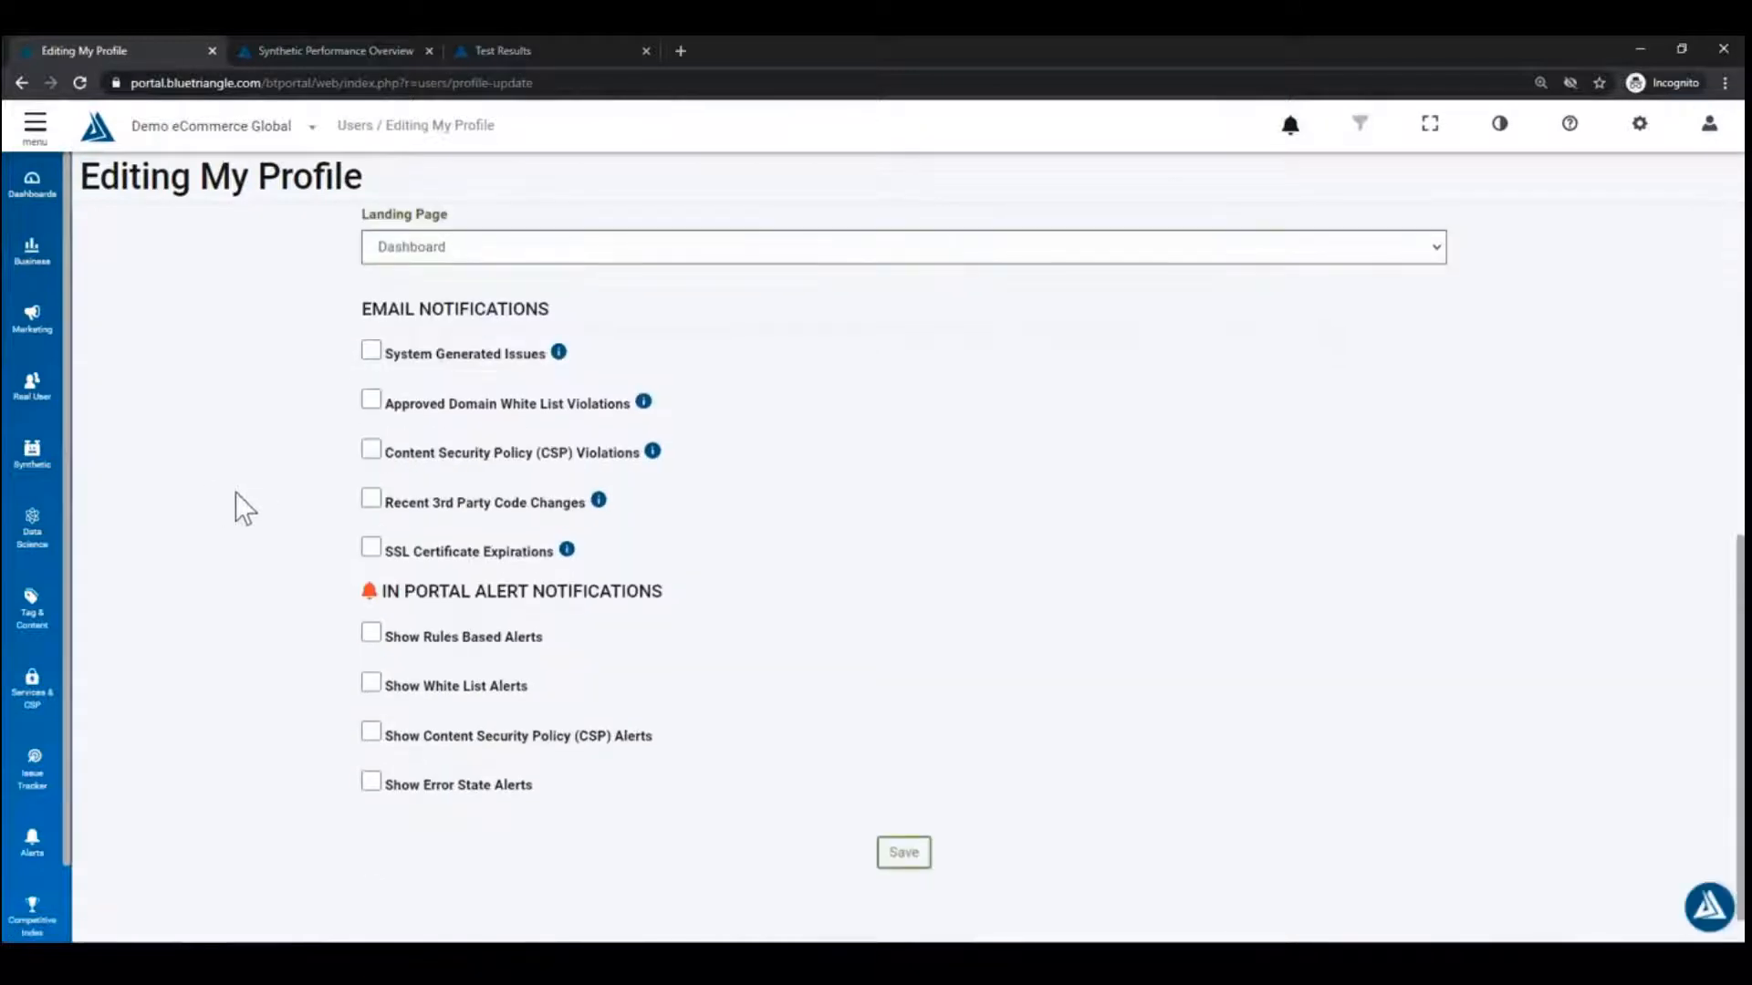
pyautogui.scroll(2, 243, 508)
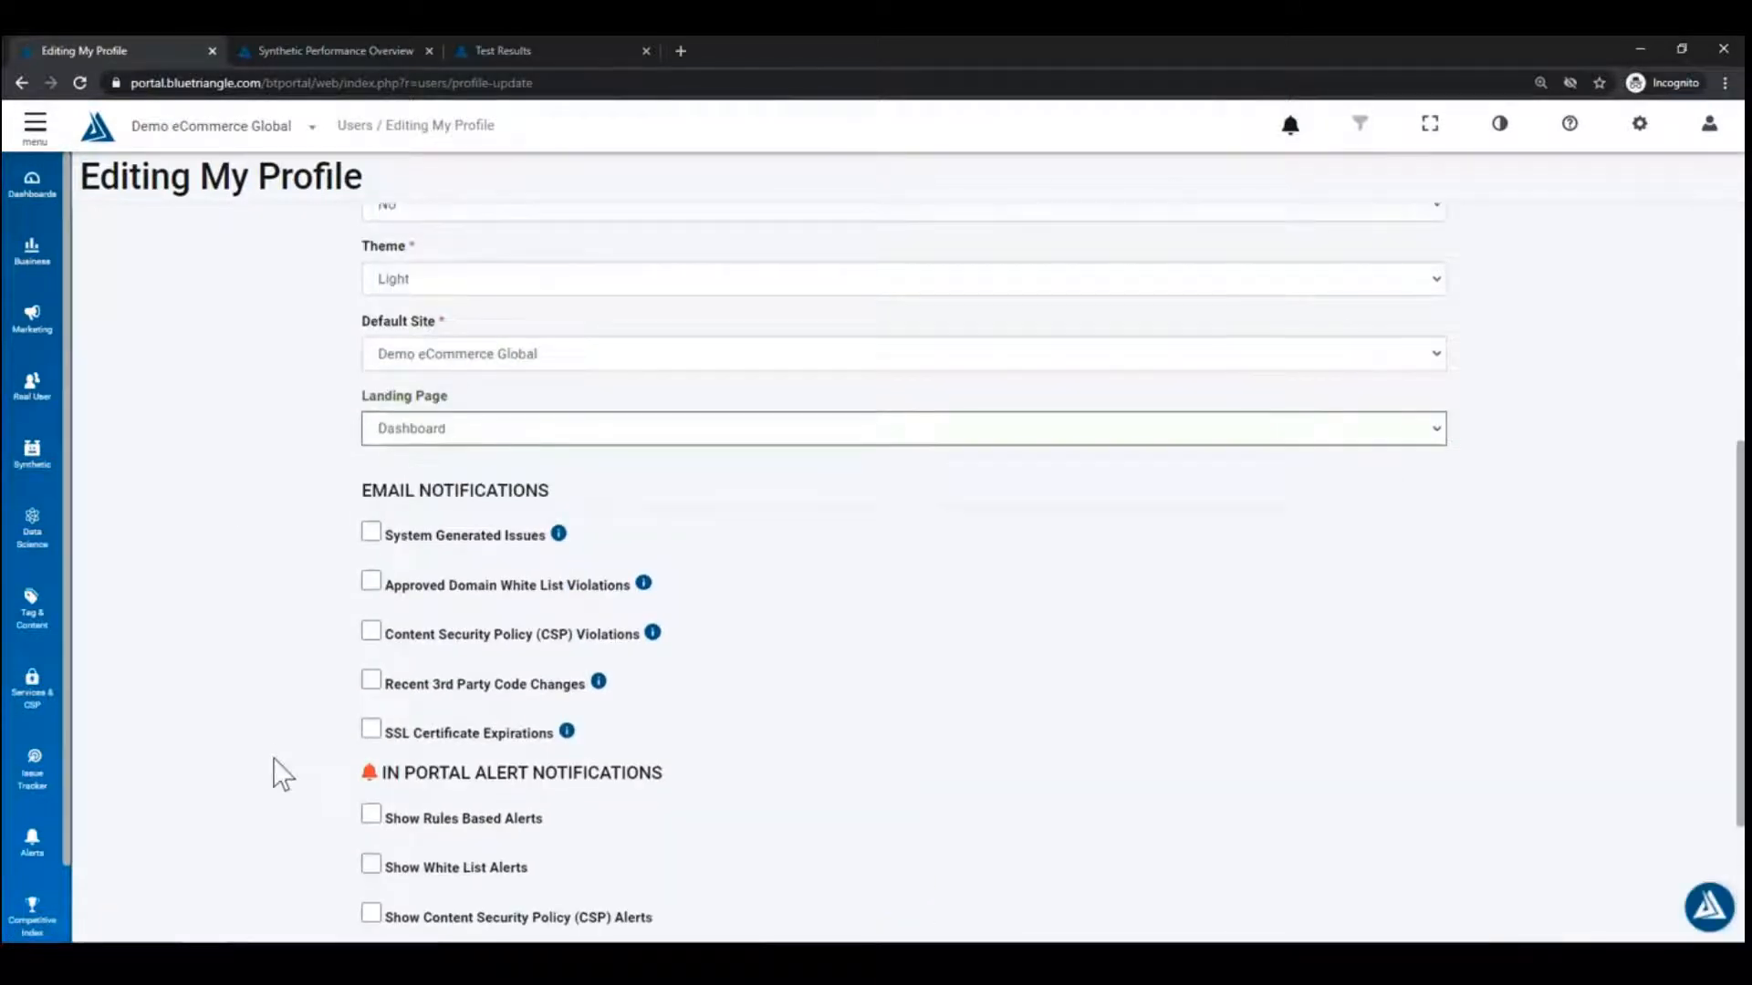
pyautogui.click(370, 730)
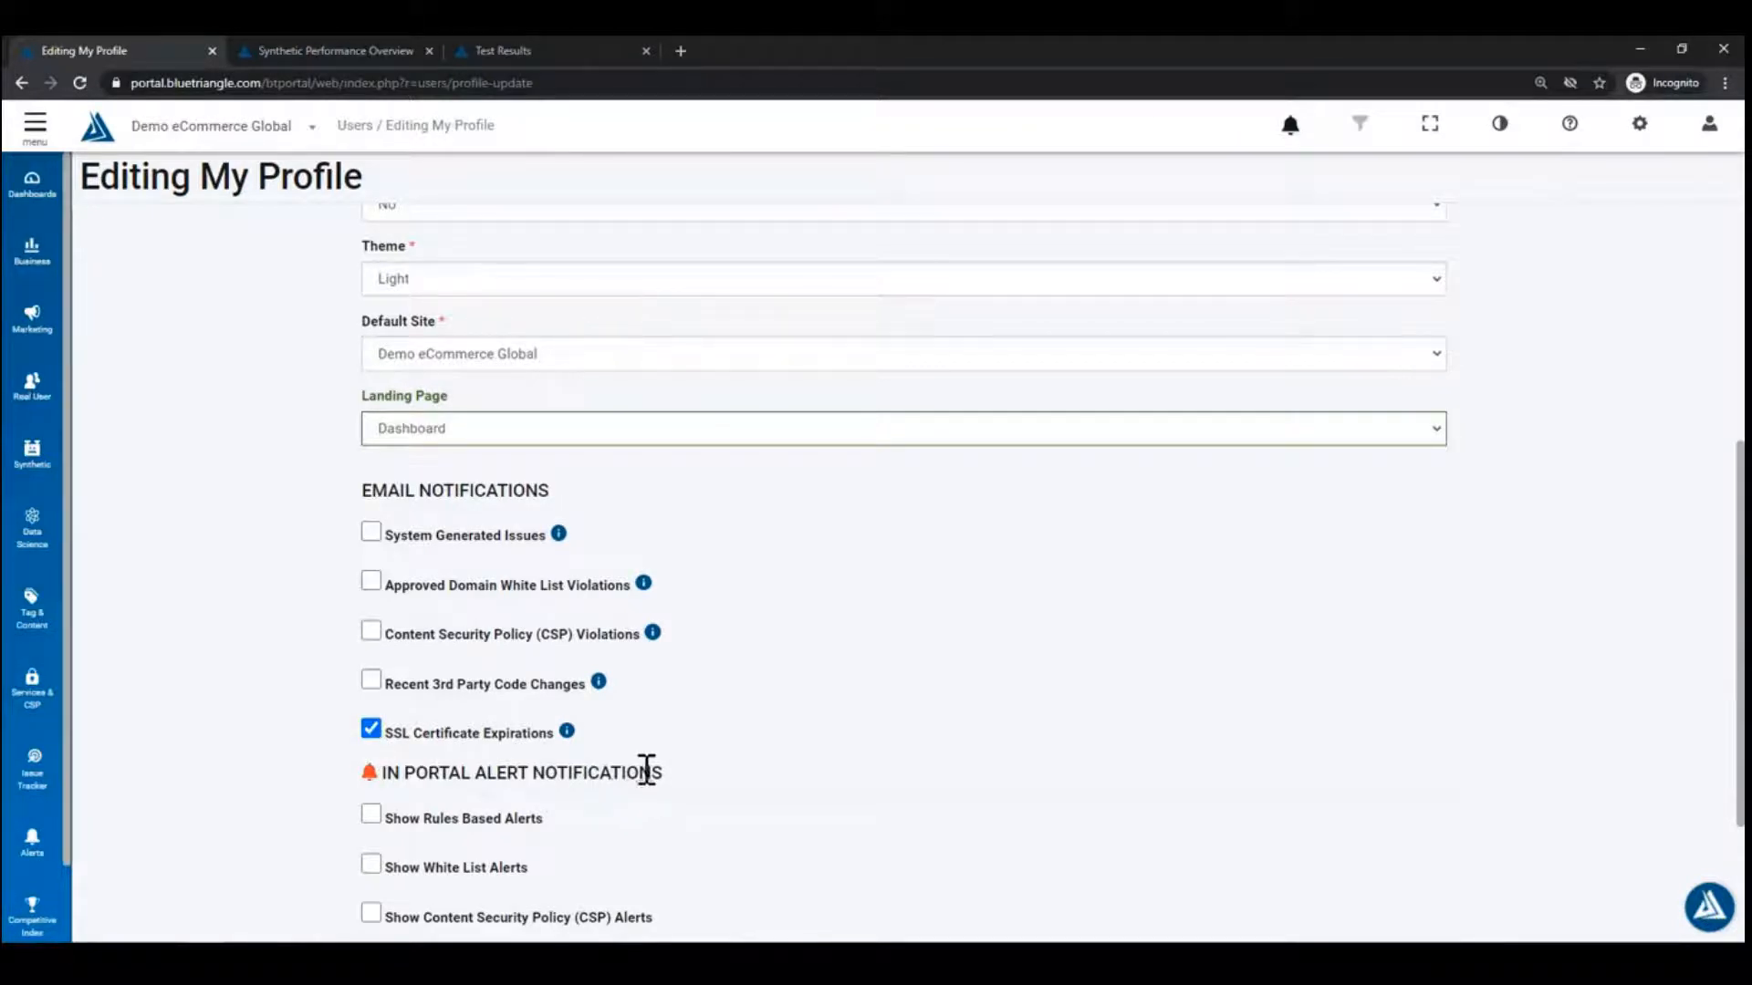
pyautogui.moveTo(566, 733)
pyautogui.click(20, 85)
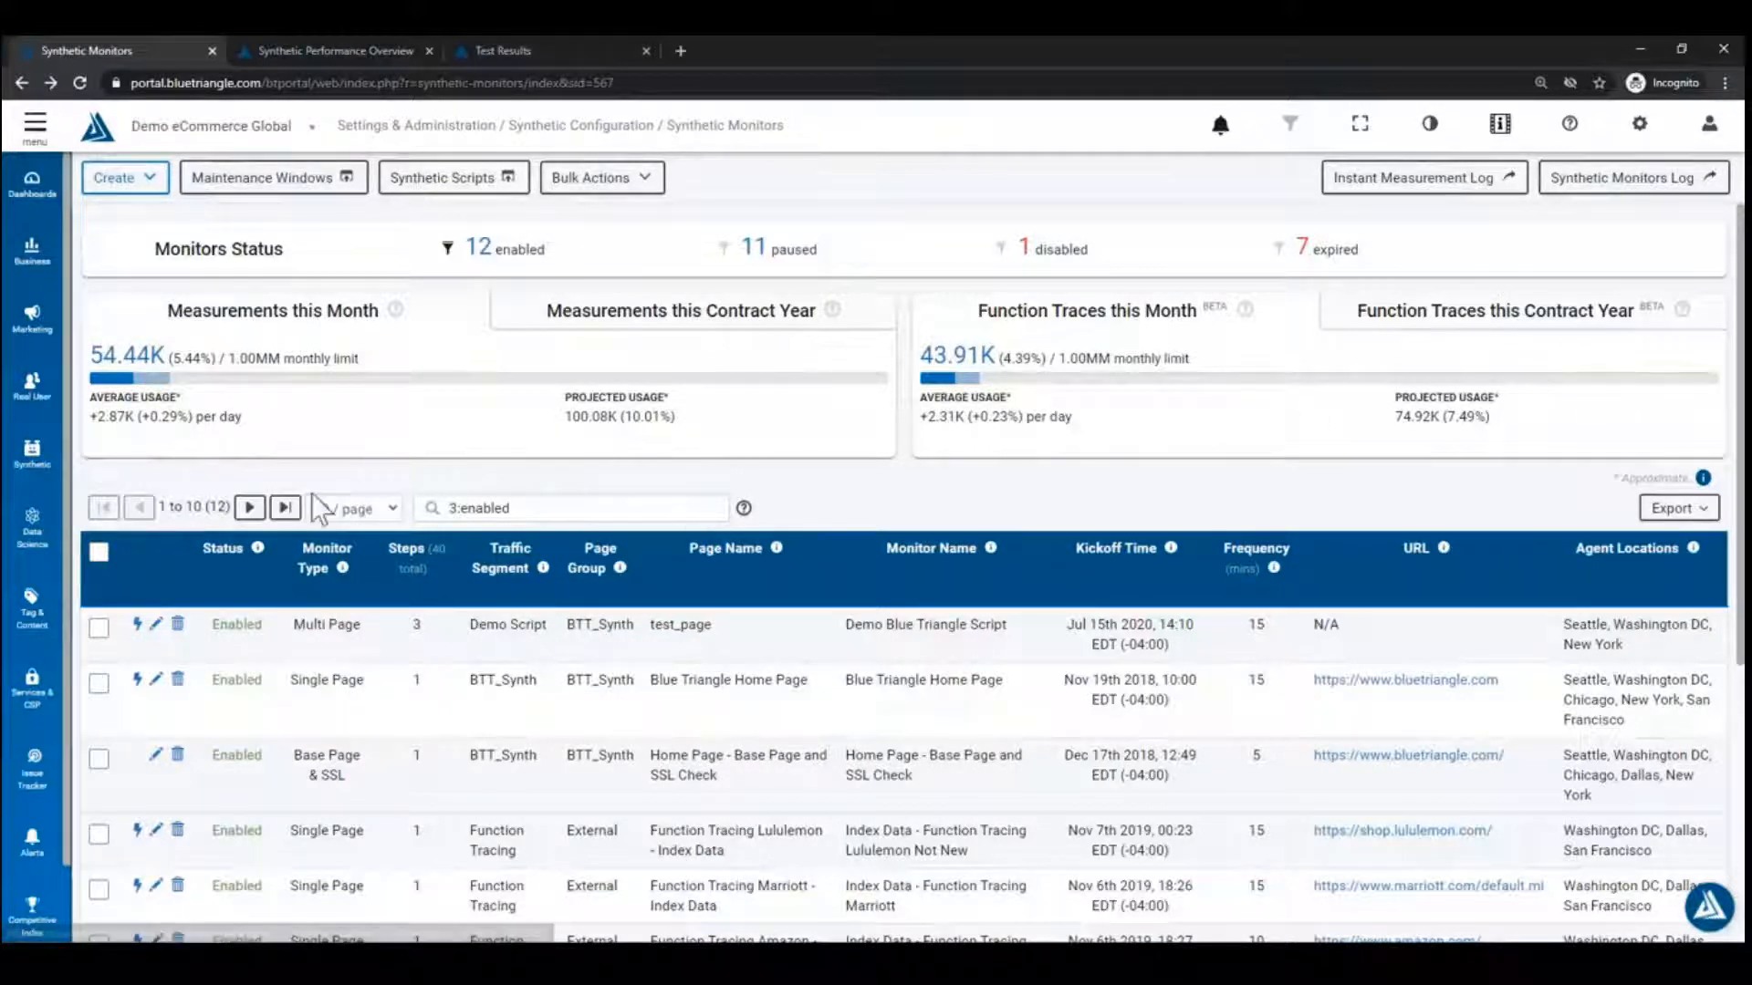
# Step: Edit the Demo Blue Triangle Script monitor, keeping Error State Tracking based on Runs
pyautogui.click(153, 628)
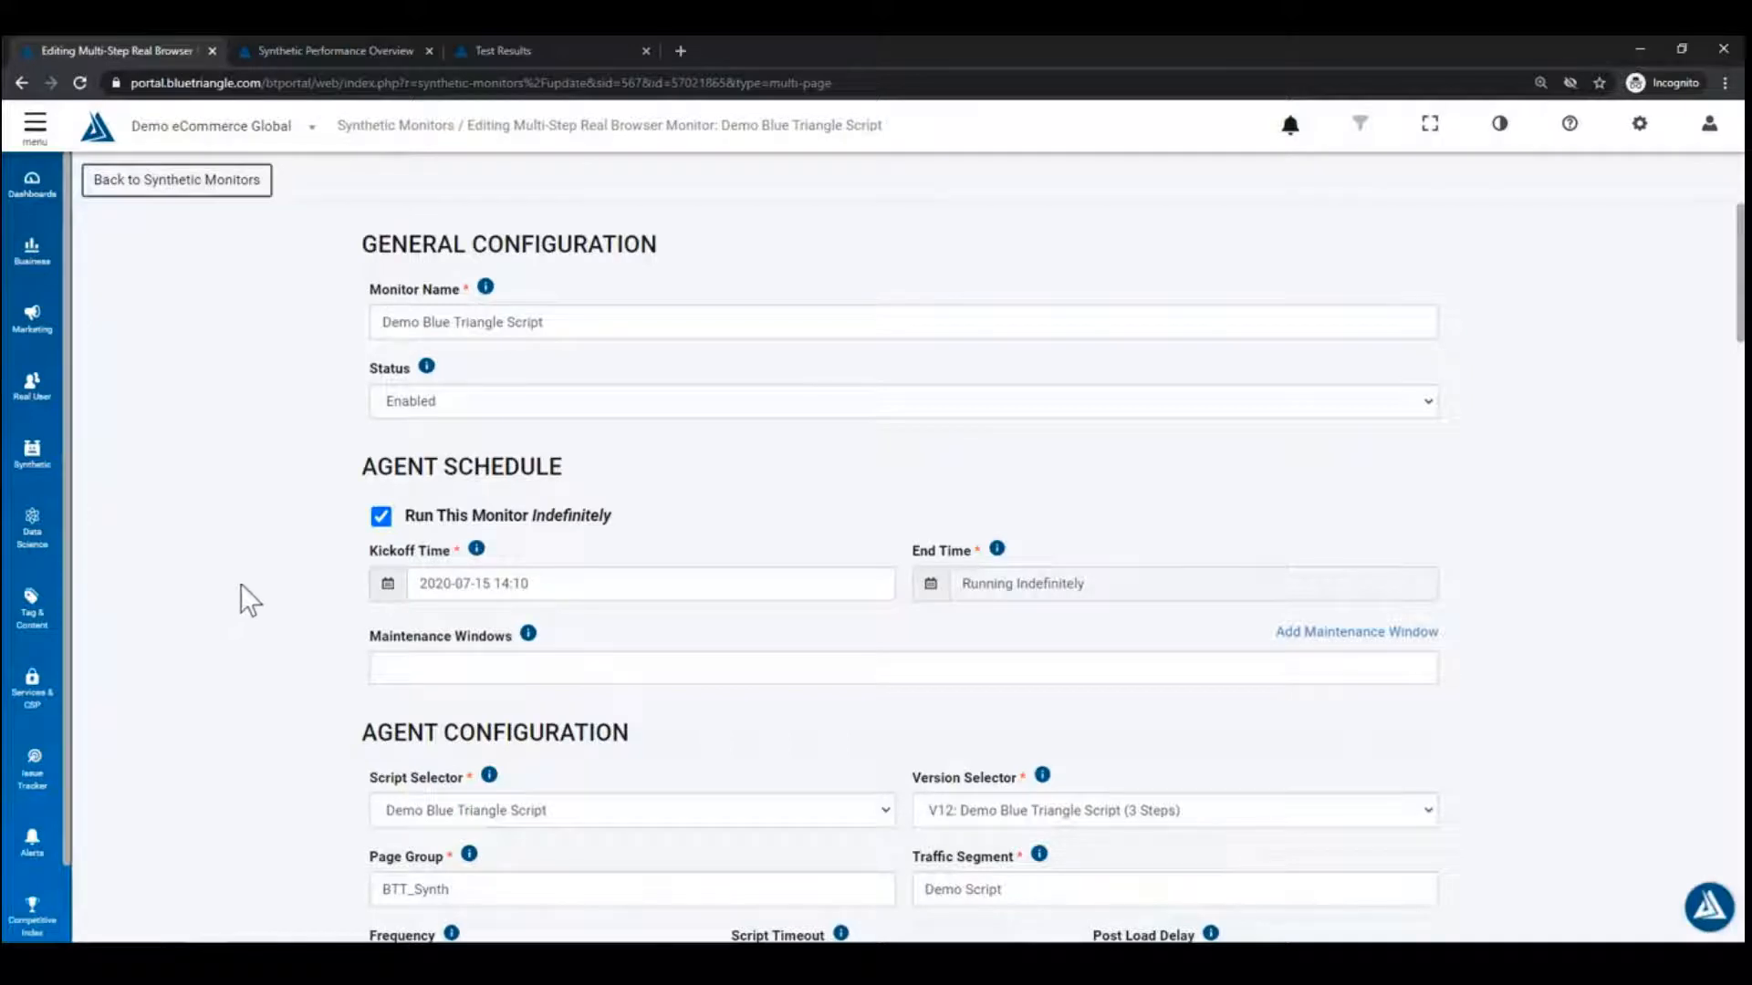
pyautogui.scroll(-4, 267, 575)
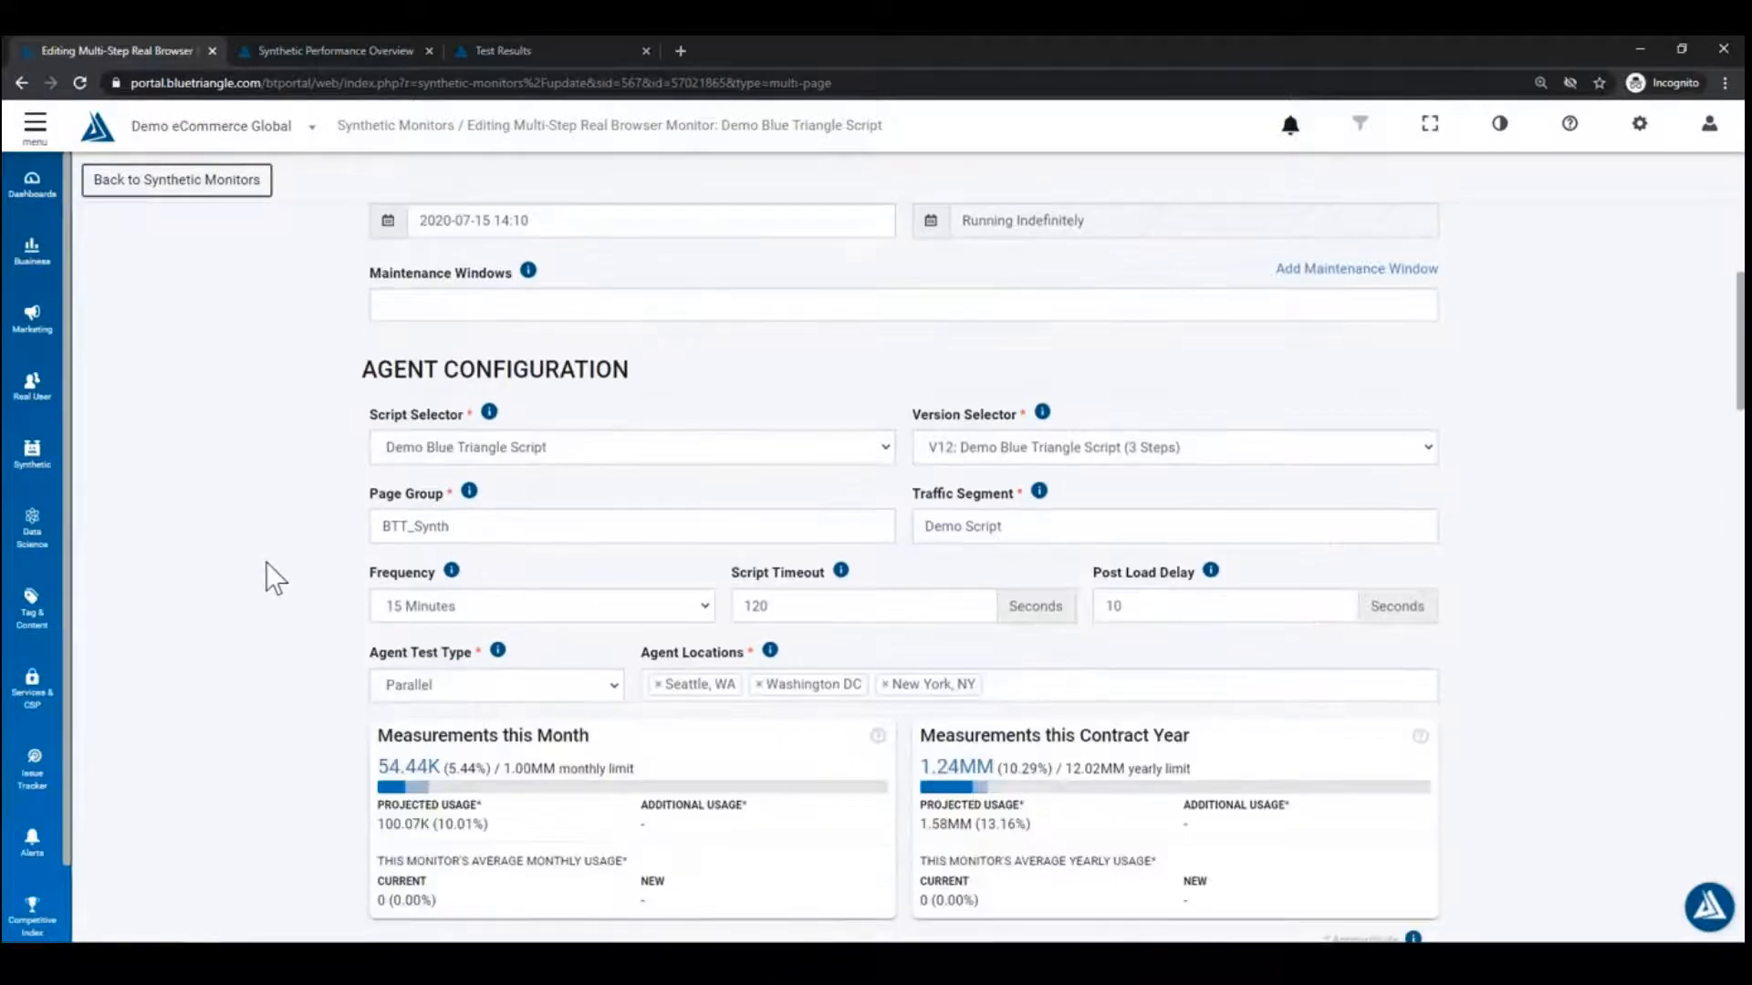
pyautogui.scroll(-4, 274, 579)
pyautogui.scroll(-5, 275, 579)
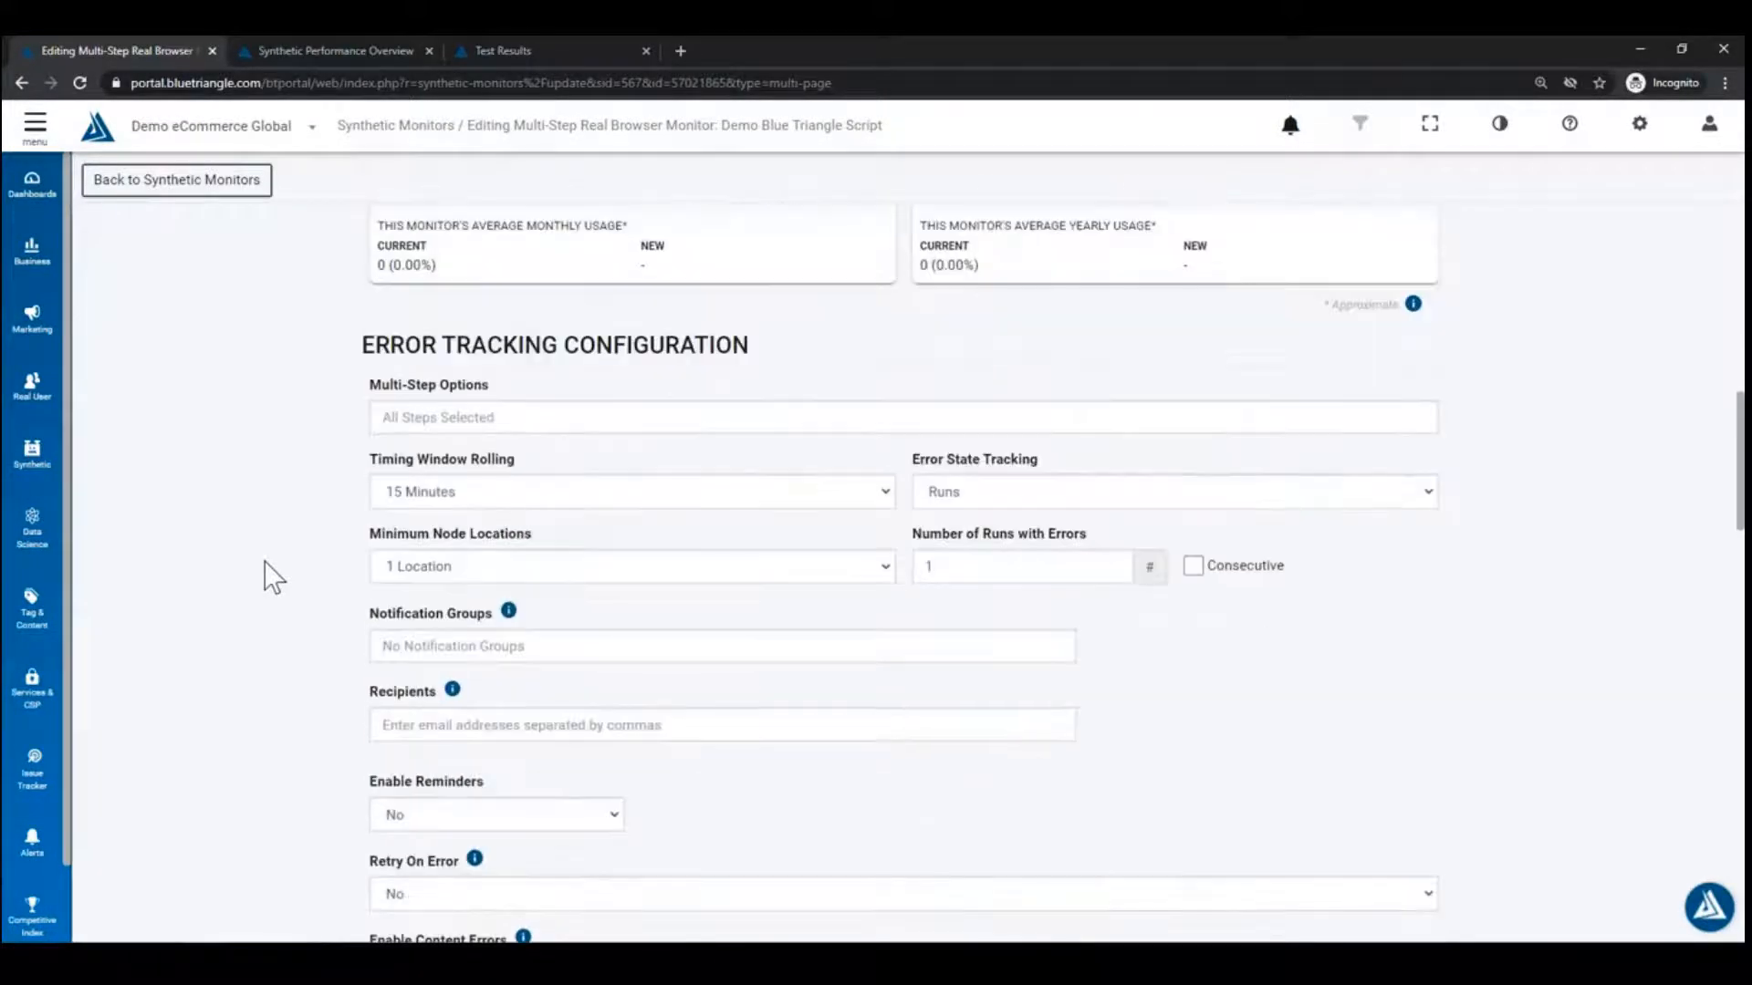
pyautogui.scroll(1, 274, 577)
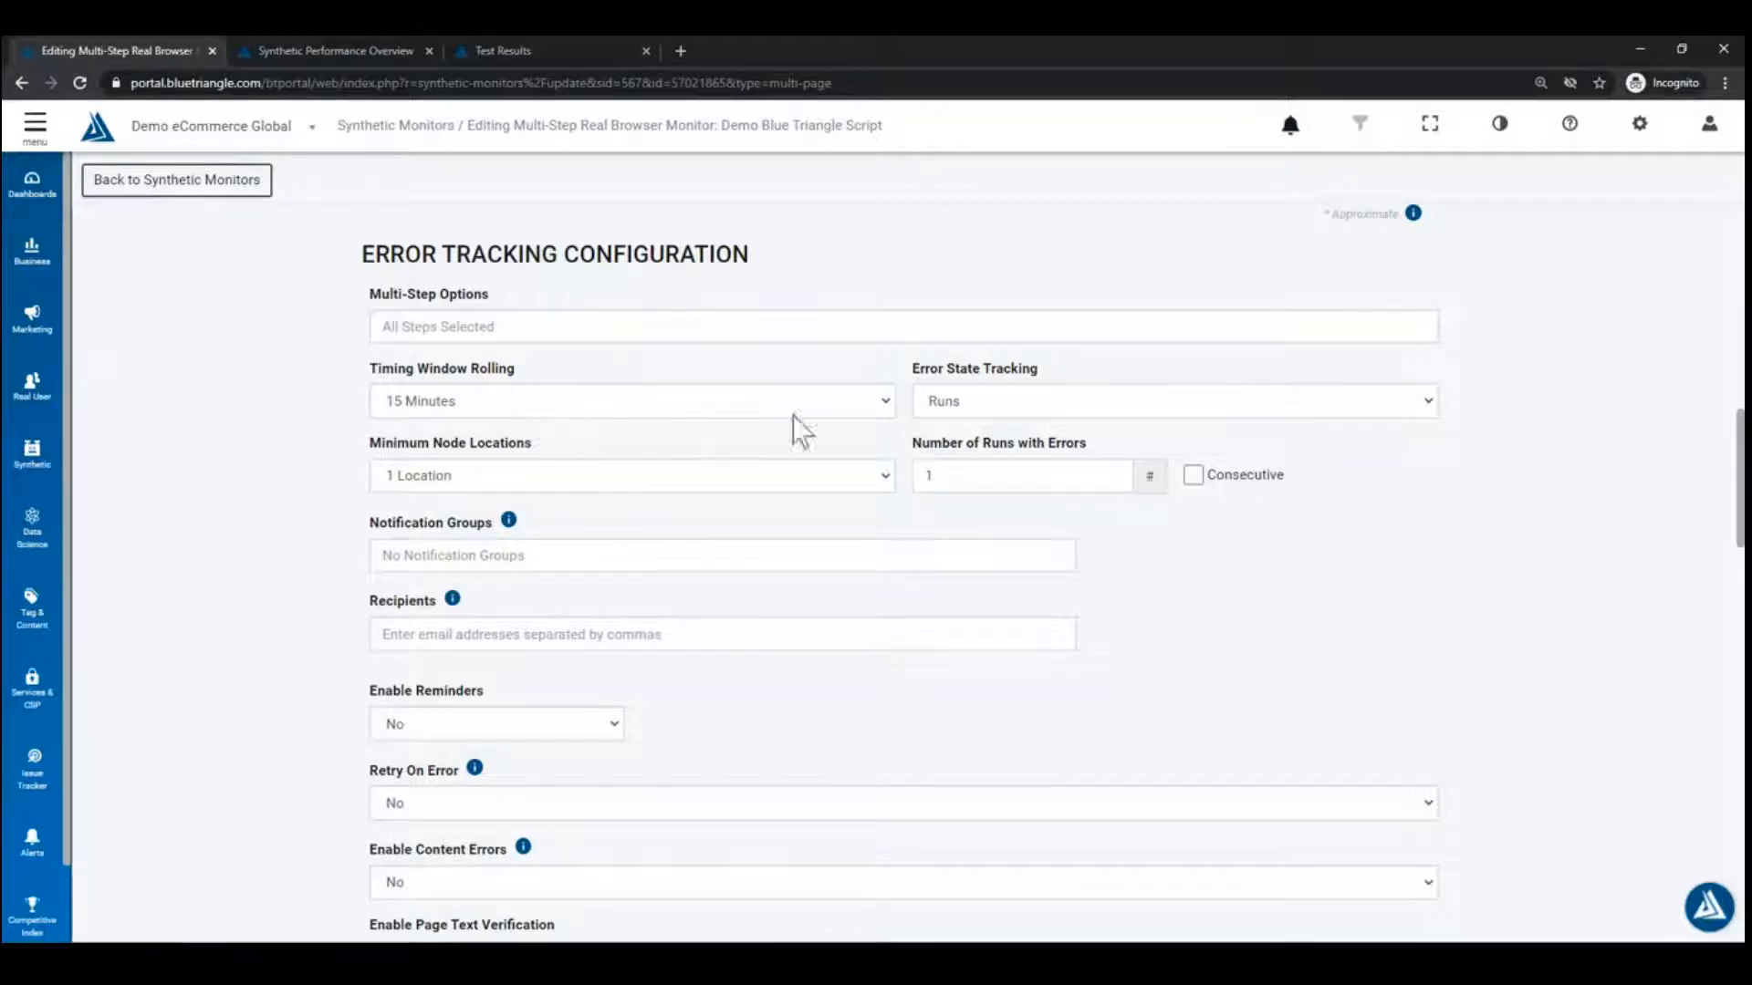
pyautogui.click(999, 401)
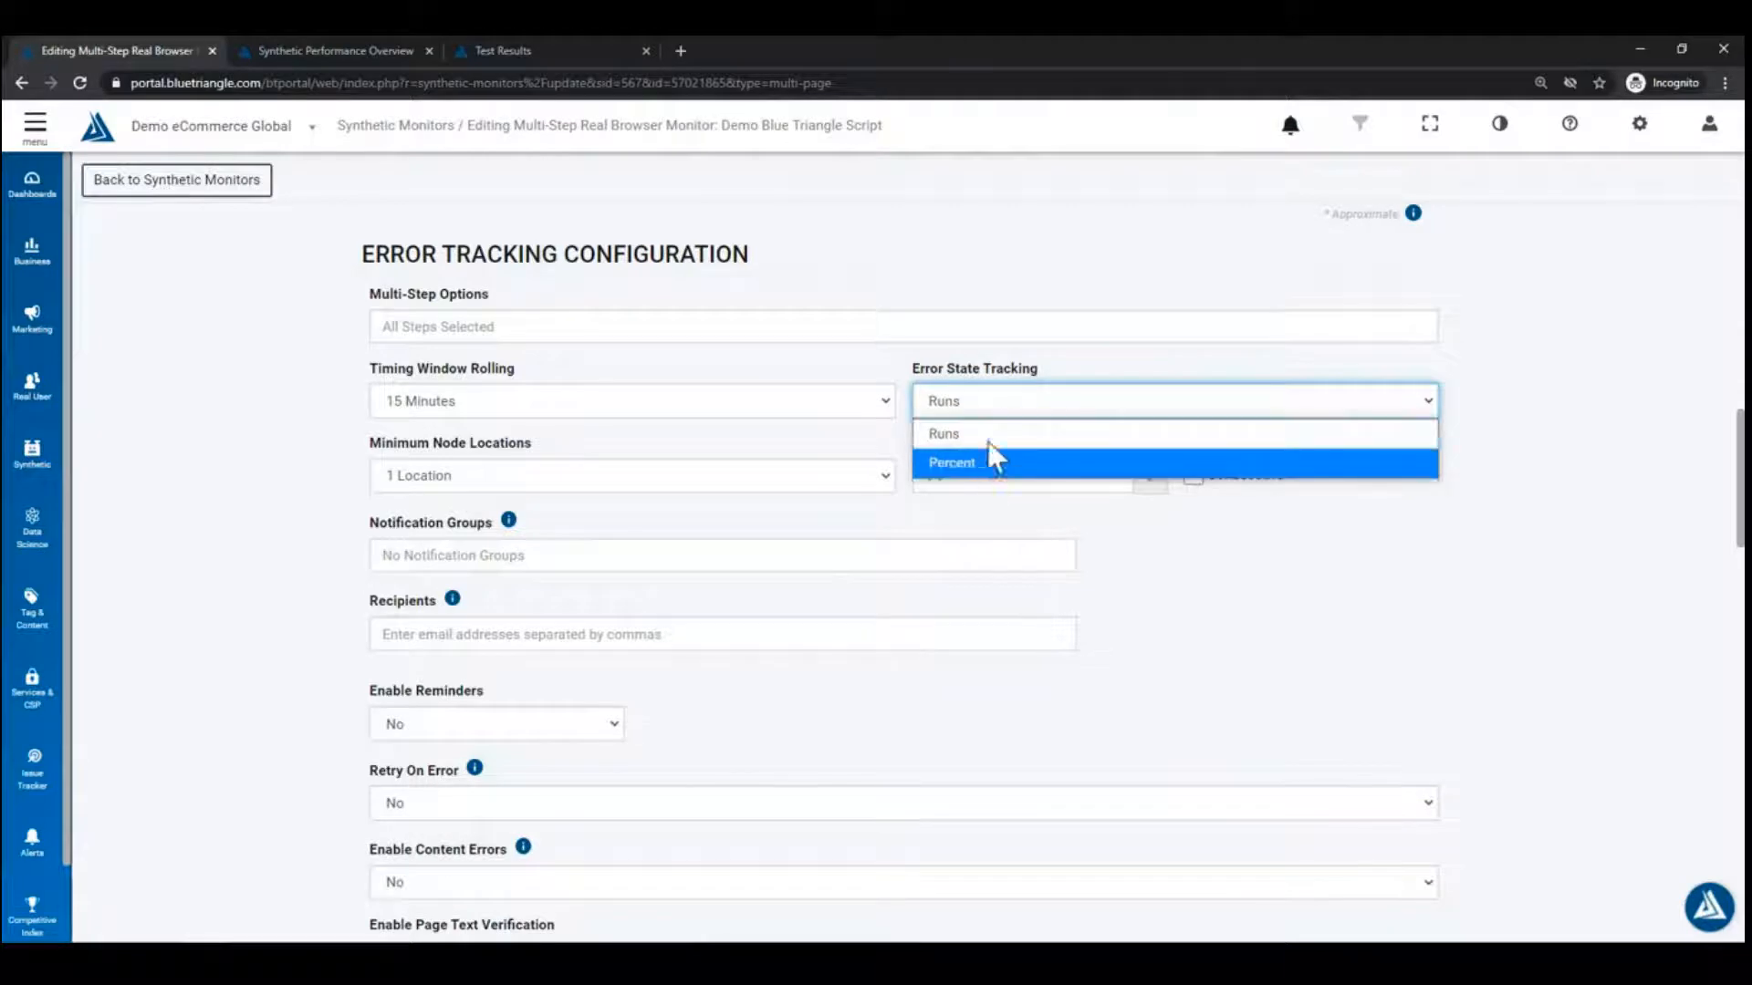
pyautogui.click(817, 461)
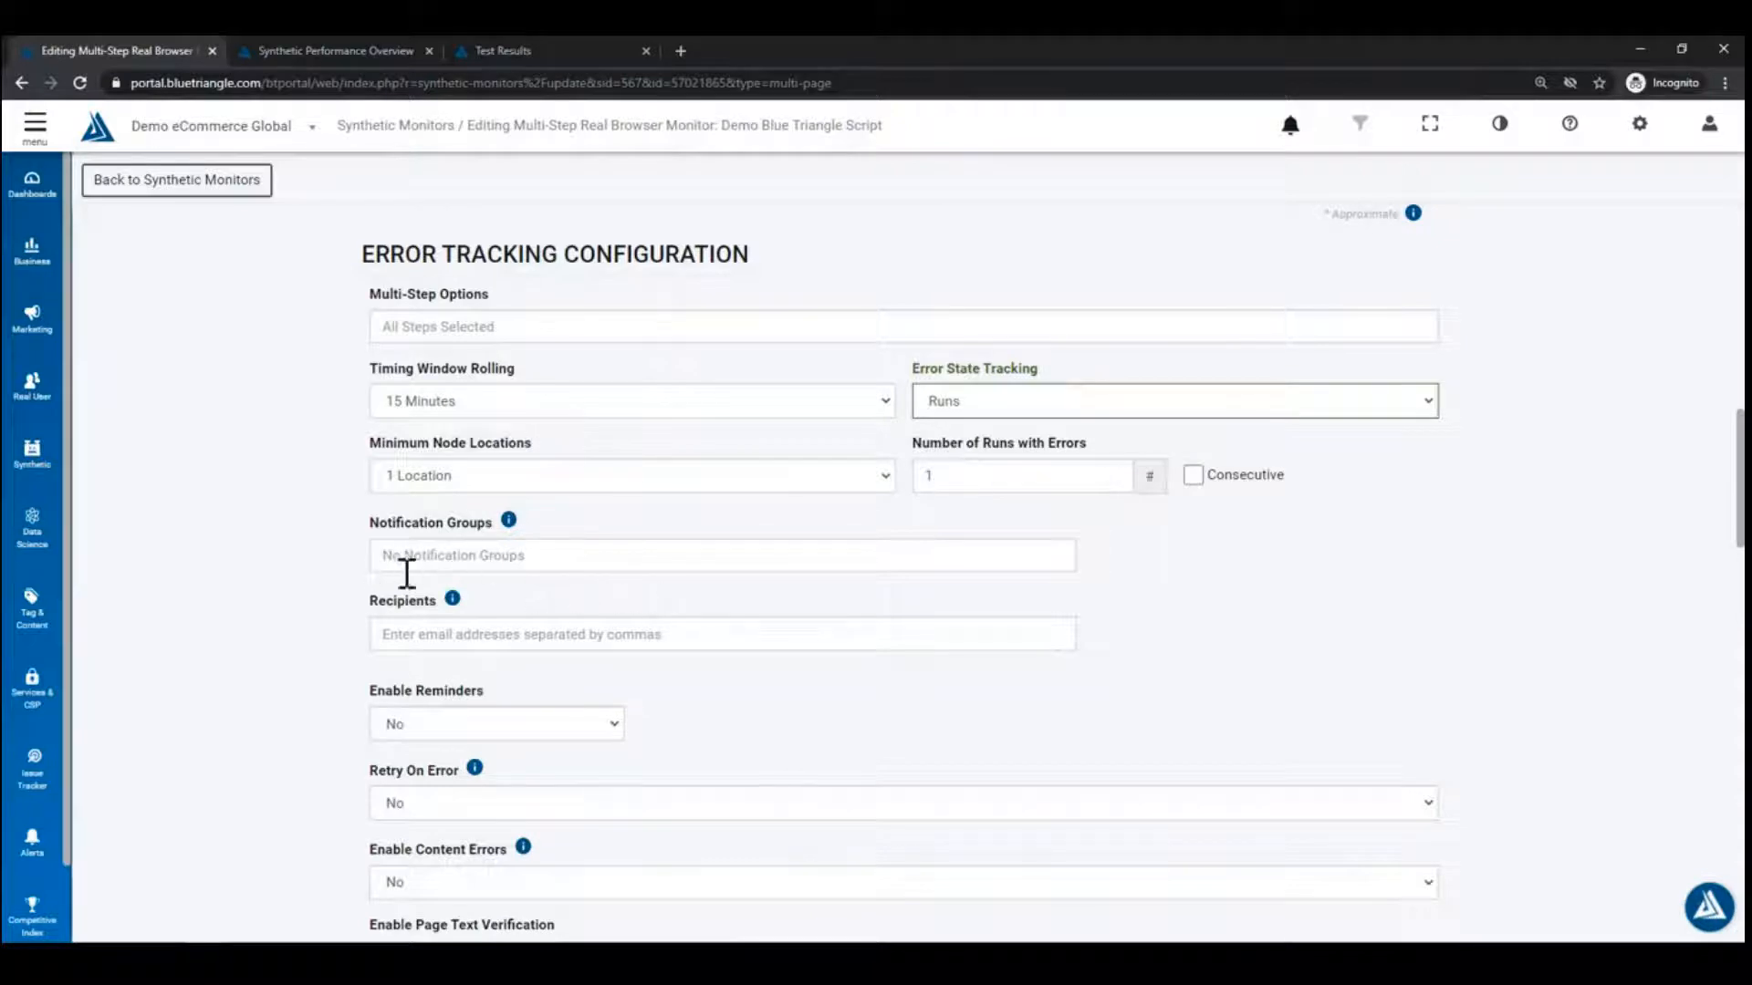
# Step: Review the Notification Groups and Recipients suggestions, then open Settings & Administration
pyautogui.click(468, 553)
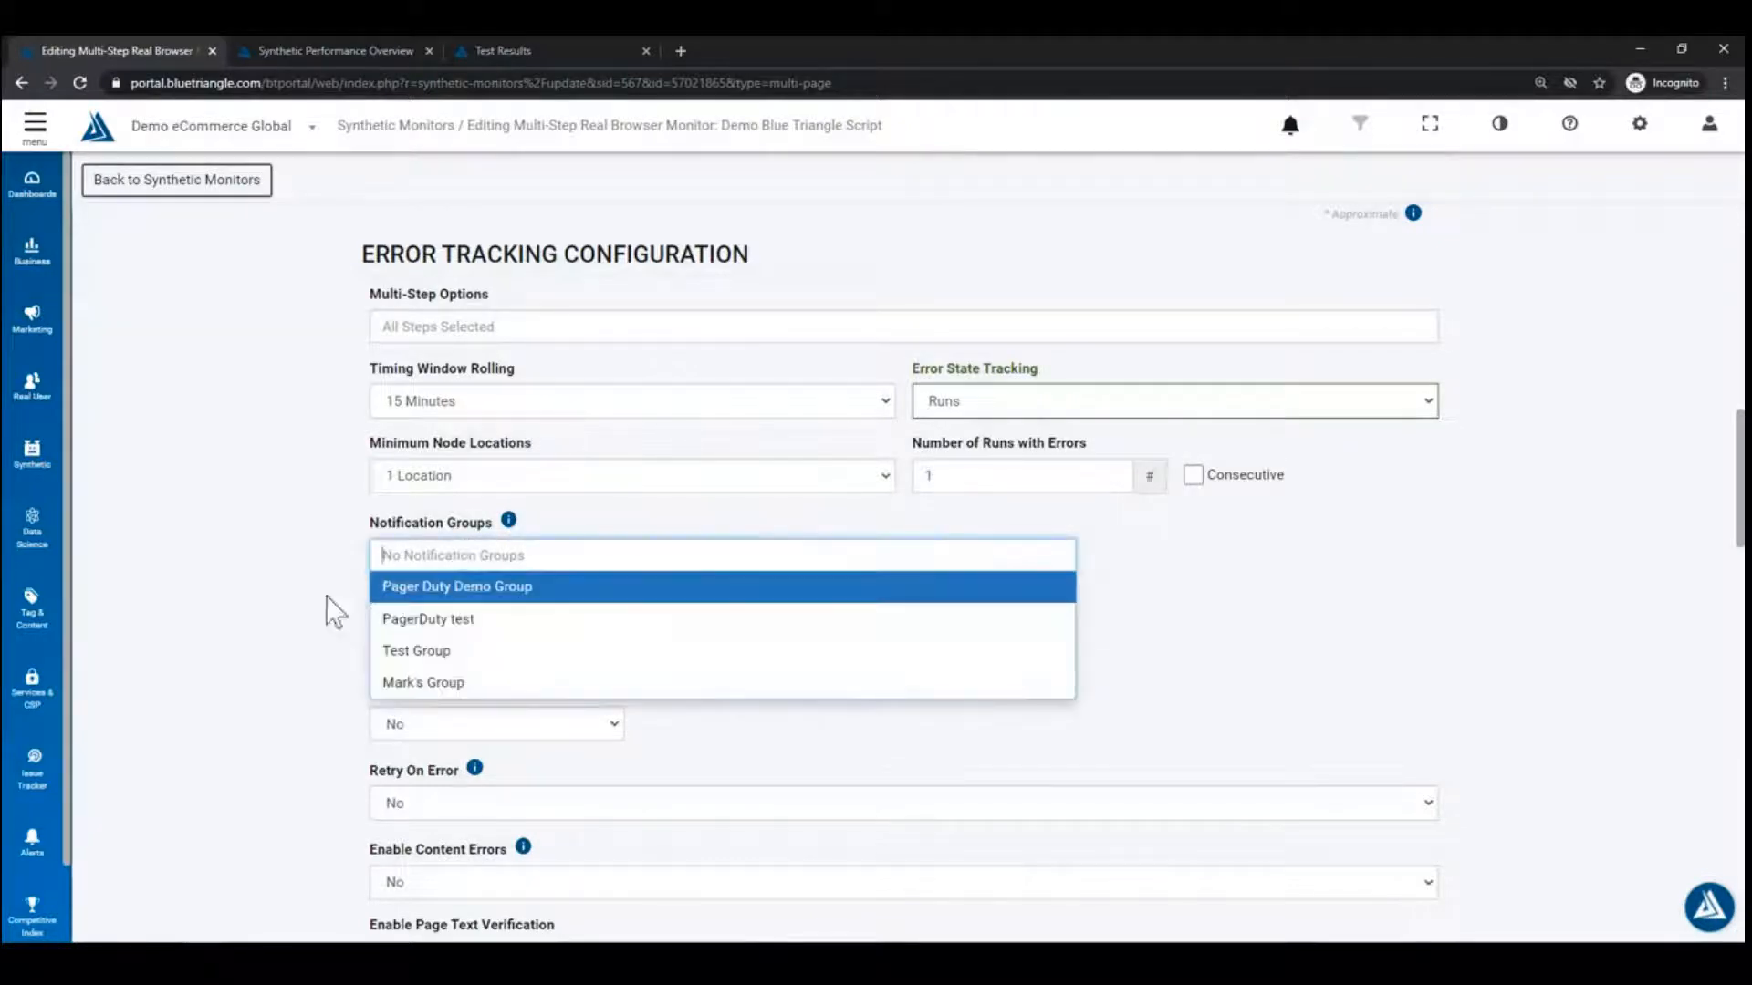
pyautogui.click(243, 561)
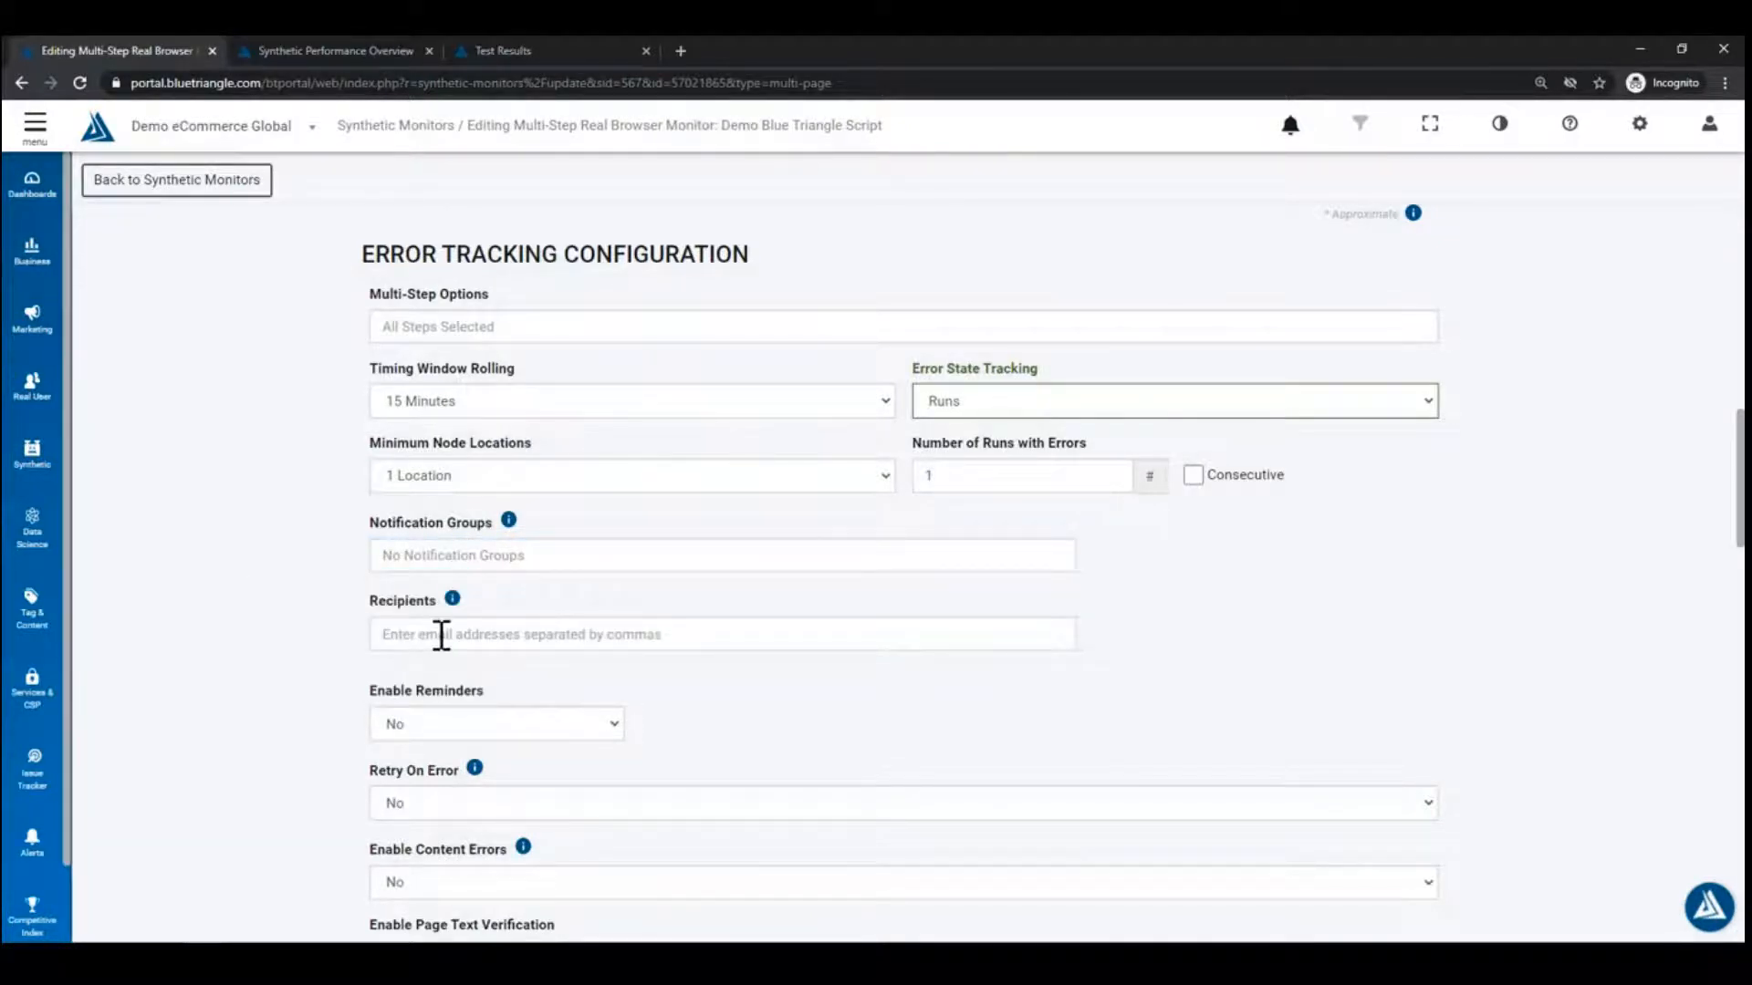
pyautogui.click(442, 636)
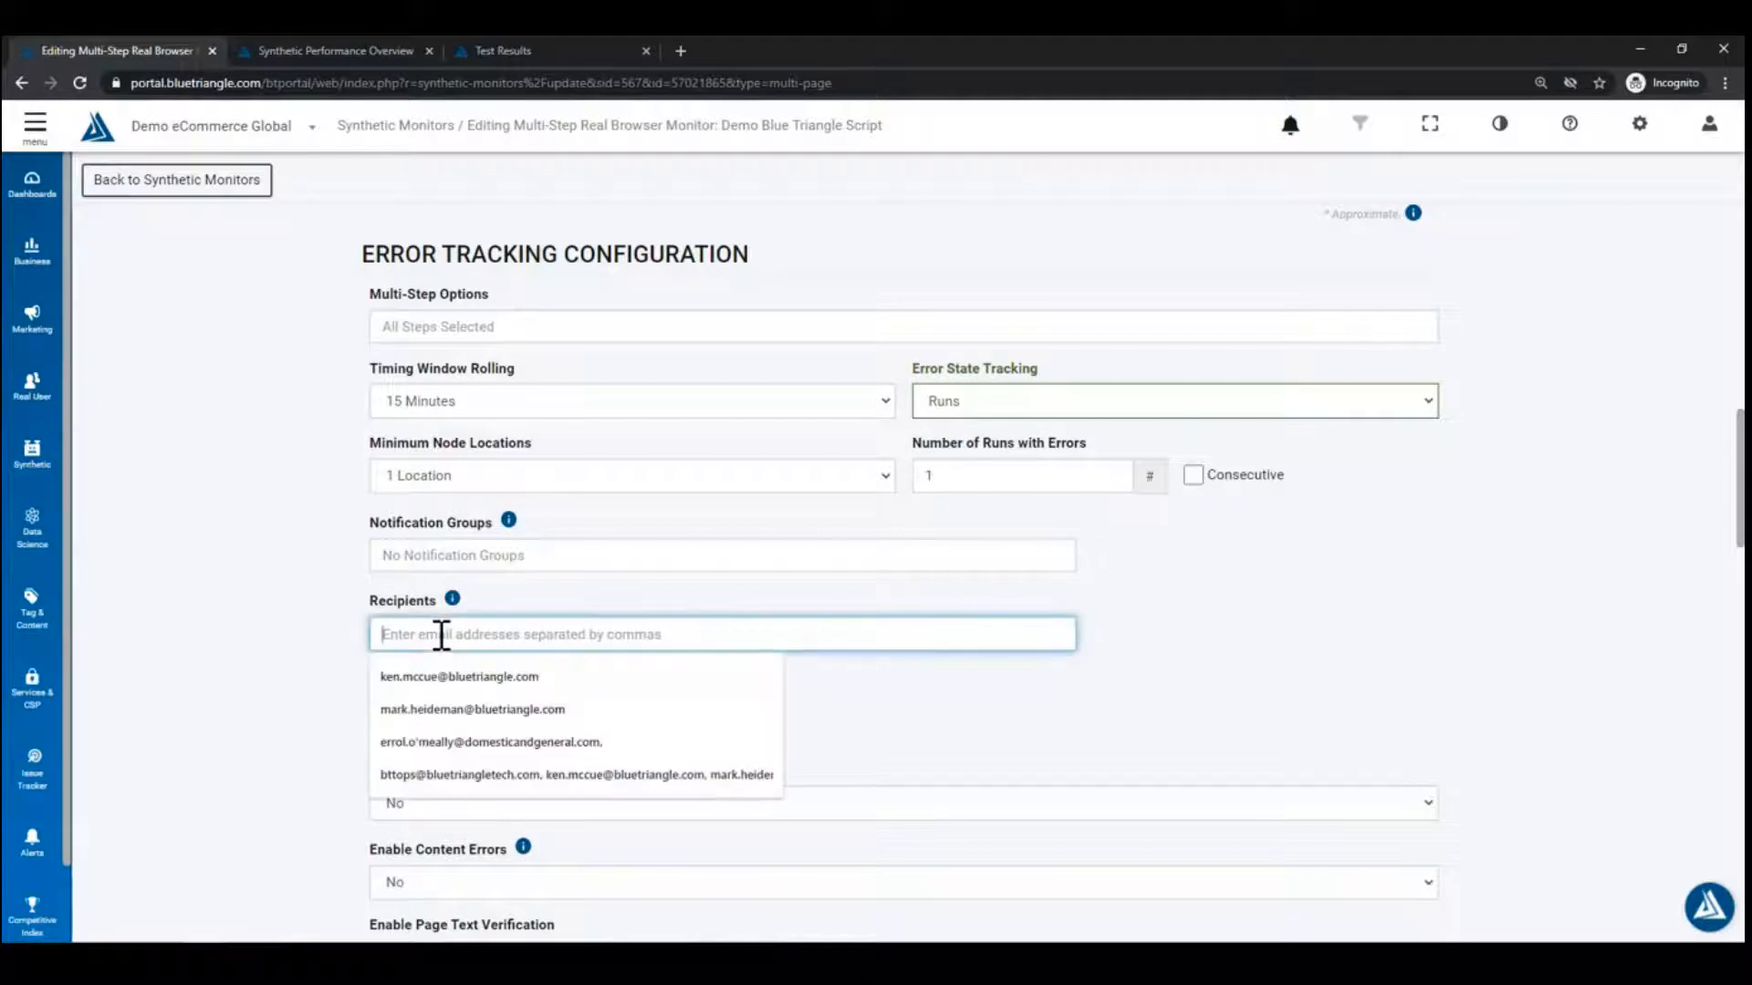
pyautogui.click(300, 613)
pyautogui.moveTo(520, 532)
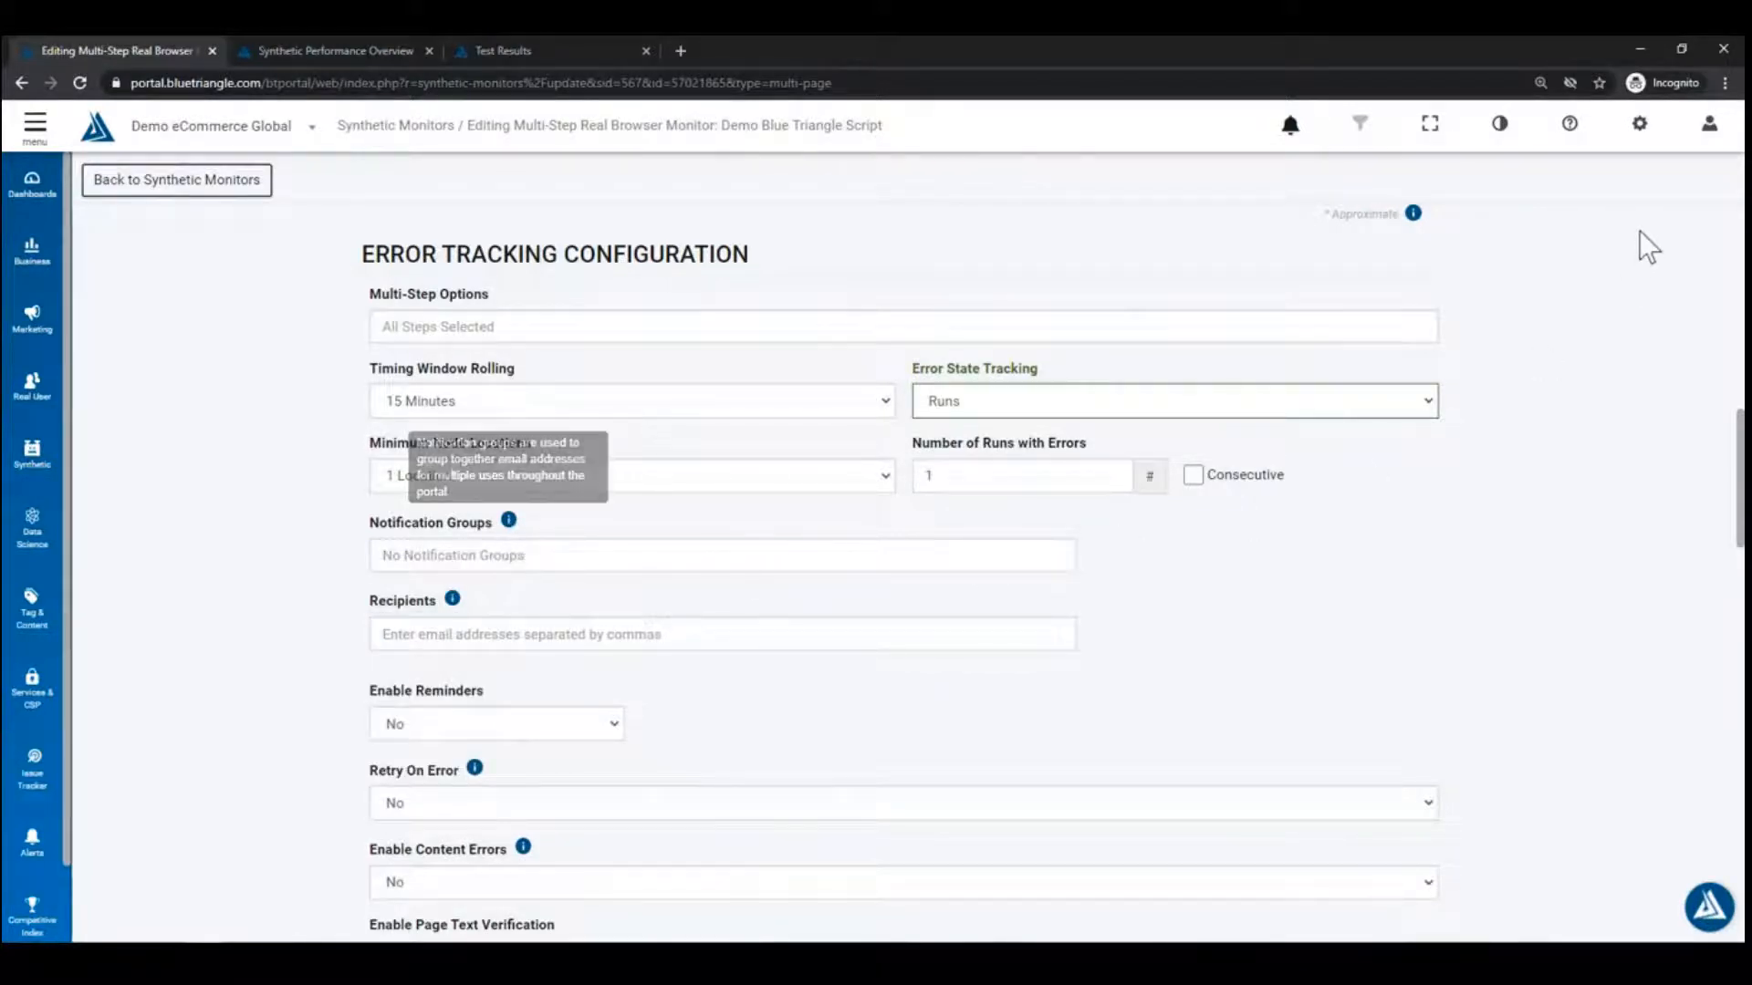
pyautogui.click(1639, 123)
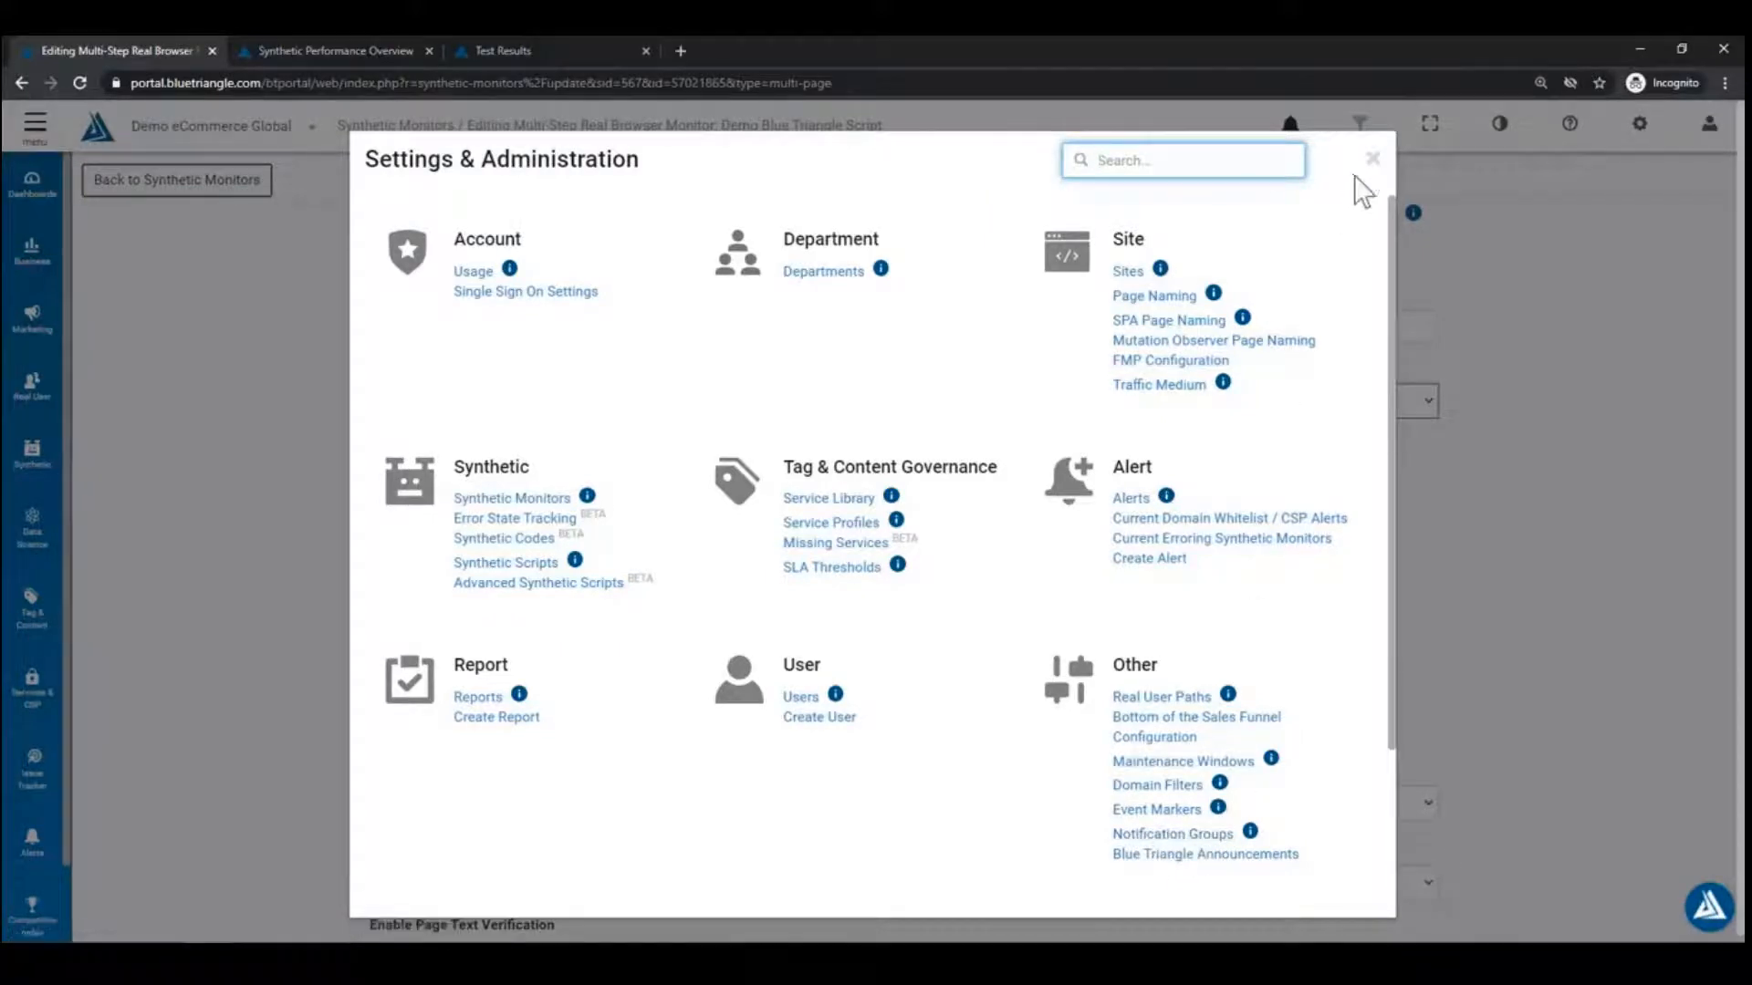
# Step: Close Settings & Administration and go to the Alerts page listing 41 alerts
pyautogui.click(1373, 161)
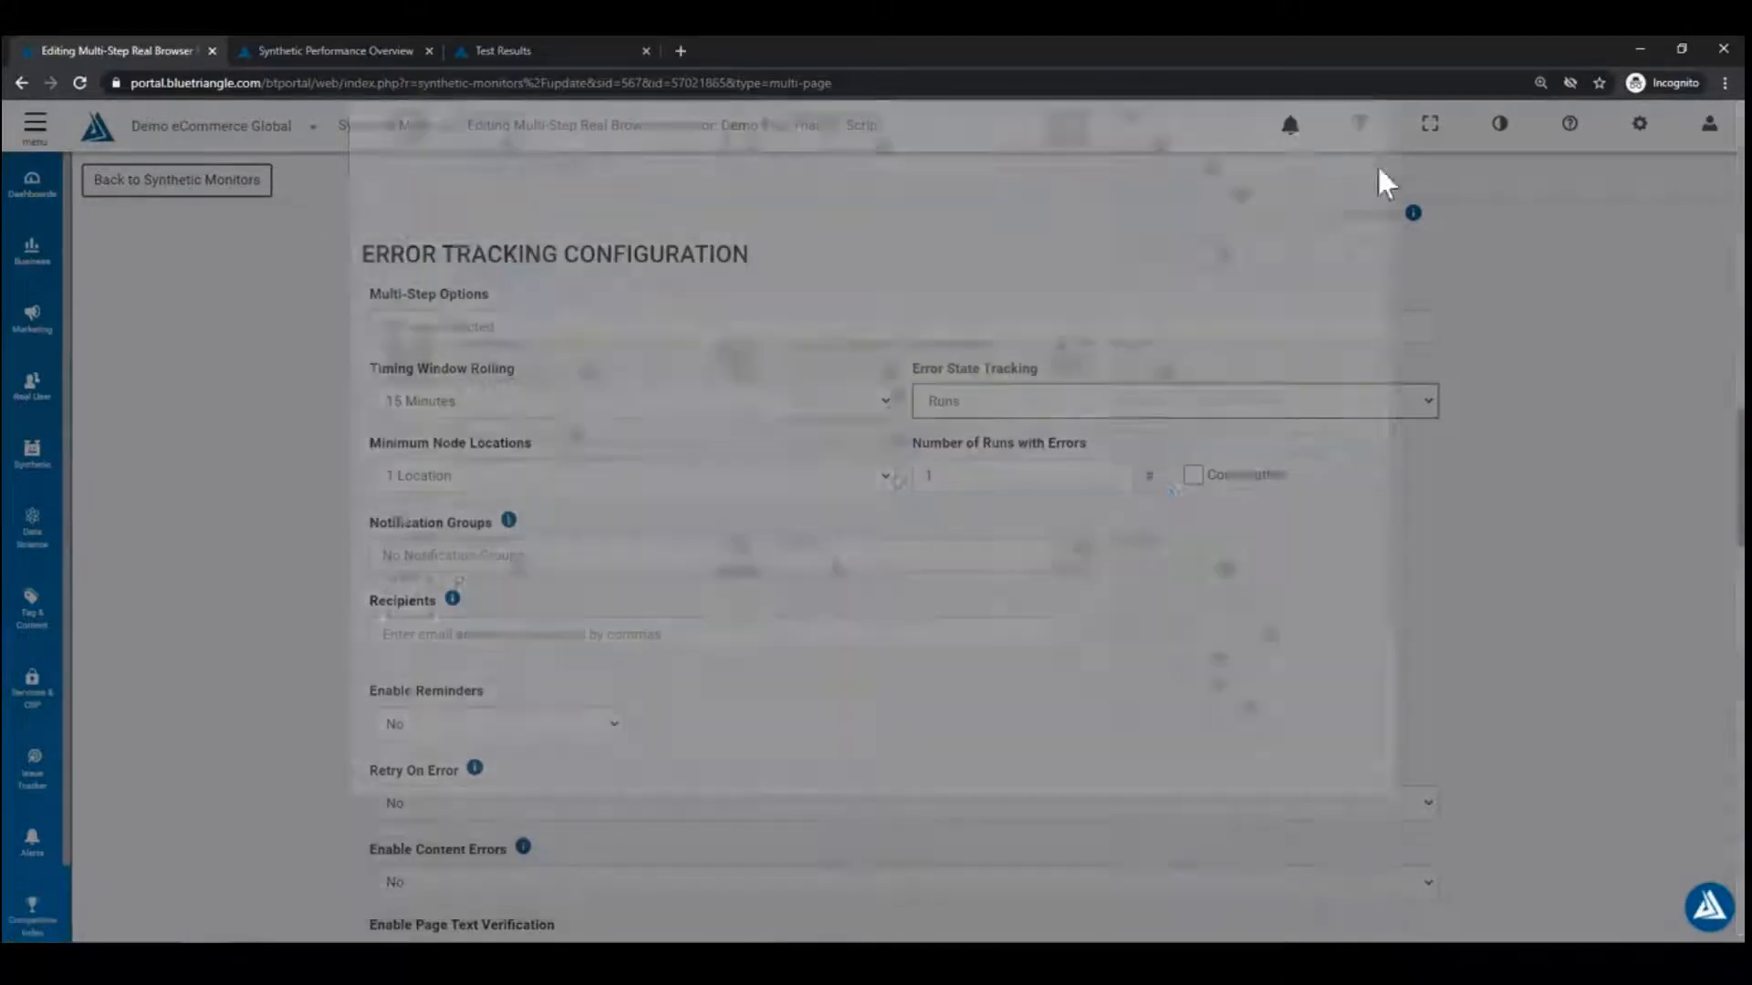
pyautogui.click(30, 857)
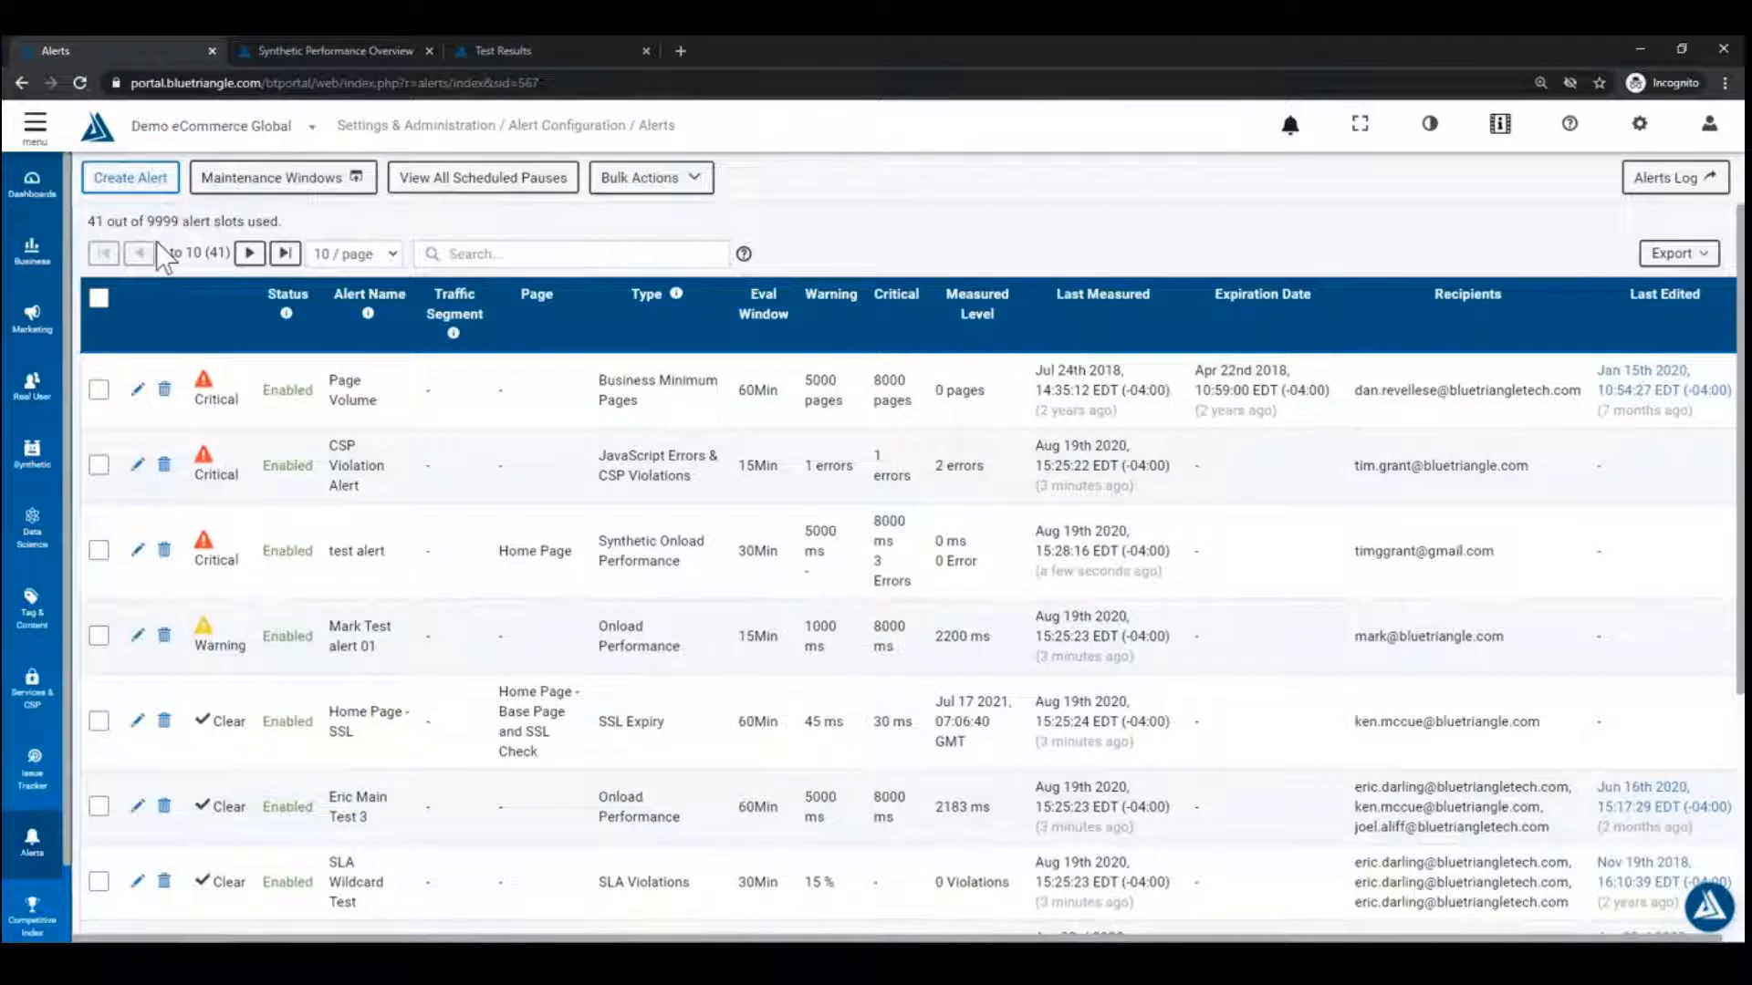
# Step: Start a new alert named 'Demo Alert 1'
pyautogui.click(155, 185)
pyautogui.click(885, 266)
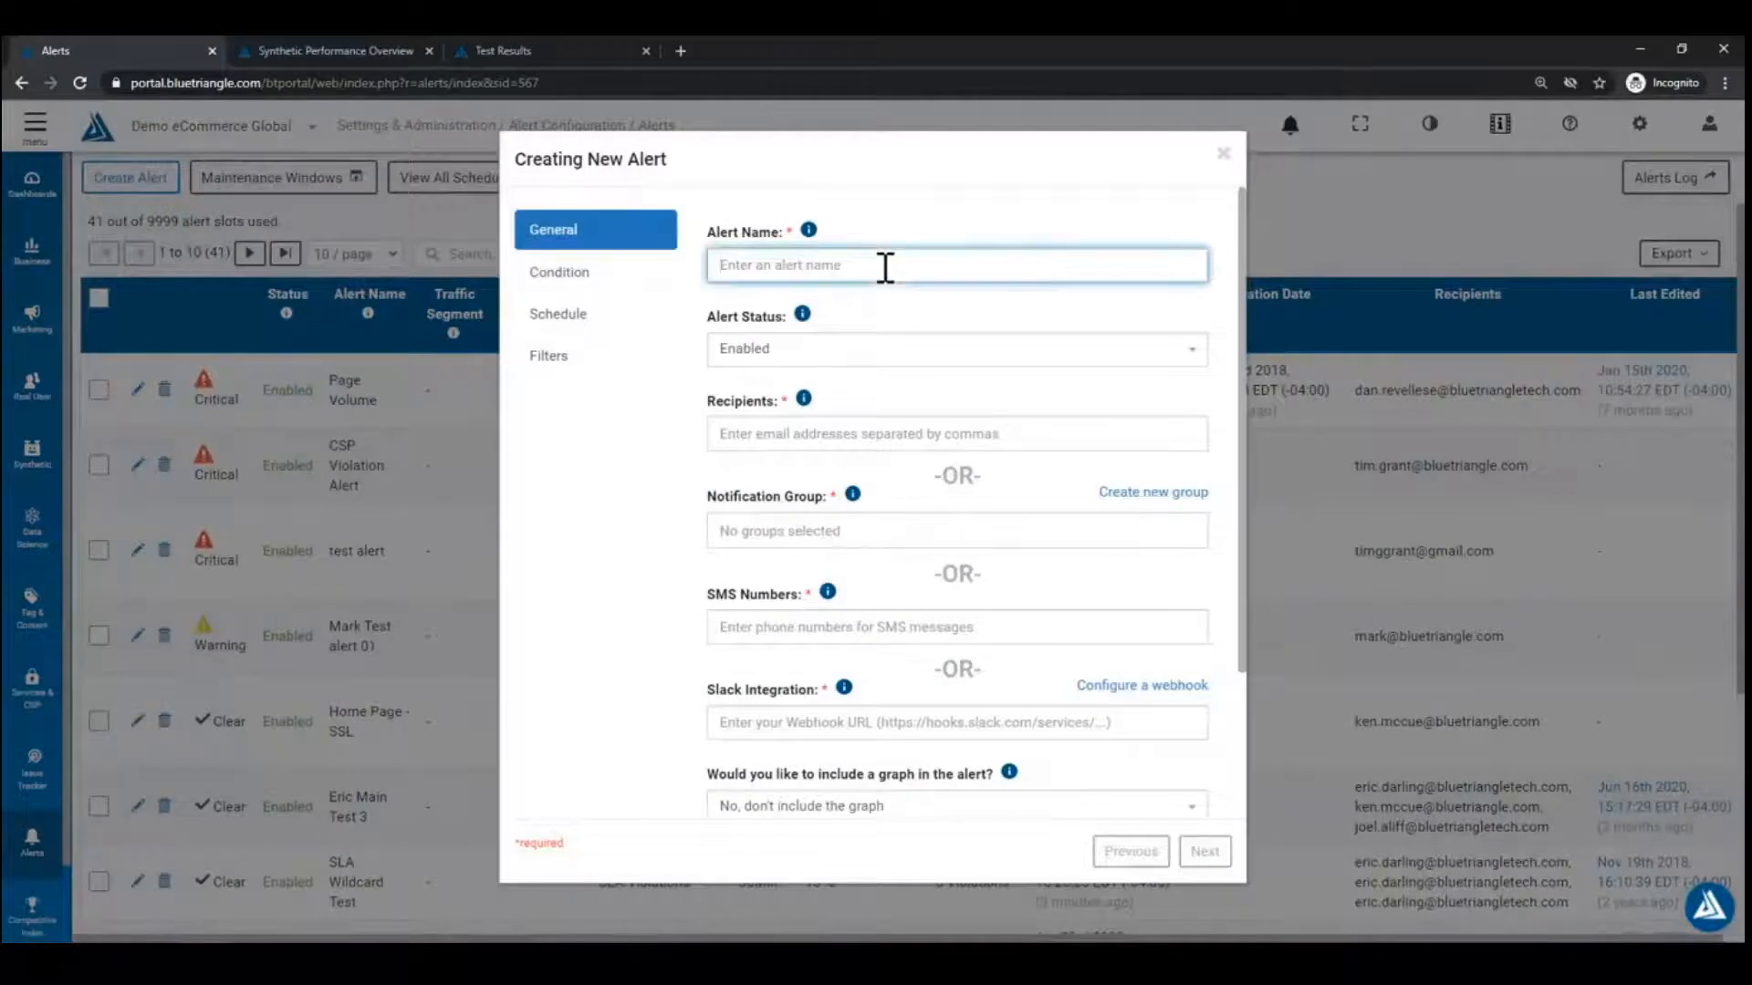
pyautogui.write('Demo Alert 1')
# Step: Enter the recipient's e-mail address and open notification group creation in a new tab
pyautogui.click(745, 438)
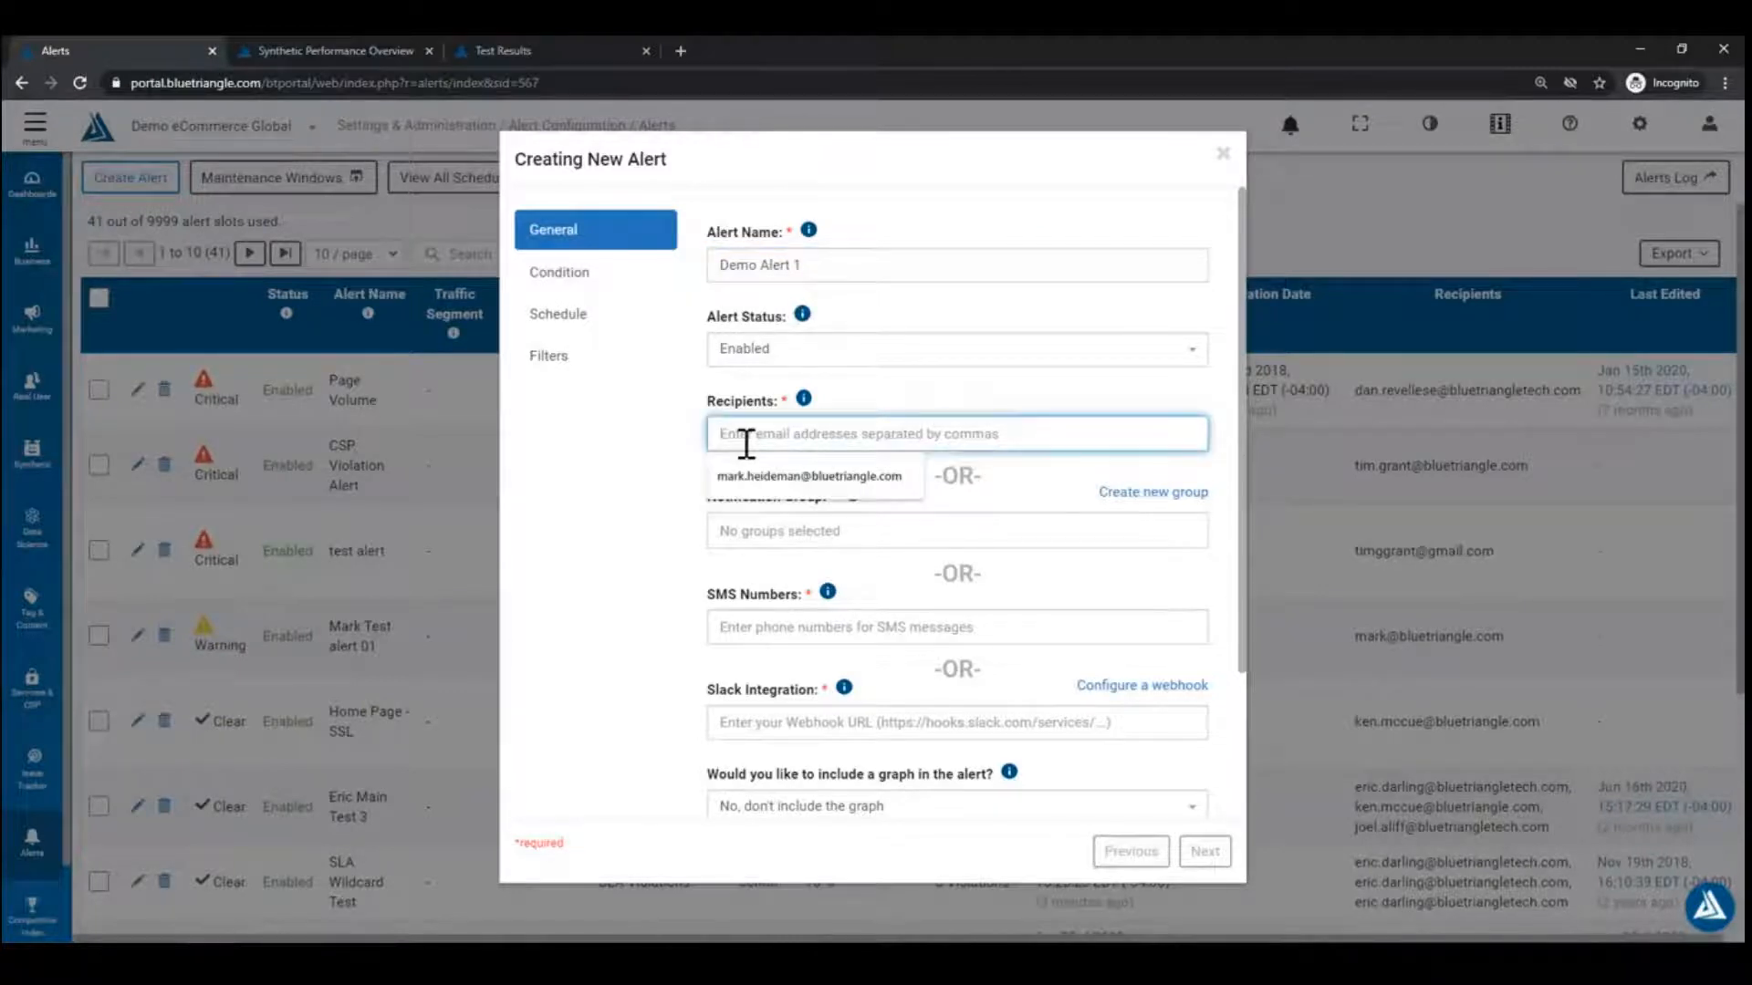
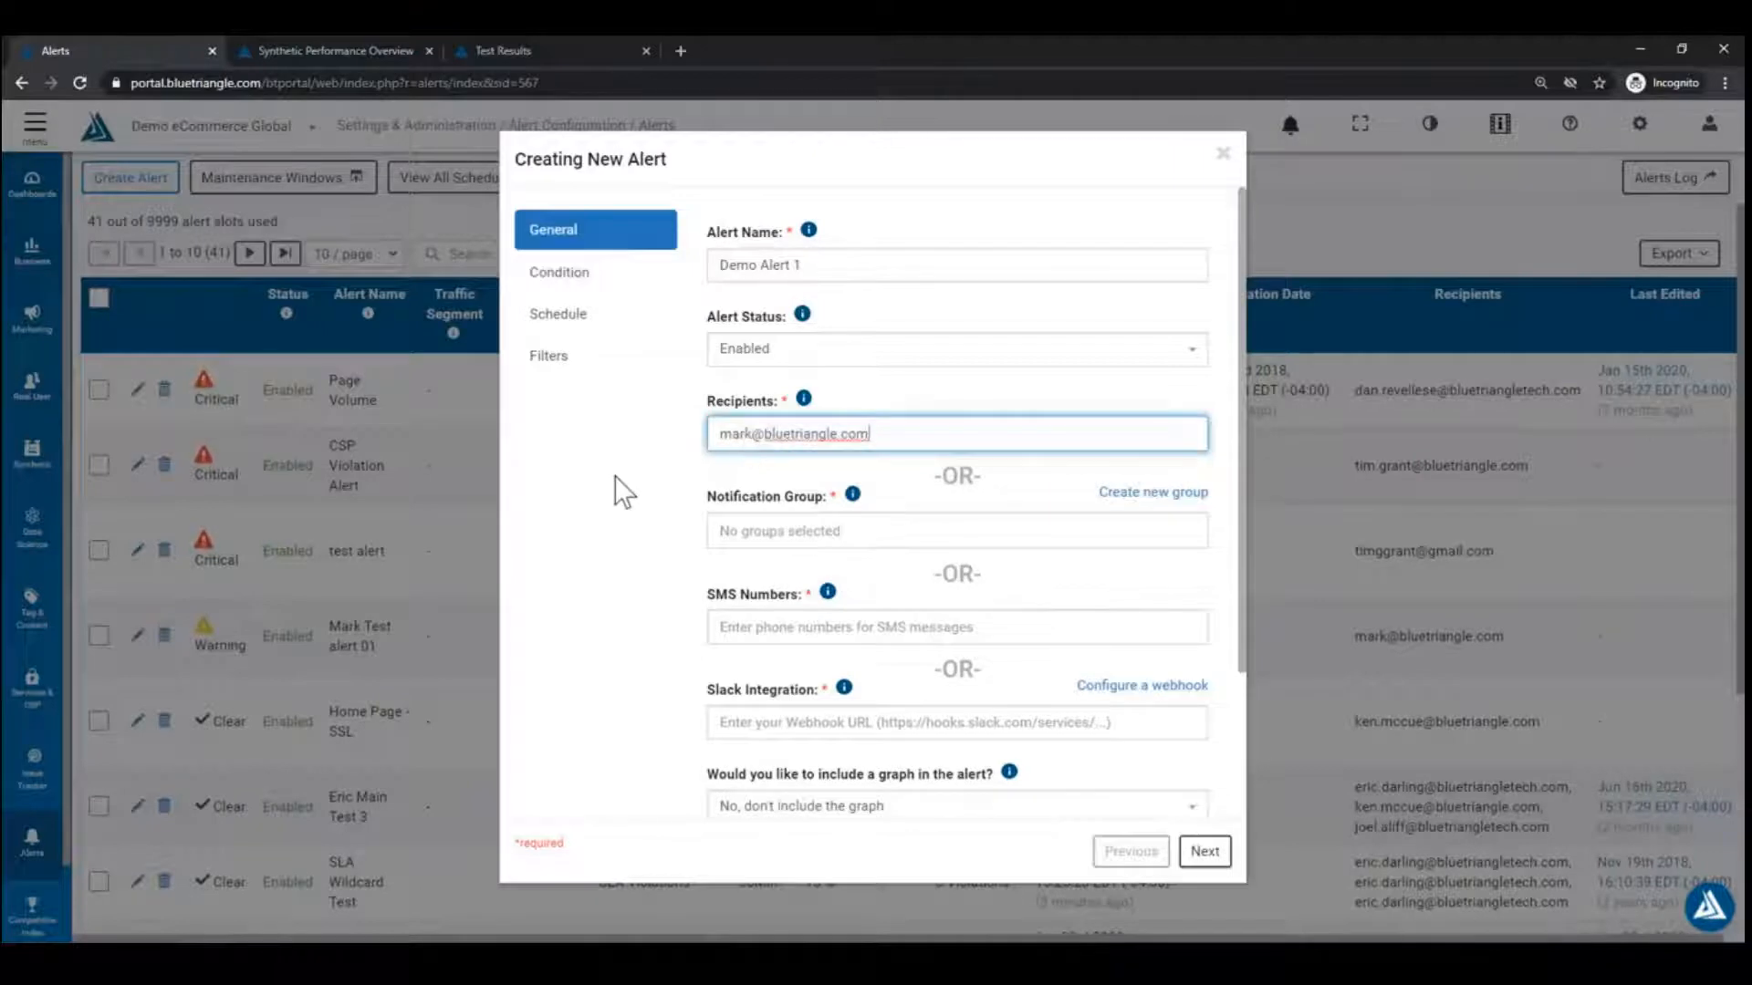
pyautogui.click(615, 475)
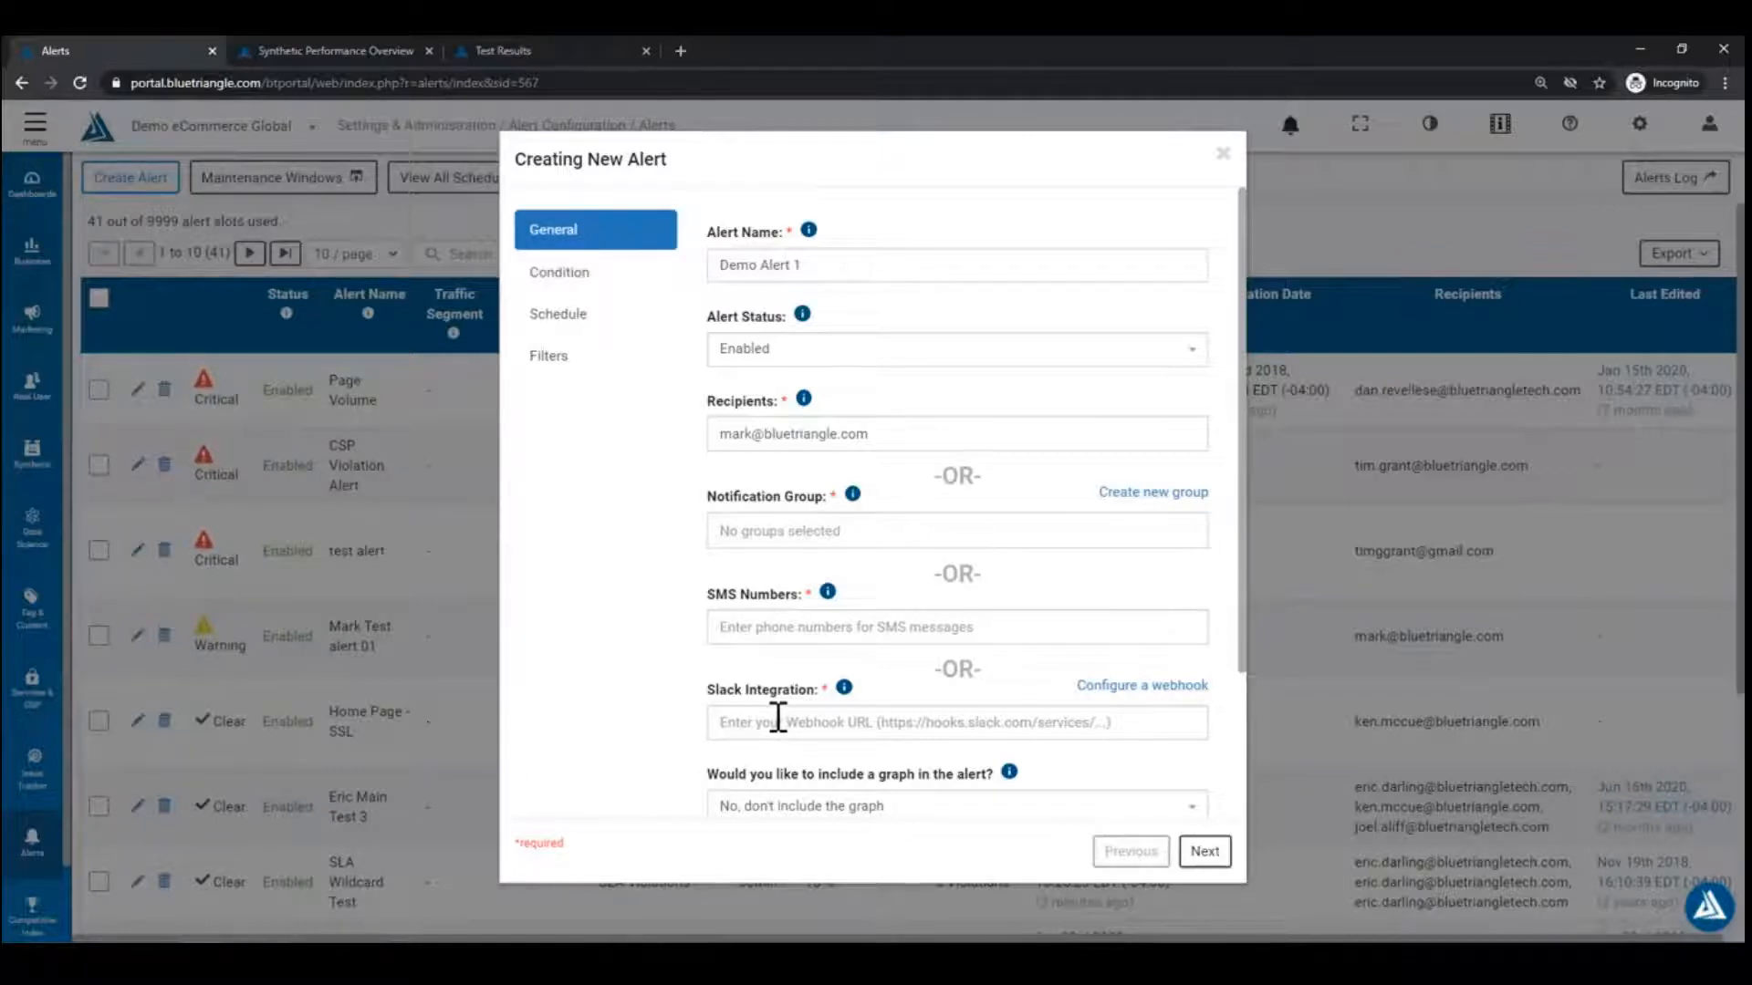
pyautogui.keyDown('ctrl'); pyautogui.click(1177, 494); pyautogui.keyUp('ctrl')
pyautogui.click(330, 49)
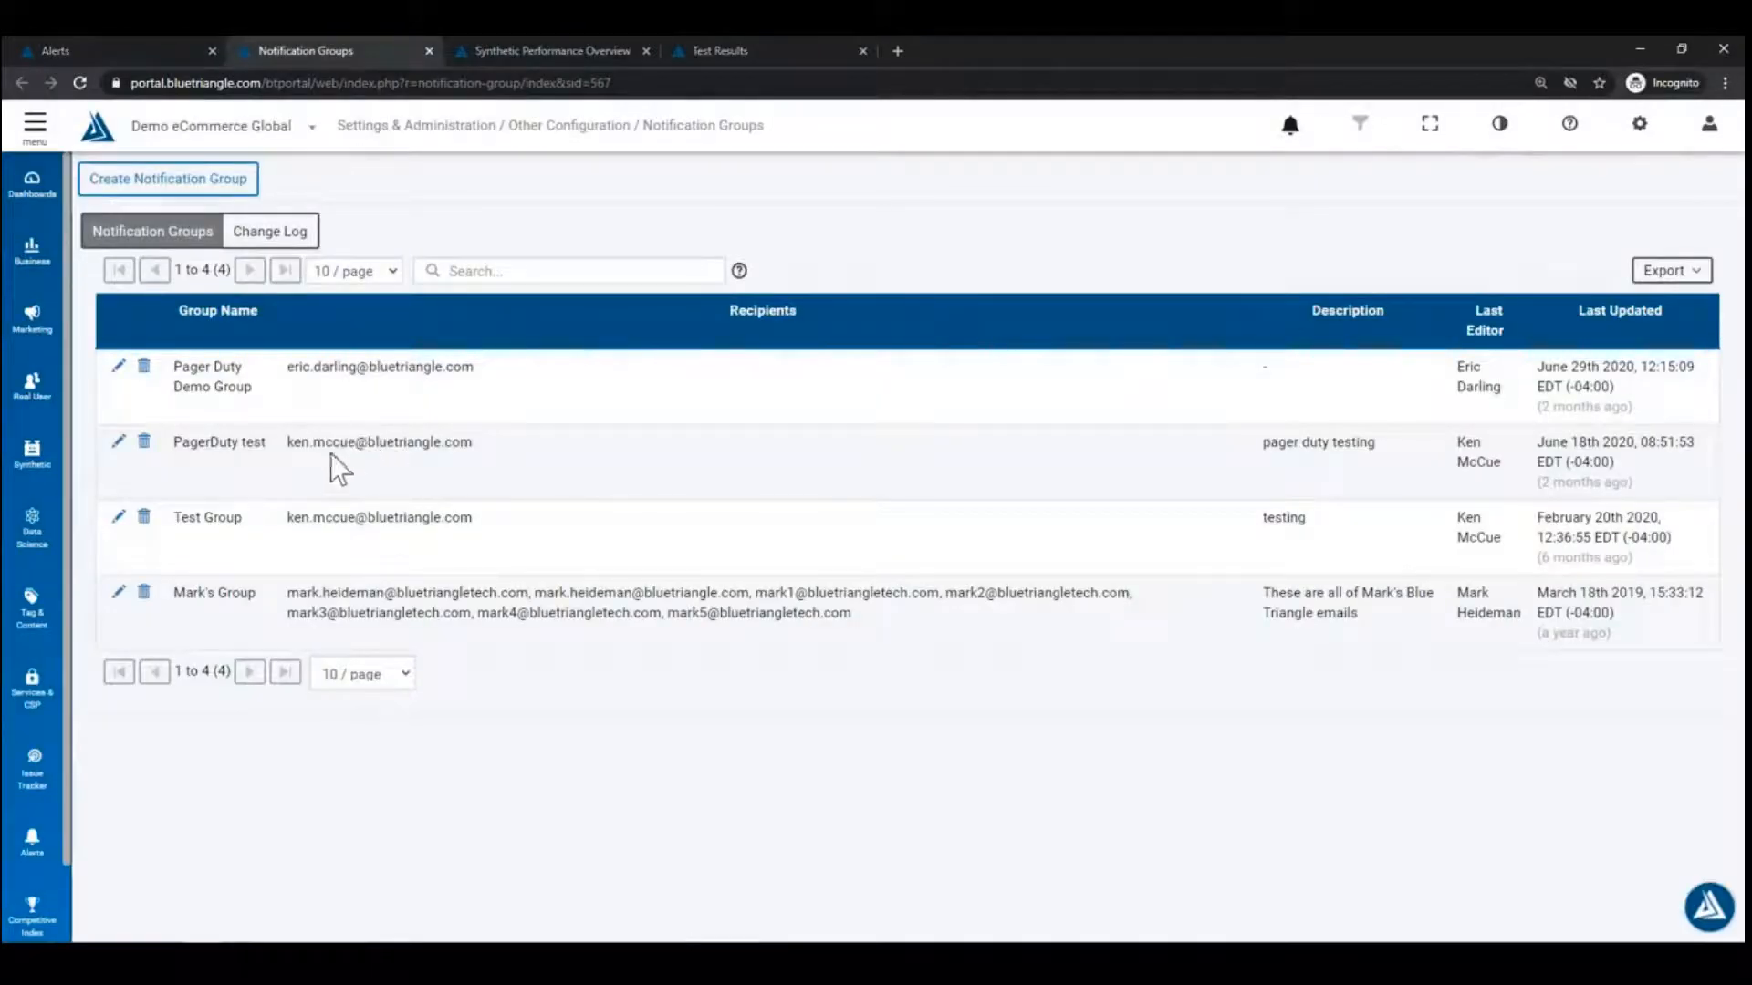
pyautogui.click(214, 178)
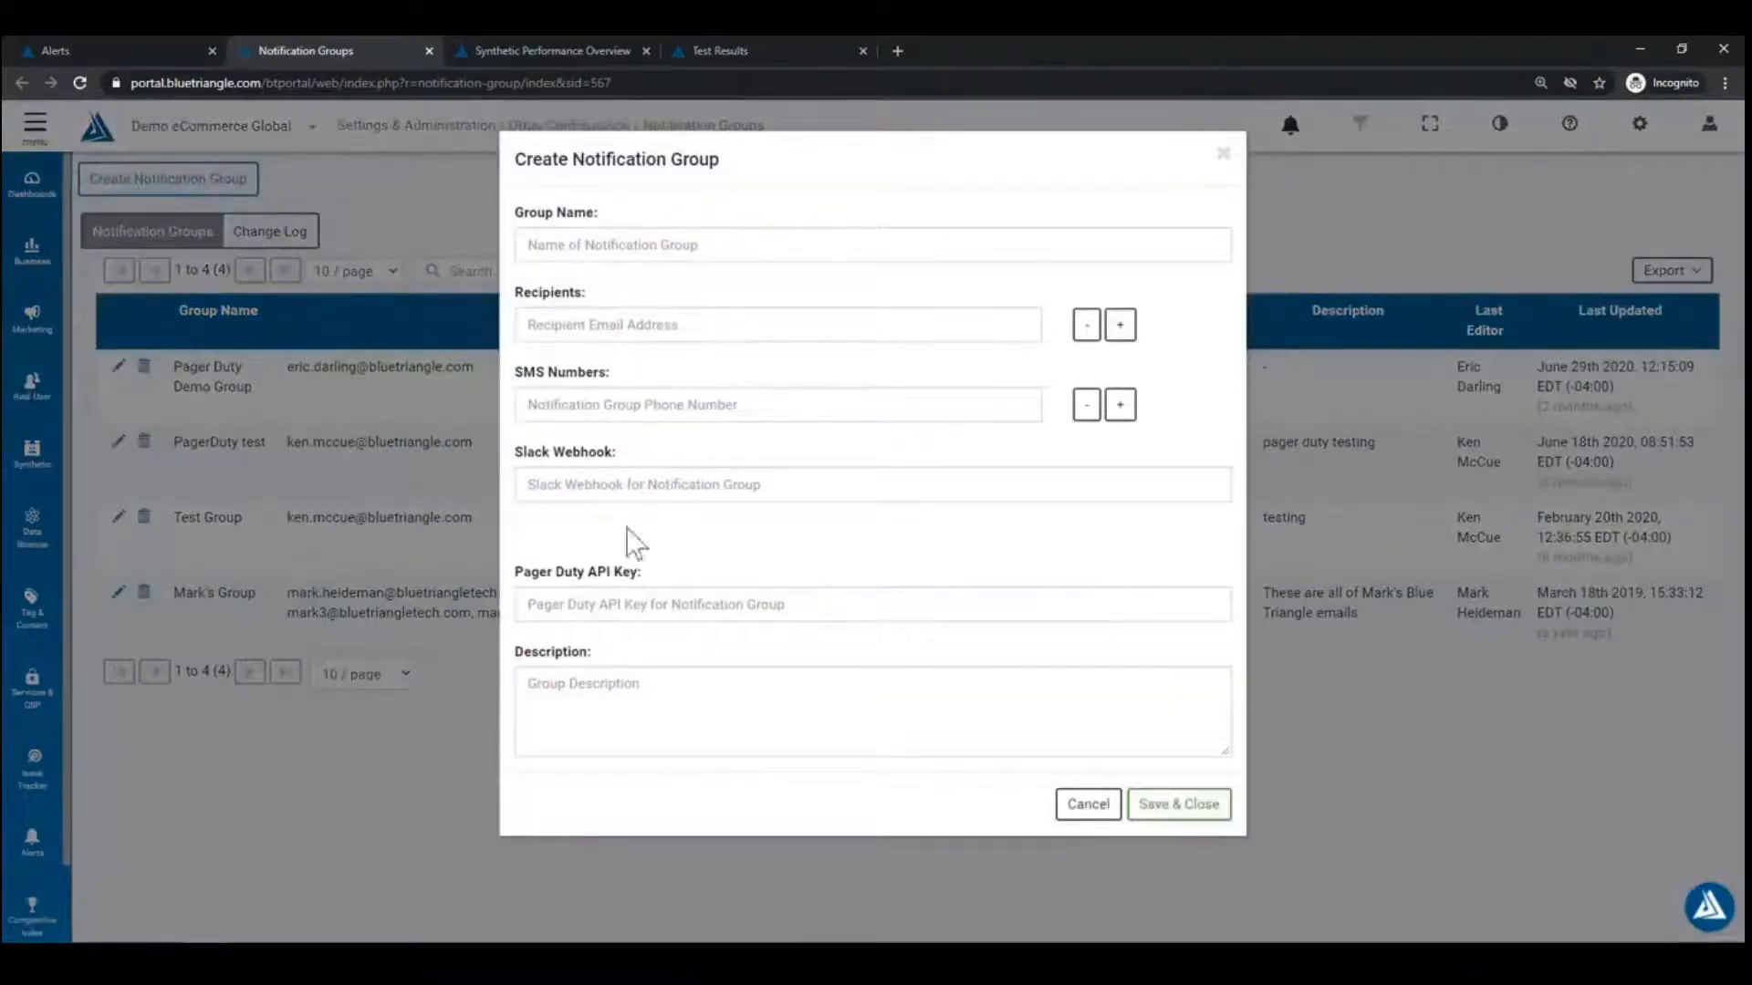
pyautogui.click(654, 603)
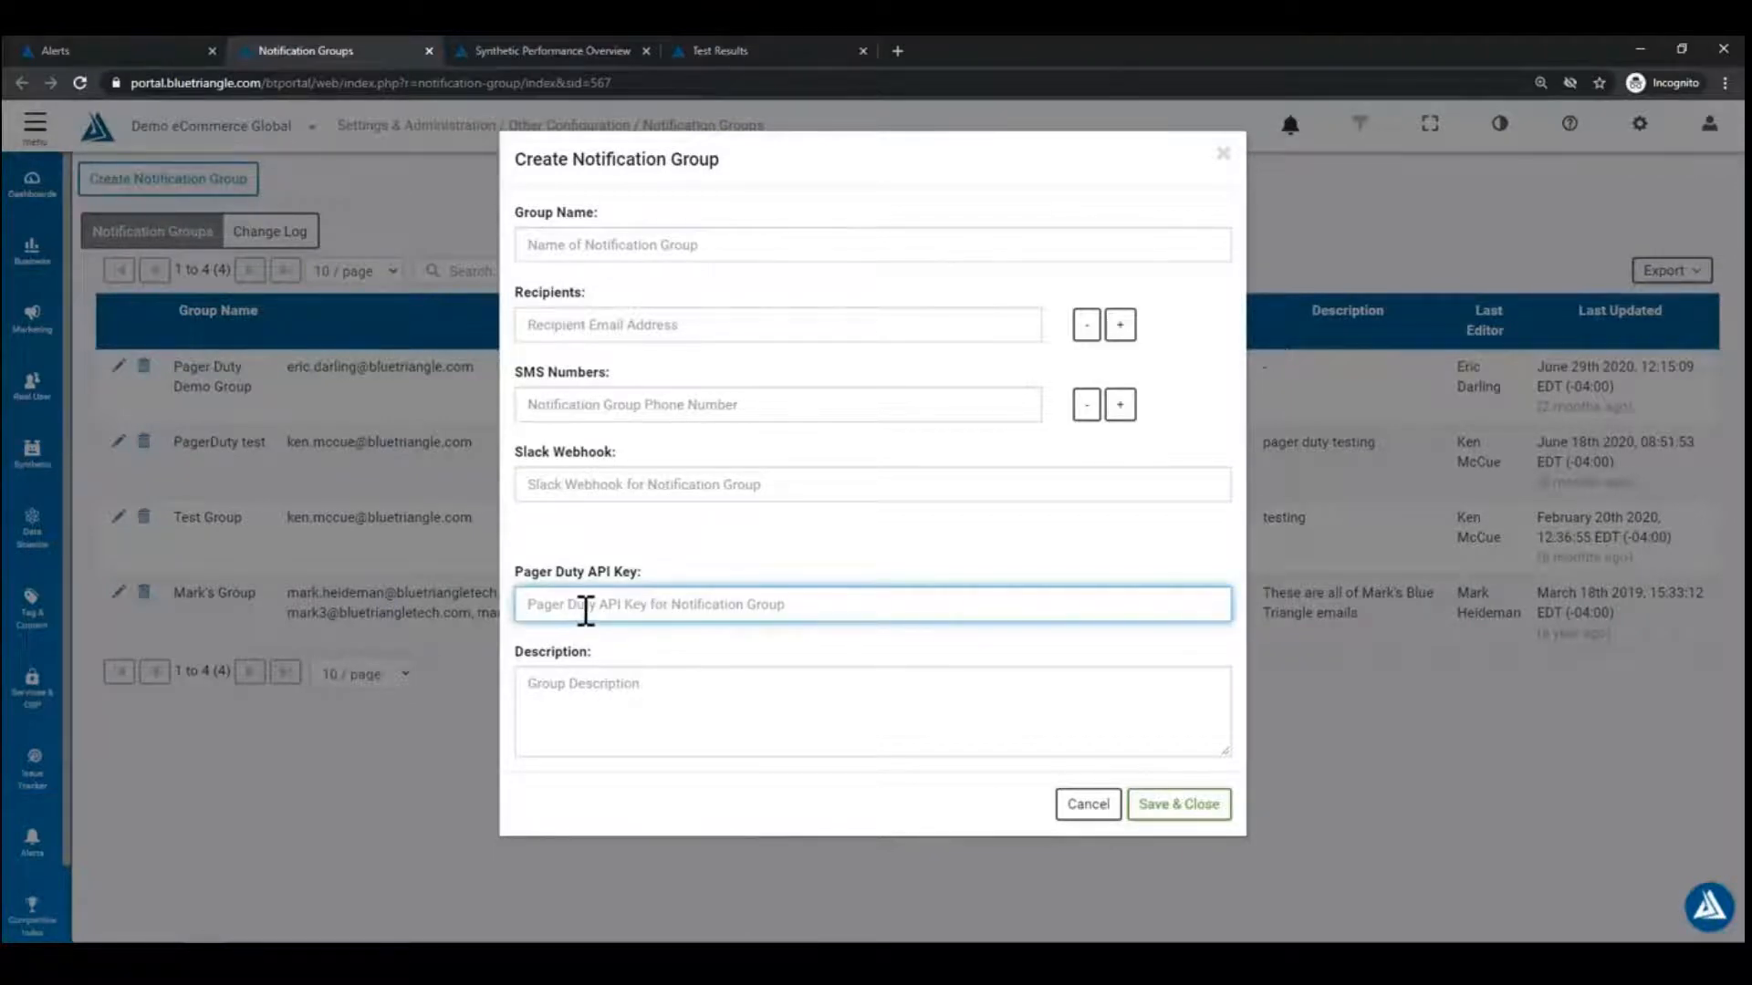
pyautogui.click(1101, 814)
pyautogui.click(96, 50)
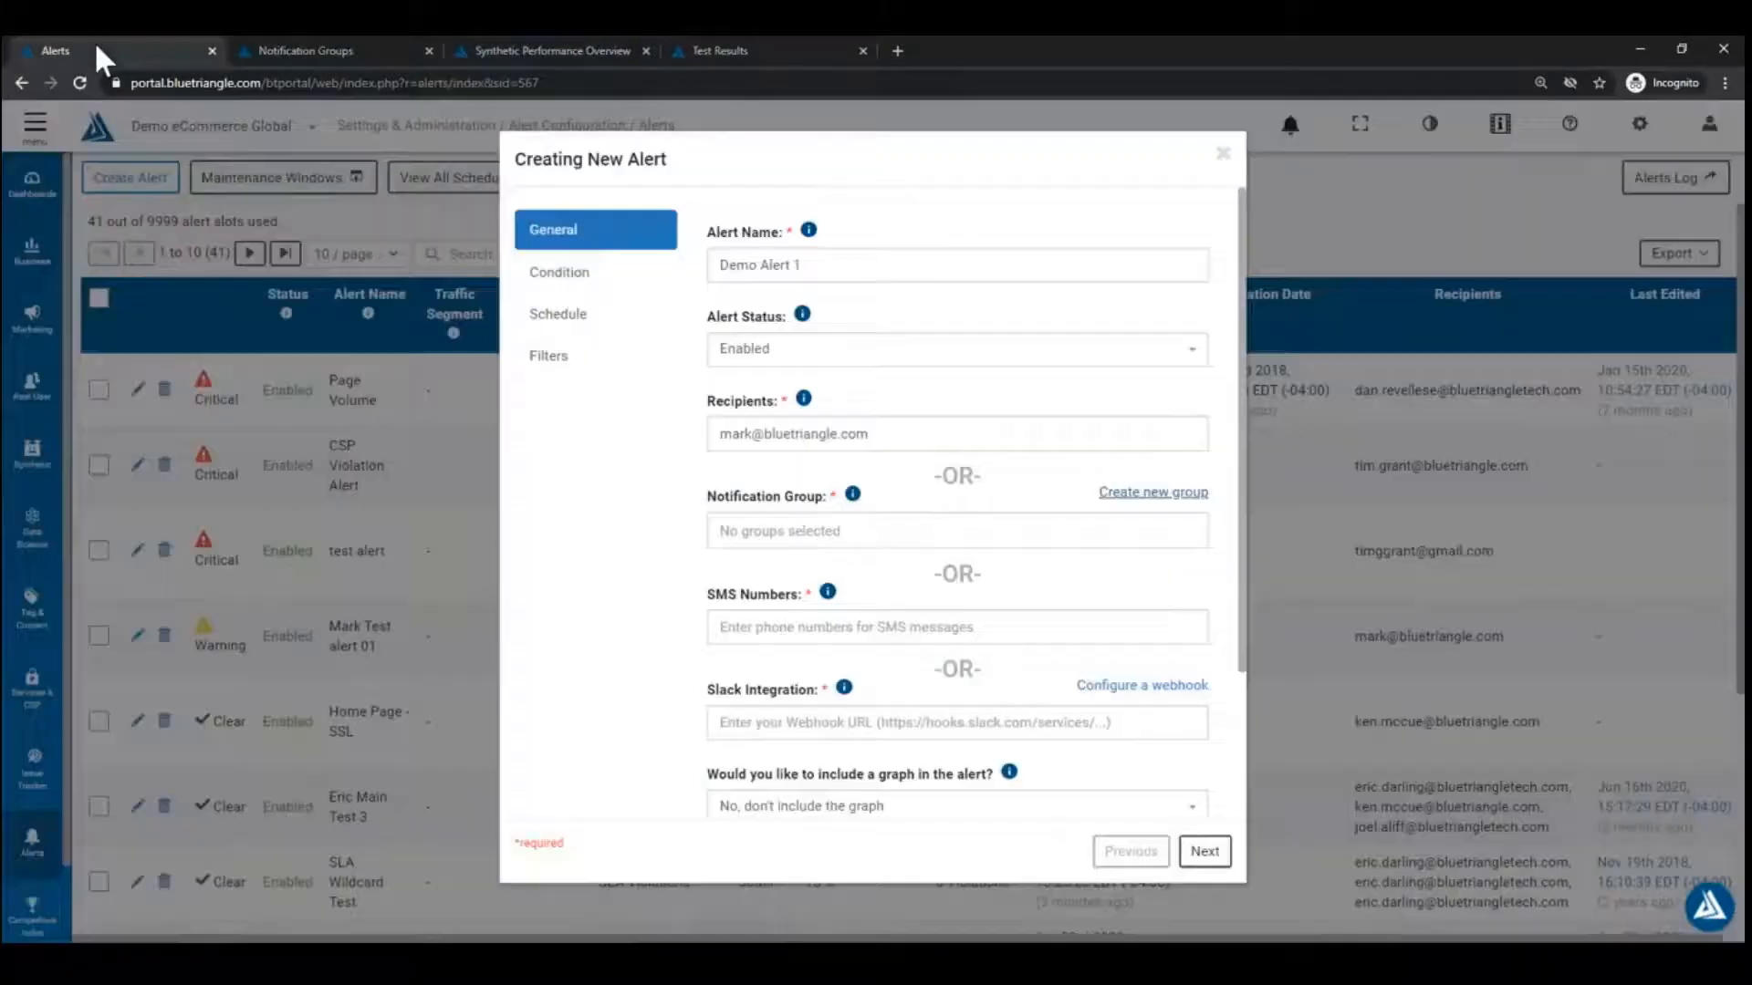
# Step: On the Condition step, keep Real User data, Performance / Business type, Fixed Value threshold, and review alerting metrics
pyautogui.click(874, 431)
pyautogui.scroll(-2, 624, 520)
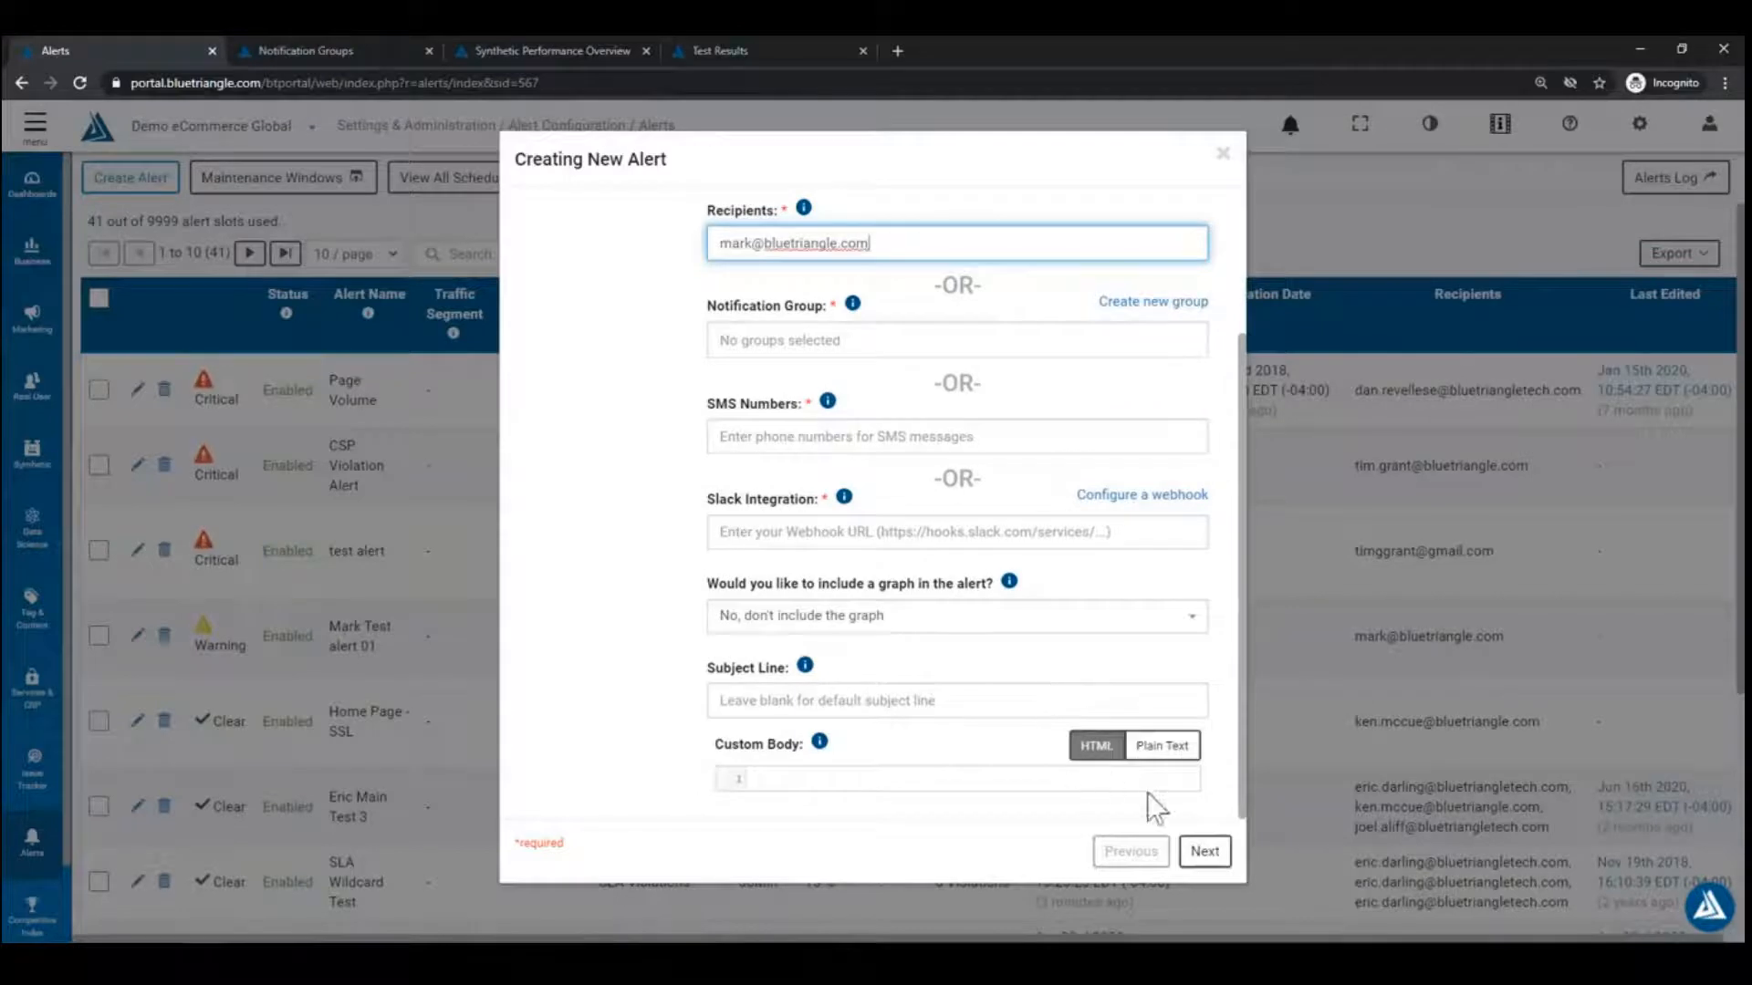
pyautogui.click(1204, 852)
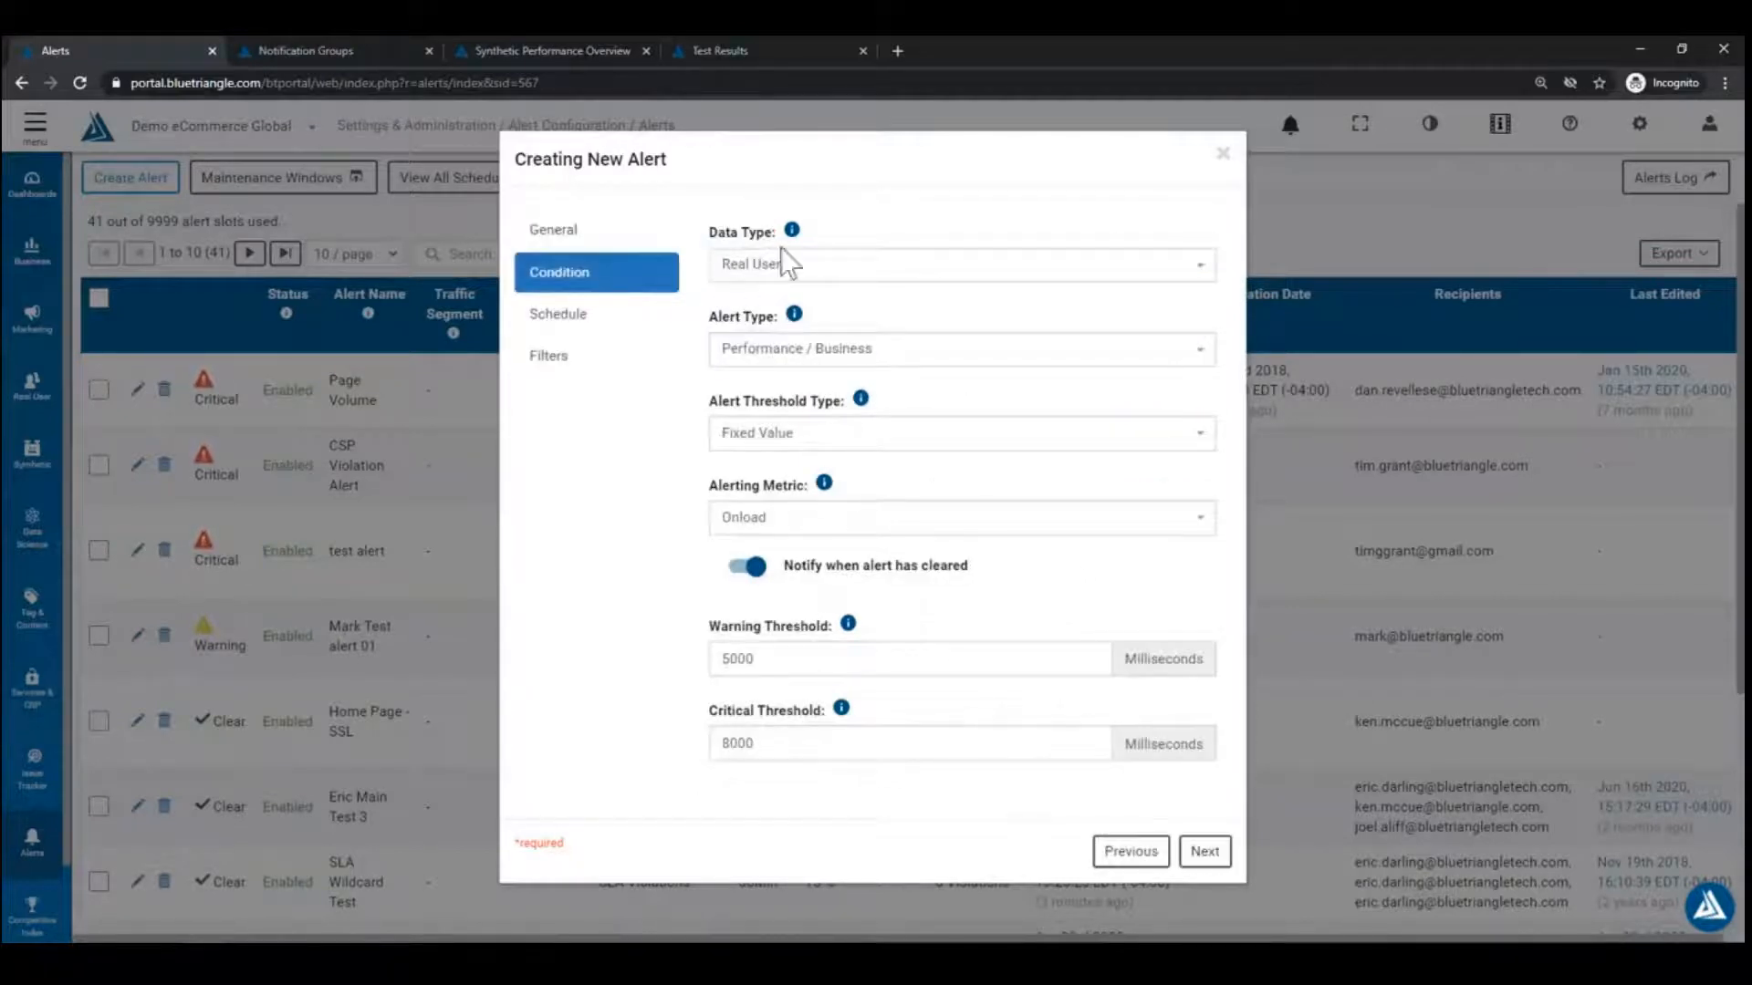
pyautogui.click(943, 266)
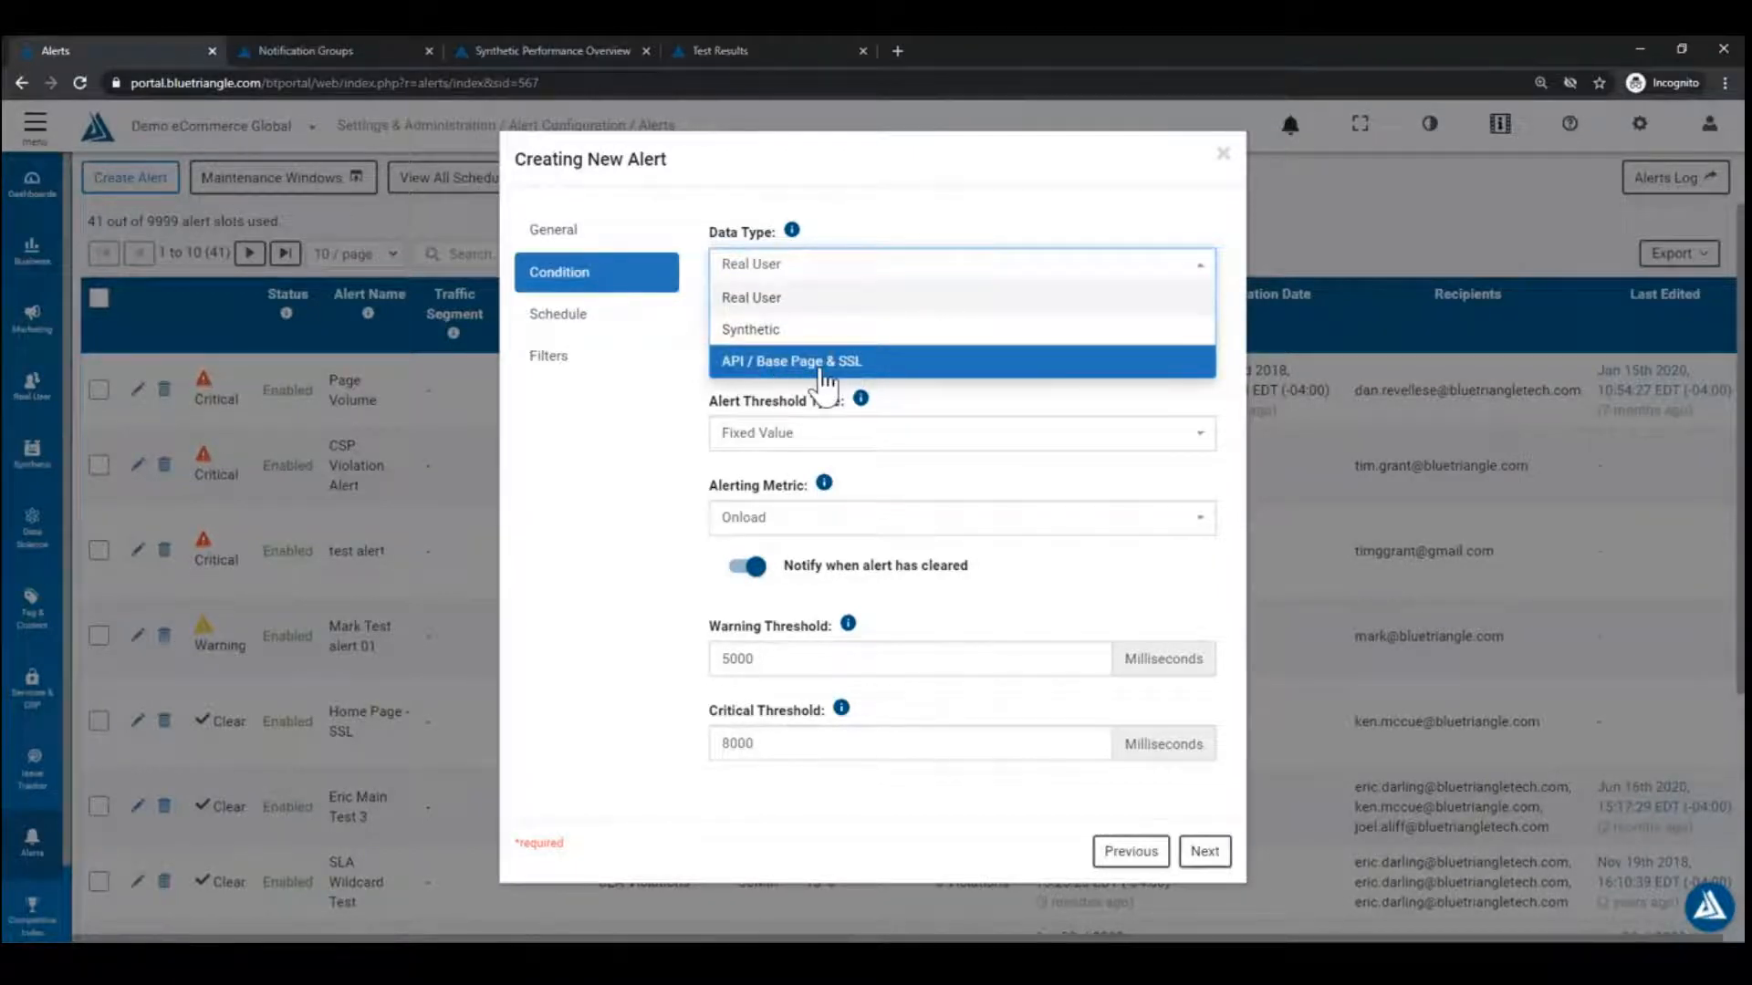
pyautogui.click(699, 407)
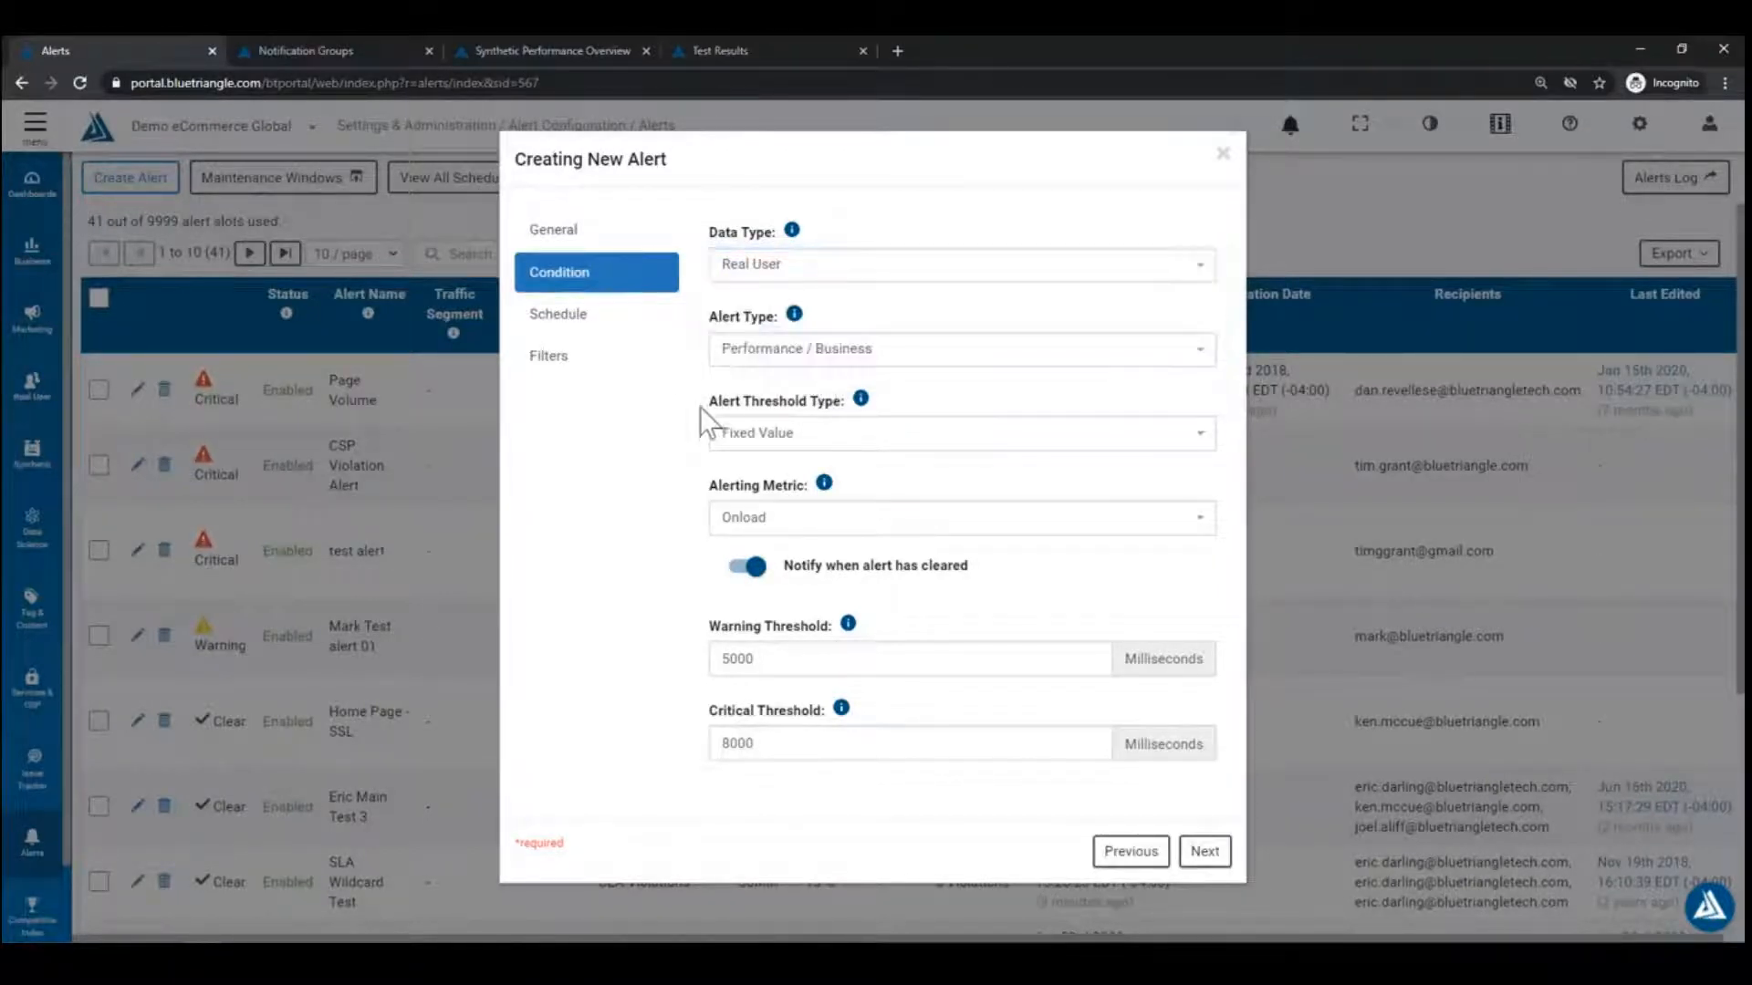
pyautogui.click(927, 358)
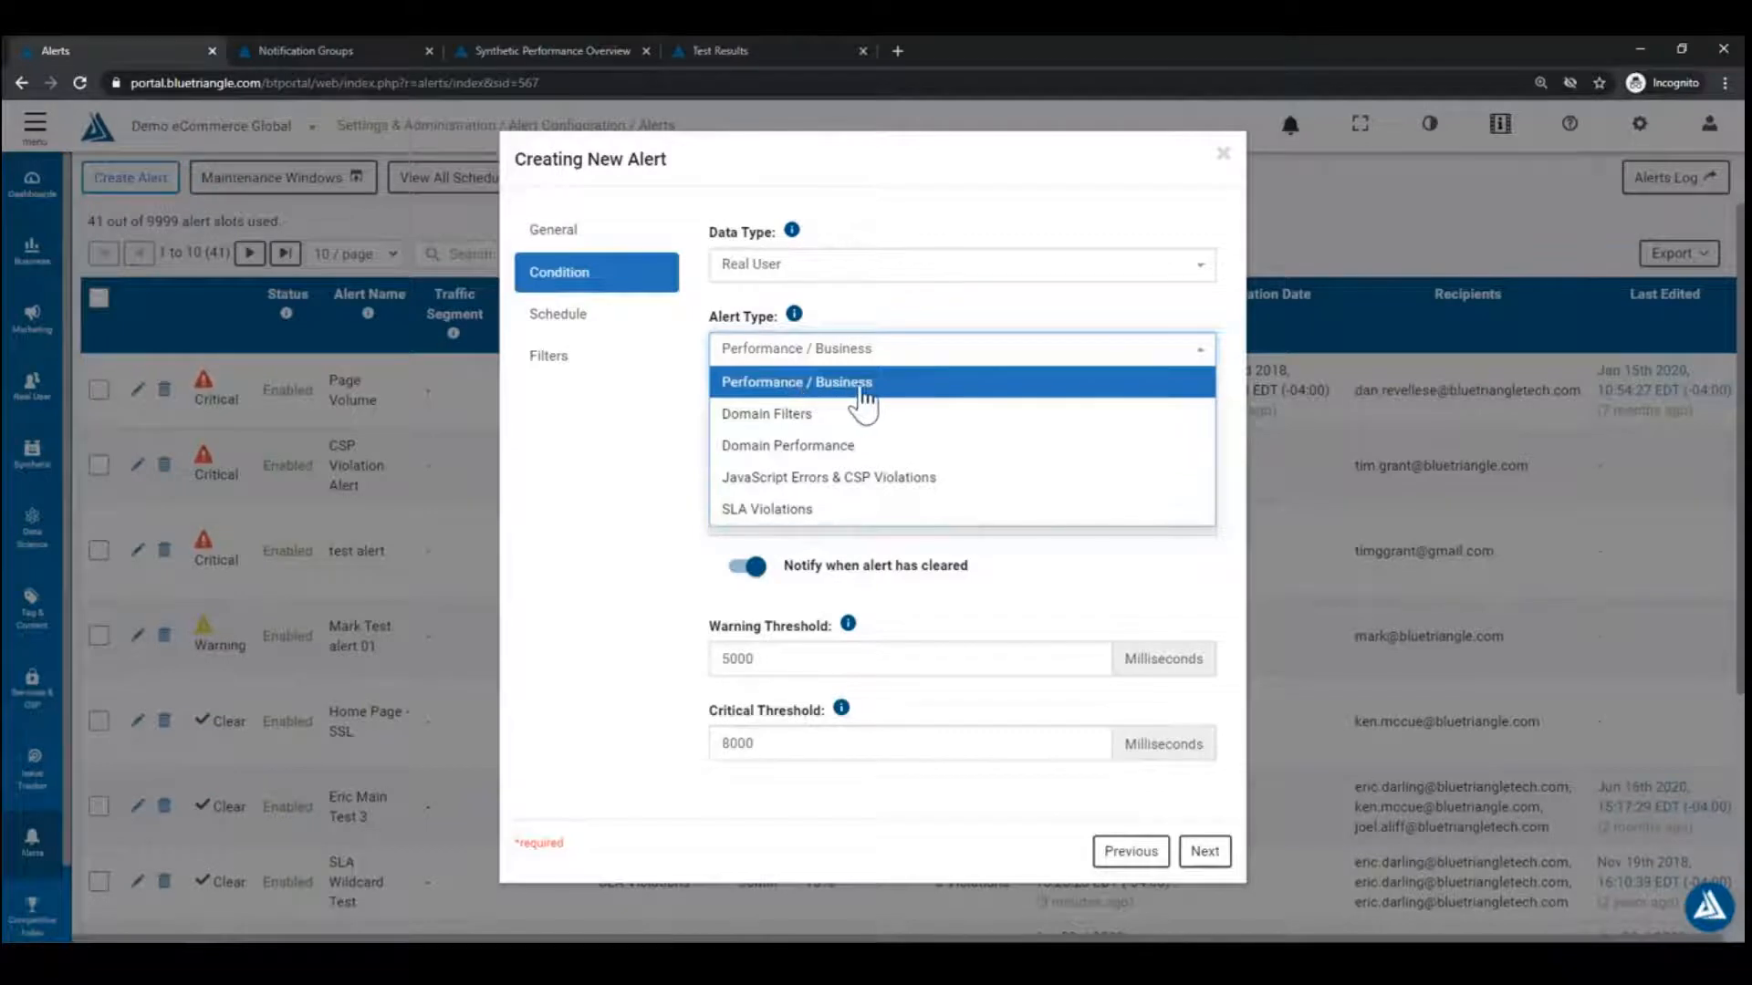
pyautogui.click(950, 337)
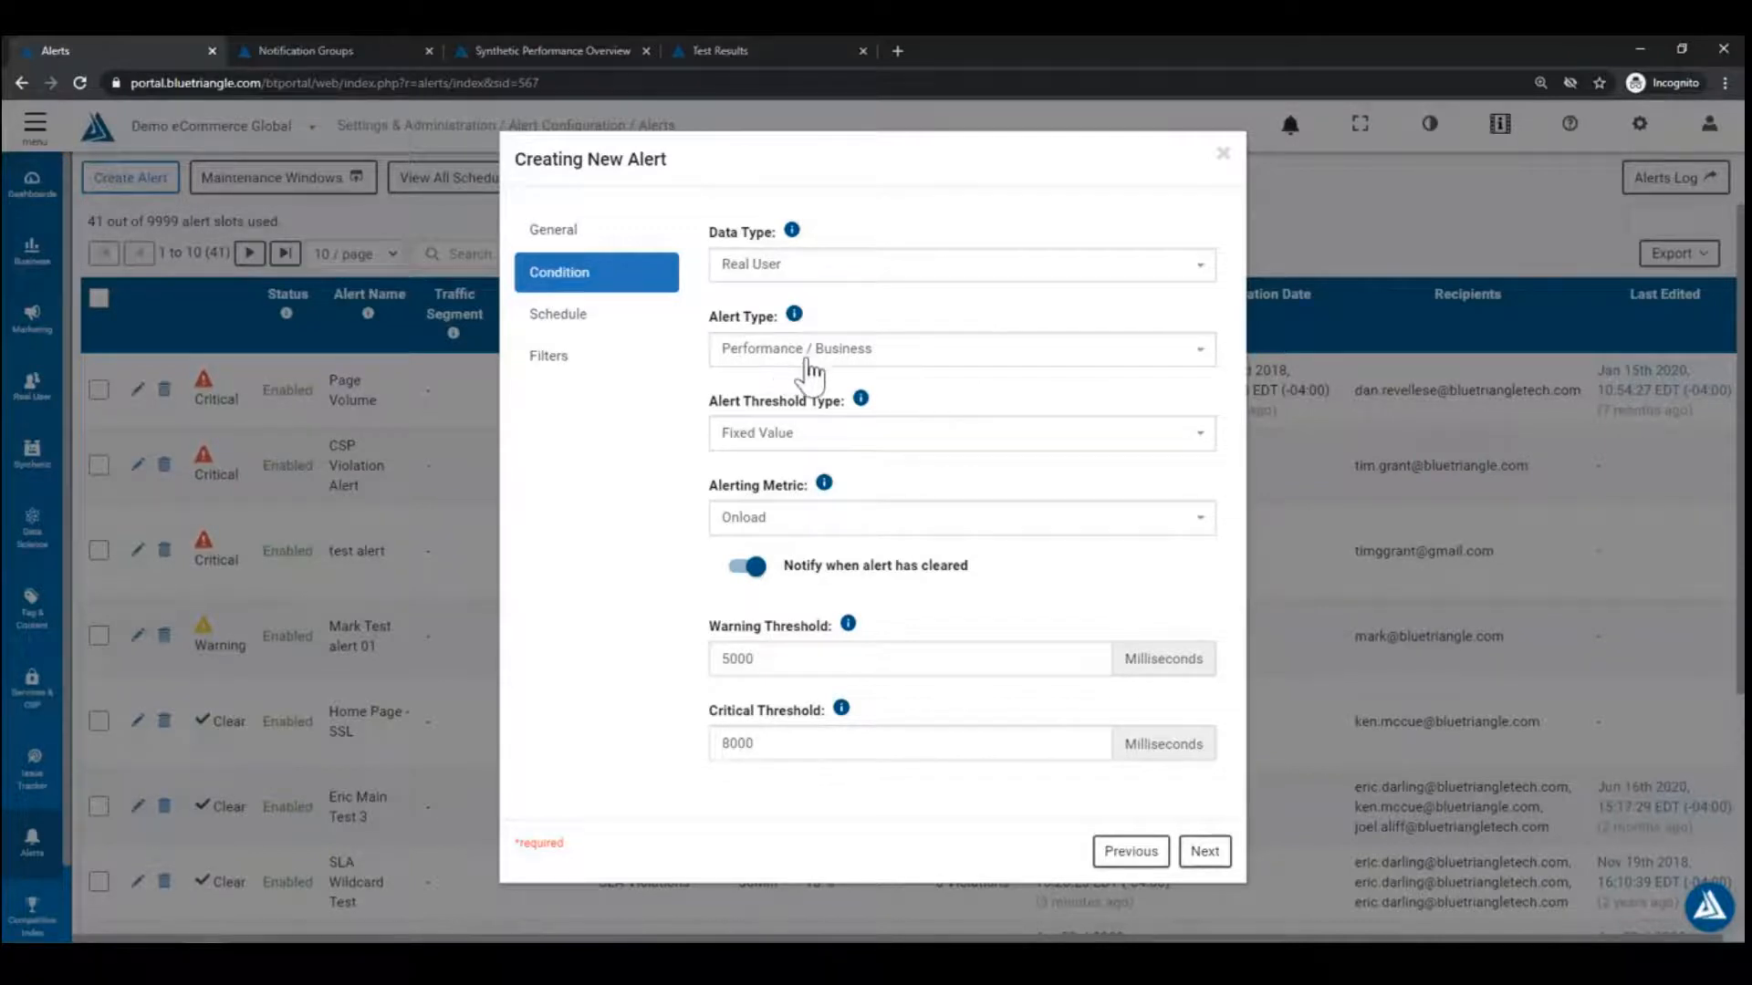
pyautogui.click(856, 437)
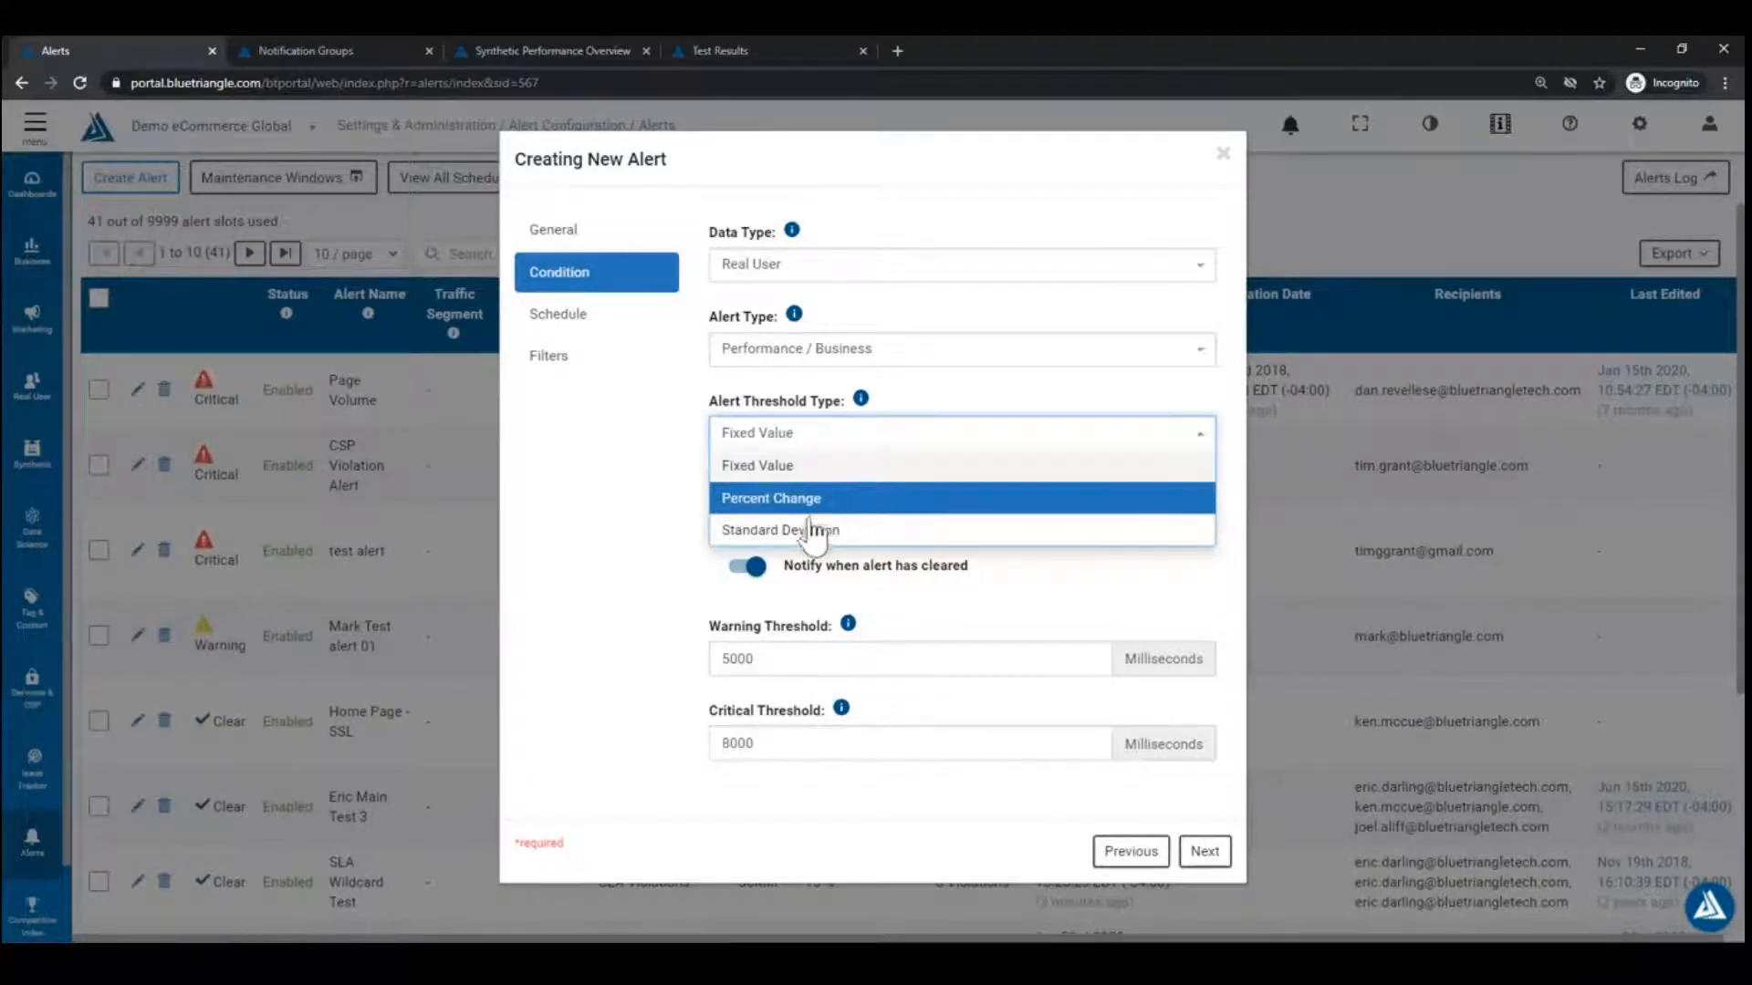
pyautogui.click(671, 495)
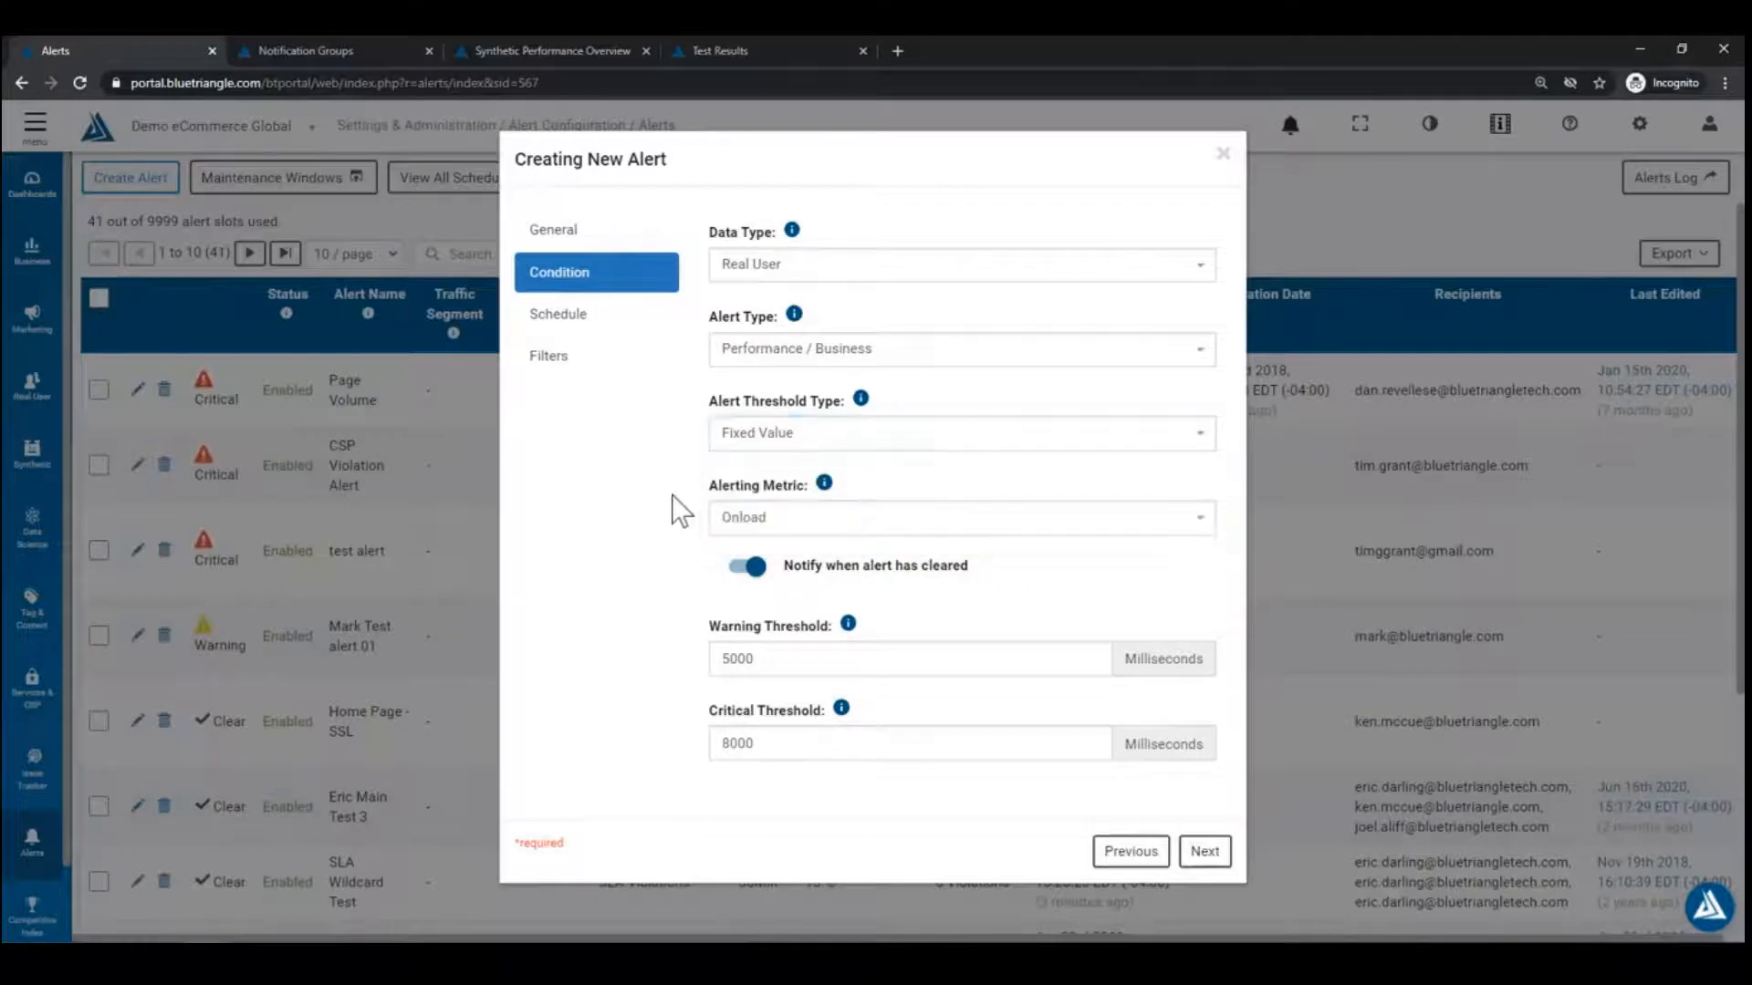
pyautogui.click(894, 522)
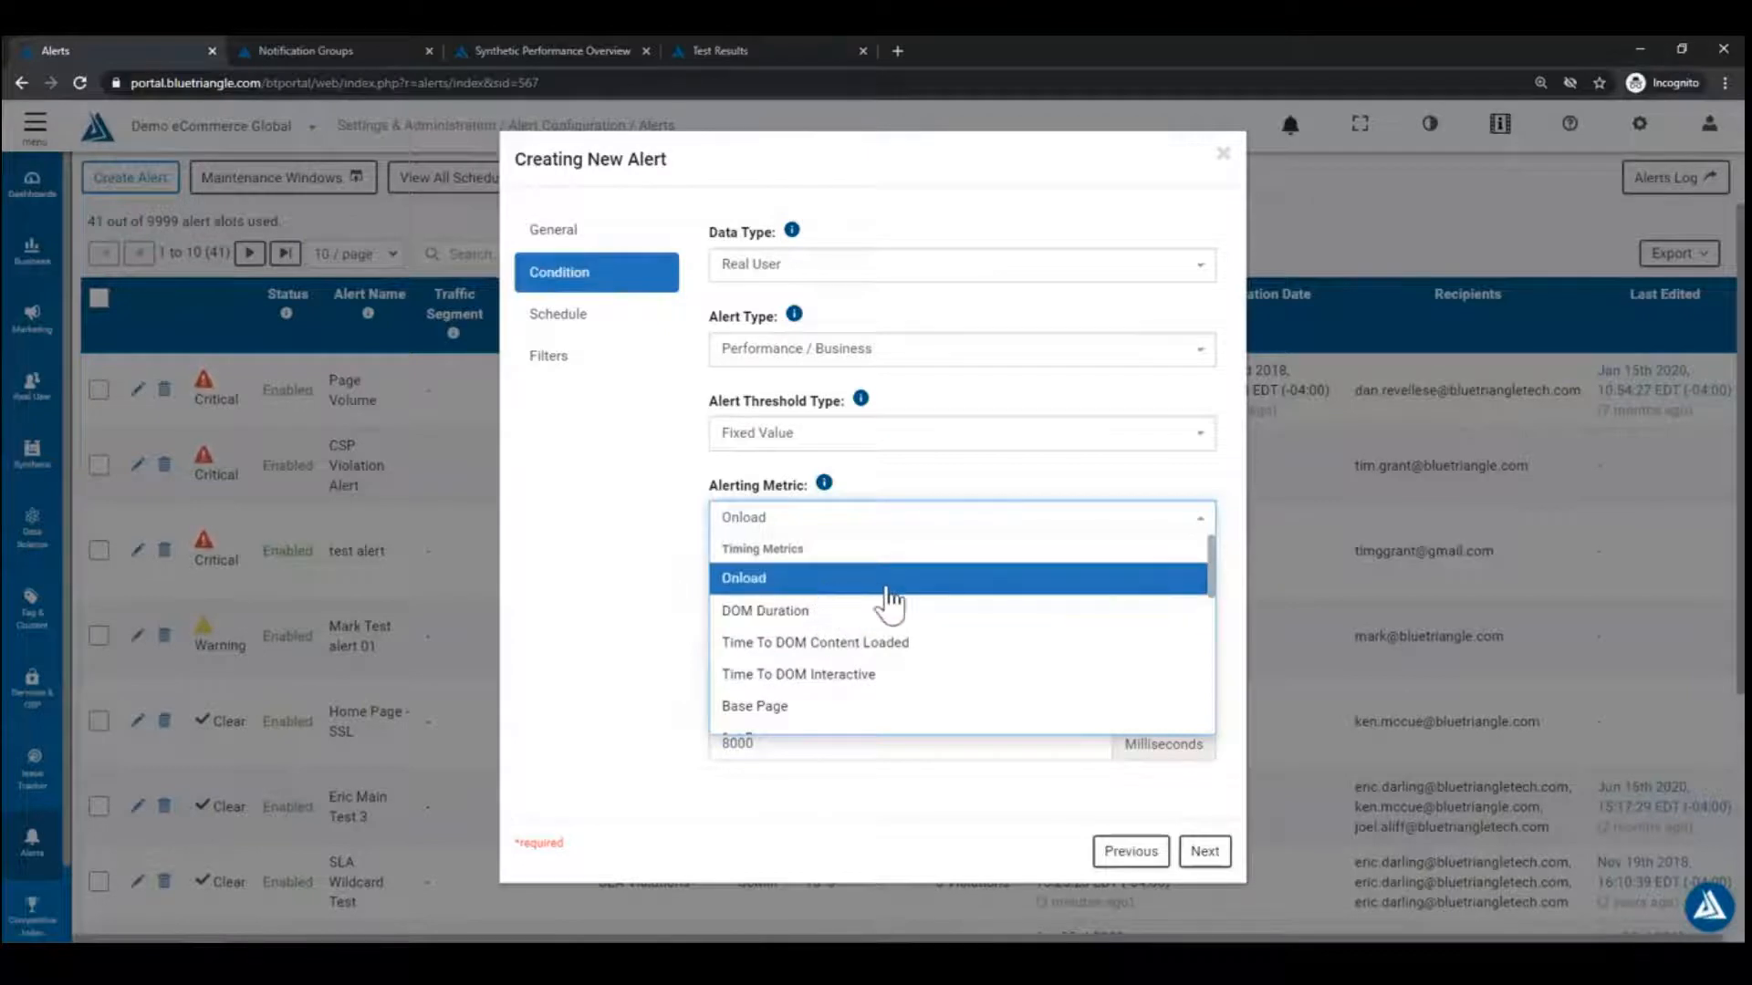
pyautogui.scroll(-3, 853, 619)
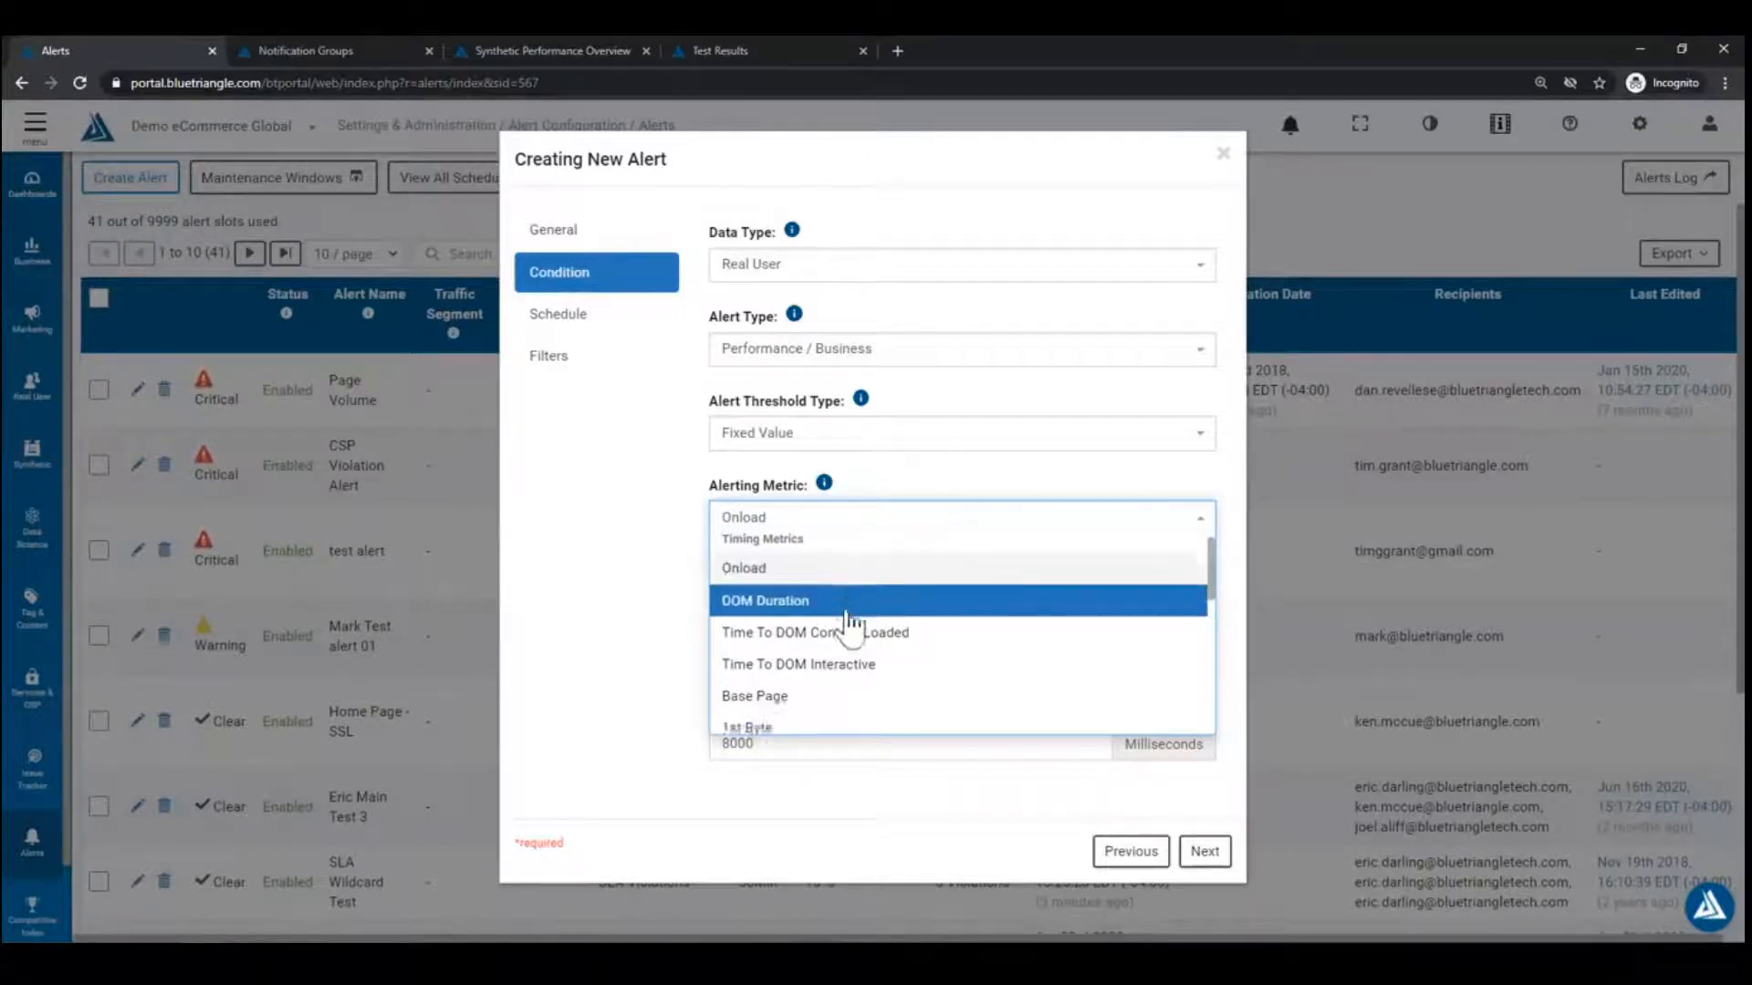
pyautogui.scroll(-3, 815, 648)
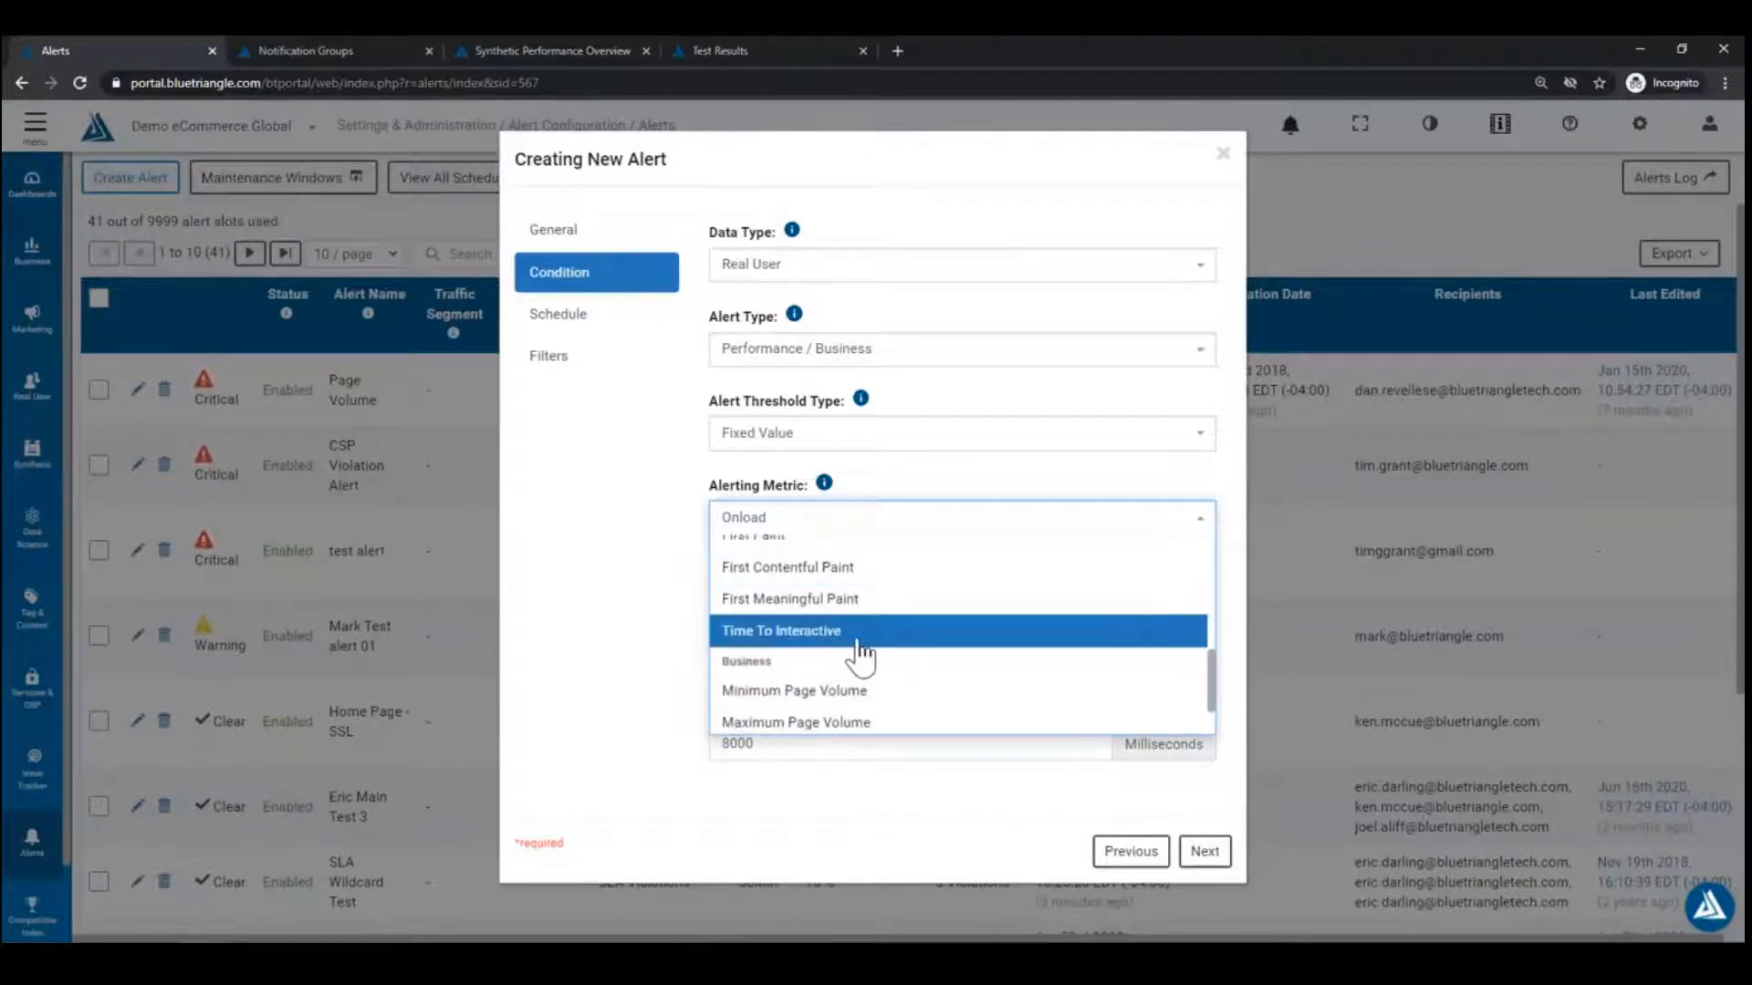
pyautogui.scroll(5, 840, 644)
pyautogui.scroll(-2, 835, 634)
pyautogui.scroll(3, 833, 602)
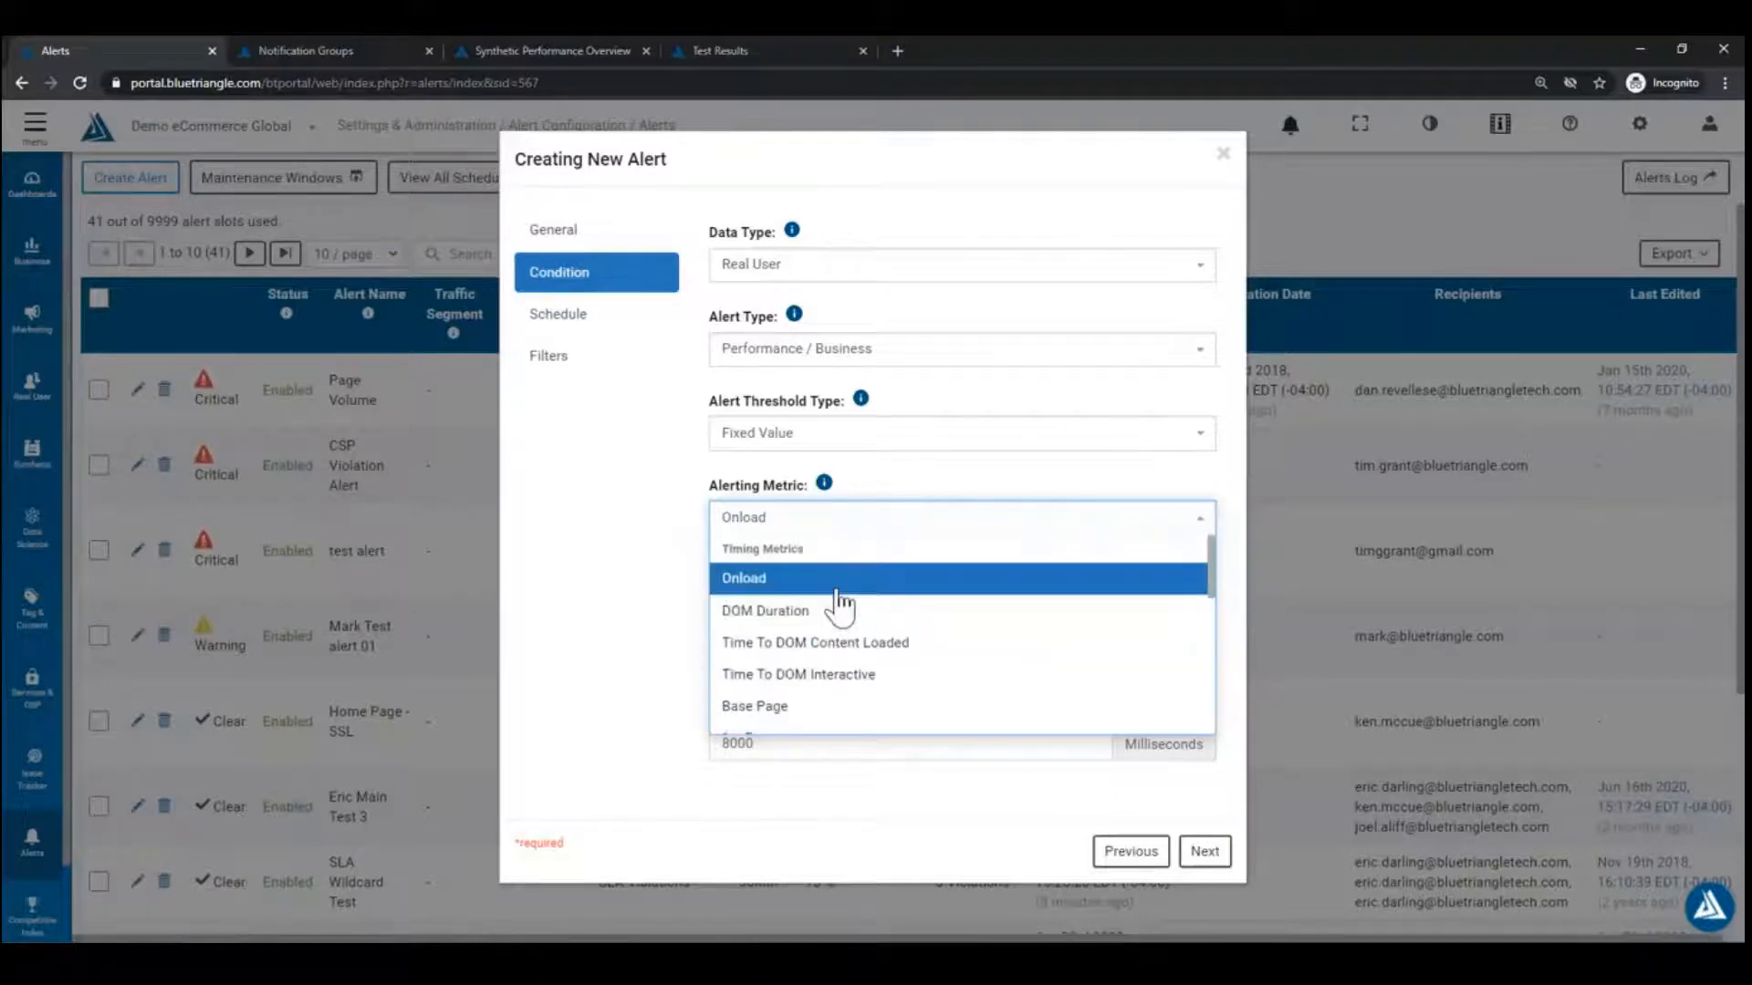
pyautogui.scroll(-2, 858, 634)
pyautogui.scroll(2, 857, 629)
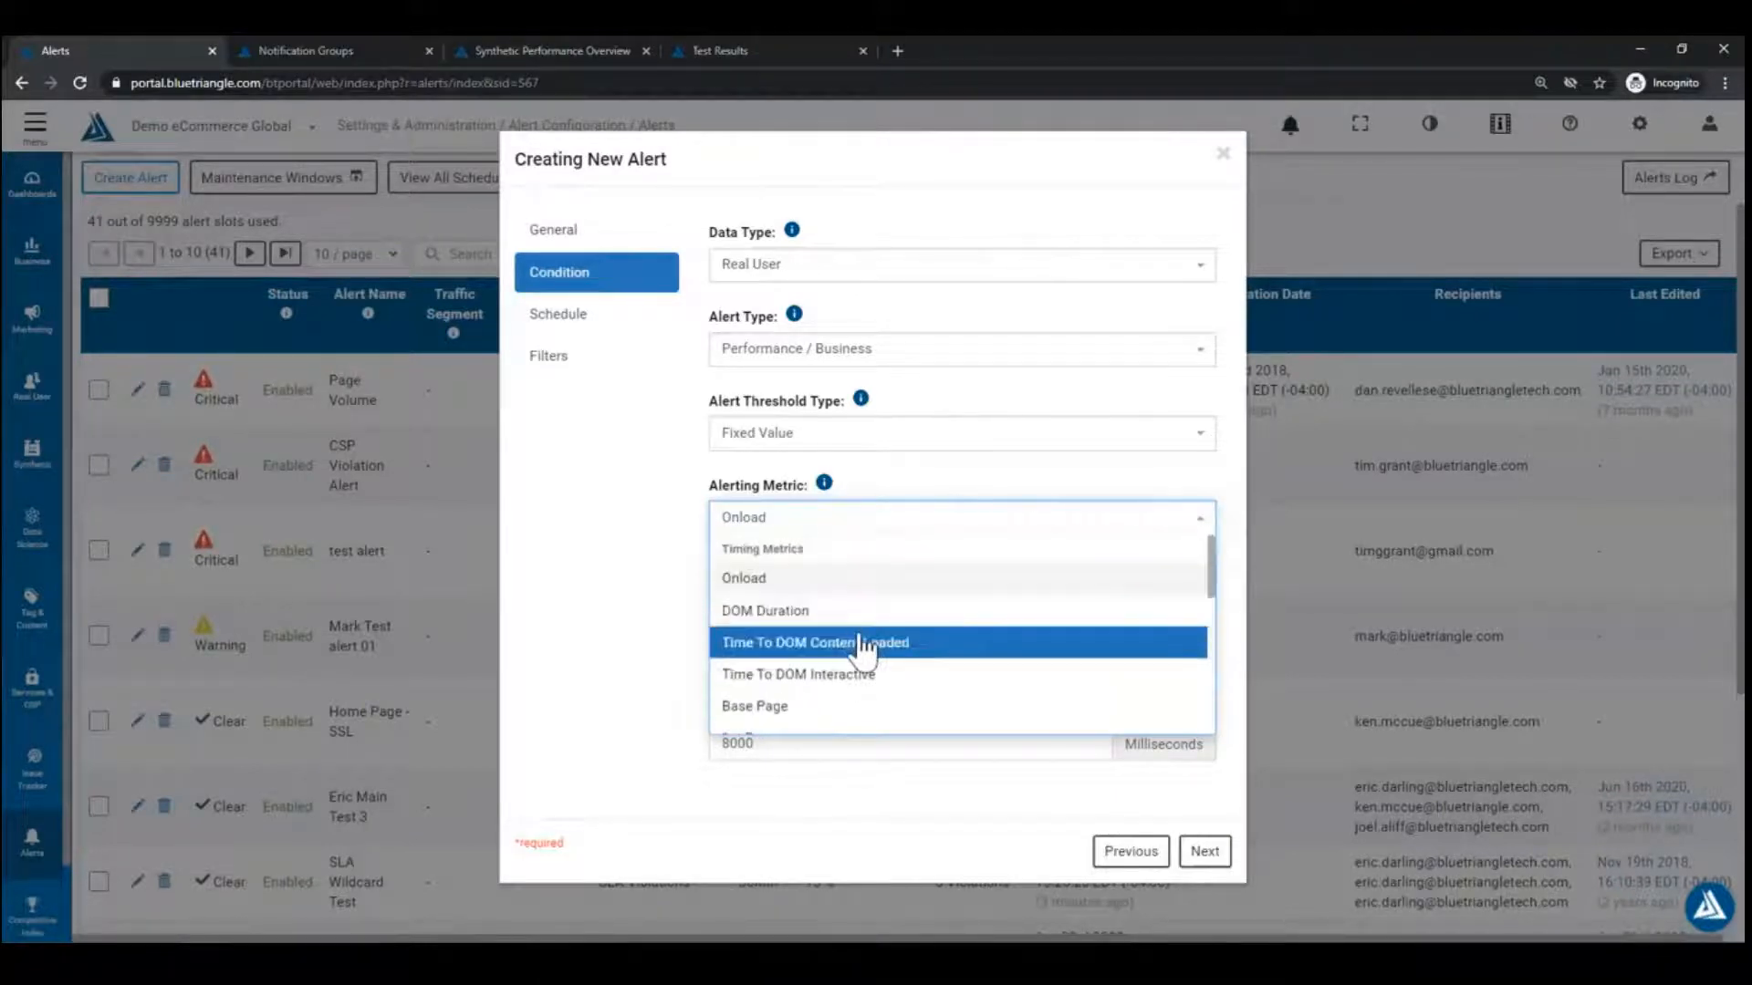
pyautogui.scroll(-2, 859, 650)
pyautogui.scroll(-2, 858, 639)
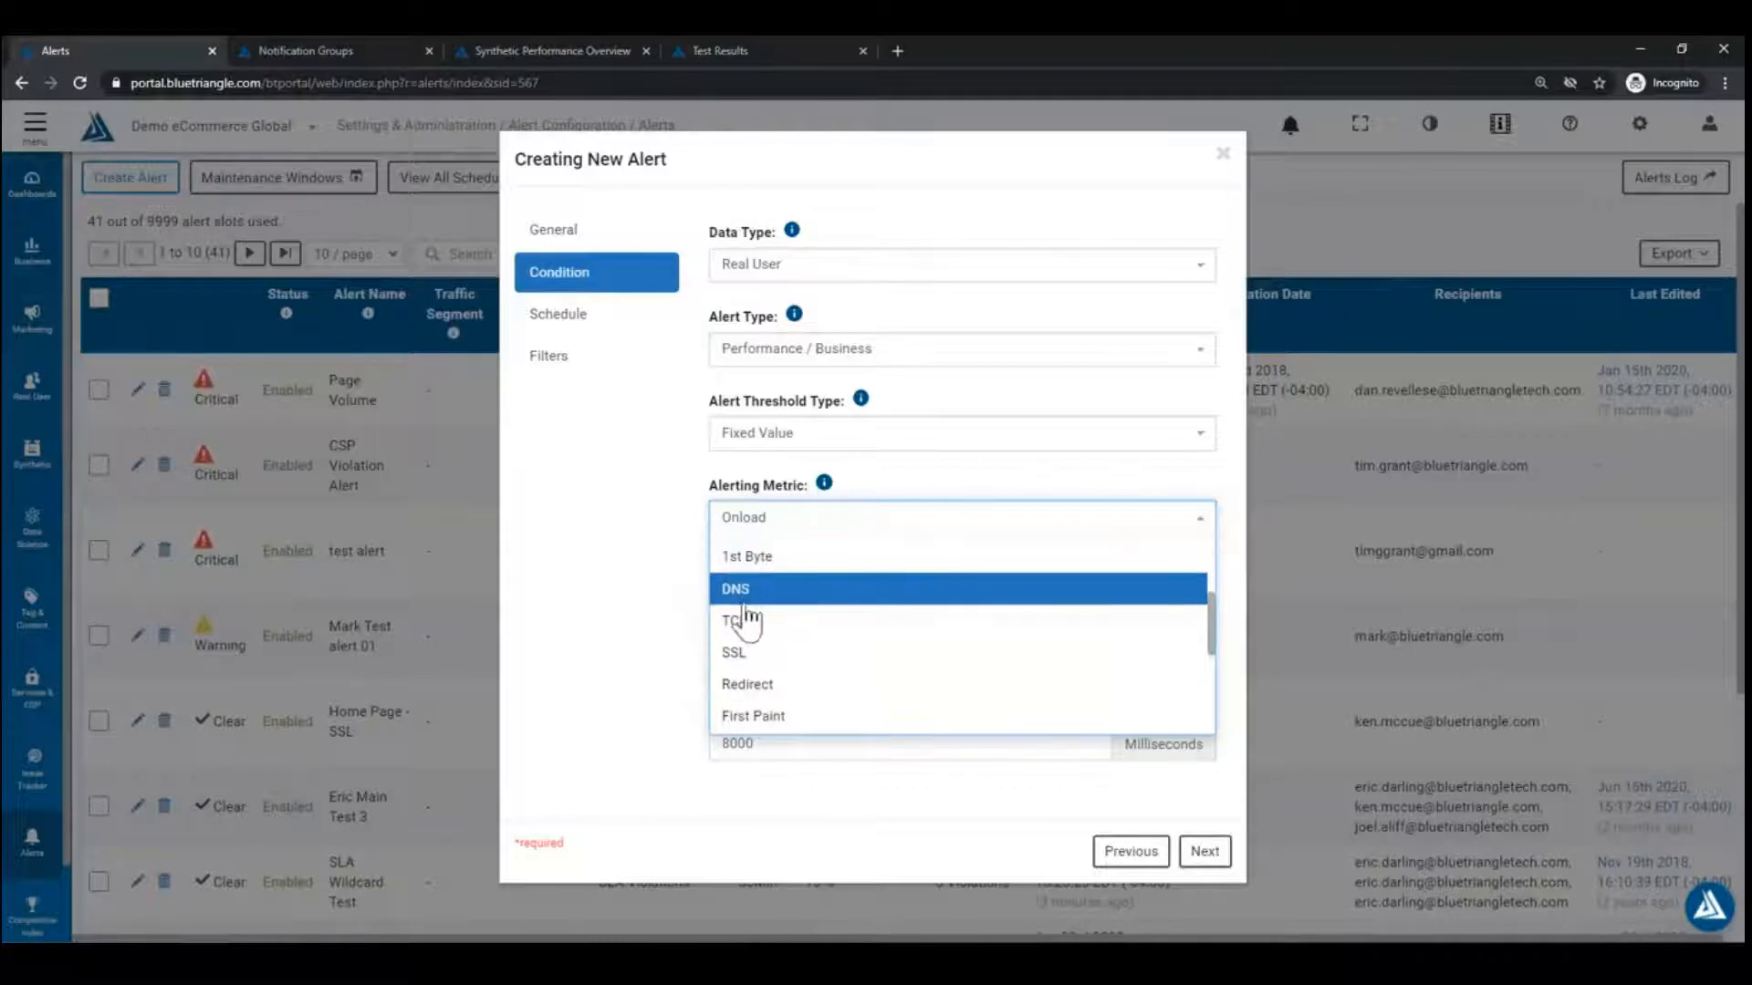
pyautogui.scroll(-2, 894, 650)
pyautogui.scroll(-2, 878, 653)
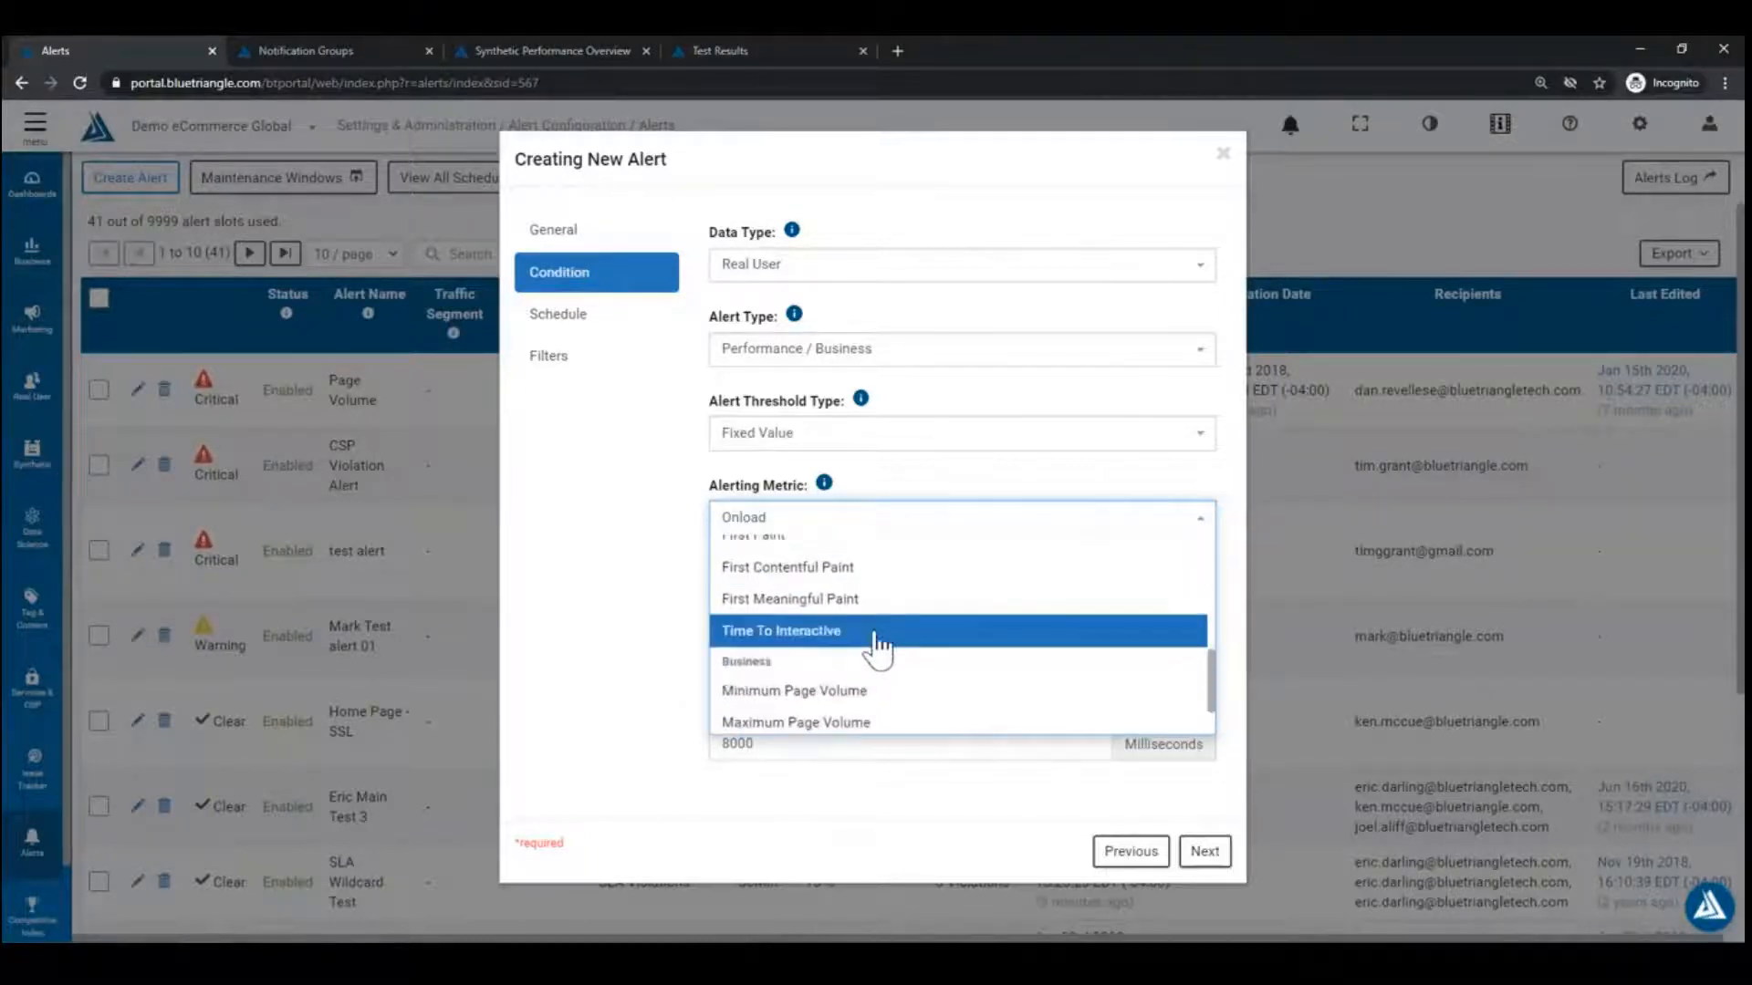
pyautogui.scroll(-2, 833, 662)
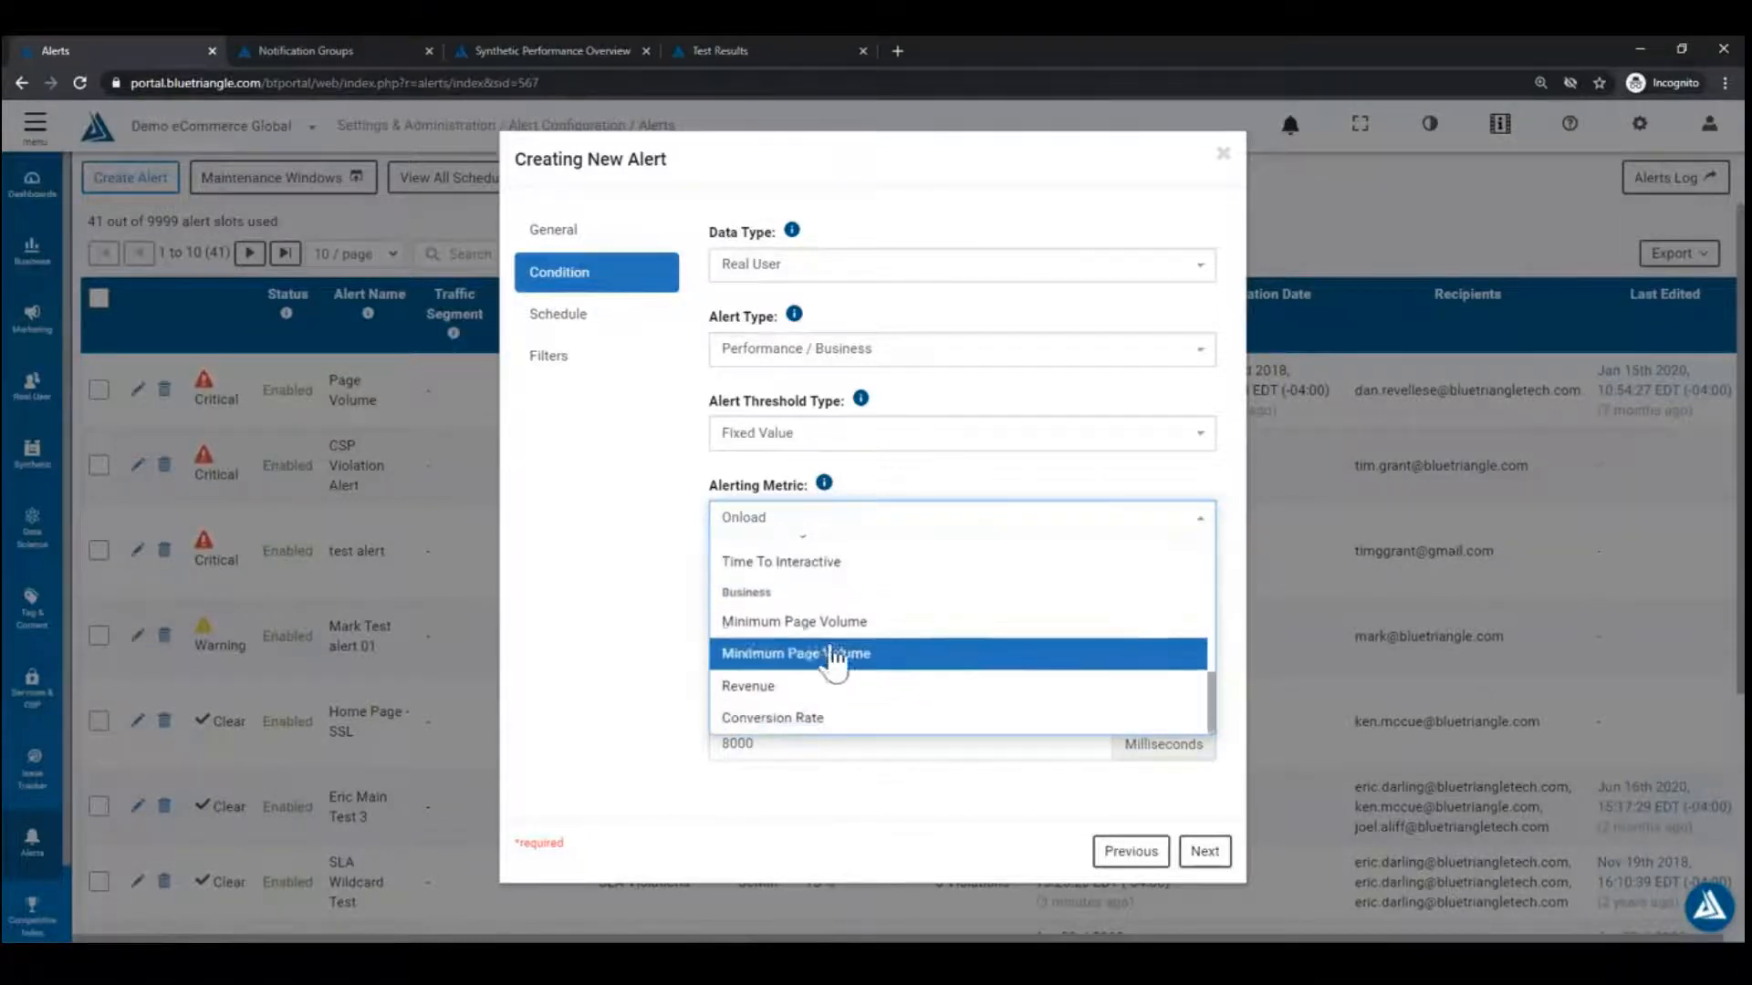
pyautogui.scroll(6, 862, 638)
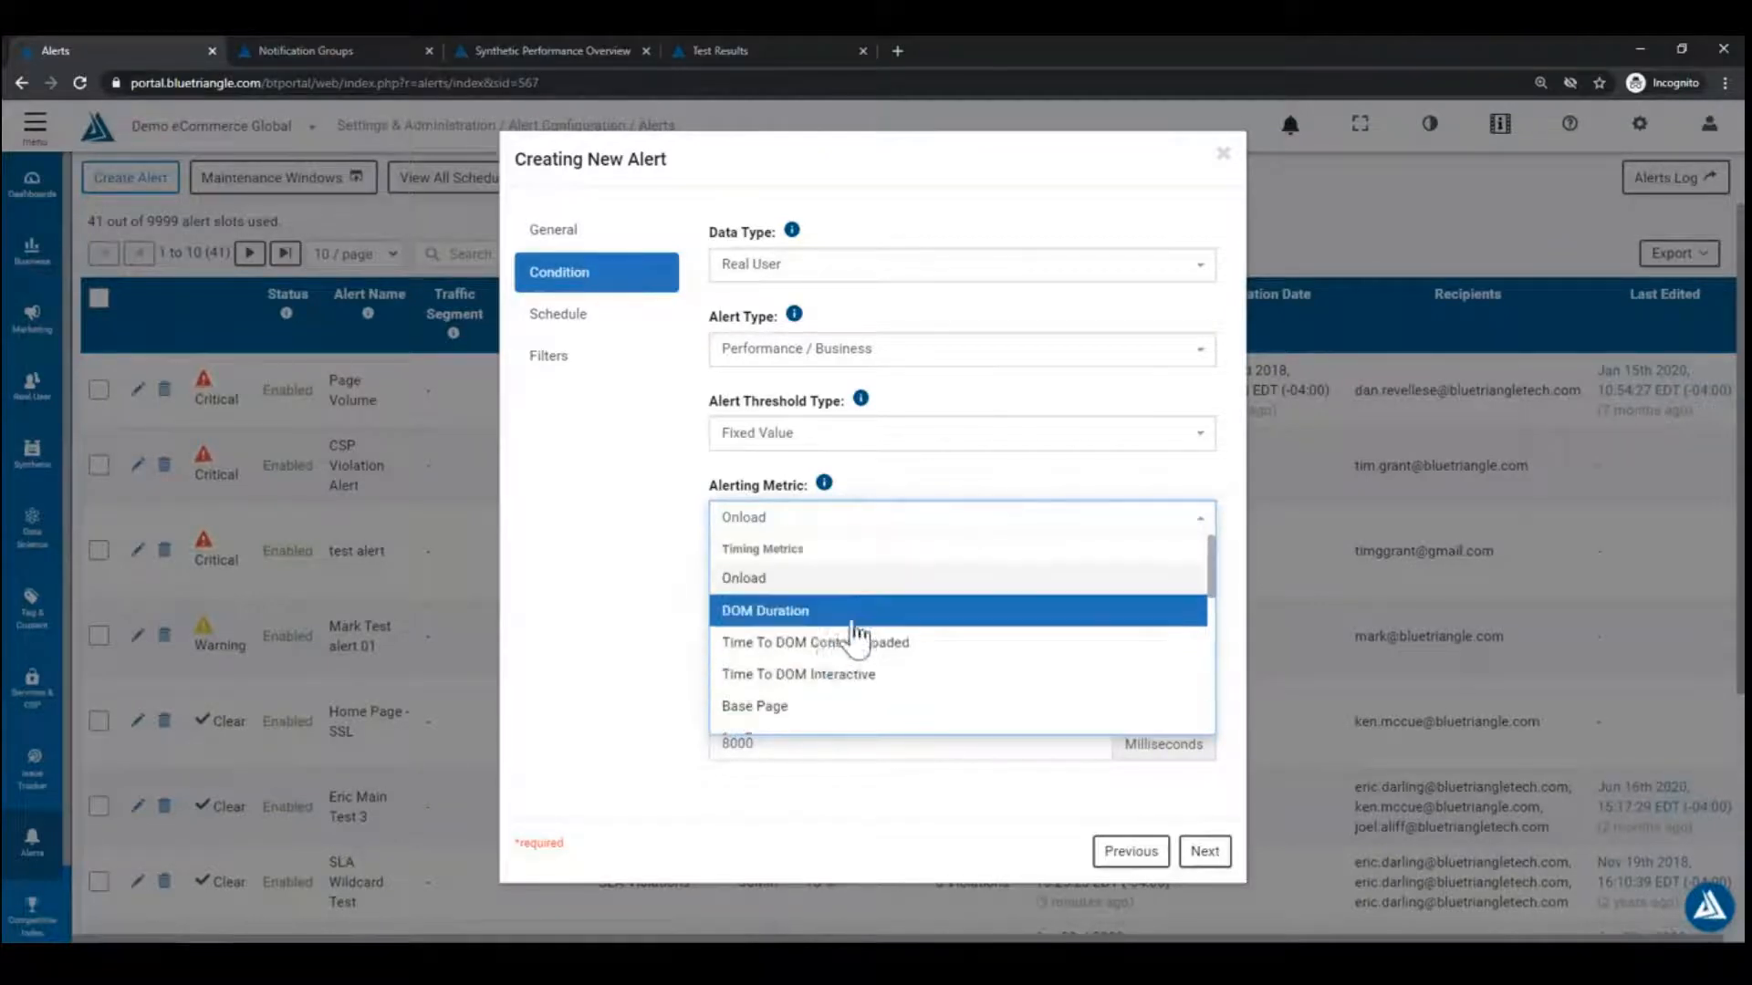
pyautogui.click(778, 582)
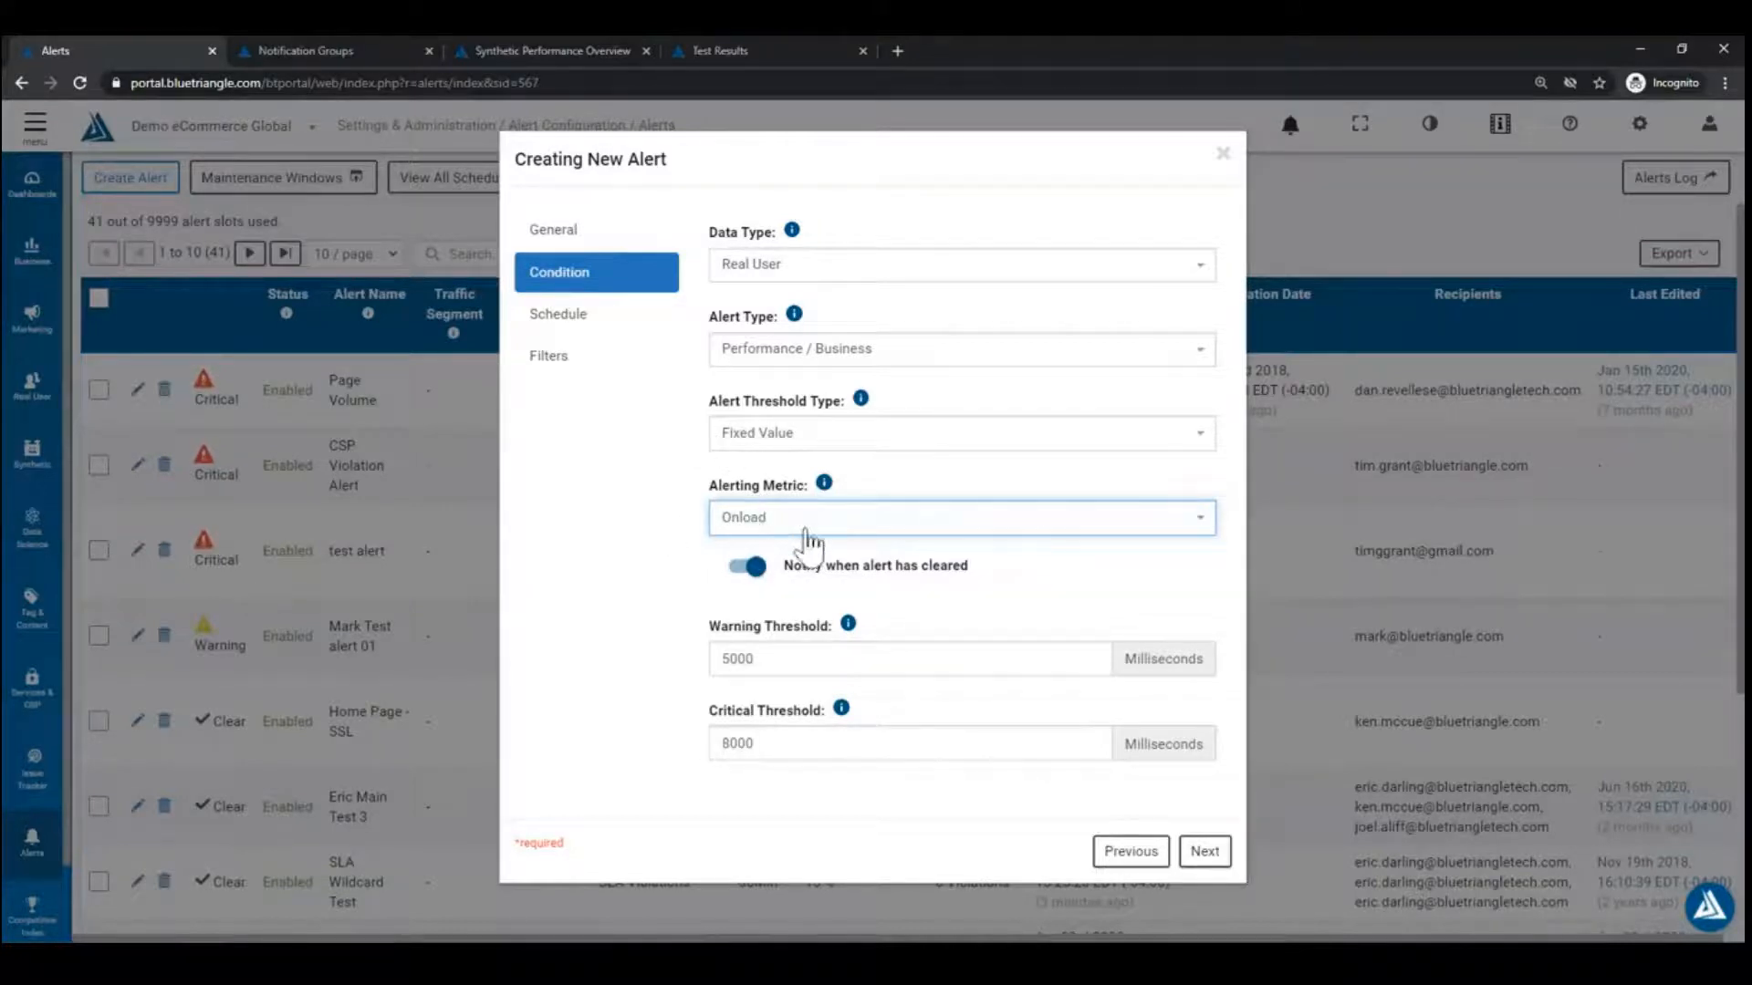
pyautogui.click(672, 691)
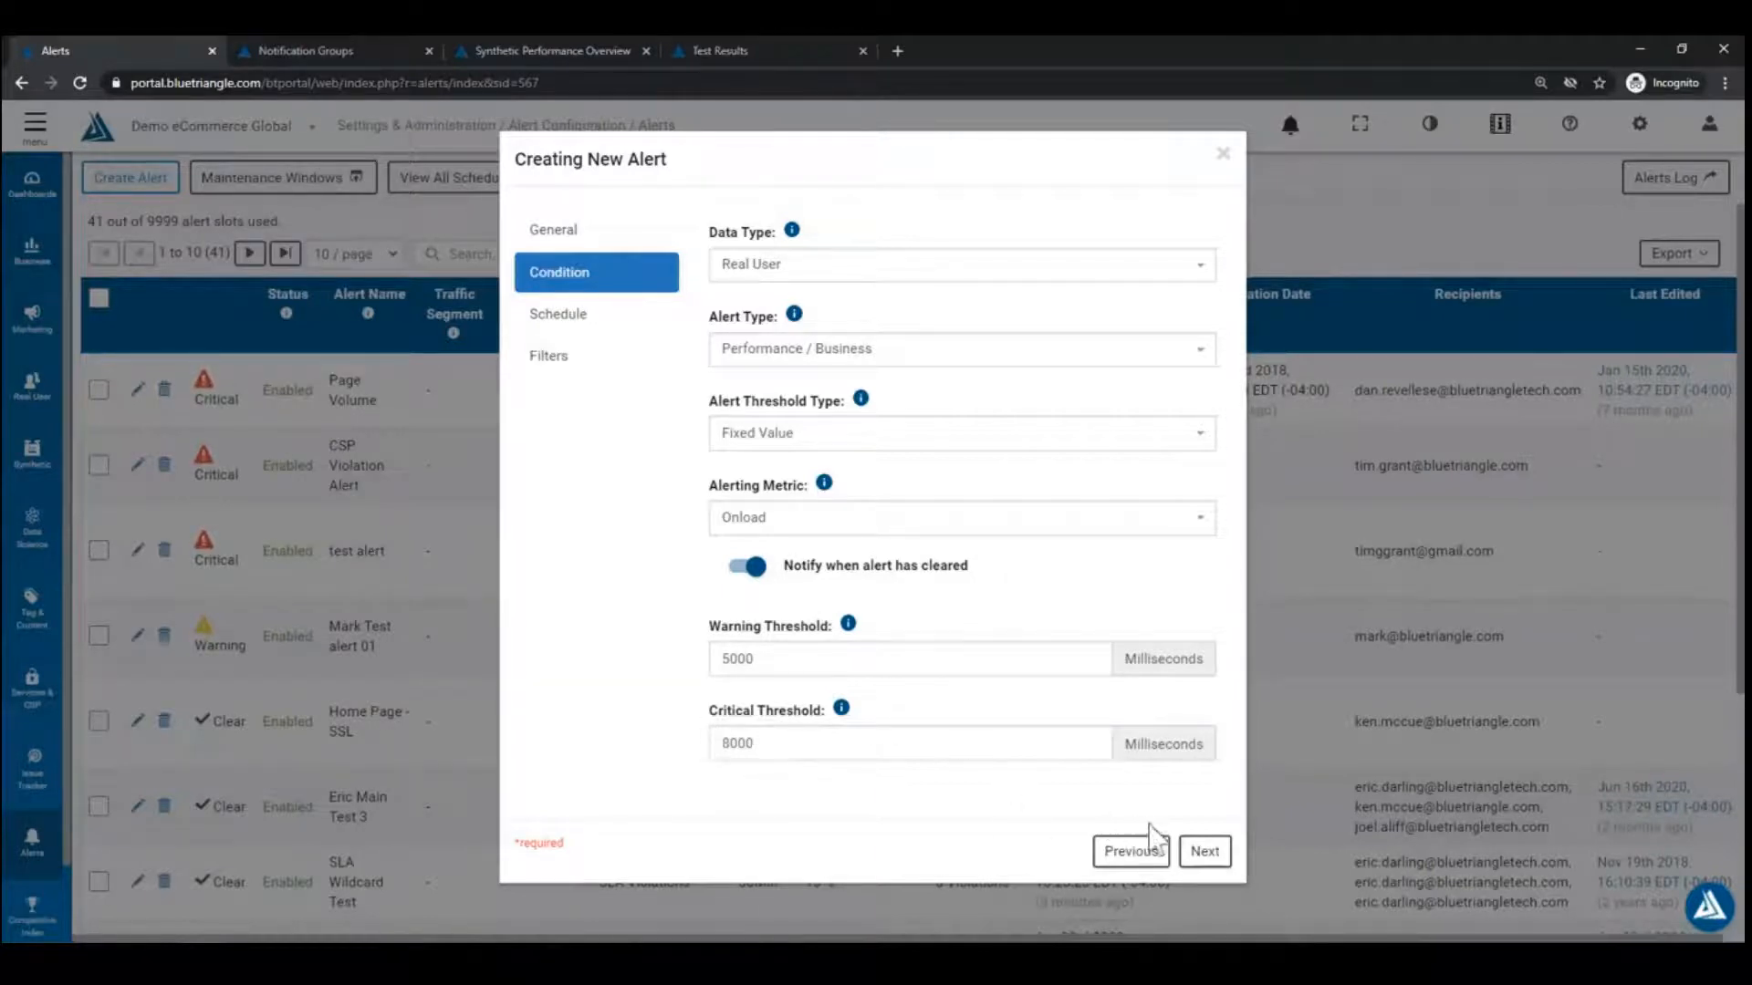
# Step: On the Schedule step, set Enable Reminders to No
pyautogui.click(1200, 854)
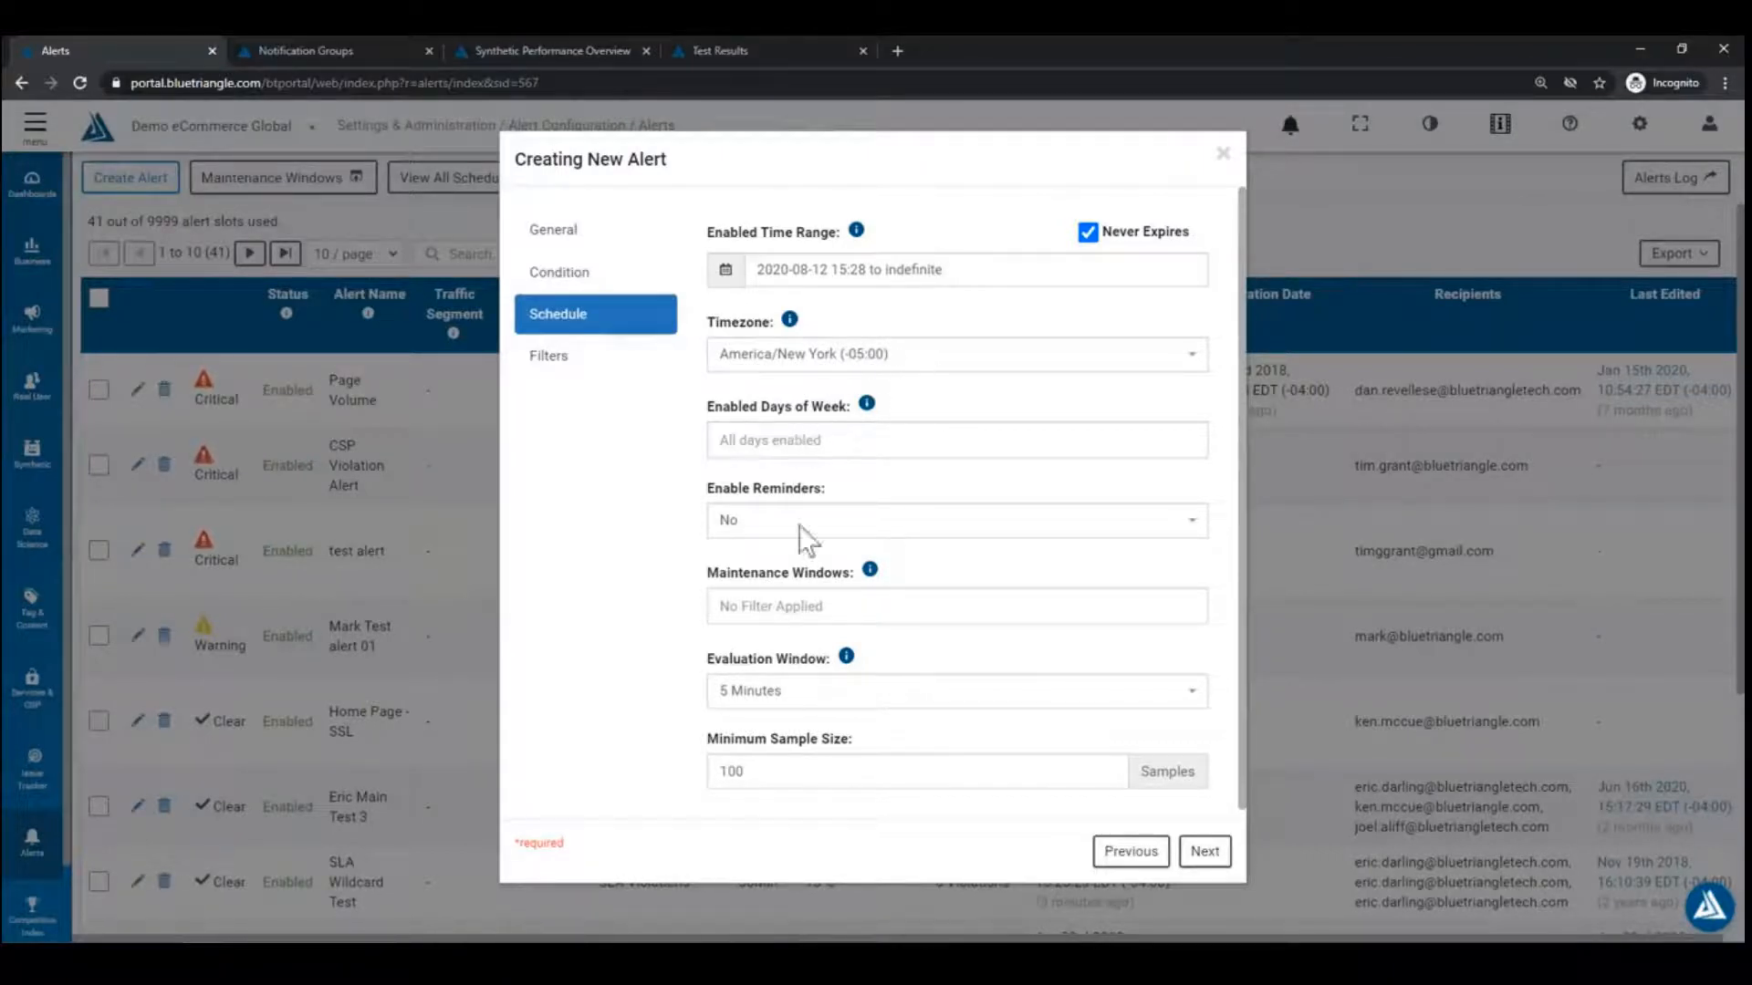
pyautogui.click(824, 531)
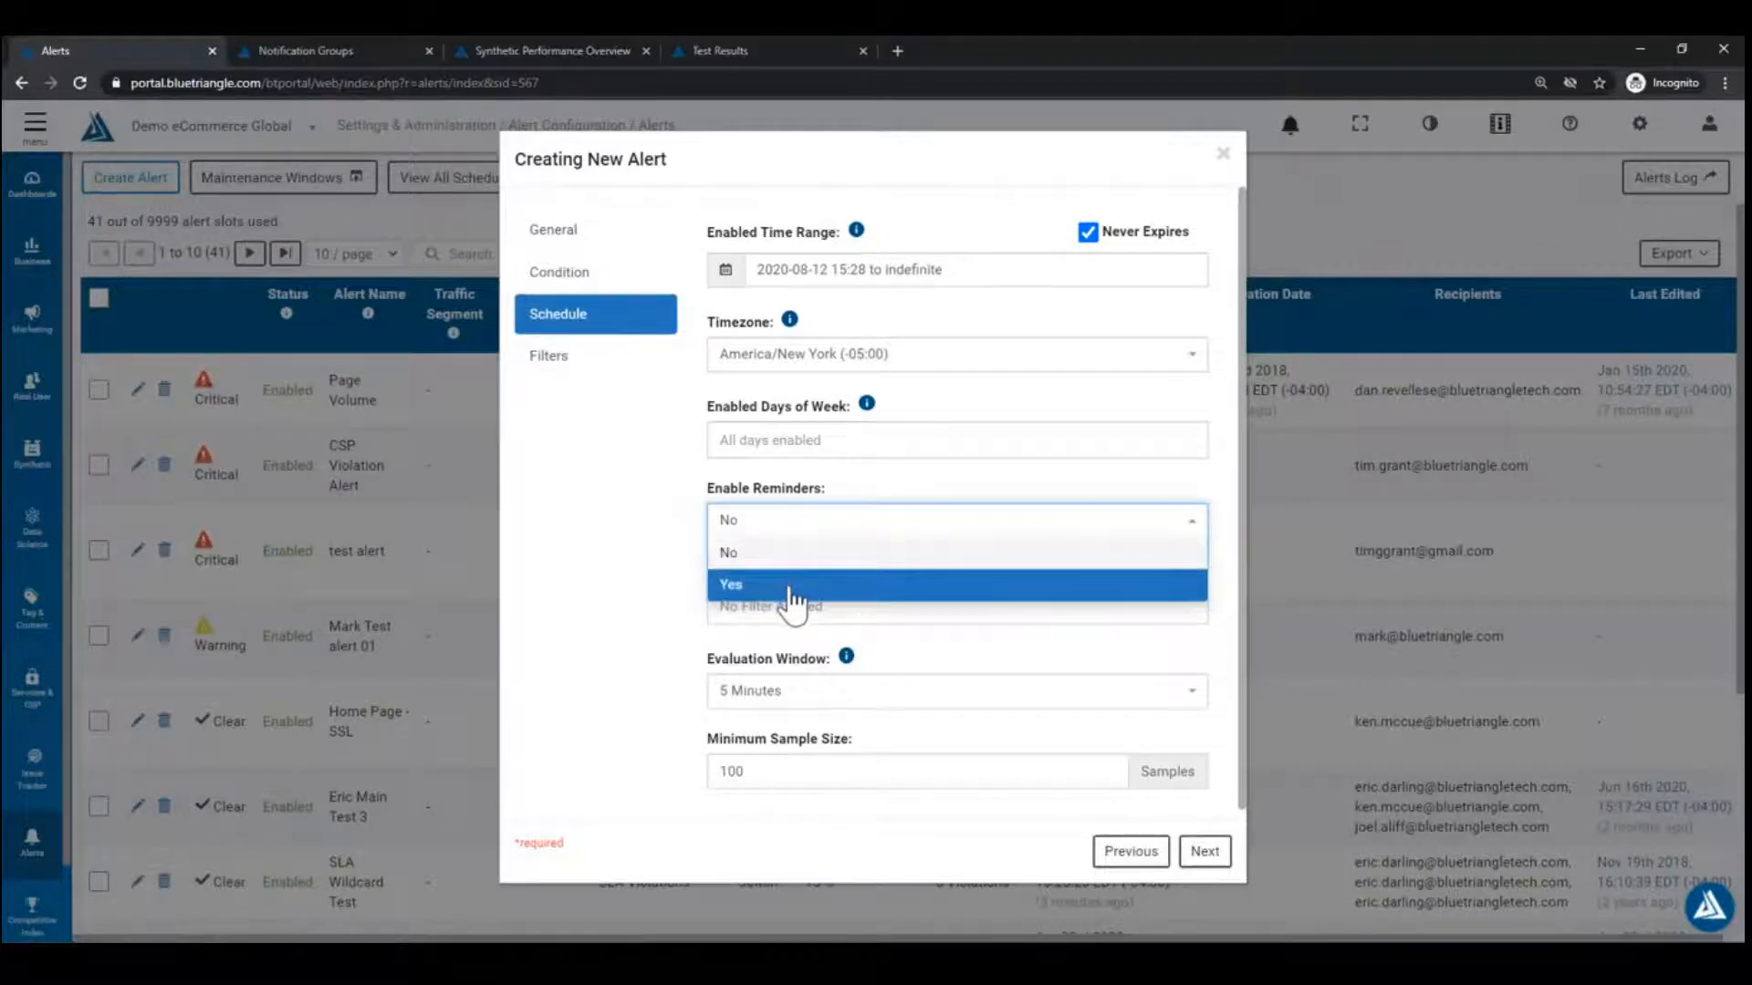
pyautogui.click(790, 591)
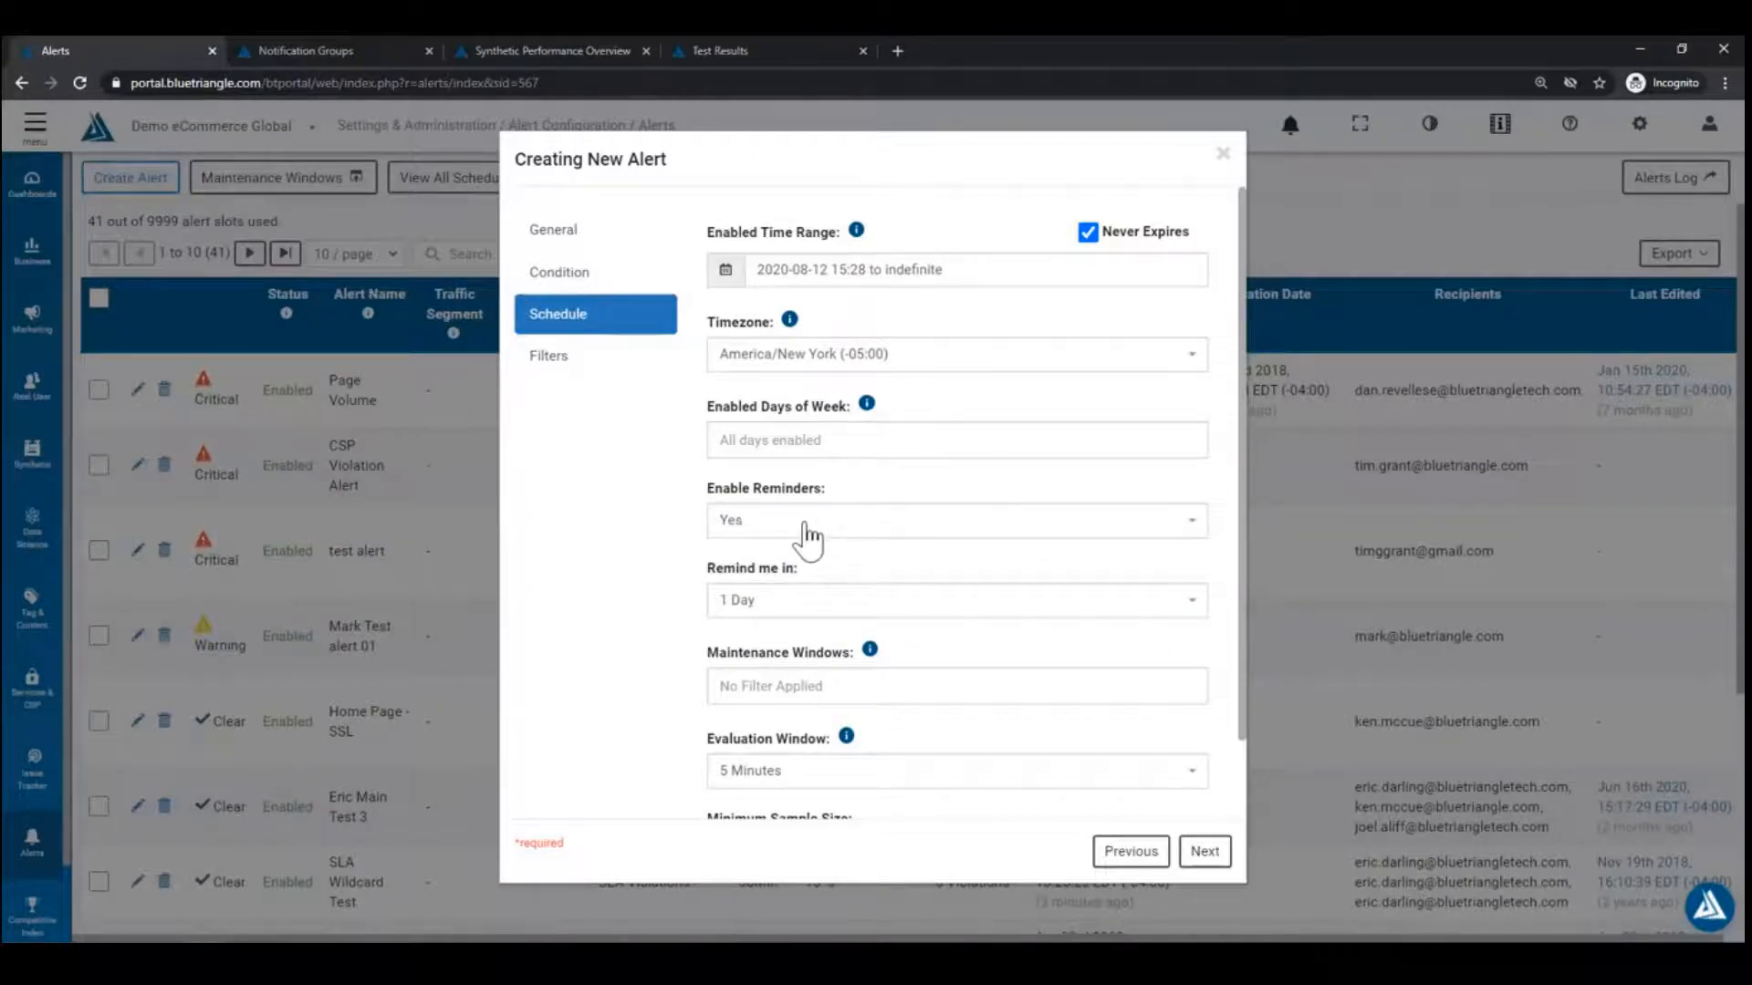
pyautogui.click(772, 600)
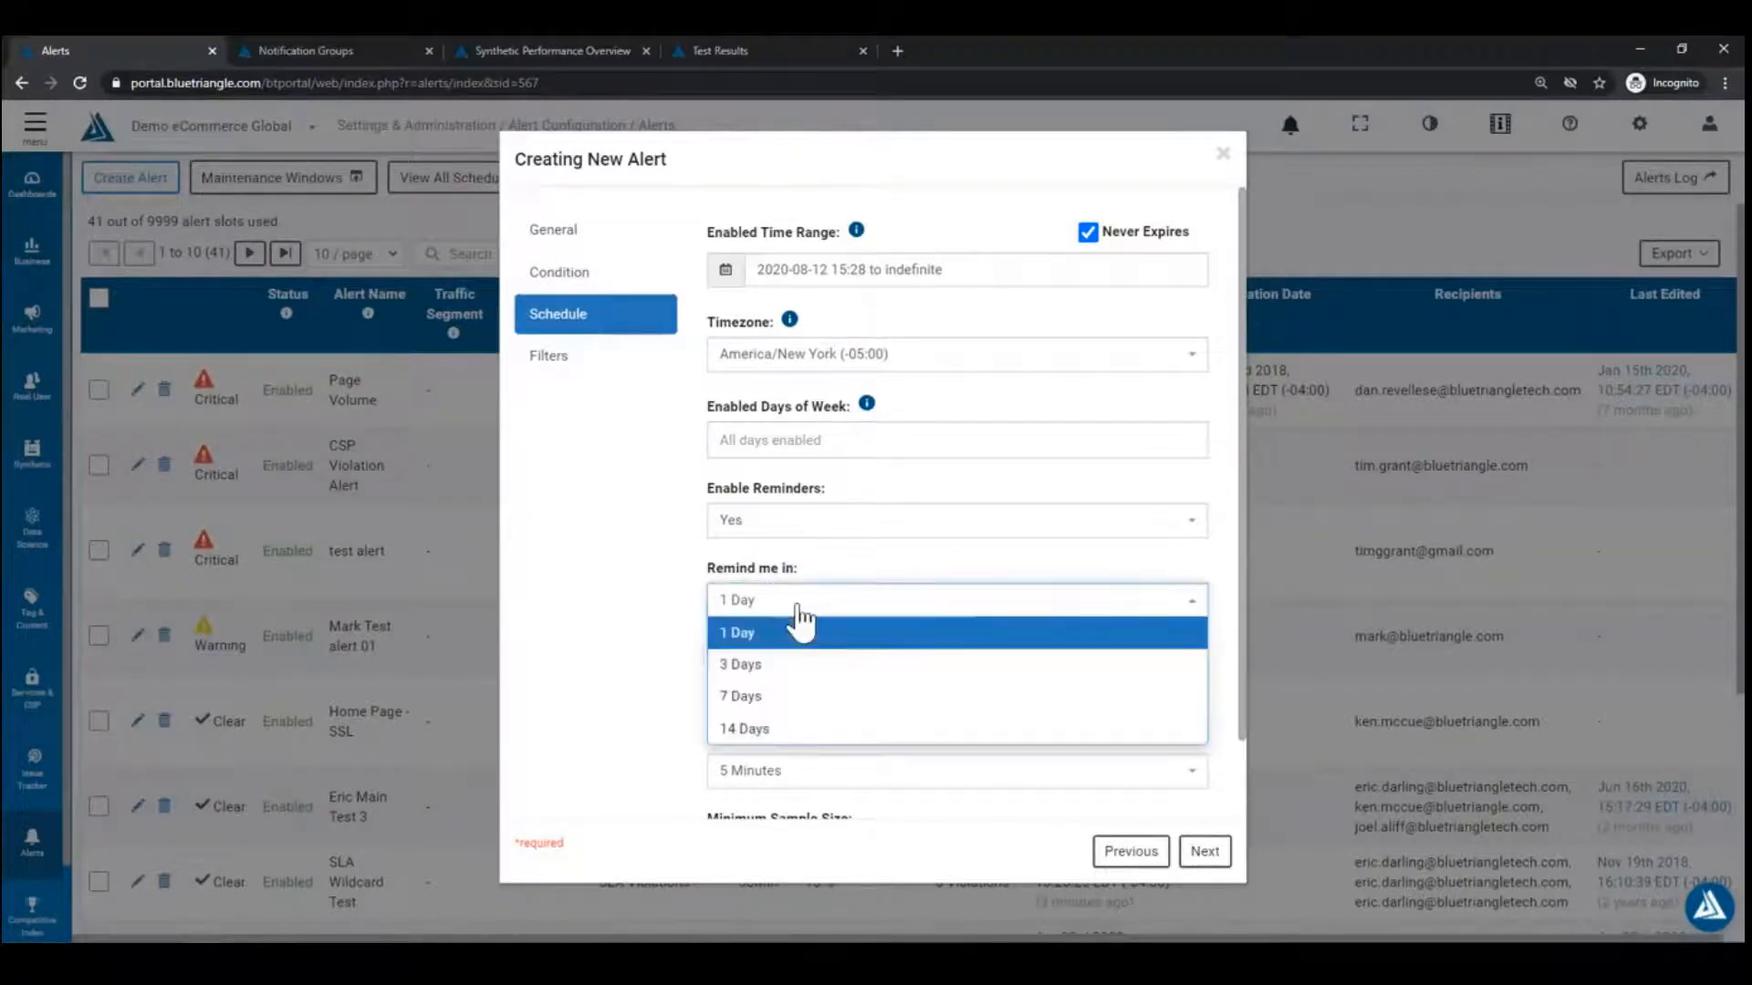
pyautogui.click(852, 563)
pyautogui.click(884, 527)
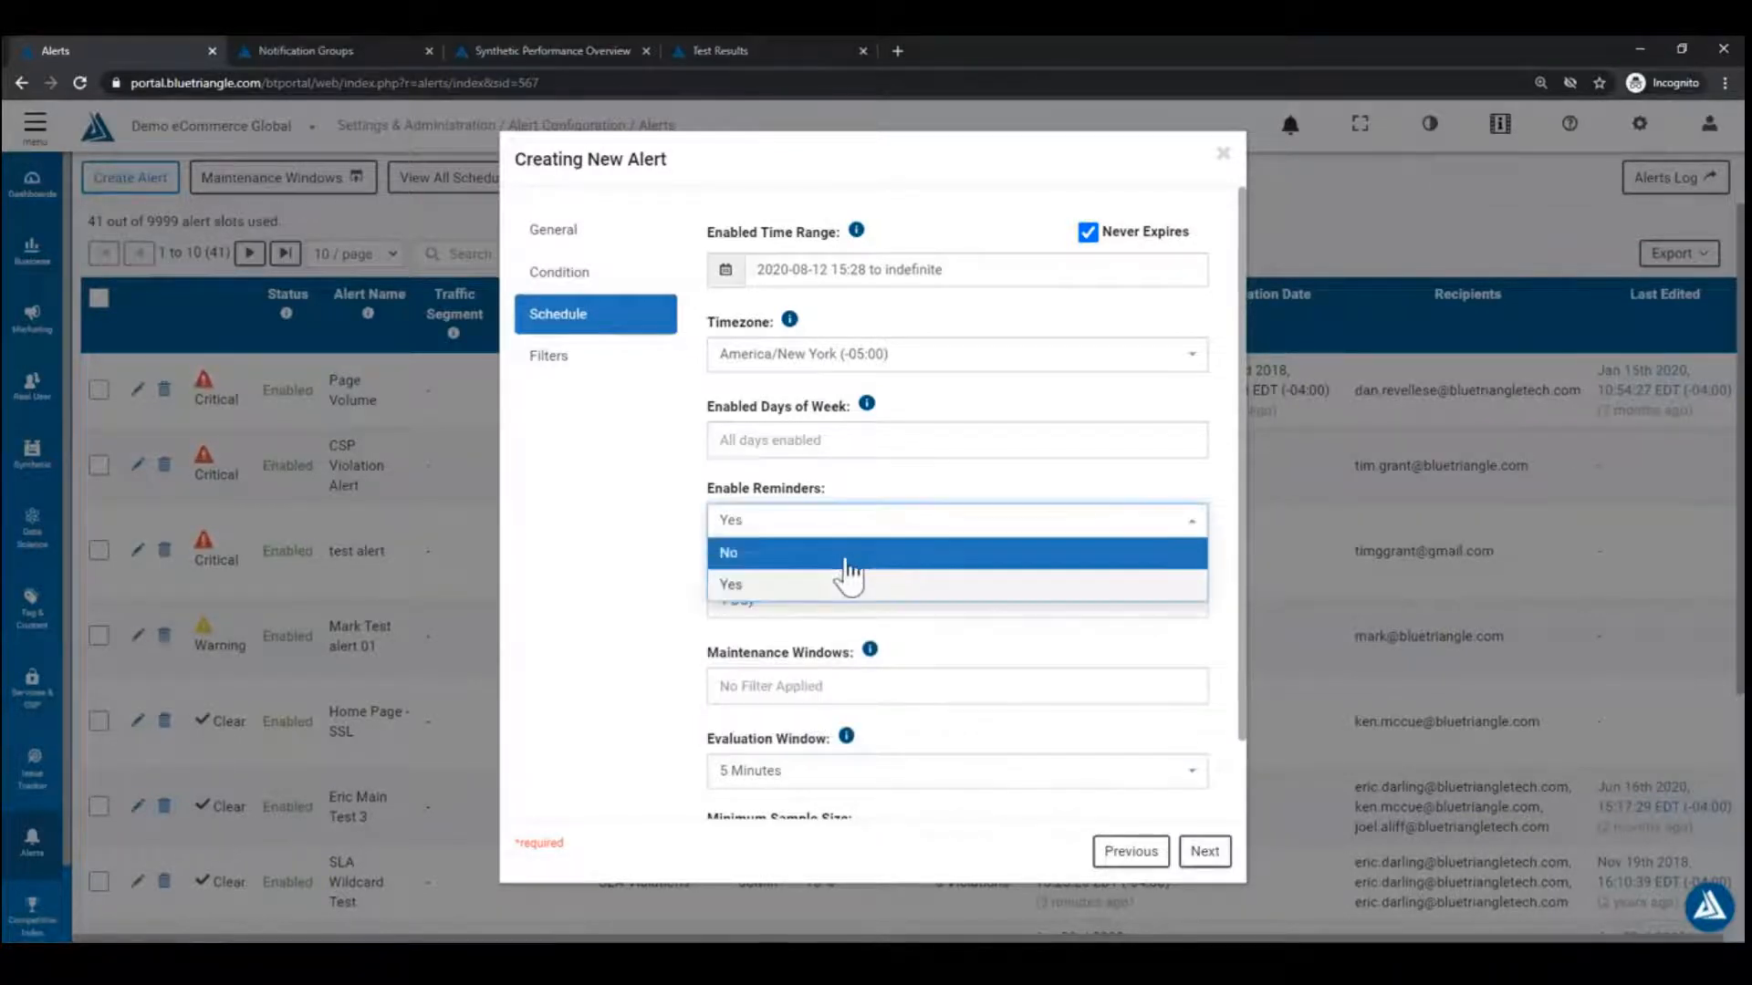
pyautogui.click(841, 558)
pyautogui.click(650, 566)
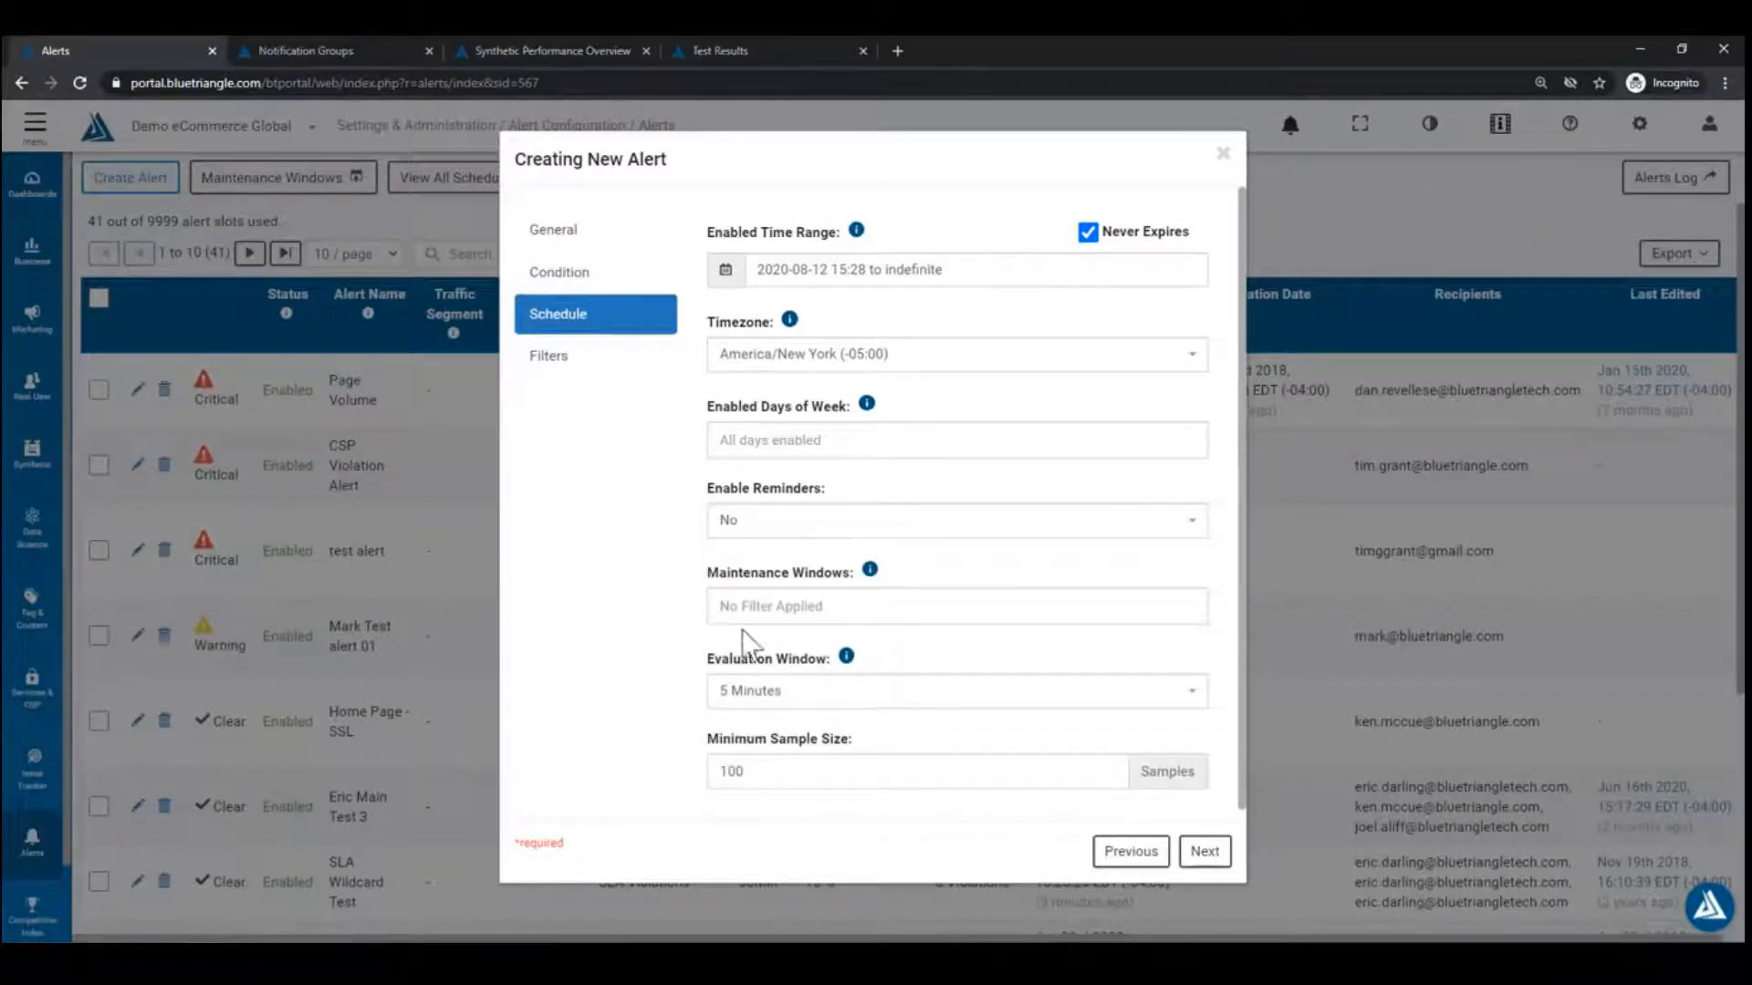
# Step: Leave maintenance windows unset and recheck the conditions before returning to the schedule
pyautogui.click(883, 606)
pyautogui.click(949, 567)
pyautogui.click(841, 702)
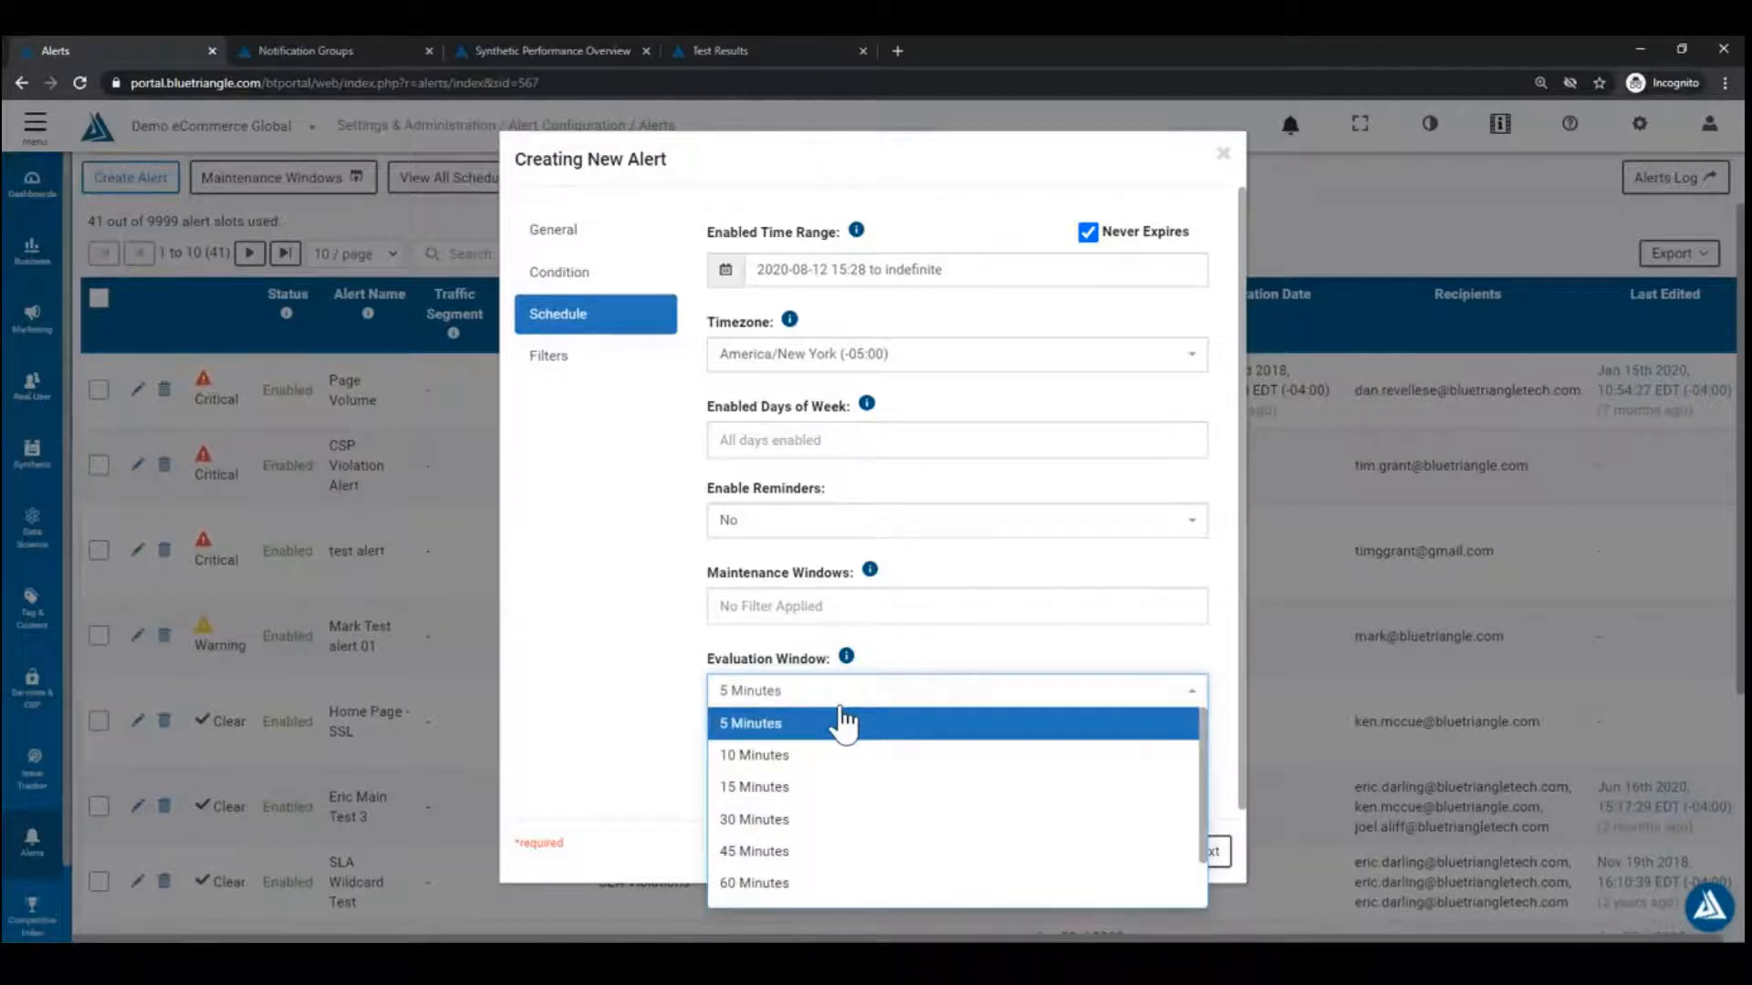
pyautogui.click(643, 669)
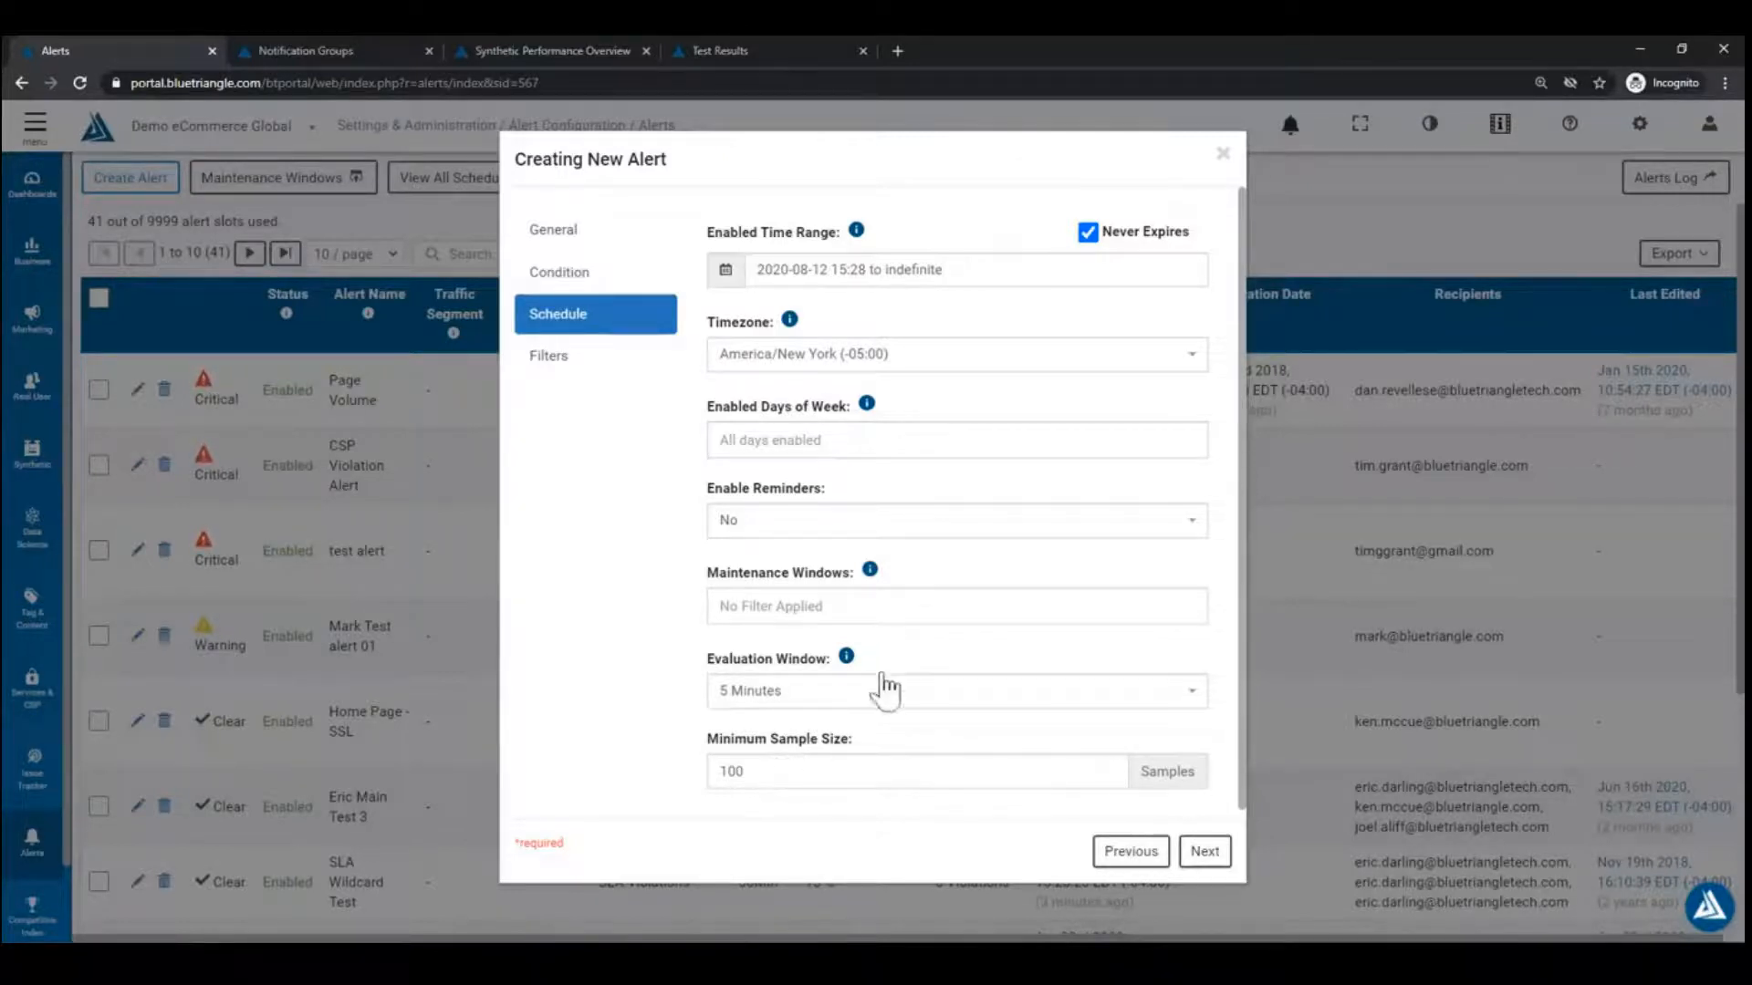
pyautogui.click(1131, 851)
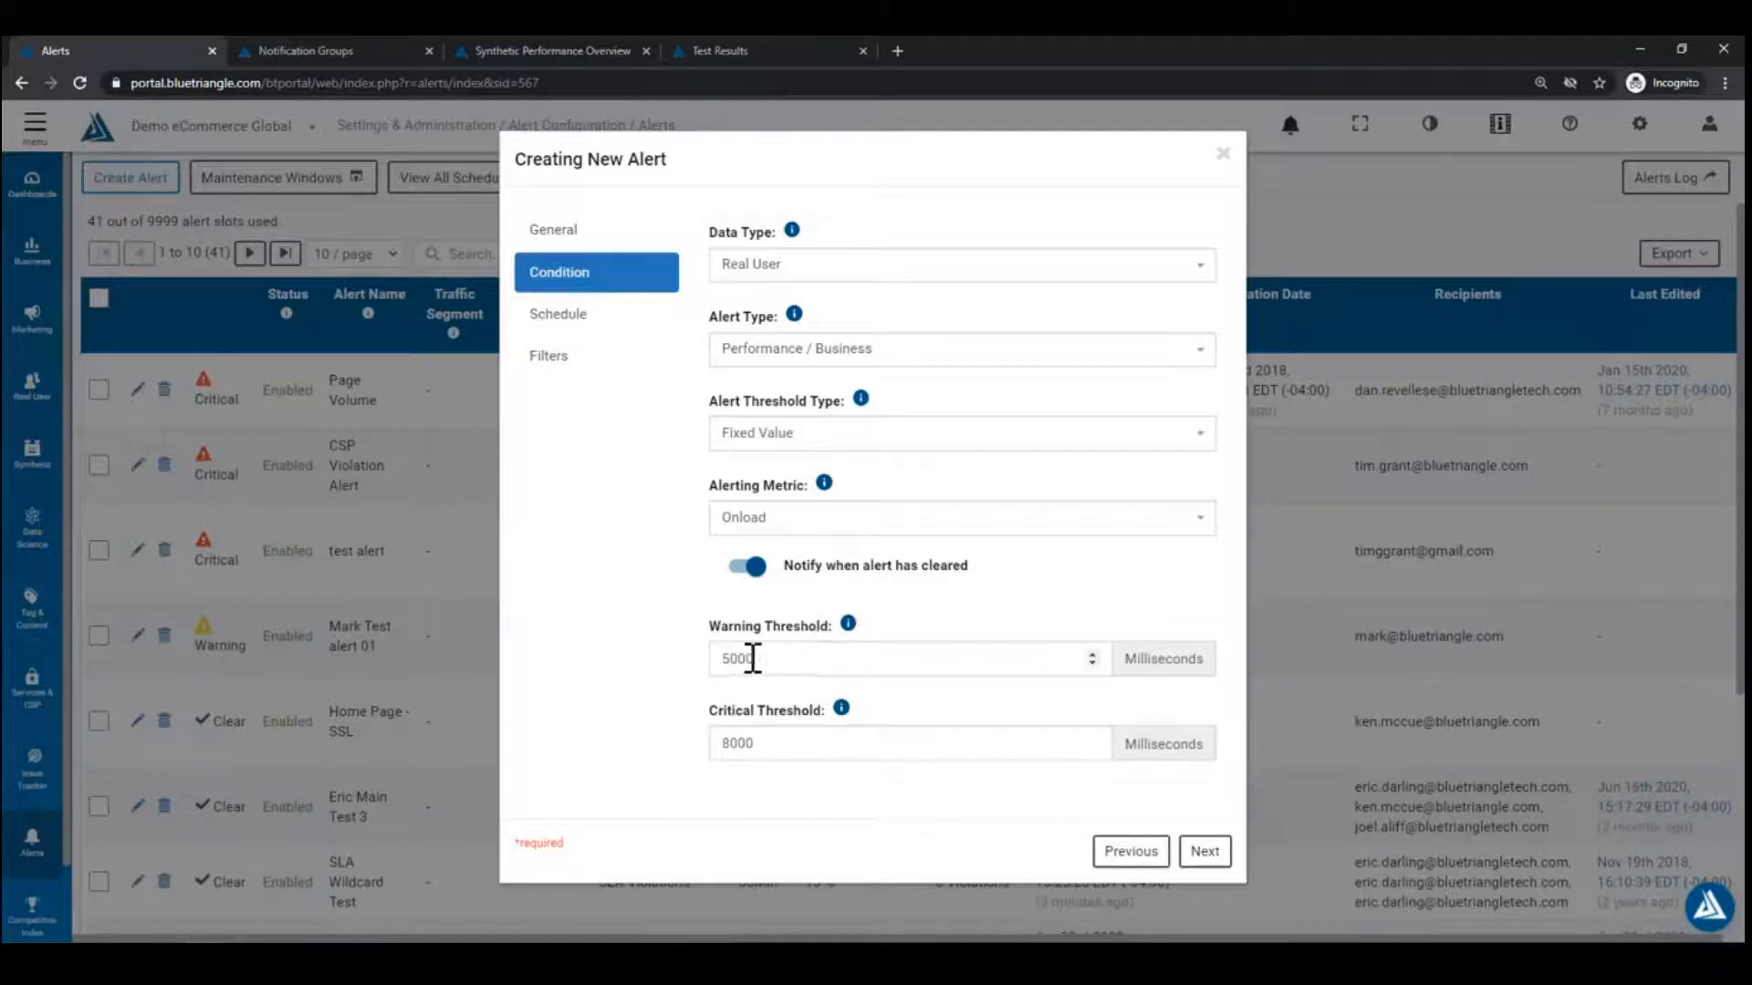
pyautogui.click(1222, 865)
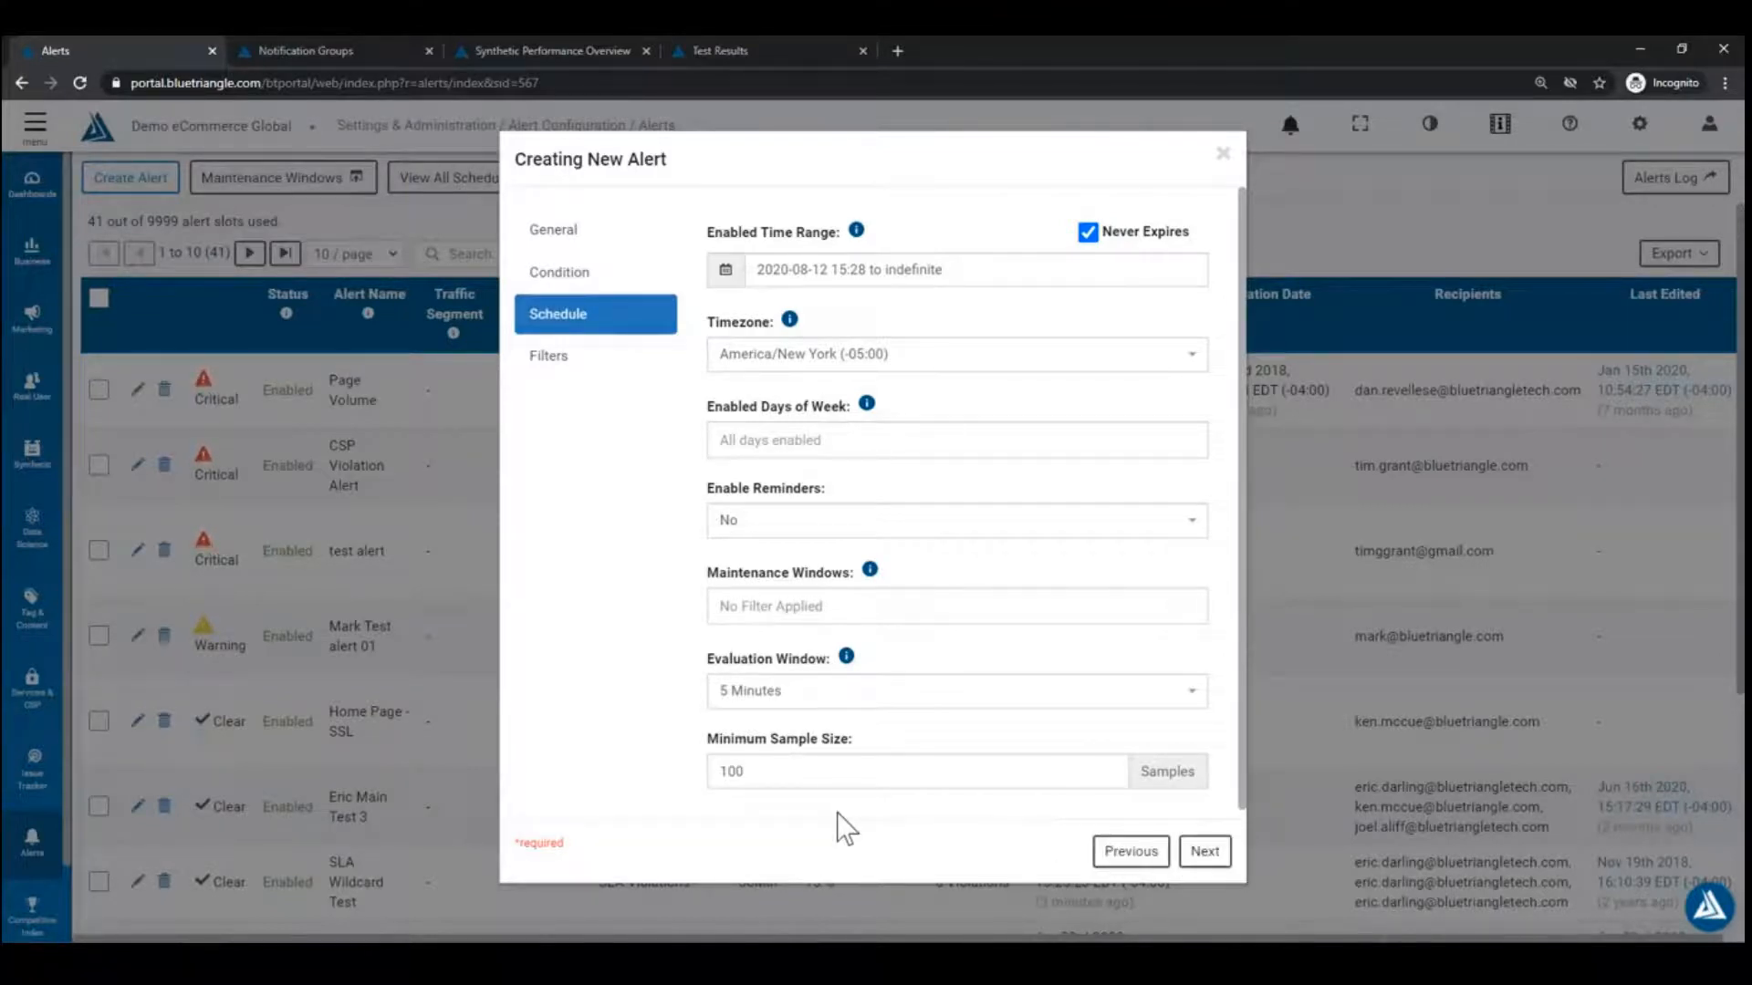
# Step: Set the evaluation window to 15 Minutes and continue to Filters
pyautogui.click(839, 694)
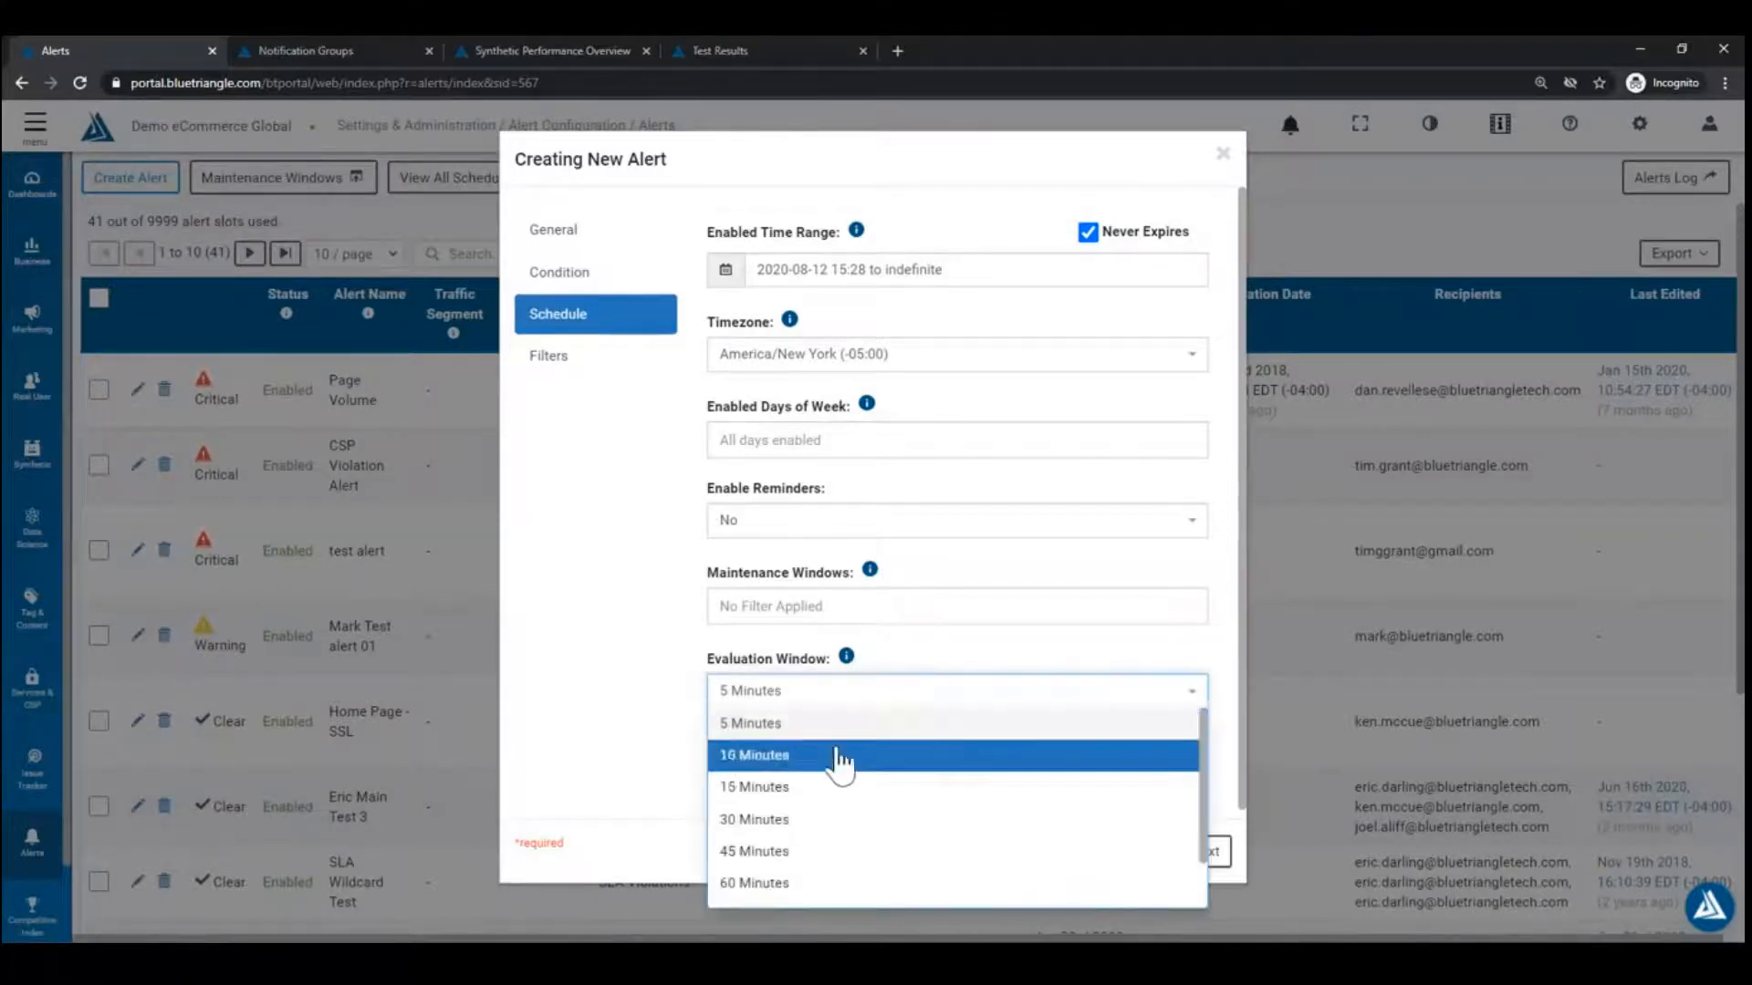
pyautogui.click(844, 790)
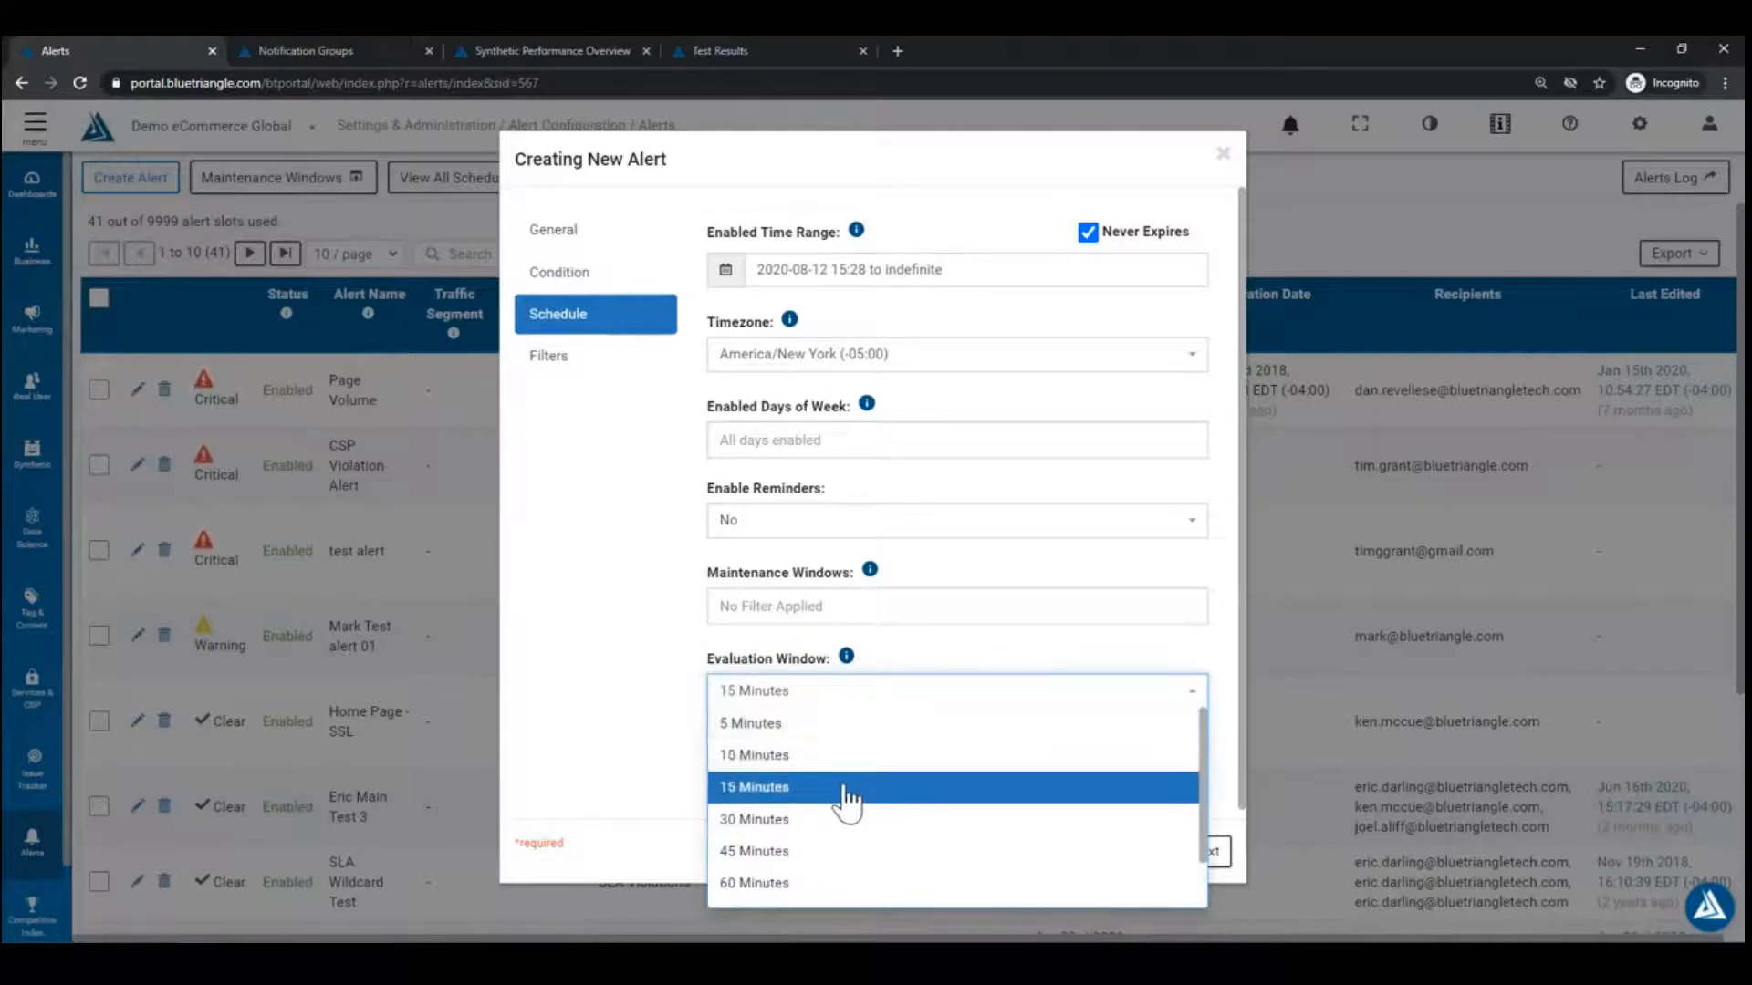
pyautogui.click(630, 786)
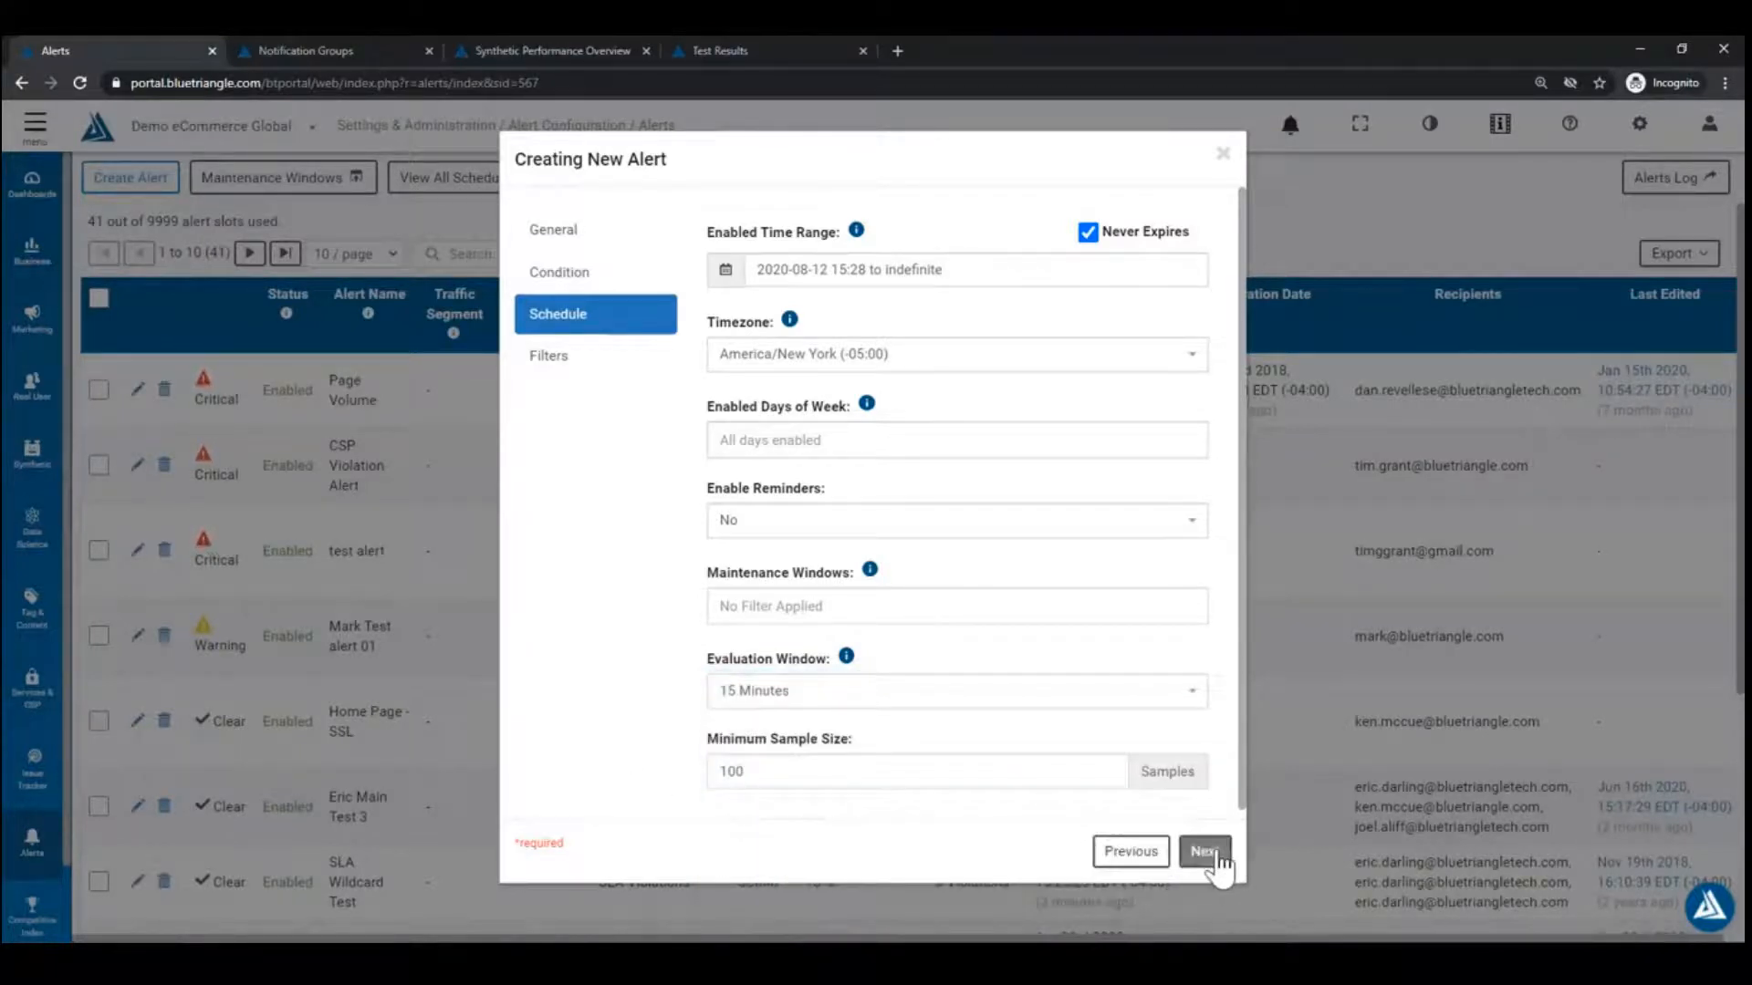
pyautogui.click(1204, 853)
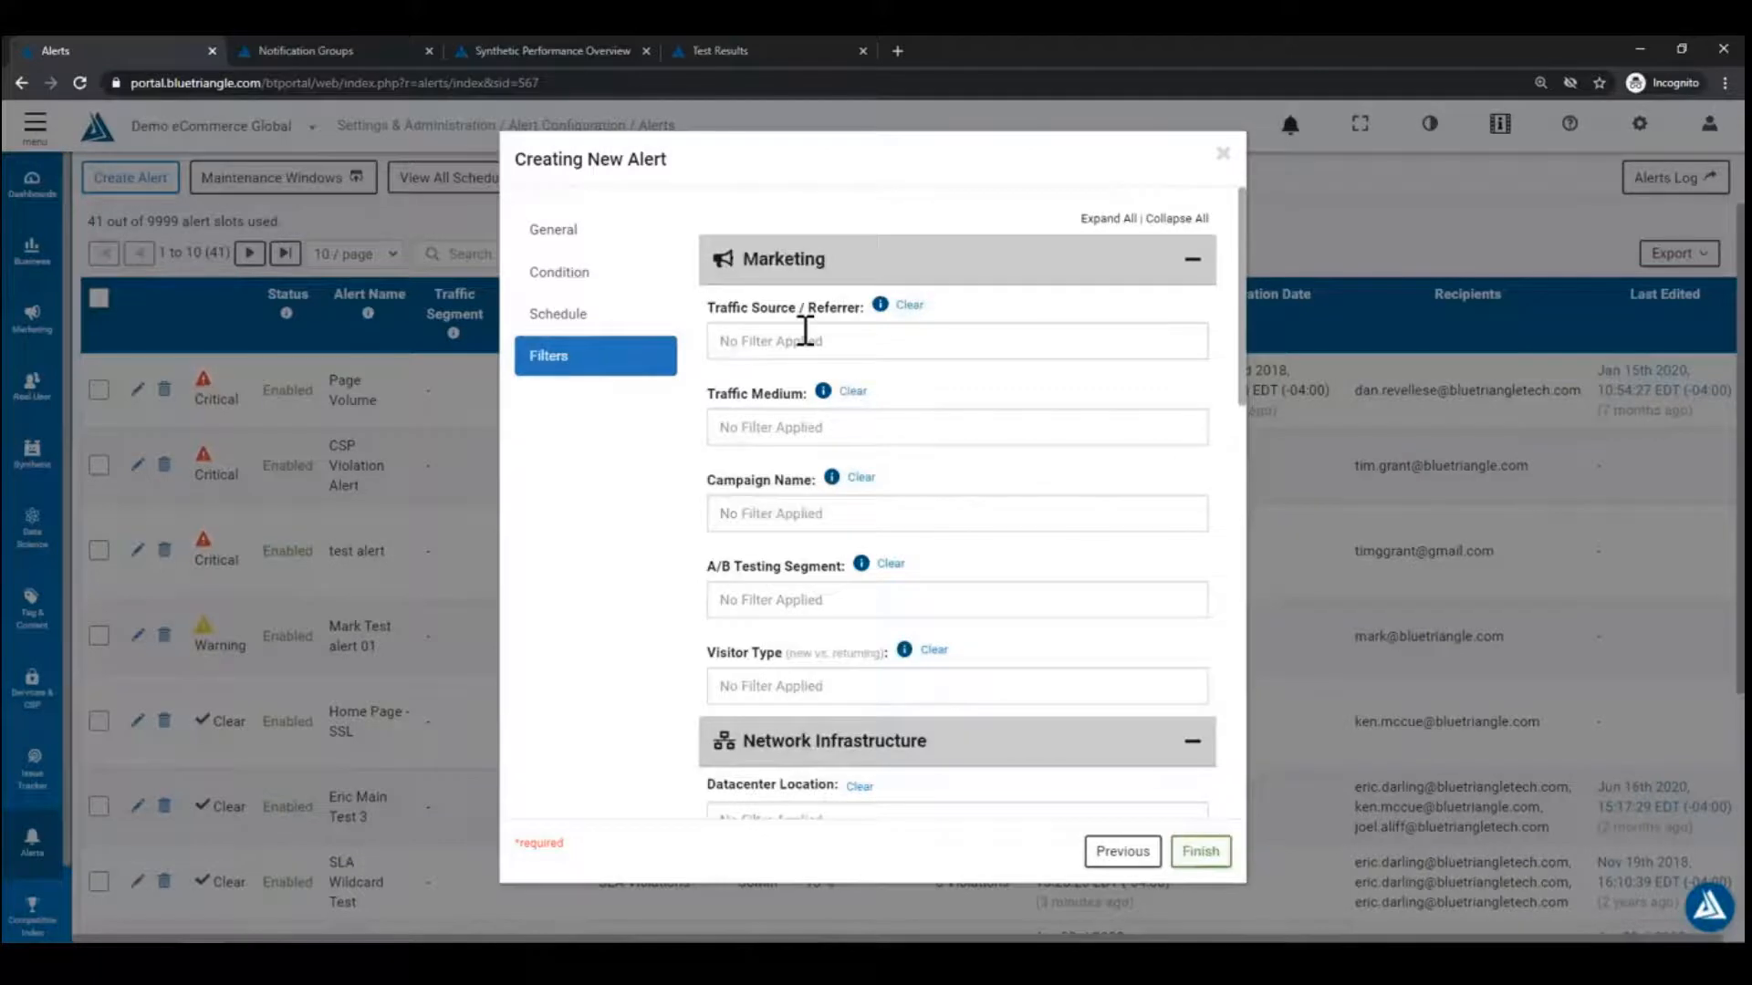
# Step: Leave A/B Testing Segment and datacenter location filters unset and finish the alert
pyautogui.scroll(-3, 807, 334)
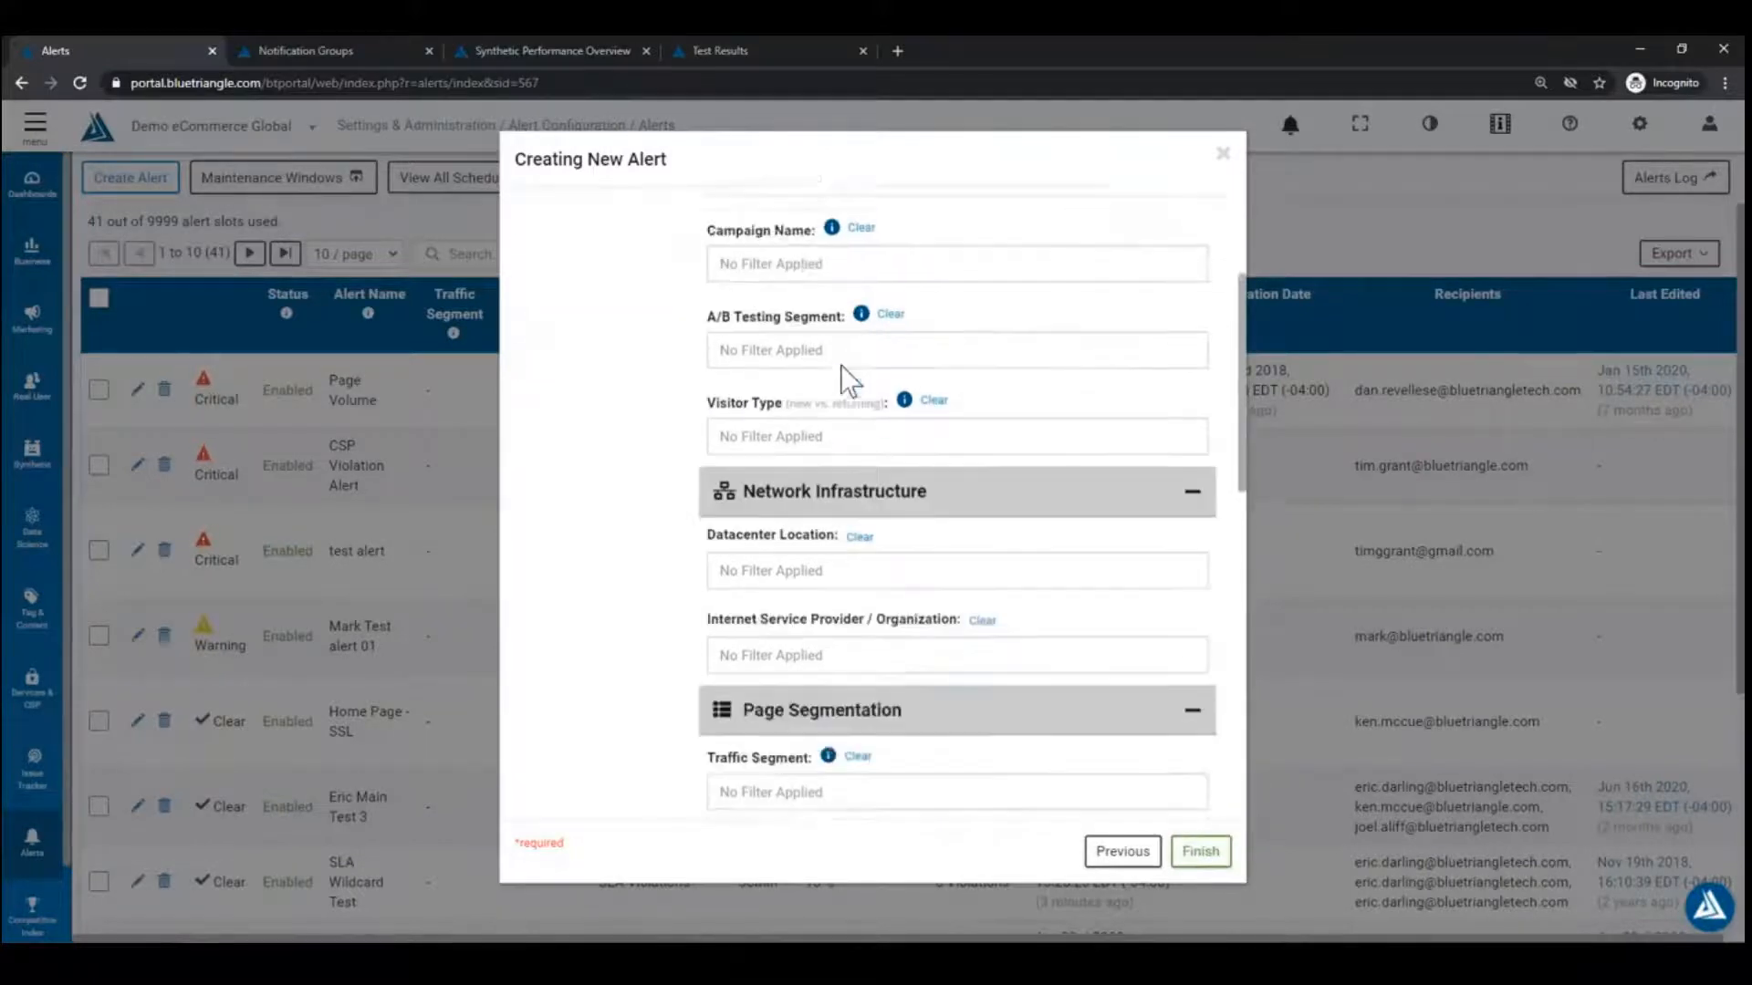
pyautogui.scroll(3, 763, 548)
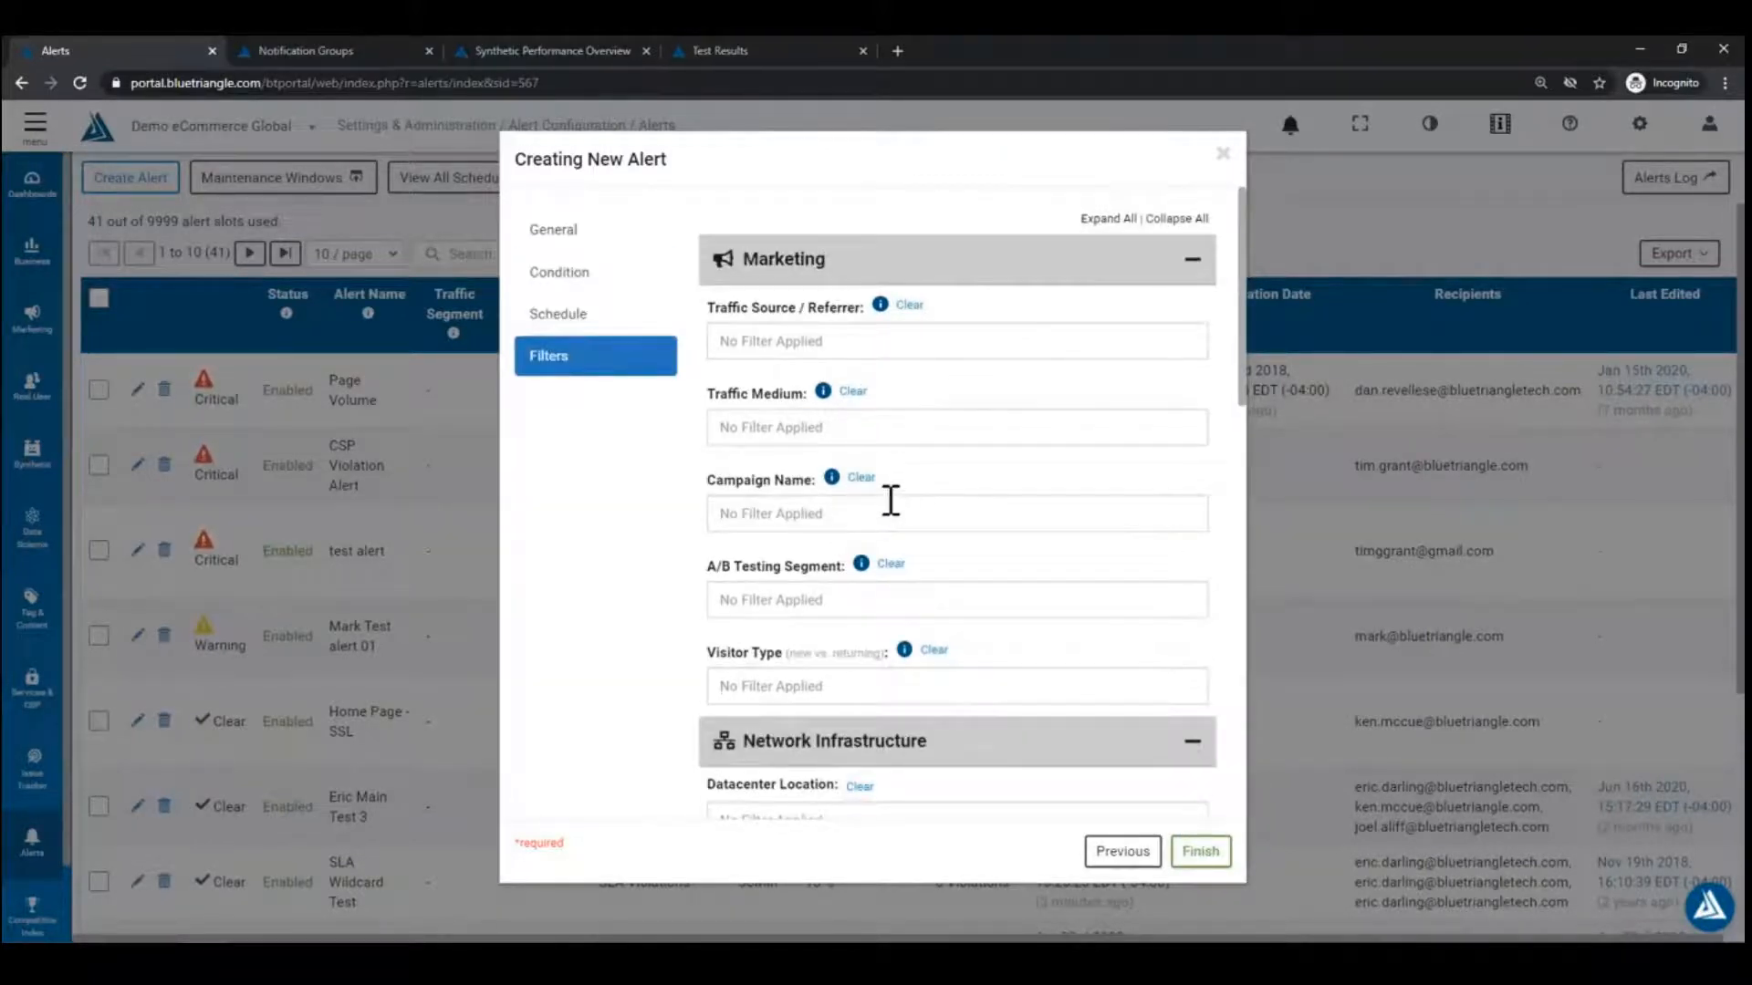
pyautogui.click(818, 610)
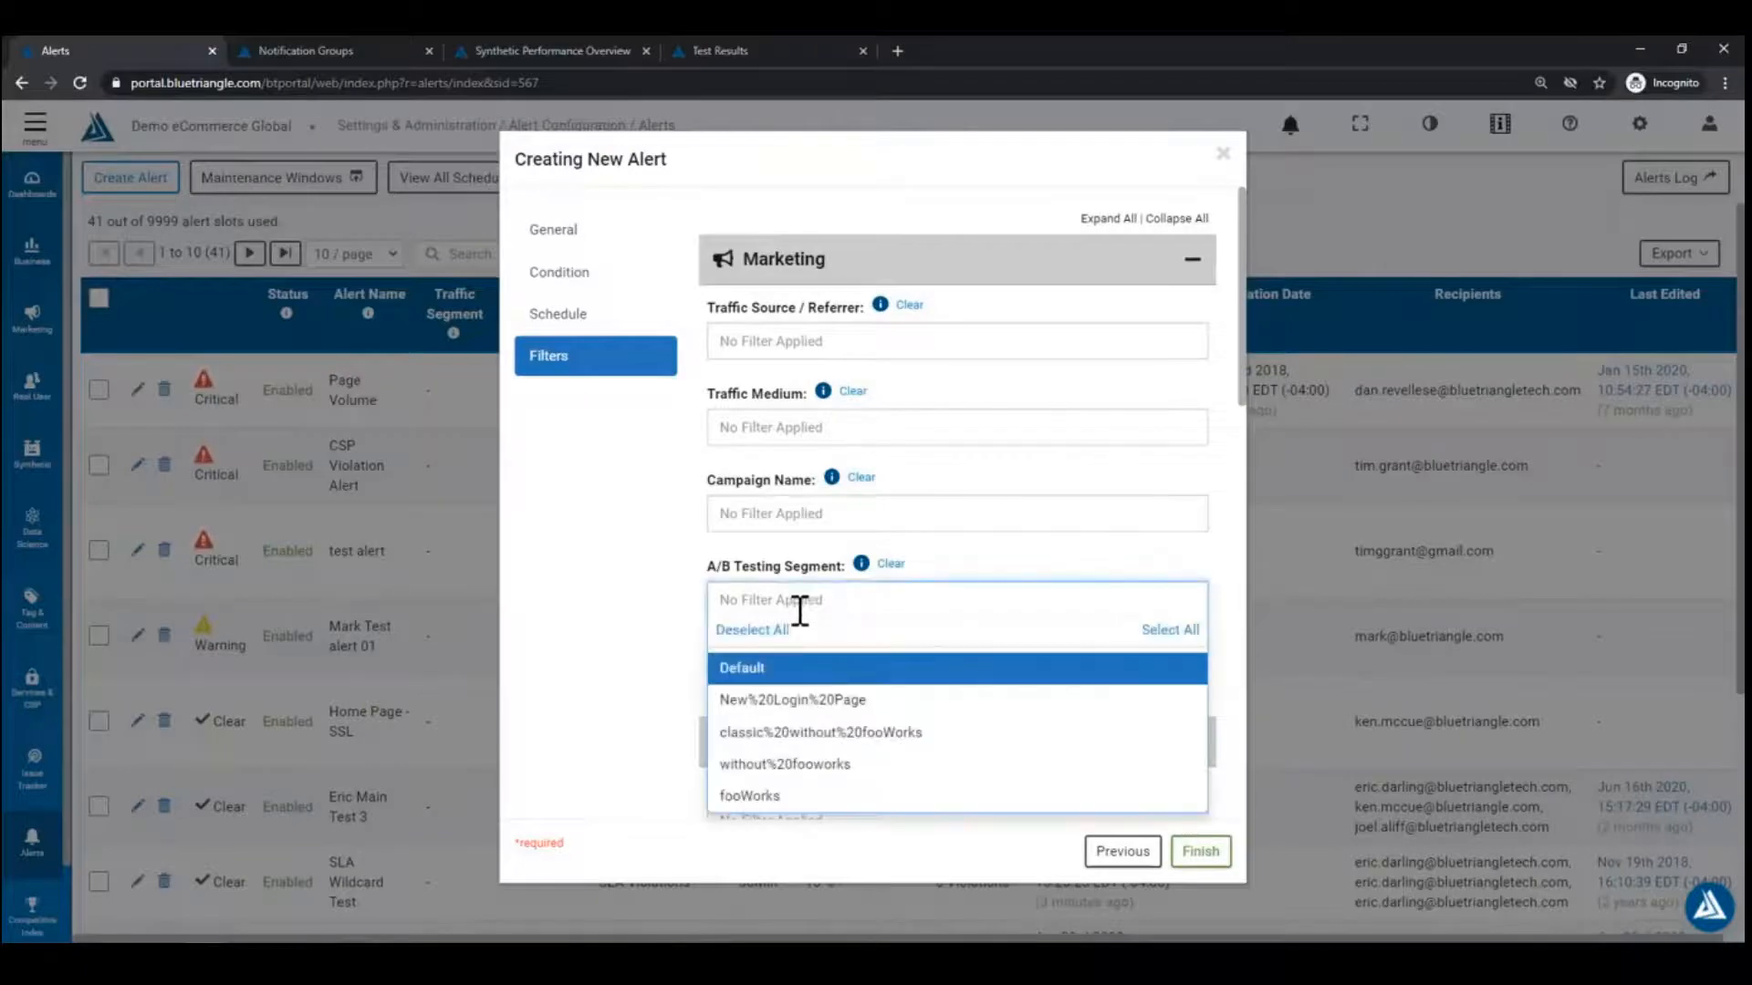
pyautogui.click(668, 602)
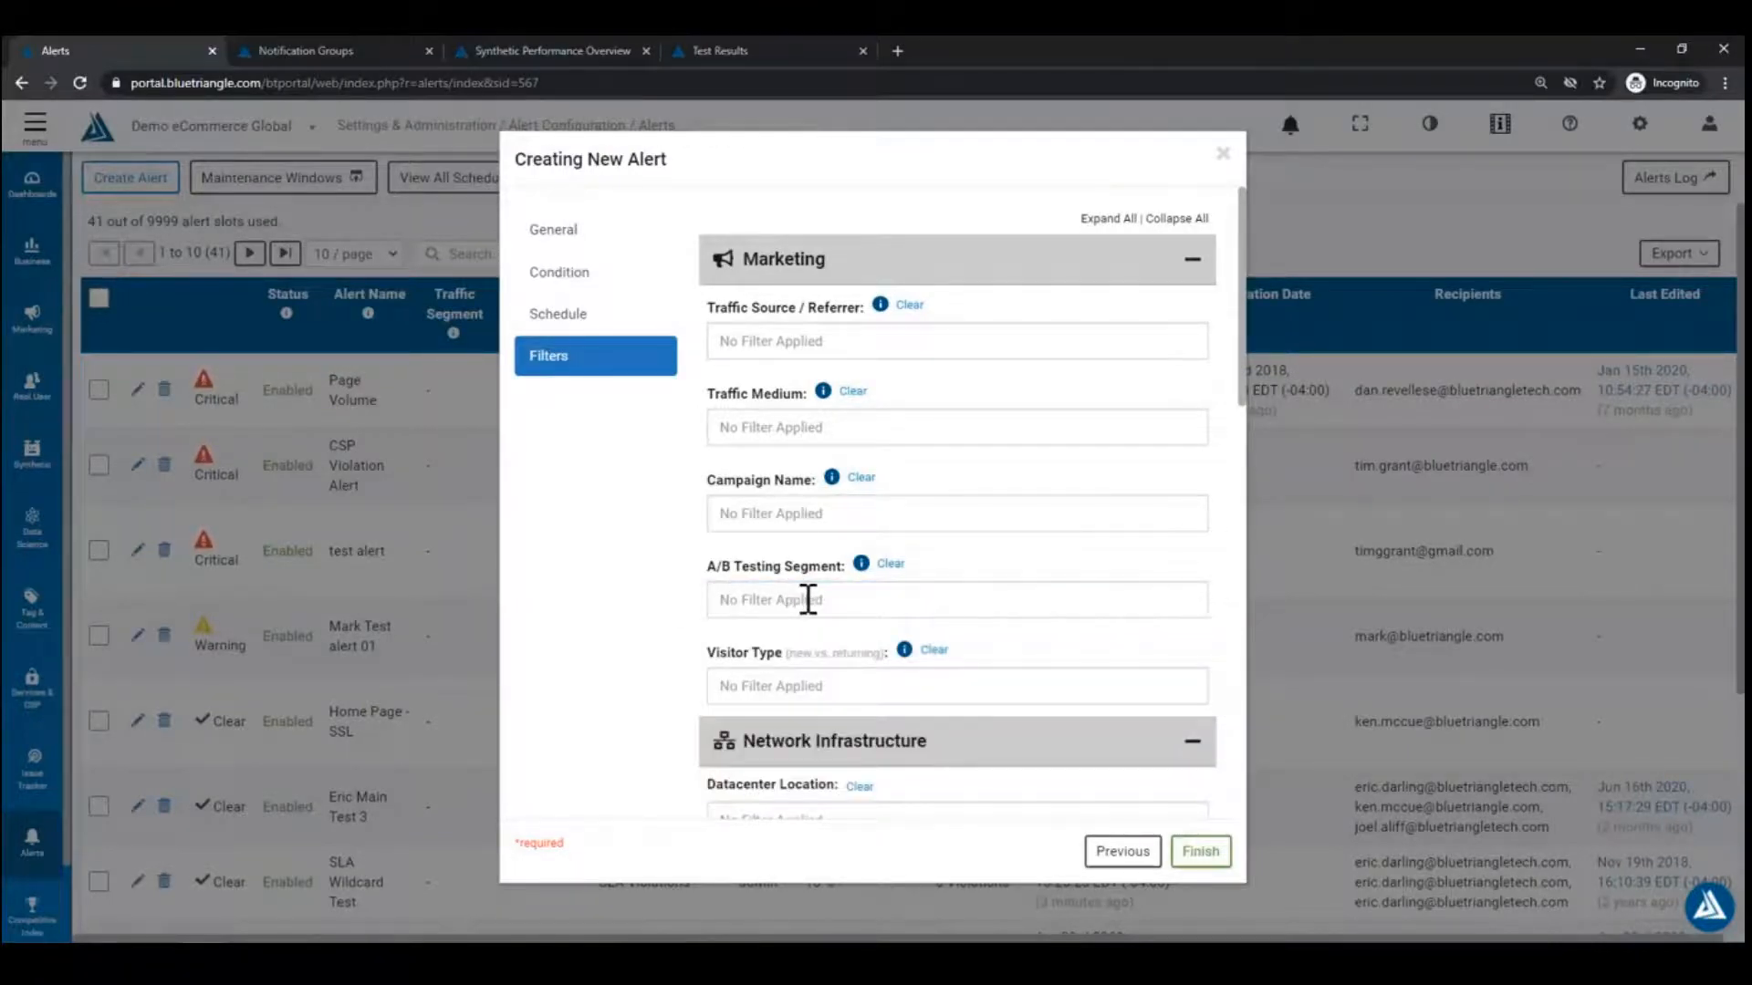
pyautogui.scroll(-4, 657, 543)
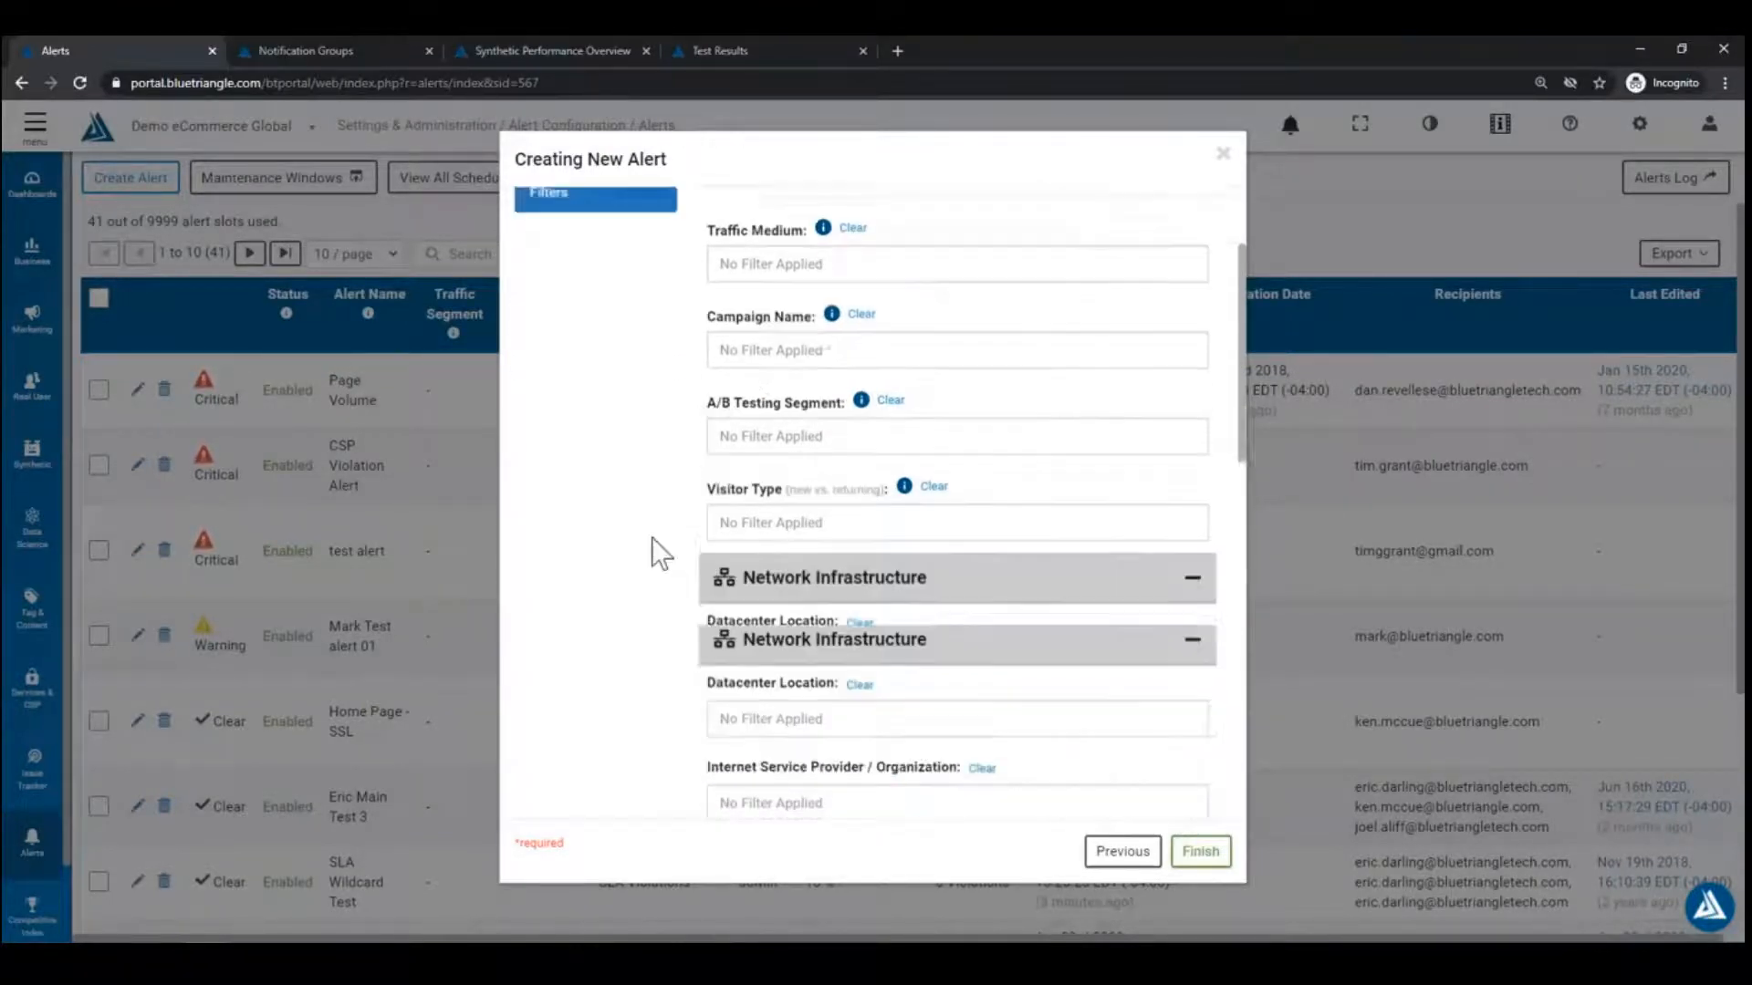
pyautogui.click(886, 459)
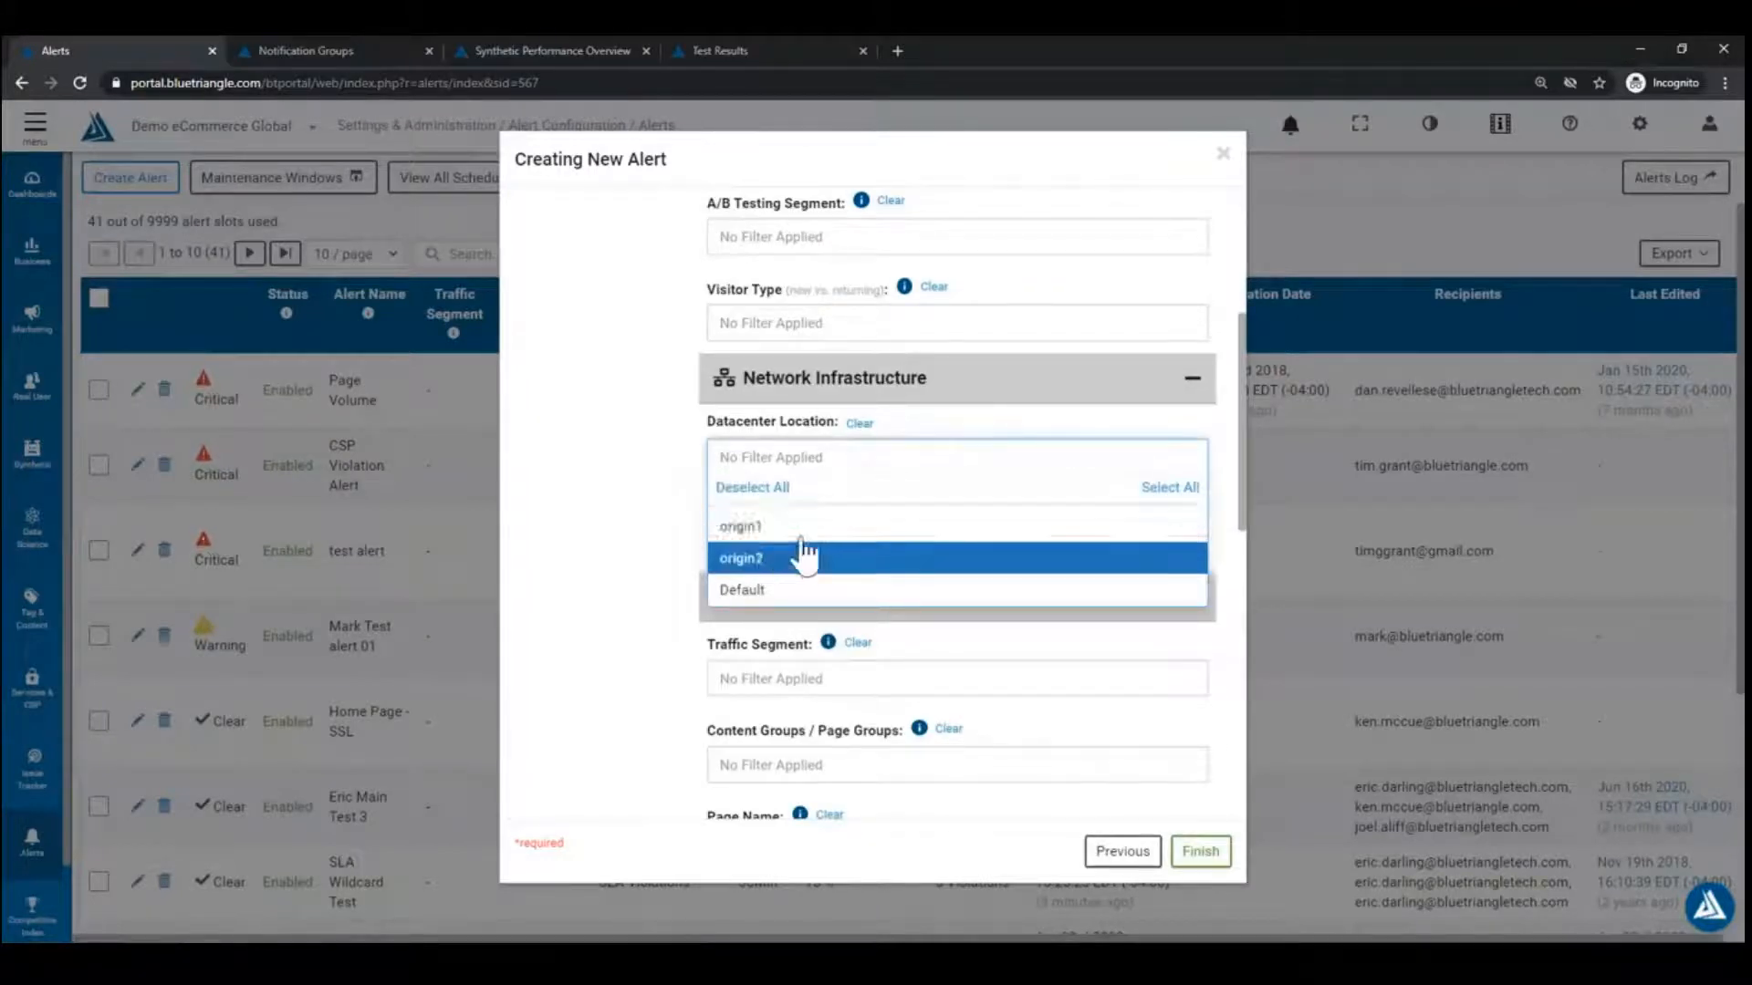
pyautogui.click(659, 476)
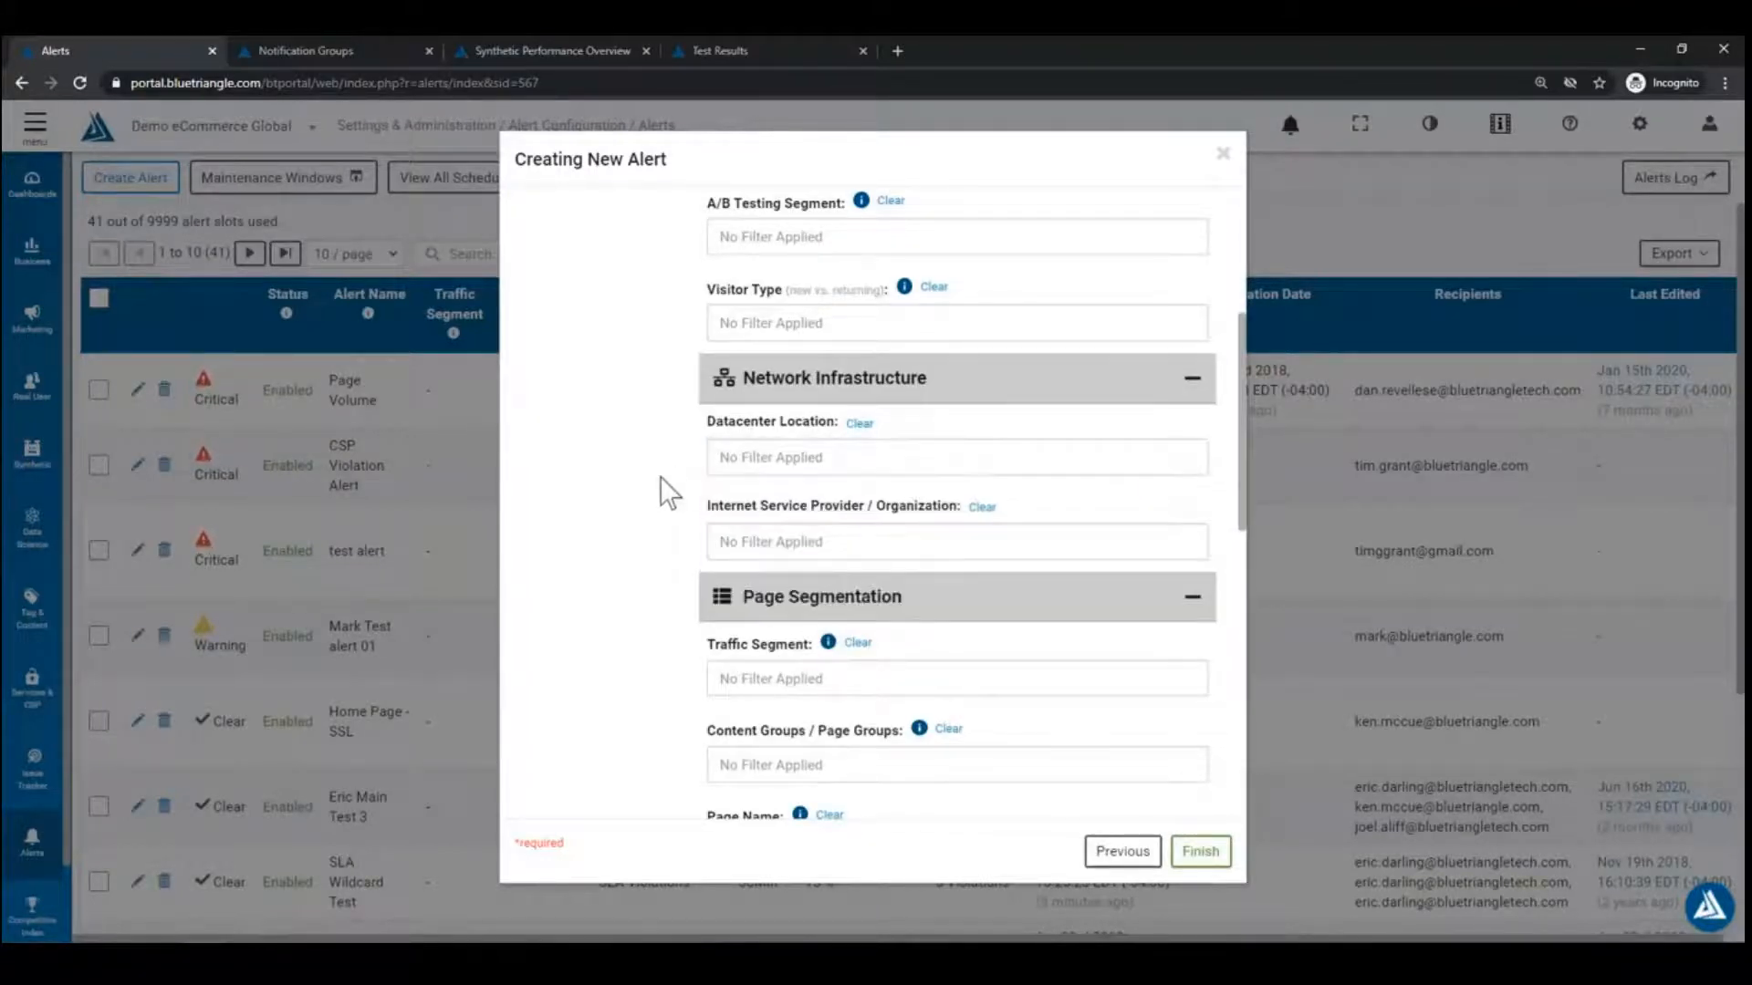
pyautogui.scroll(-4, 660, 477)
pyautogui.scroll(-5, 629, 525)
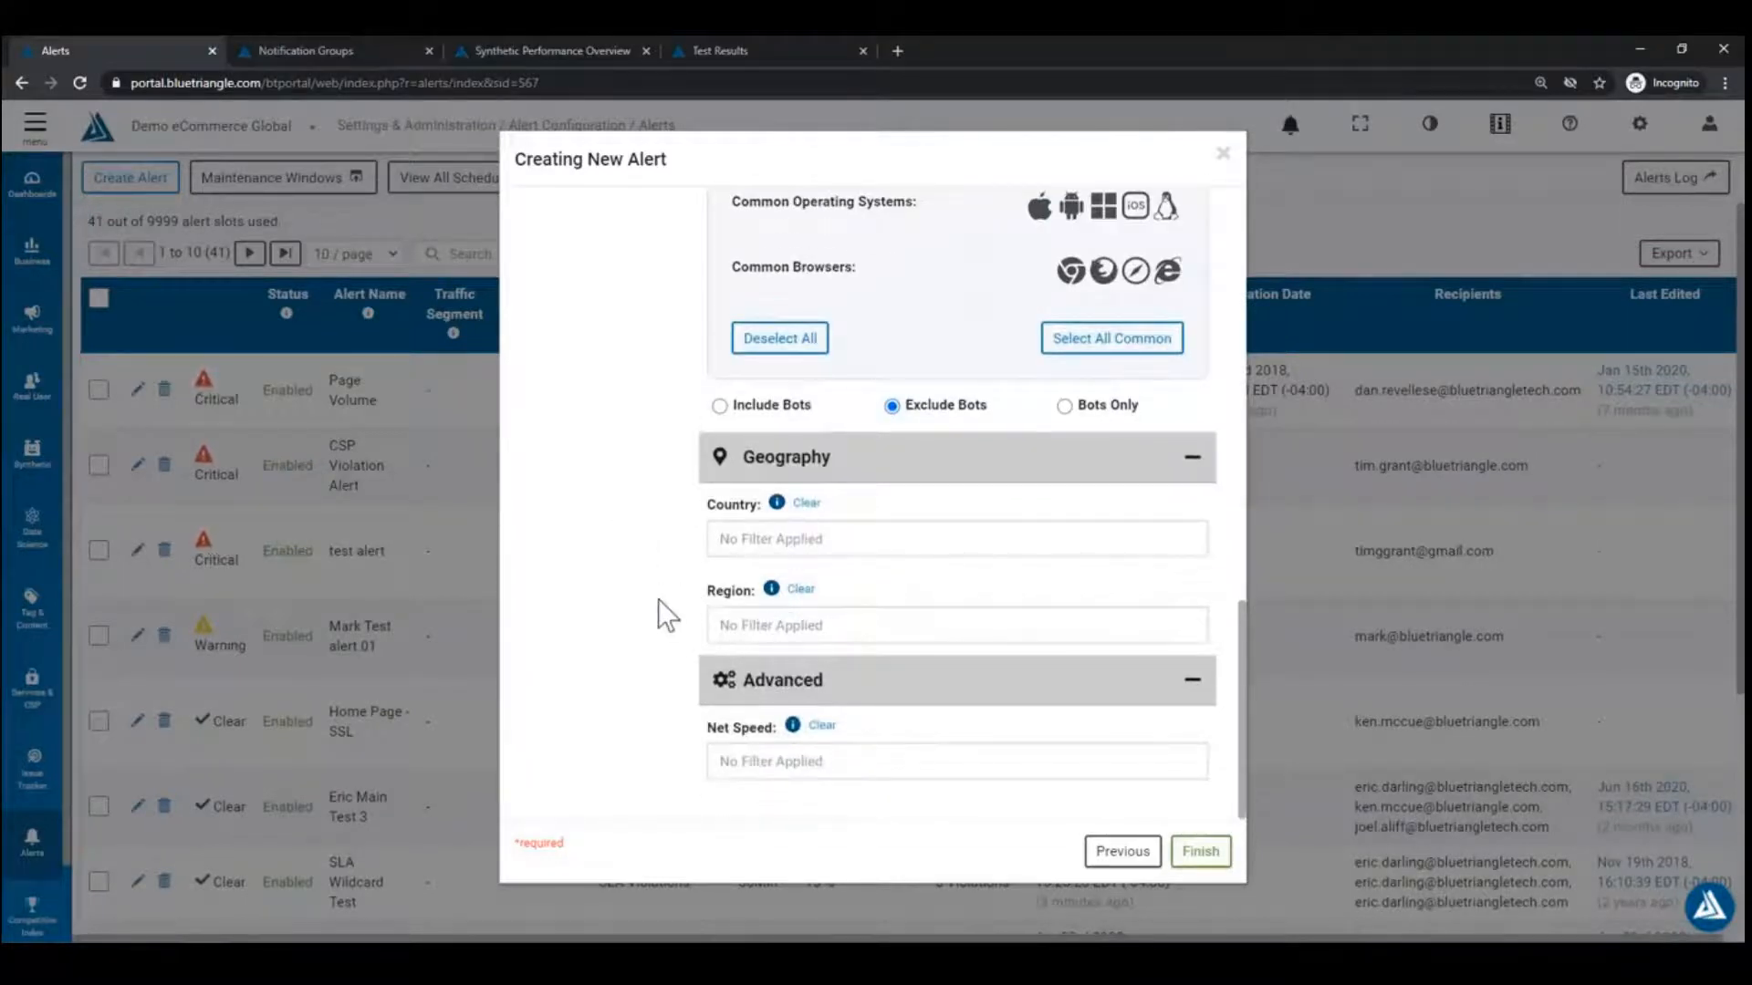
pyautogui.scroll(5, 665, 390)
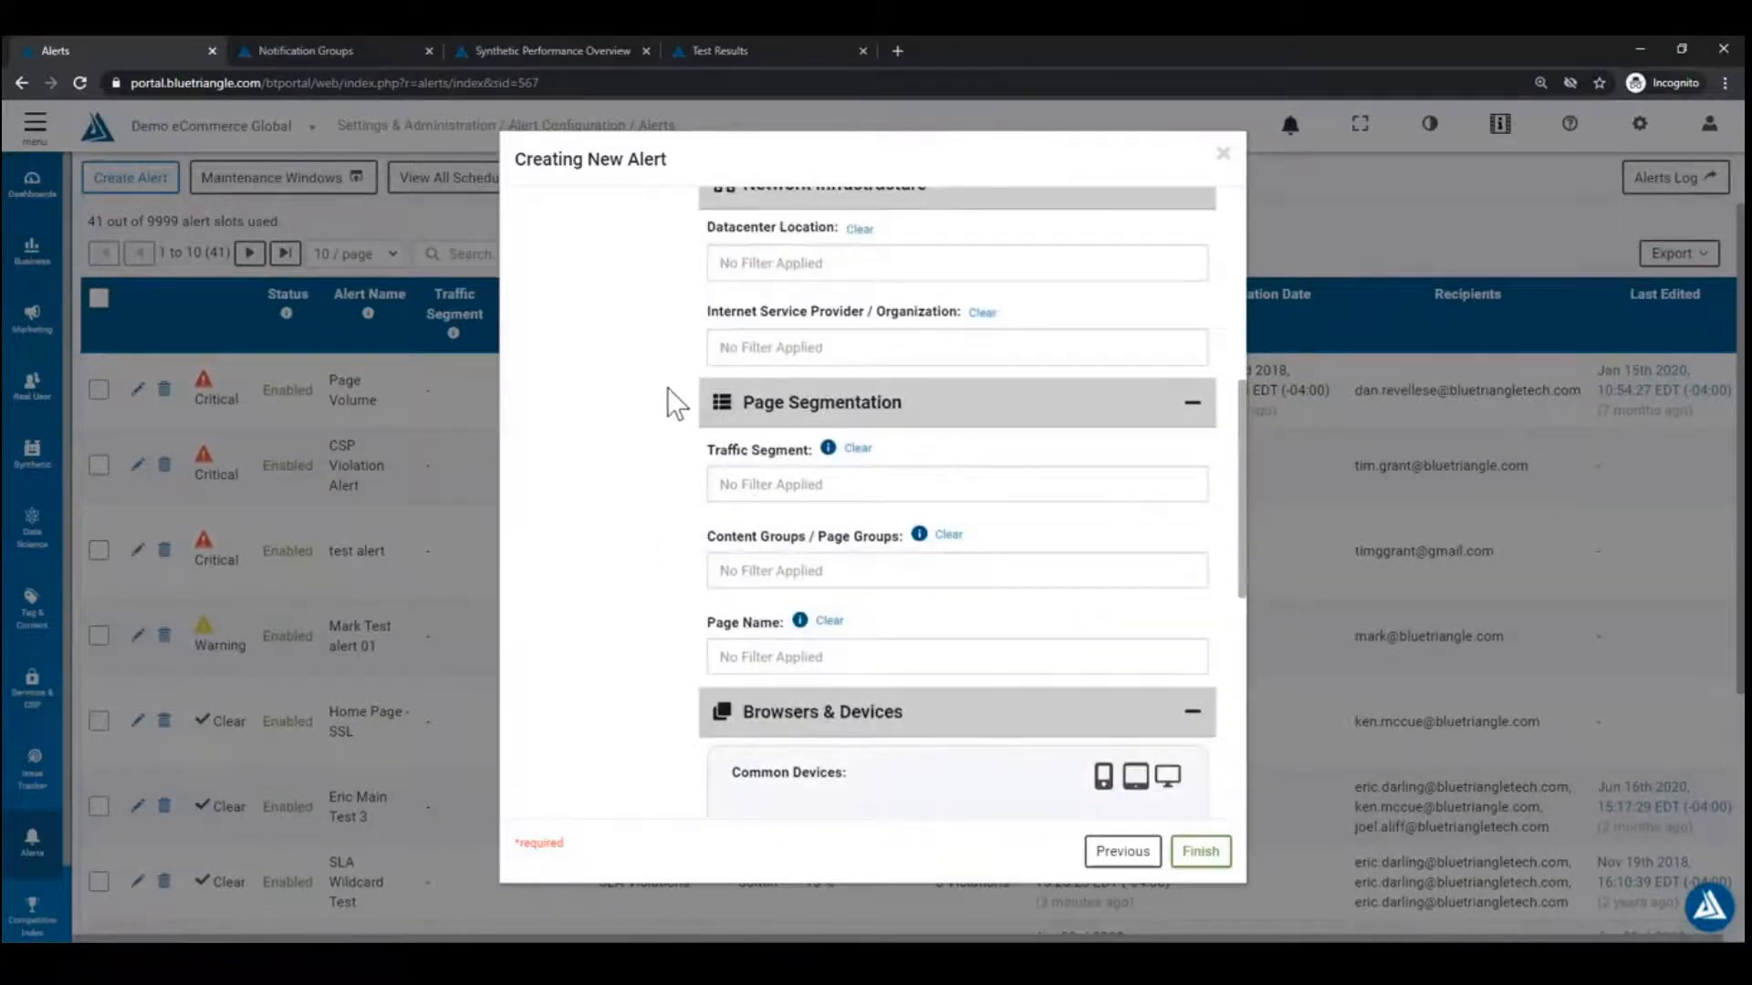
pyautogui.scroll(5, 668, 388)
pyautogui.scroll(2, 666, 386)
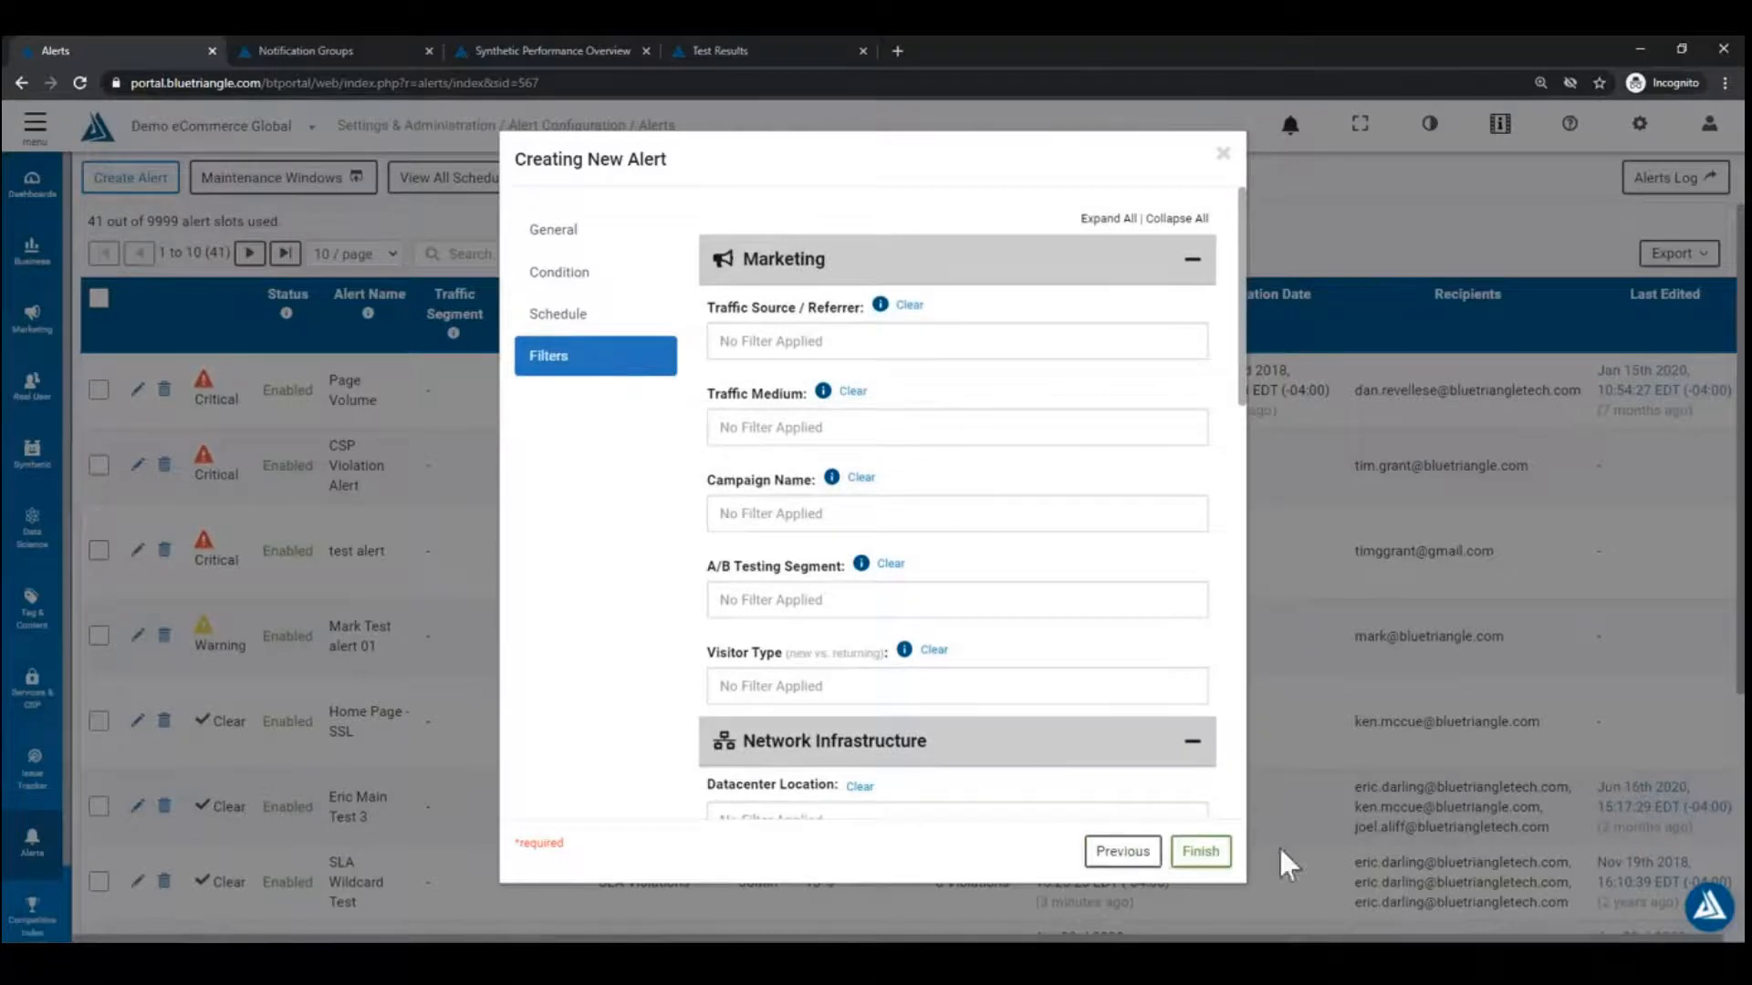
pyautogui.click(1201, 858)
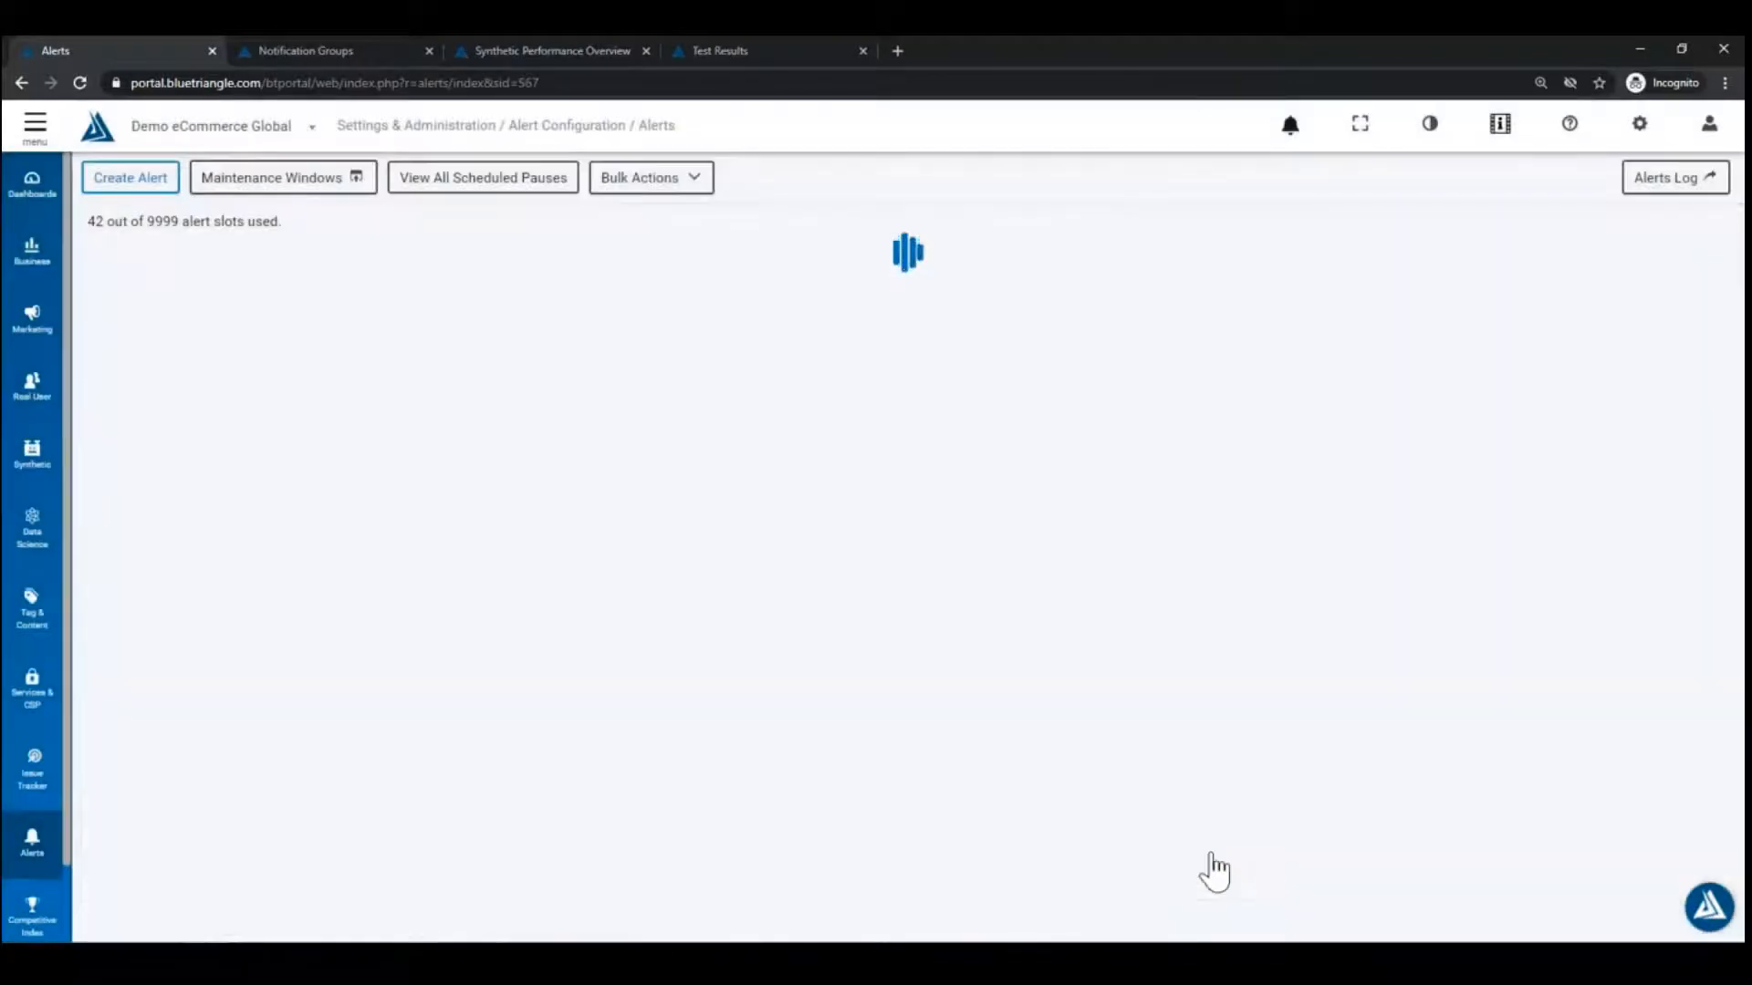
# Step: Search the alerts list for 'demo alert 1'
pyautogui.click(545, 263)
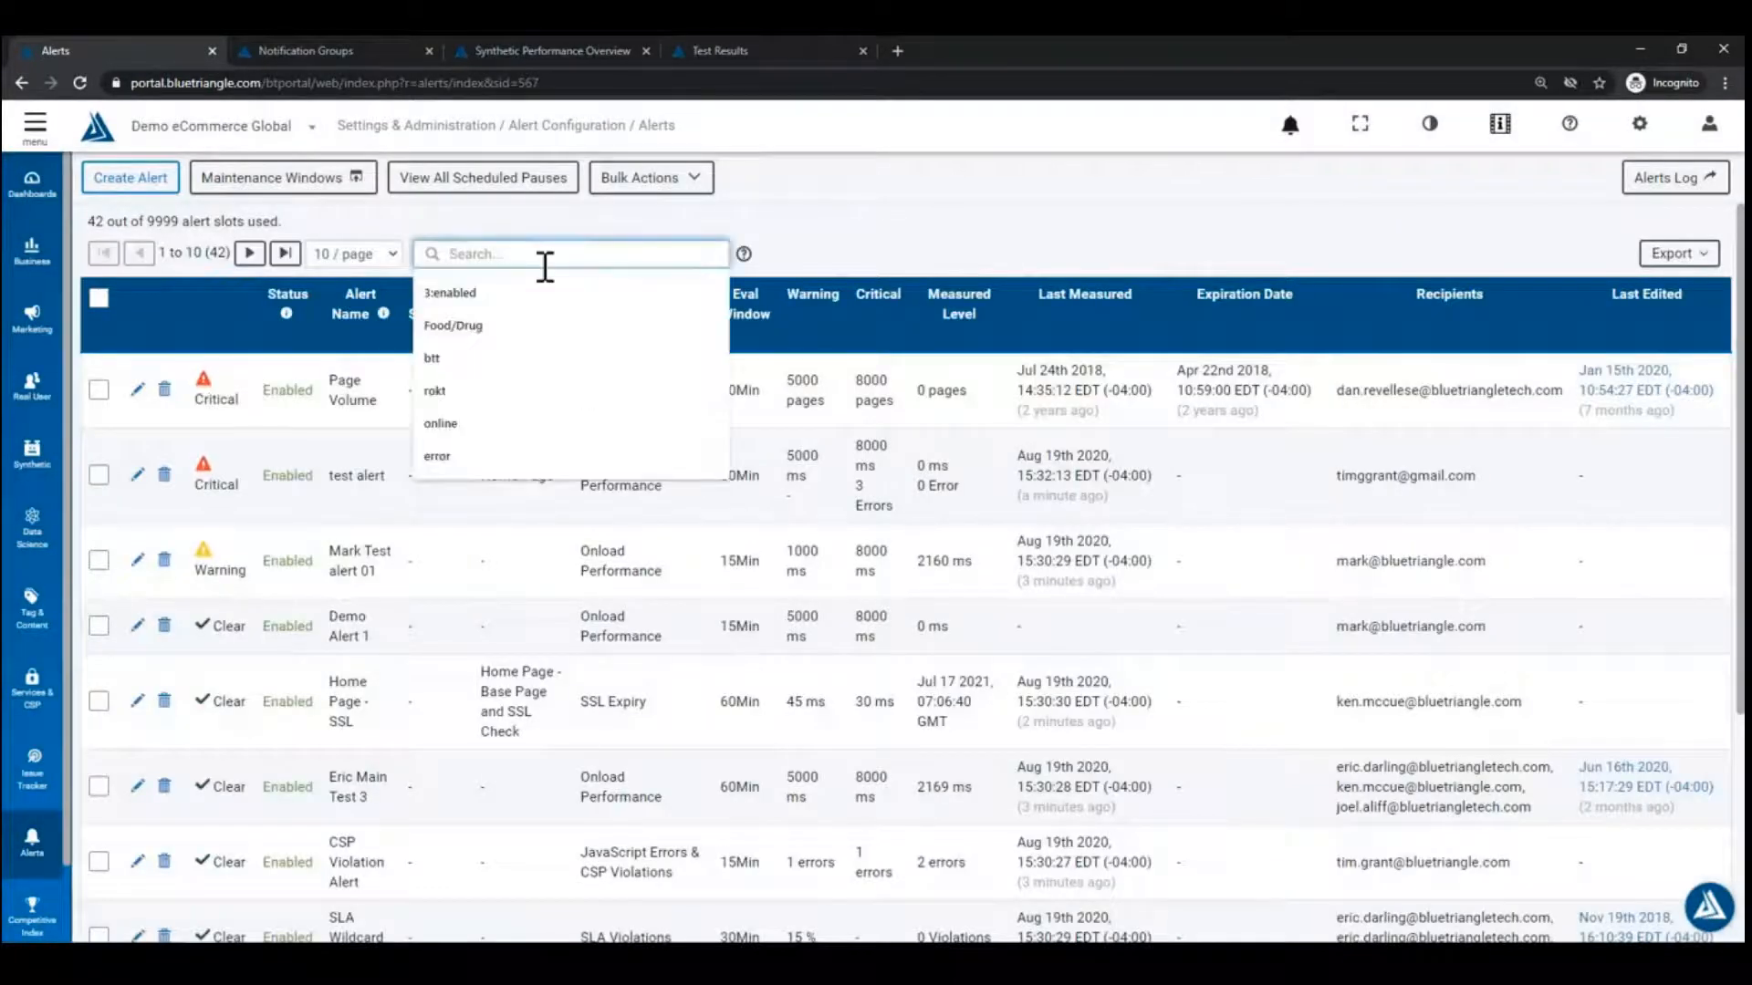
pyautogui.write('demo aler')
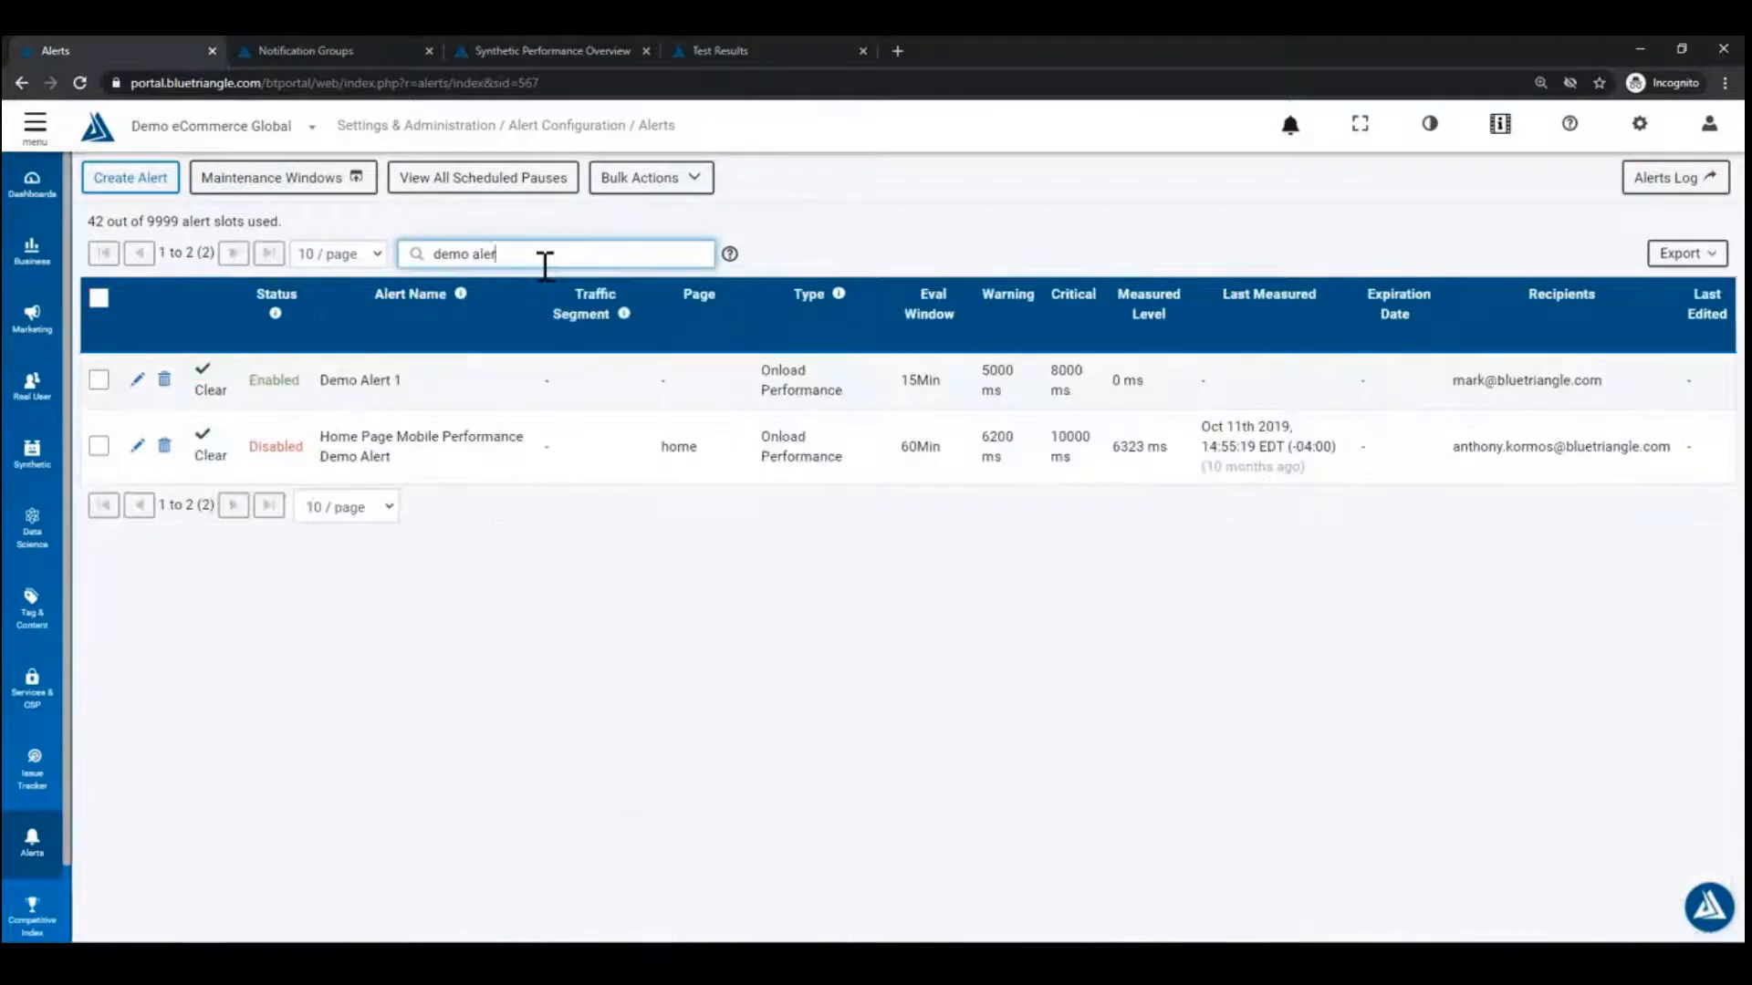
pyautogui.write('t 1')
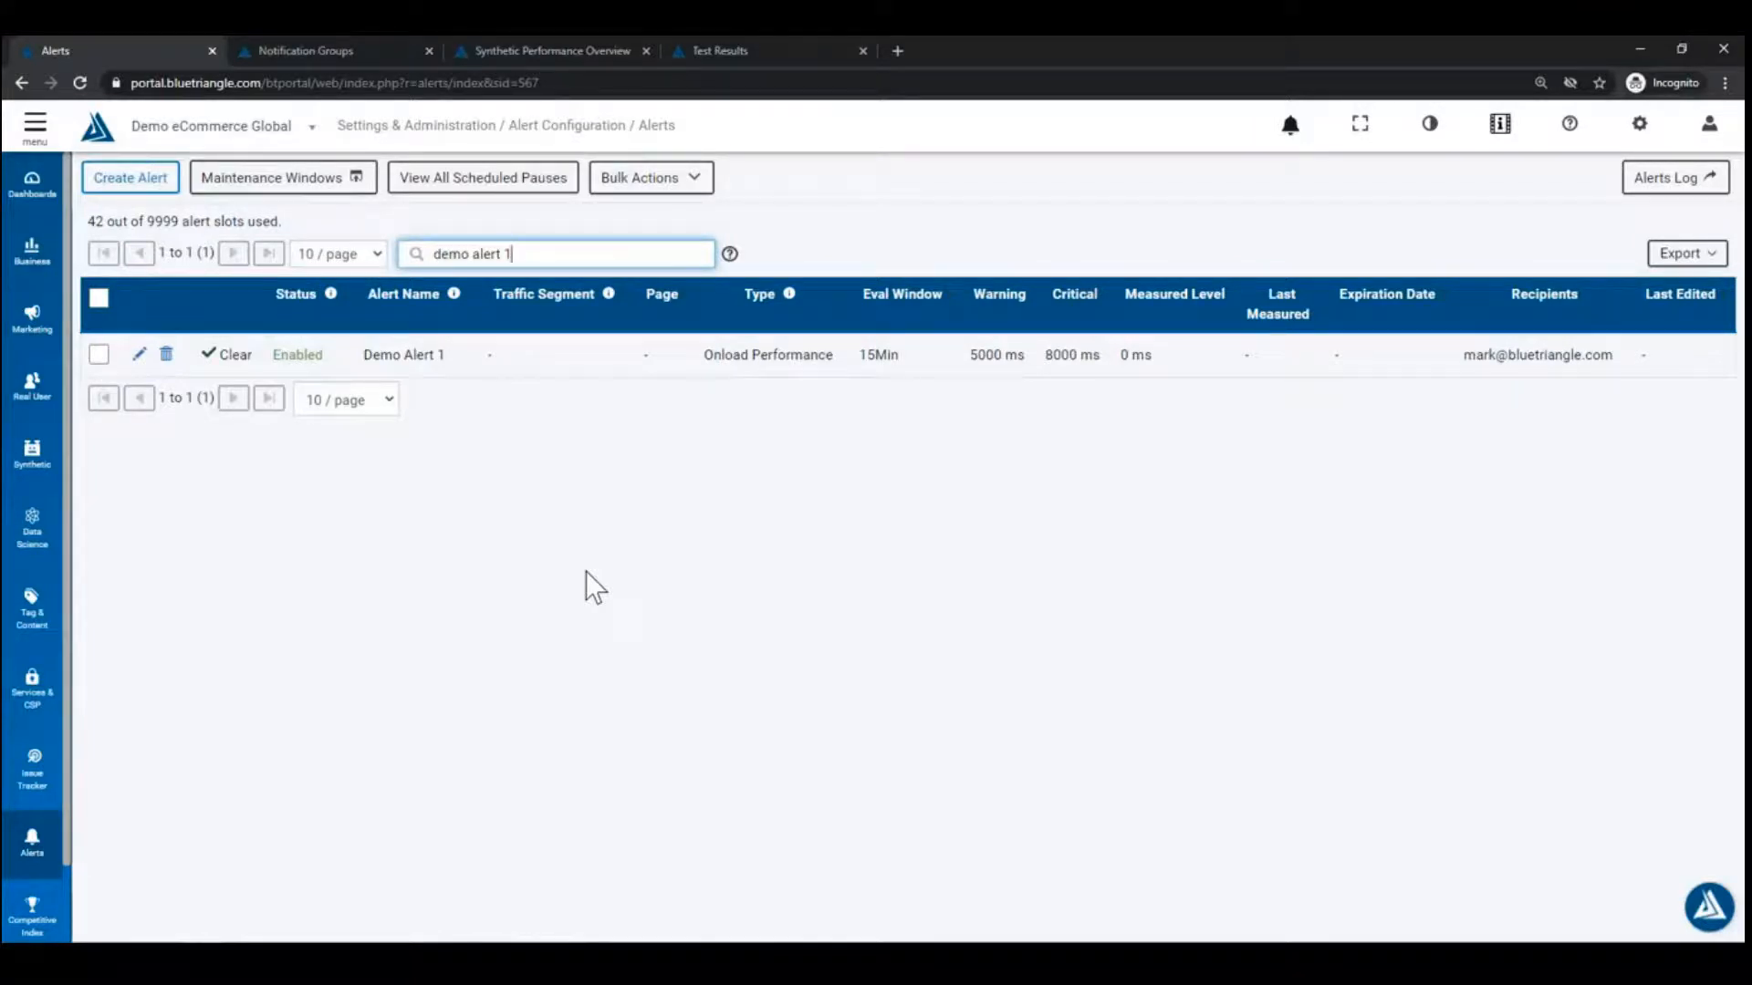
# Step: Return to Dashboards and show the list of available dashboards
pyautogui.click(44, 199)
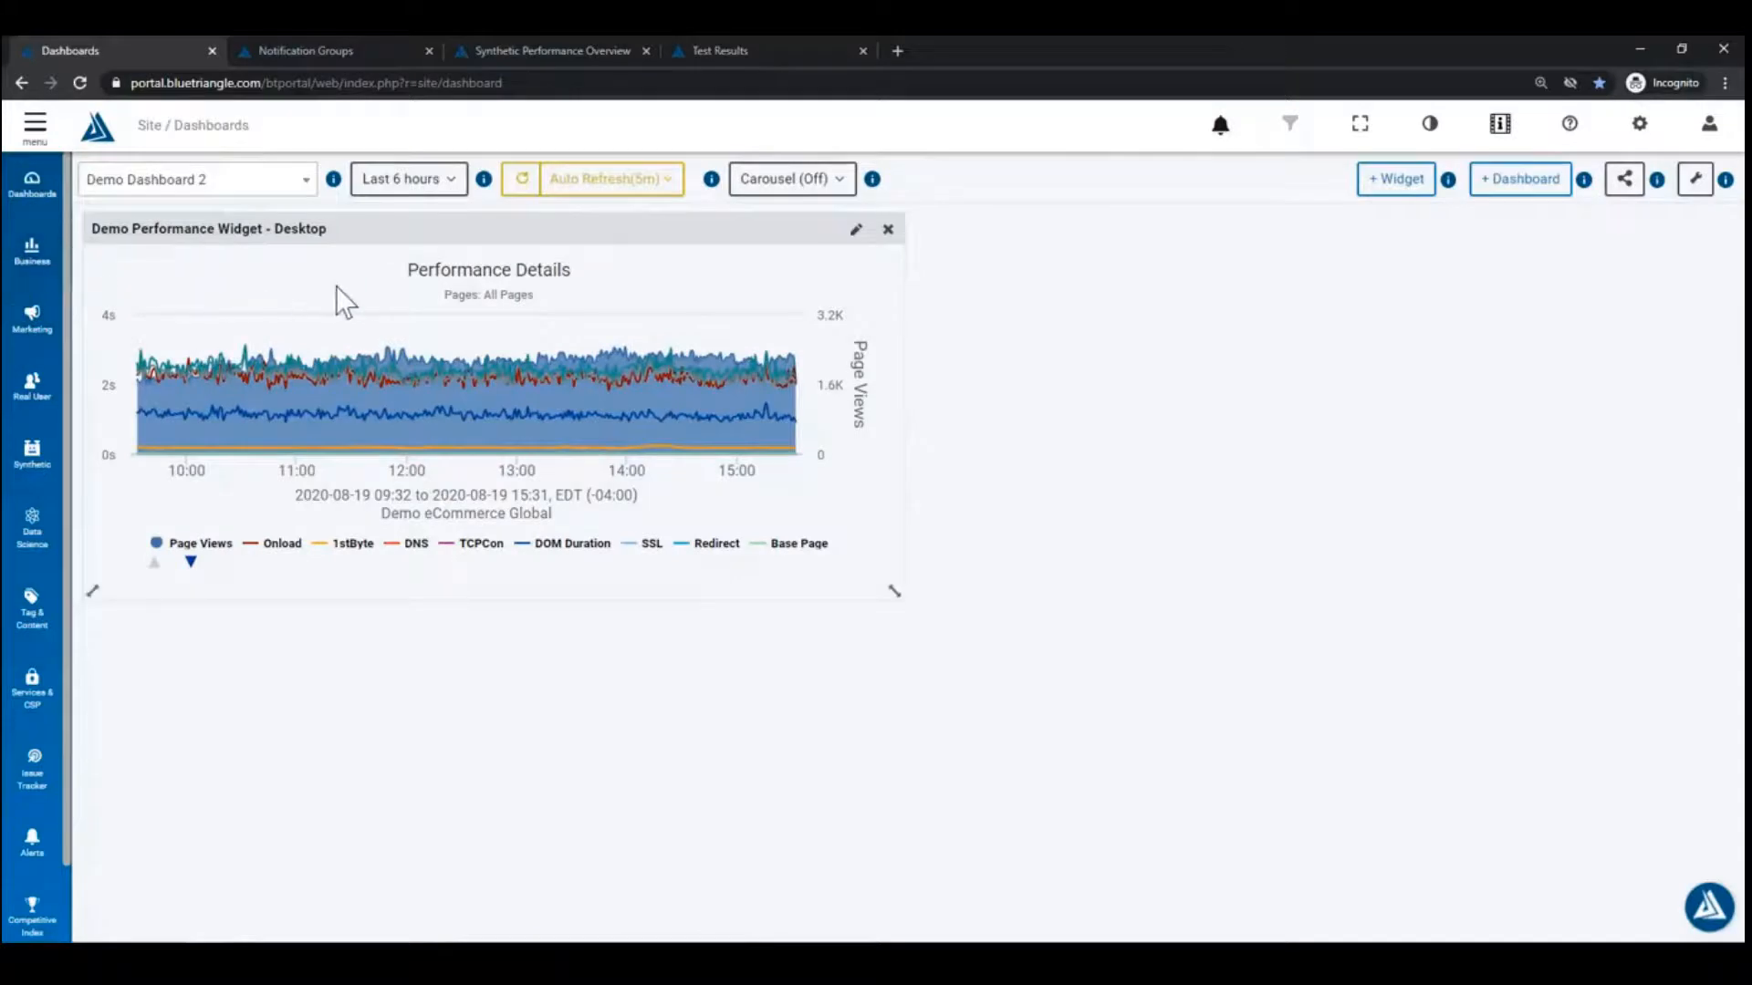
pyautogui.click(105, 140)
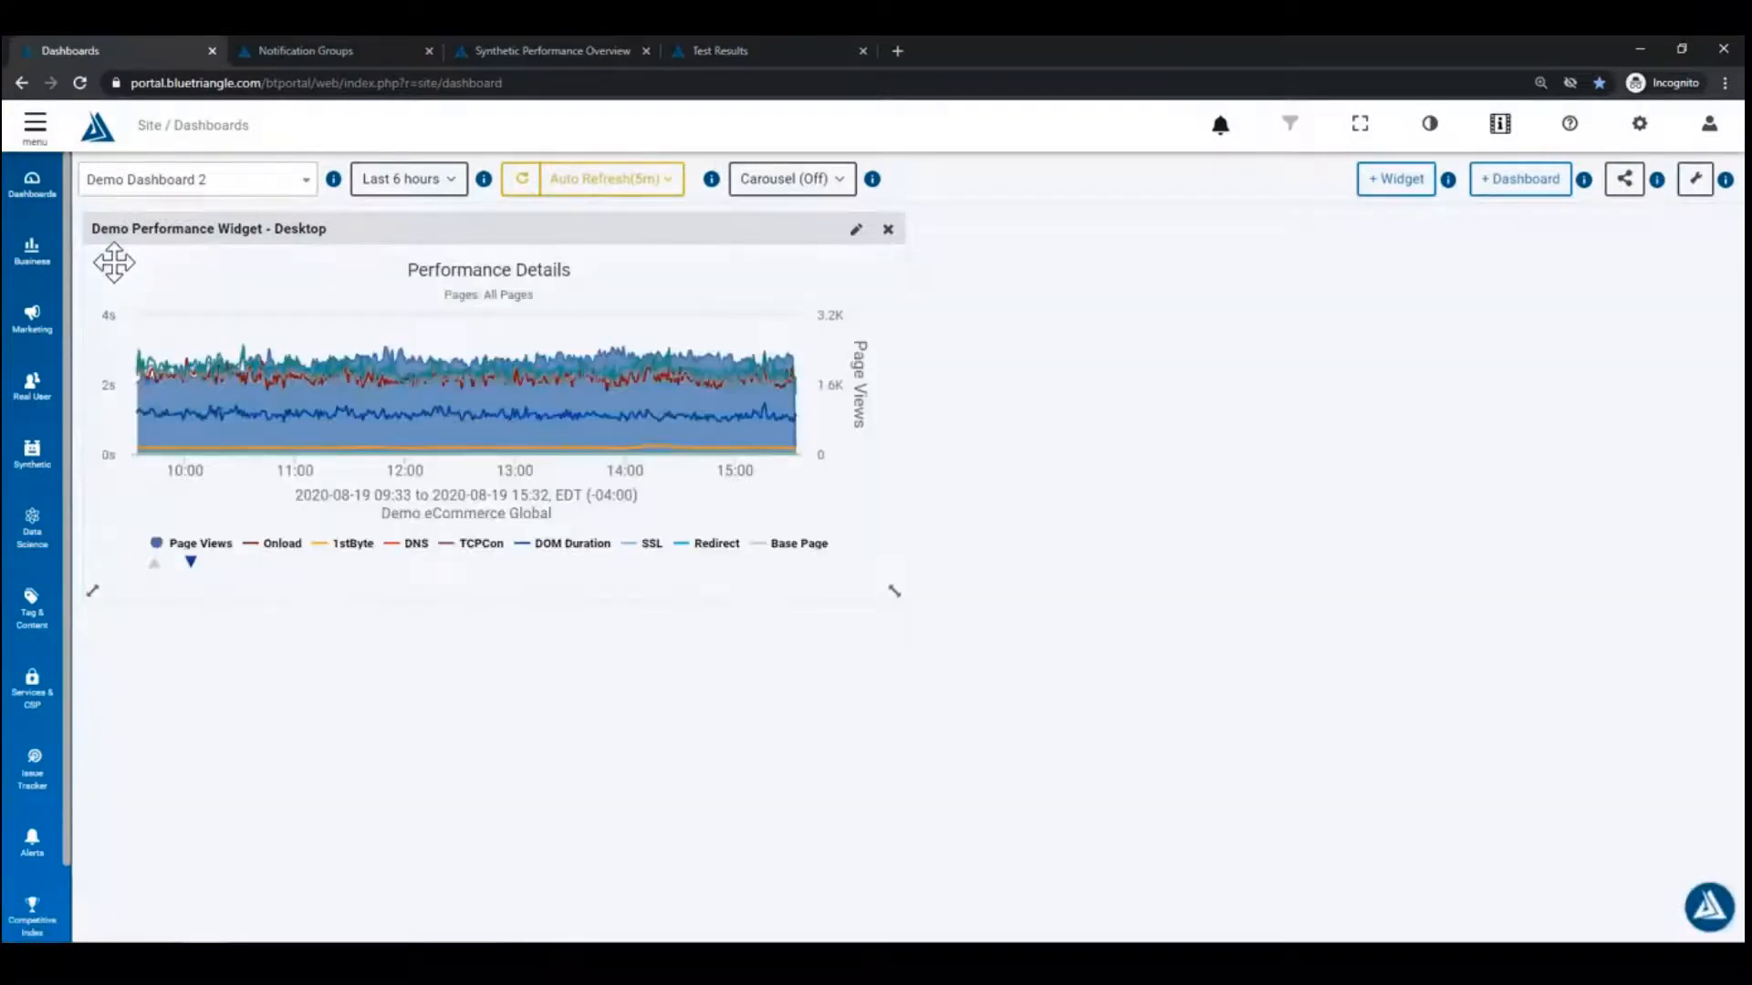
pyautogui.click(262, 183)
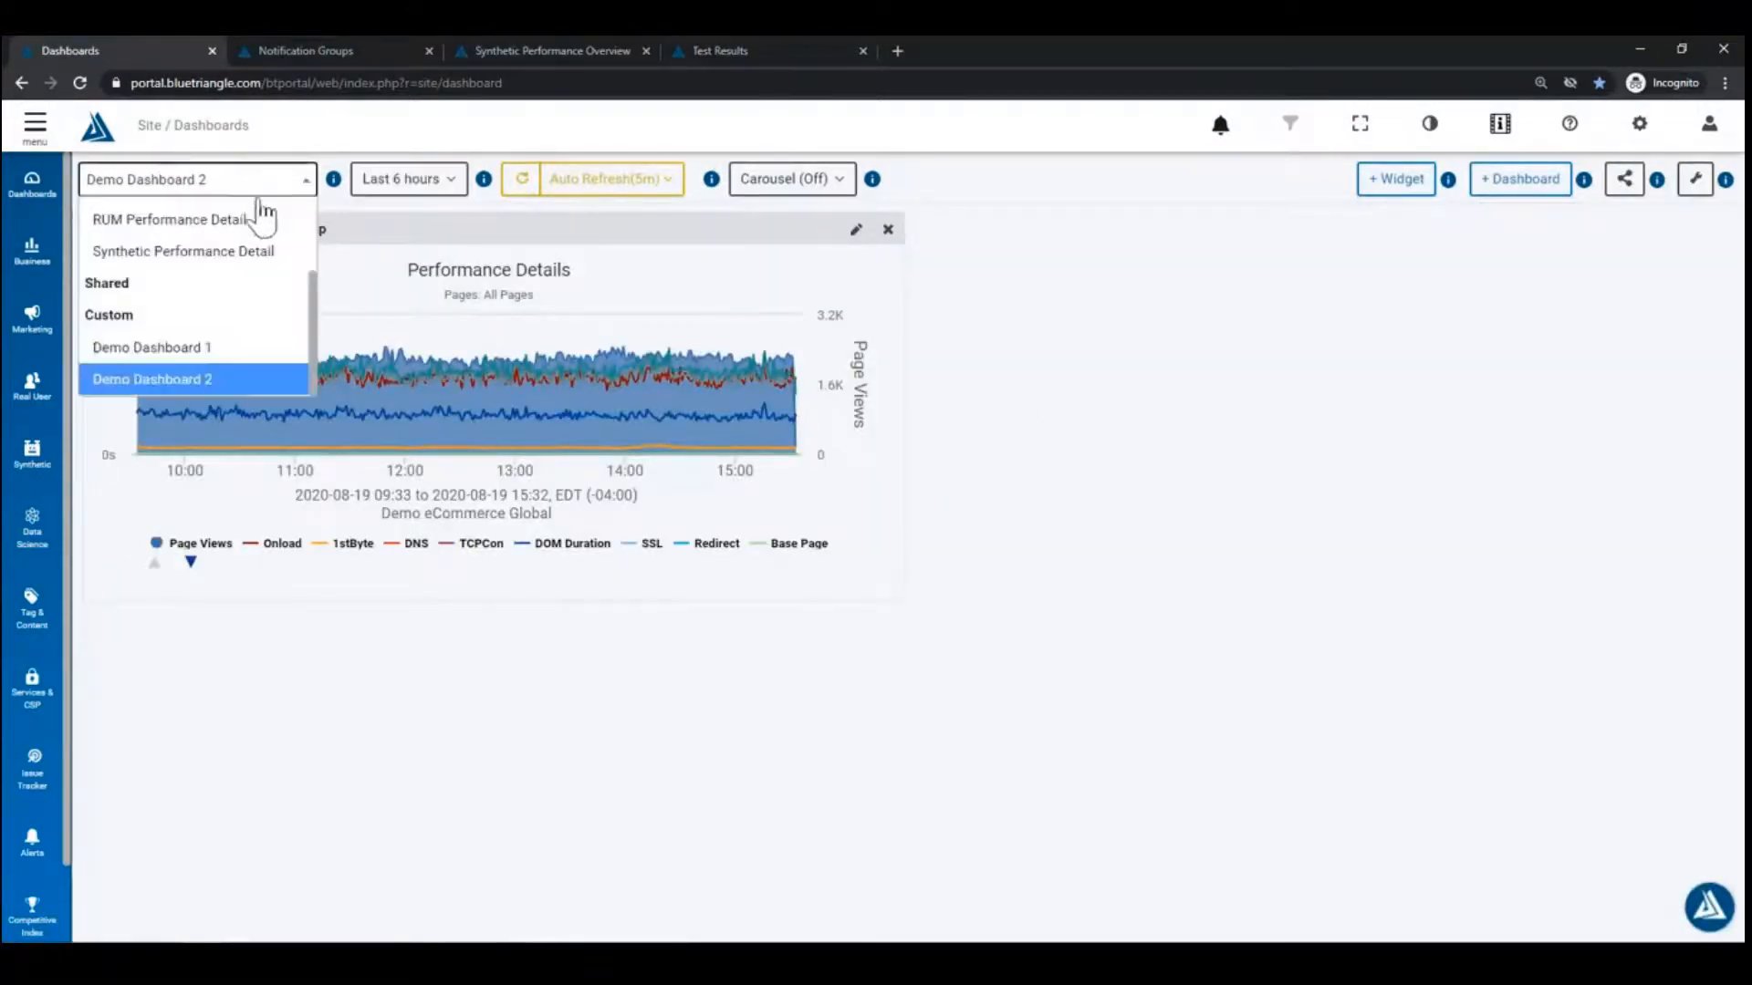
pyautogui.scroll(3, 246, 301)
# Step: Switch to Site Overview, show the Onload series, and set the range to Last 14 days
pyautogui.click(188, 244)
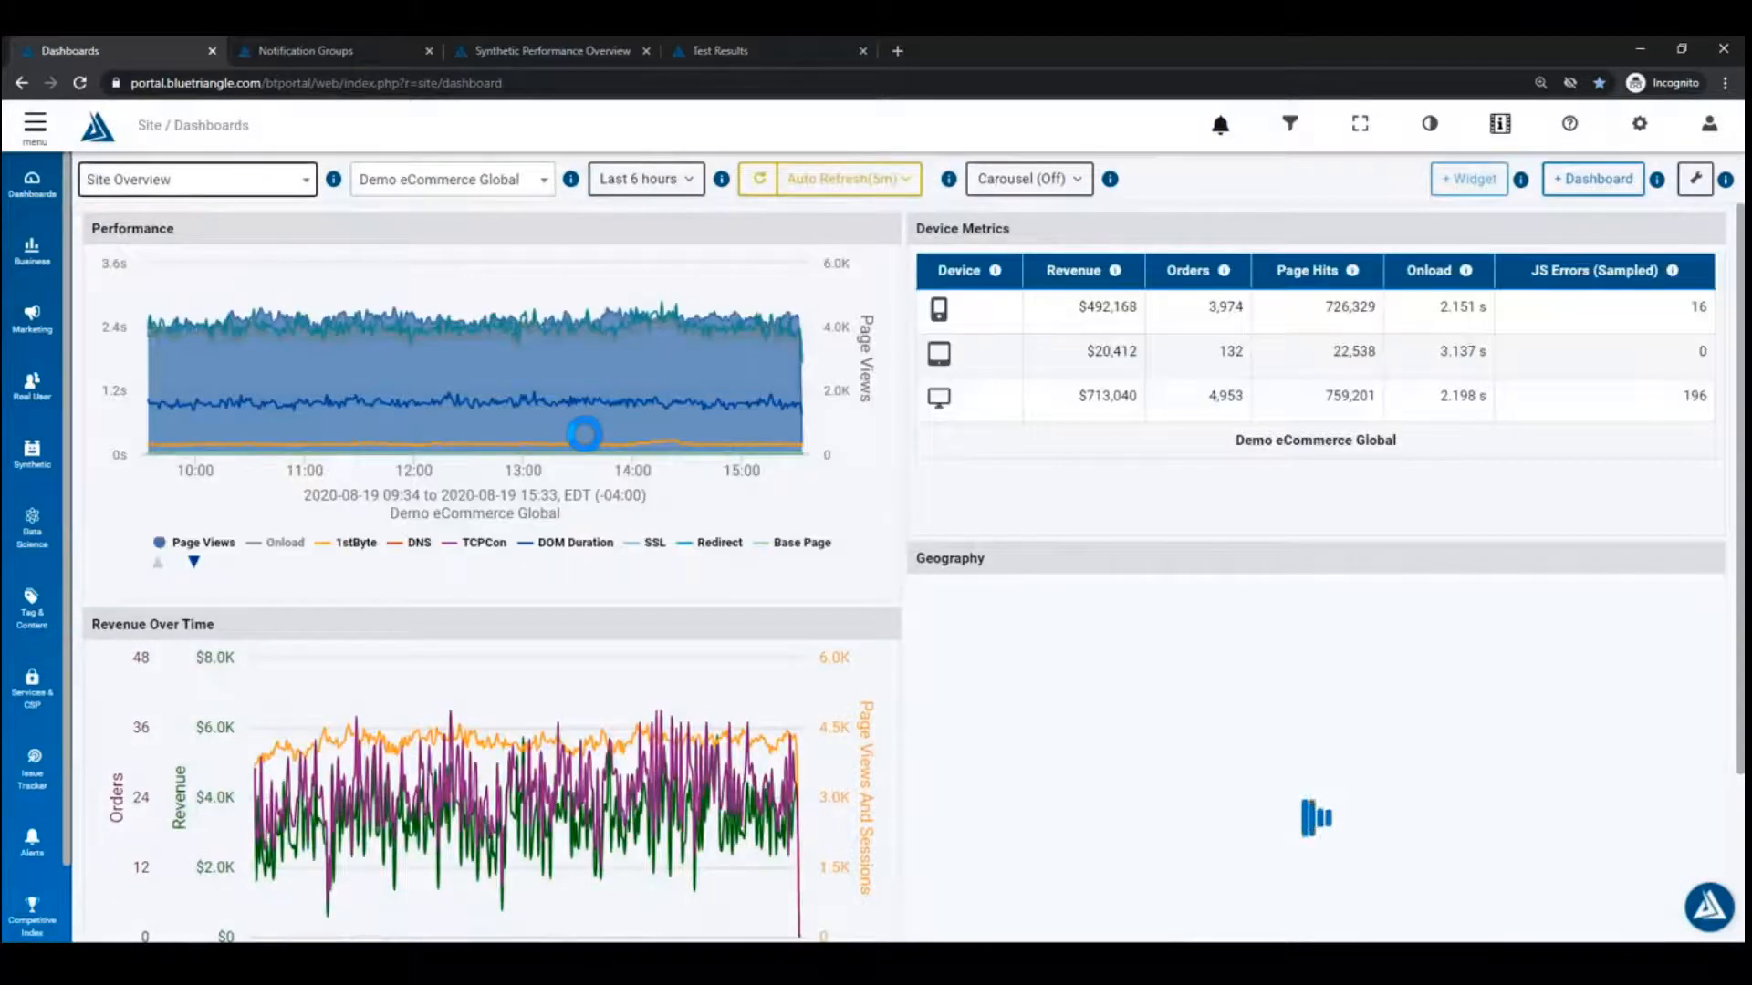
pyautogui.click(290, 543)
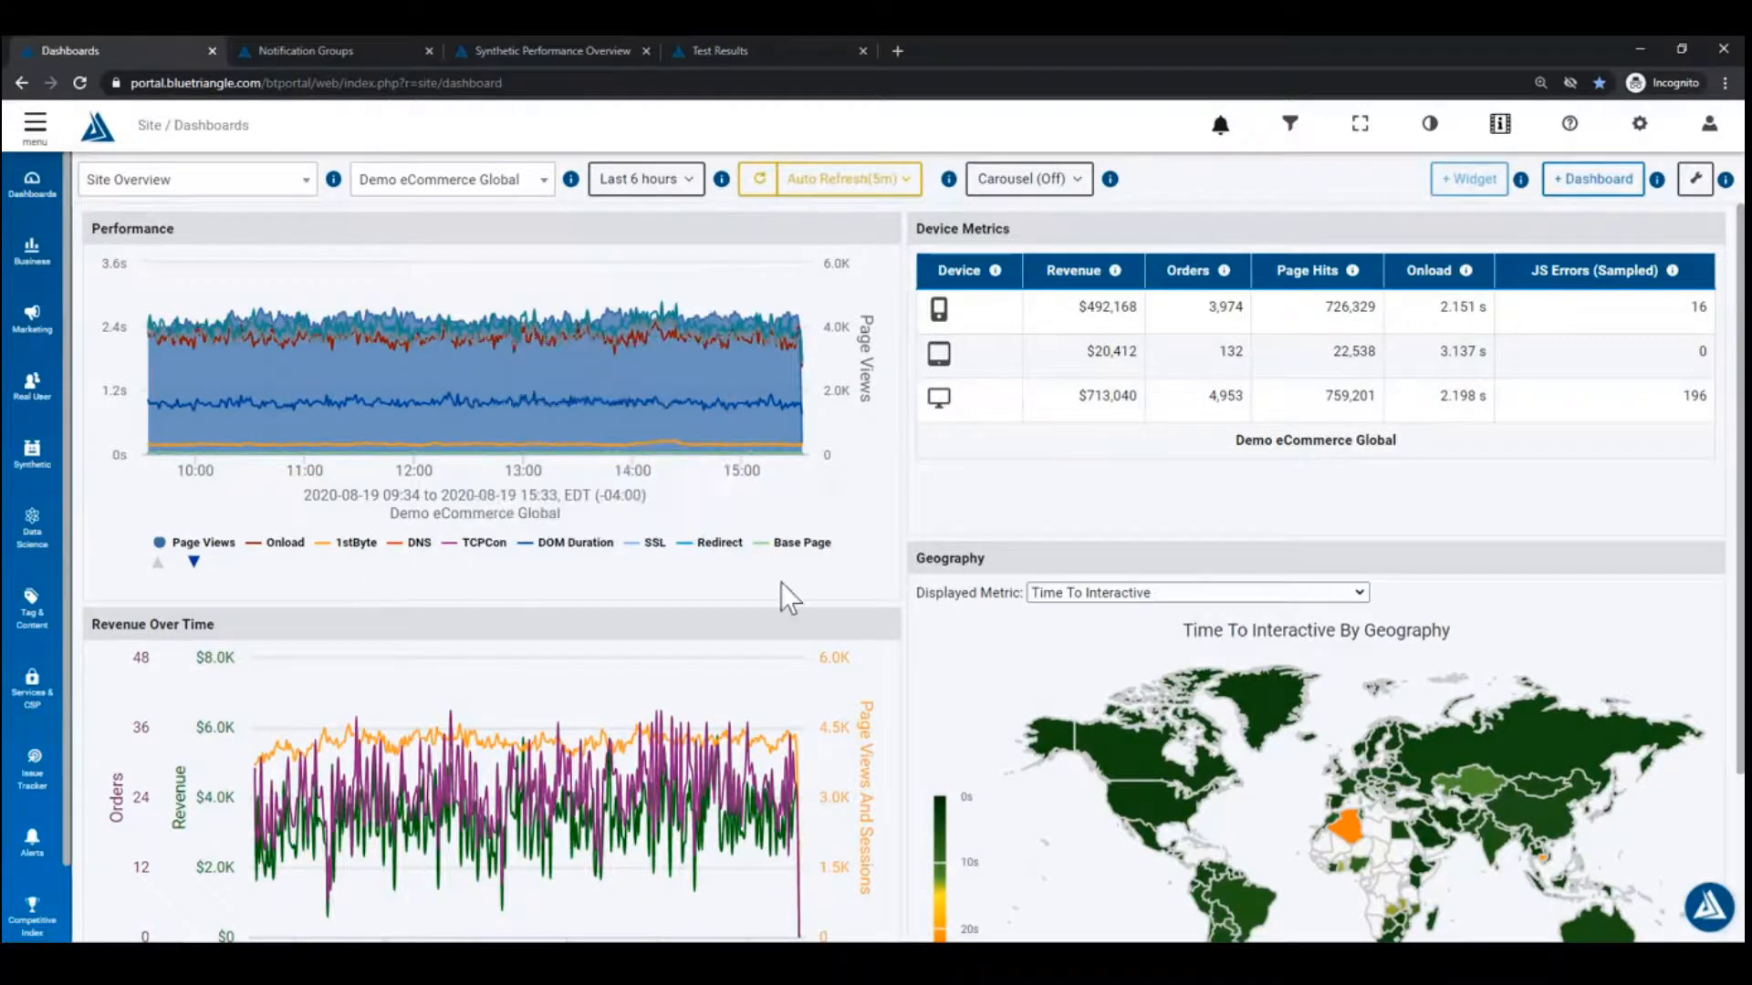
pyautogui.click(643, 179)
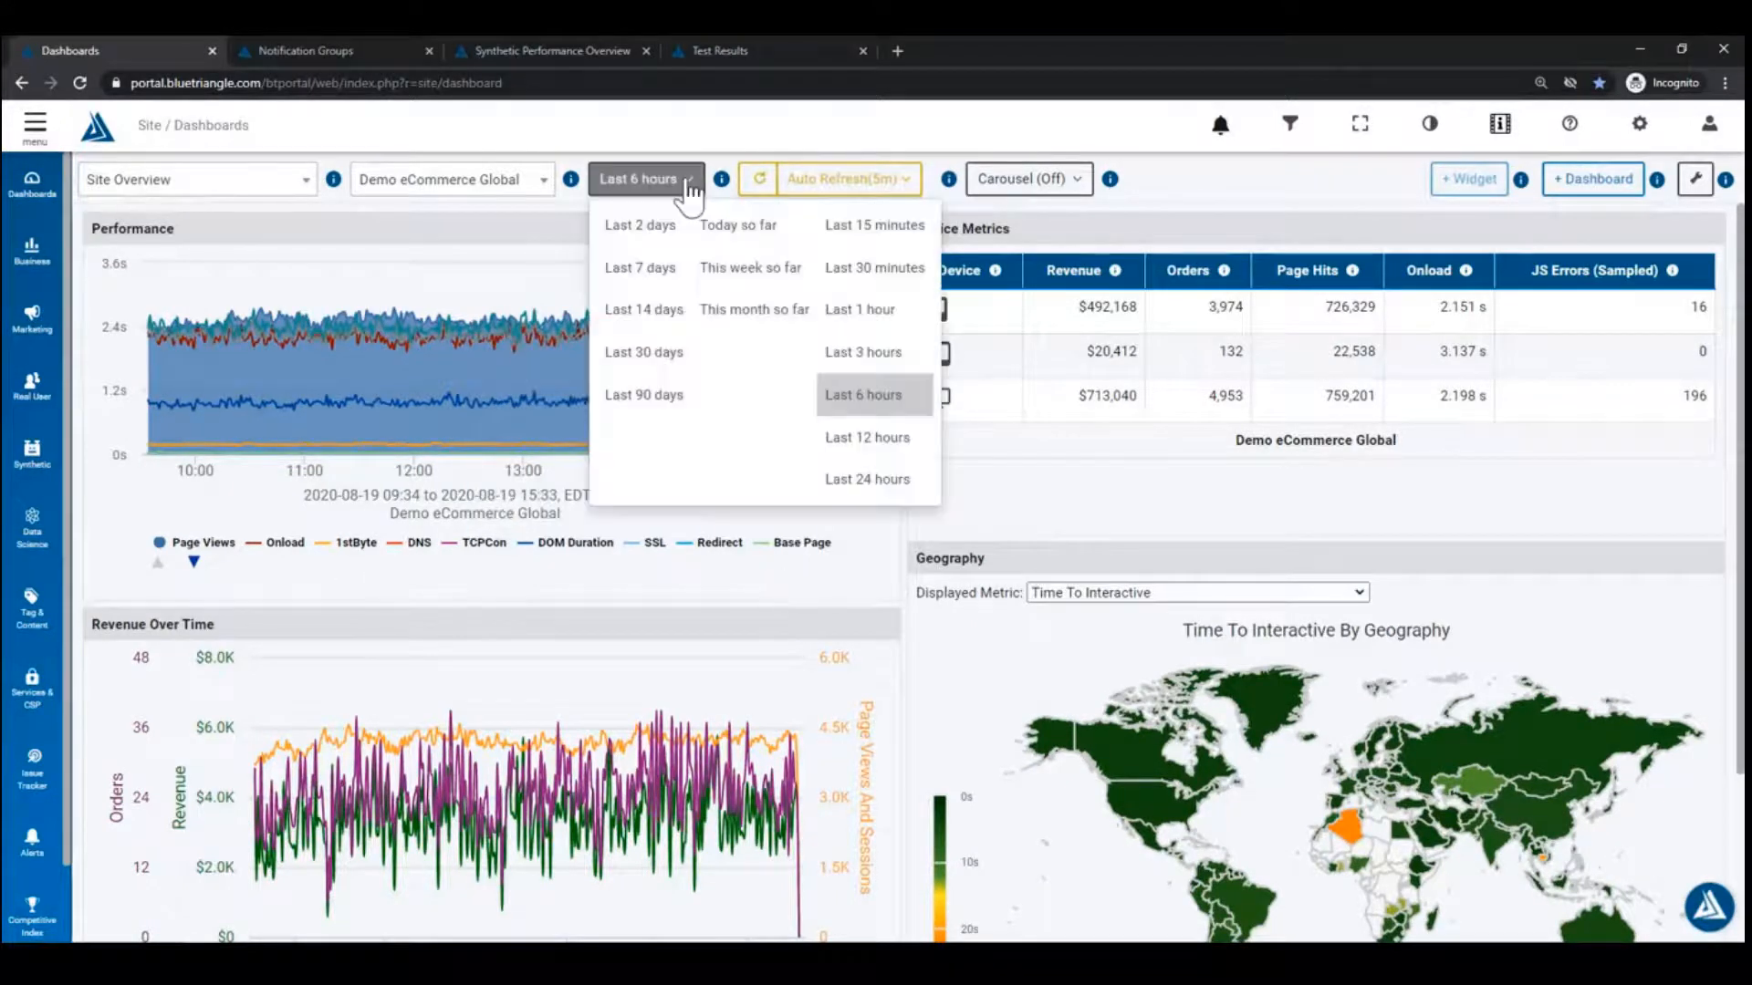
pyautogui.click(672, 315)
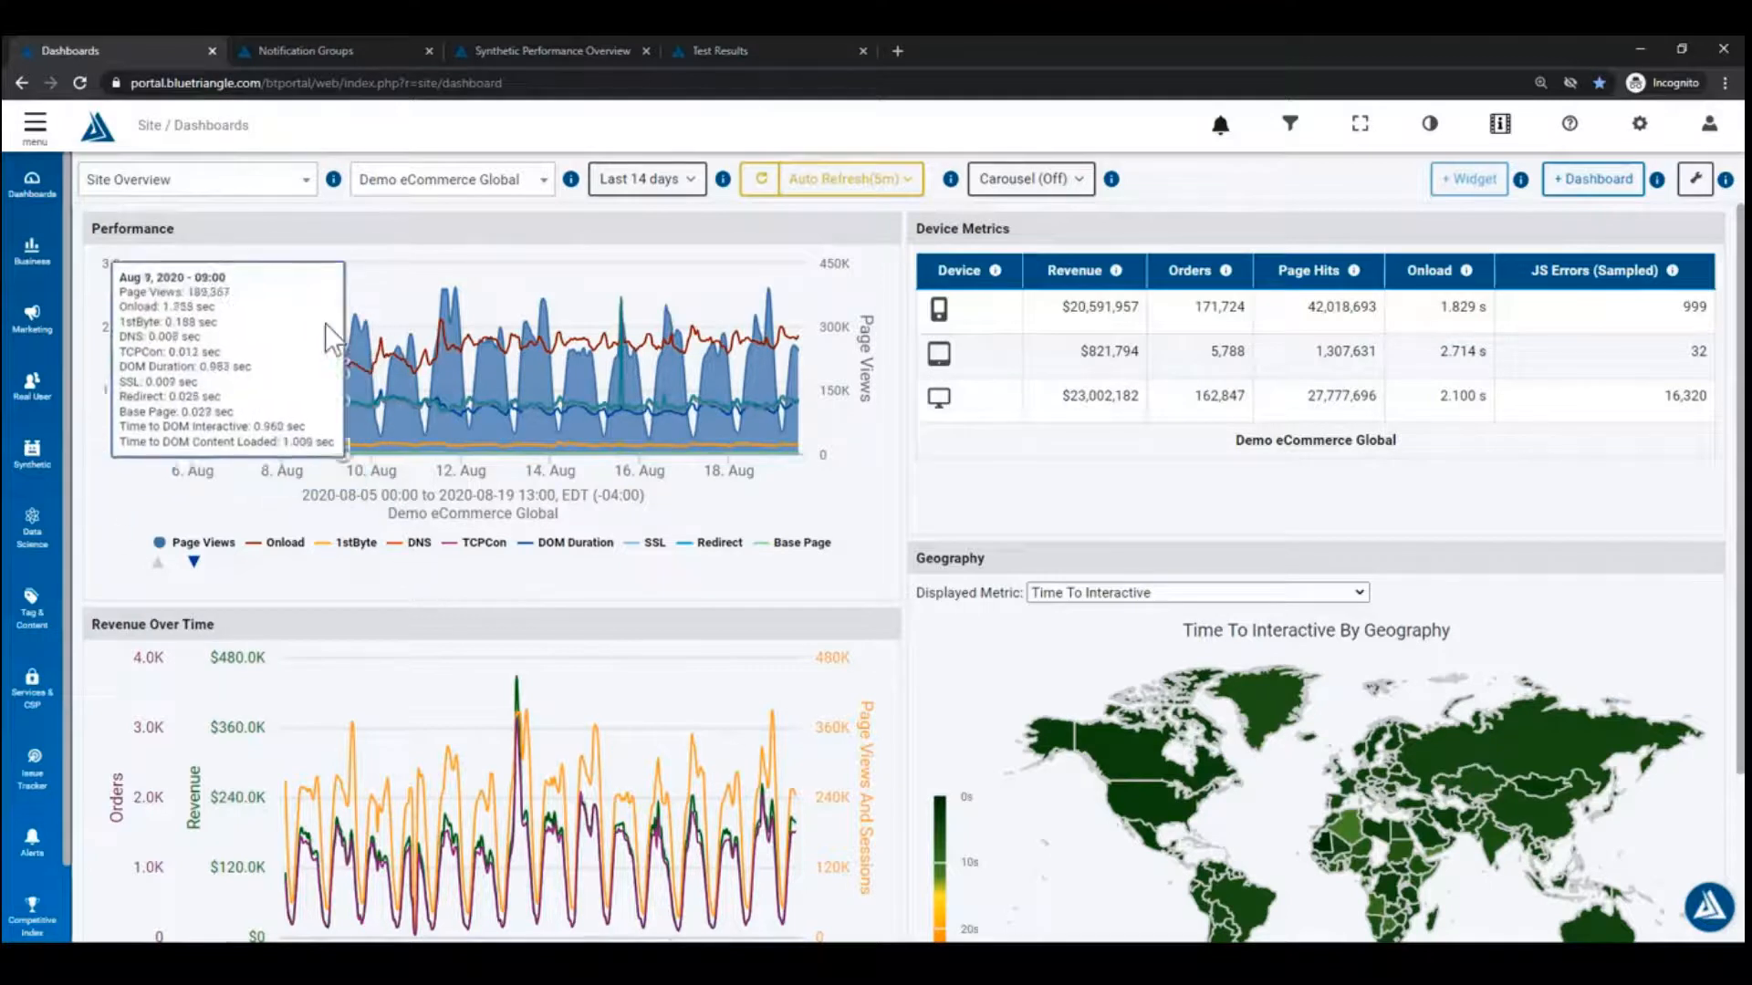
# Step: Zoom the Performance chart into 8–10 August
pyautogui.moveTo(277, 292)
pyautogui.moveTo(278, 292)
pyautogui.mouseDown()
pyautogui.moveTo(316, 457)
pyautogui.moveTo(395, 465)
pyautogui.mouseUp()
pyautogui.click(126, 556)
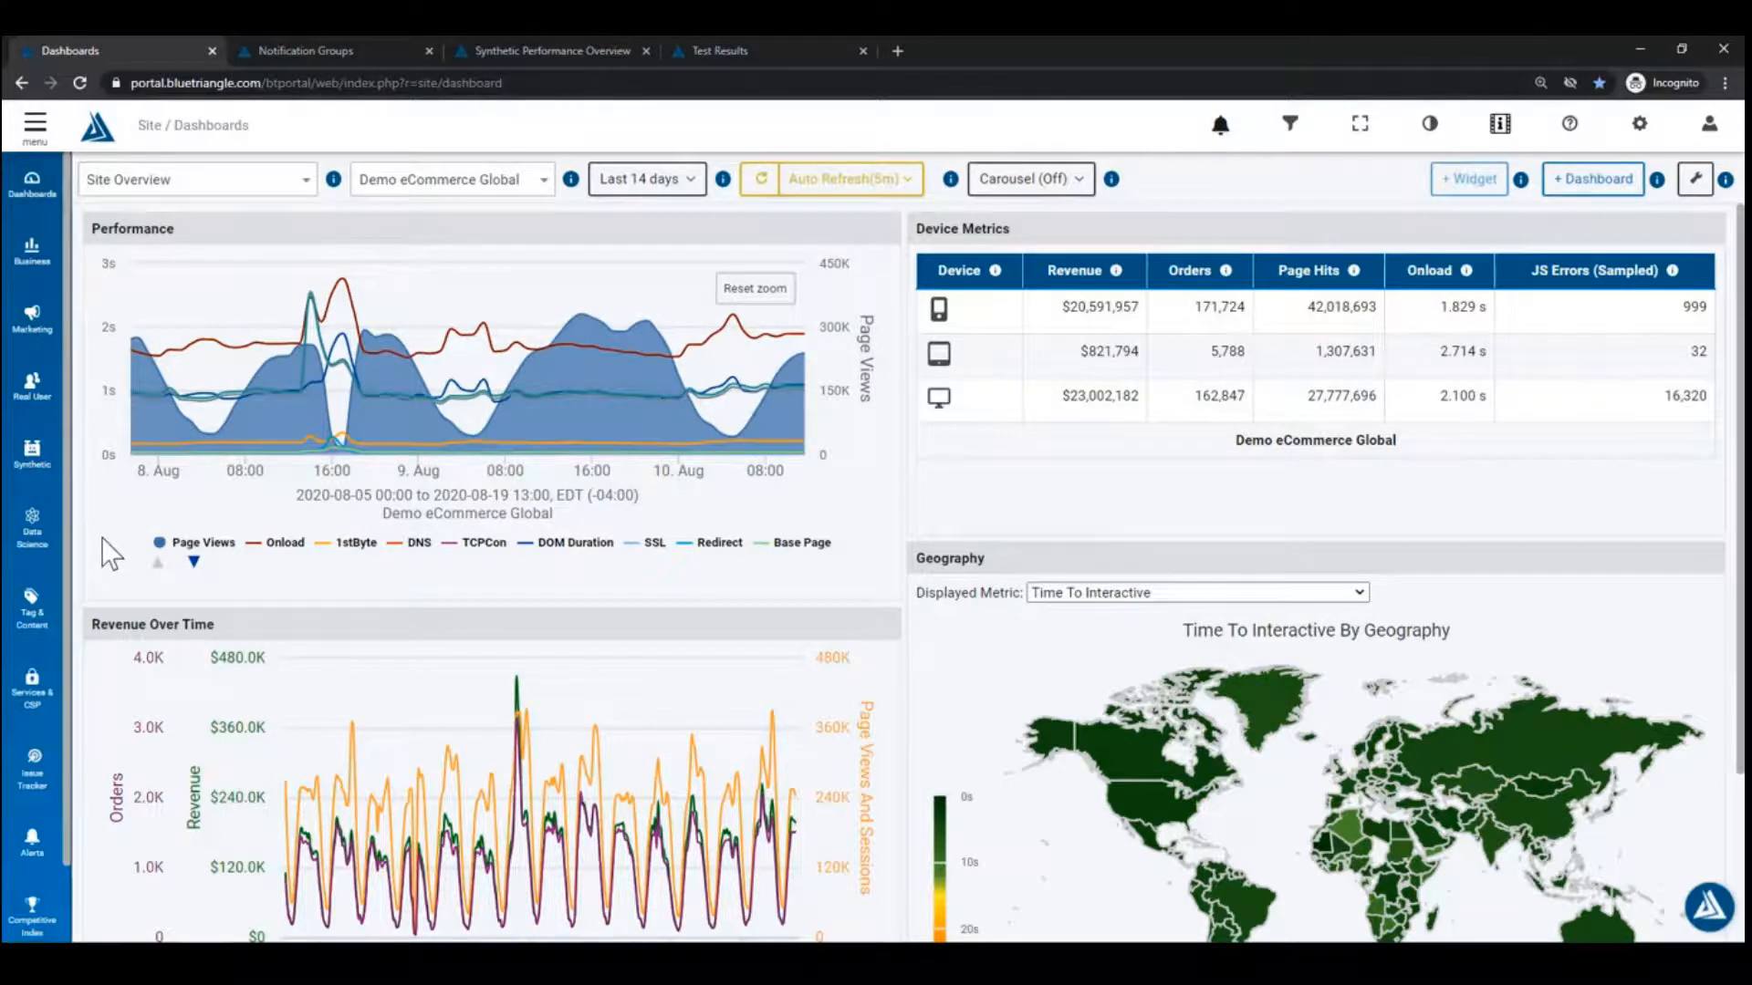
pyautogui.moveTo(425, 416)
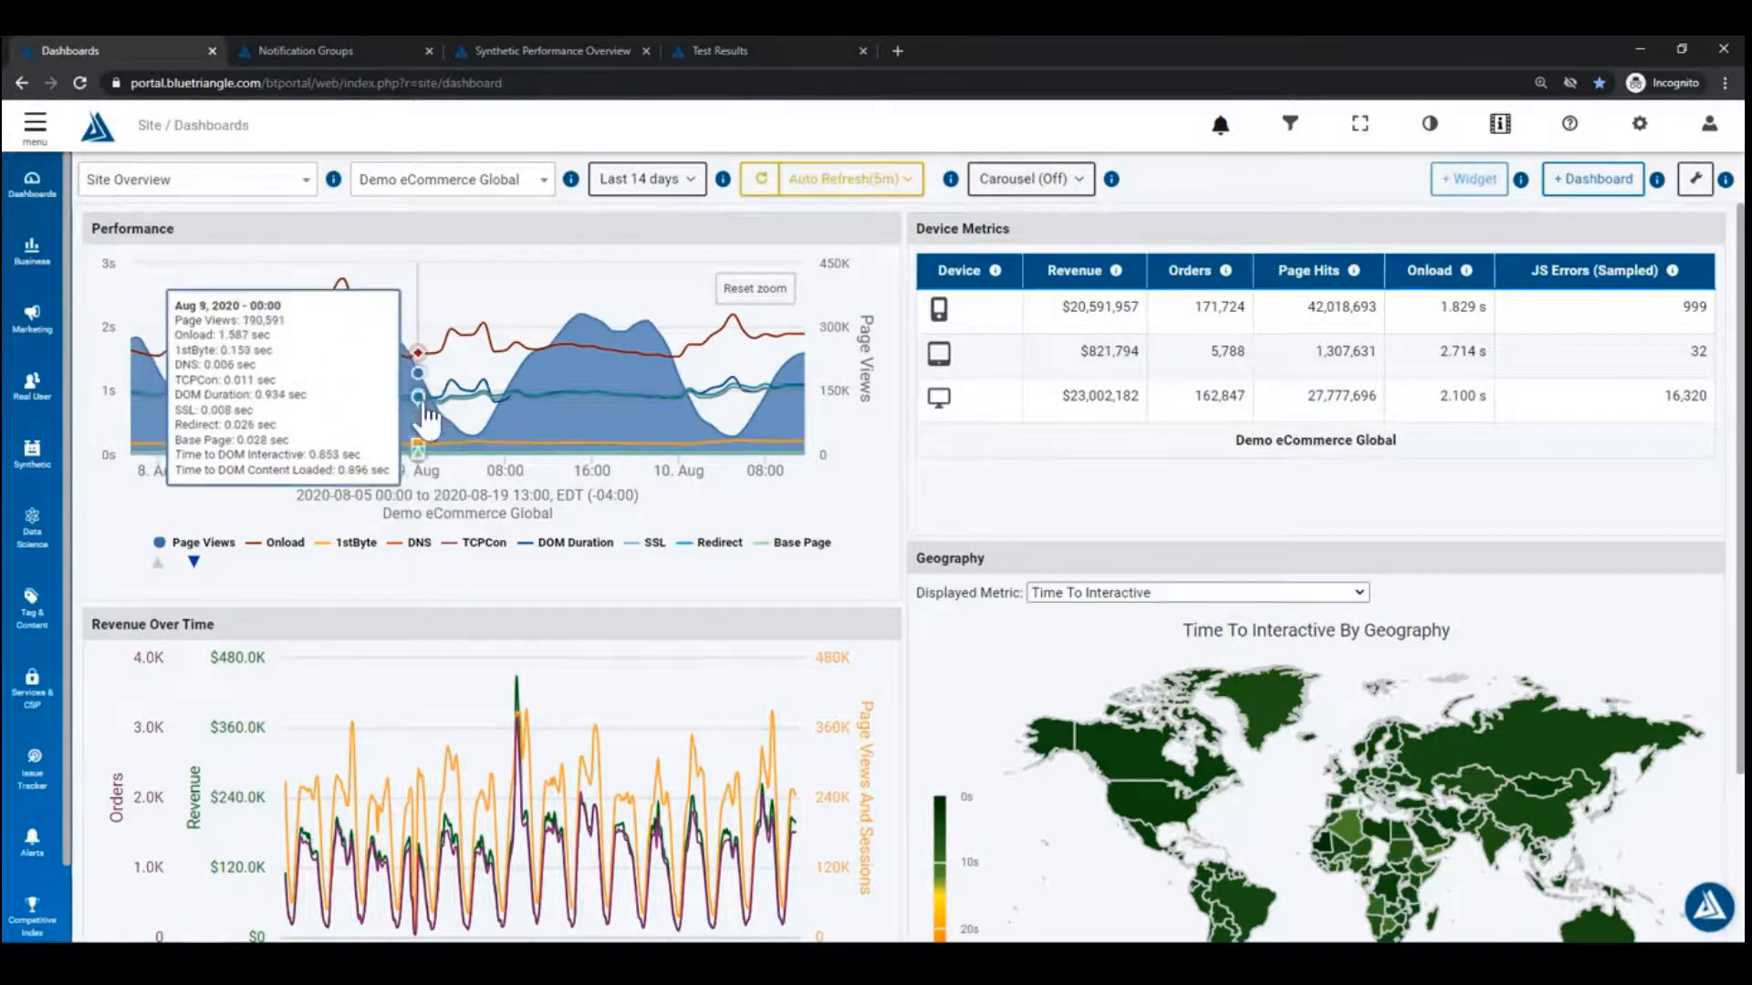
pyautogui.moveTo(392, 370)
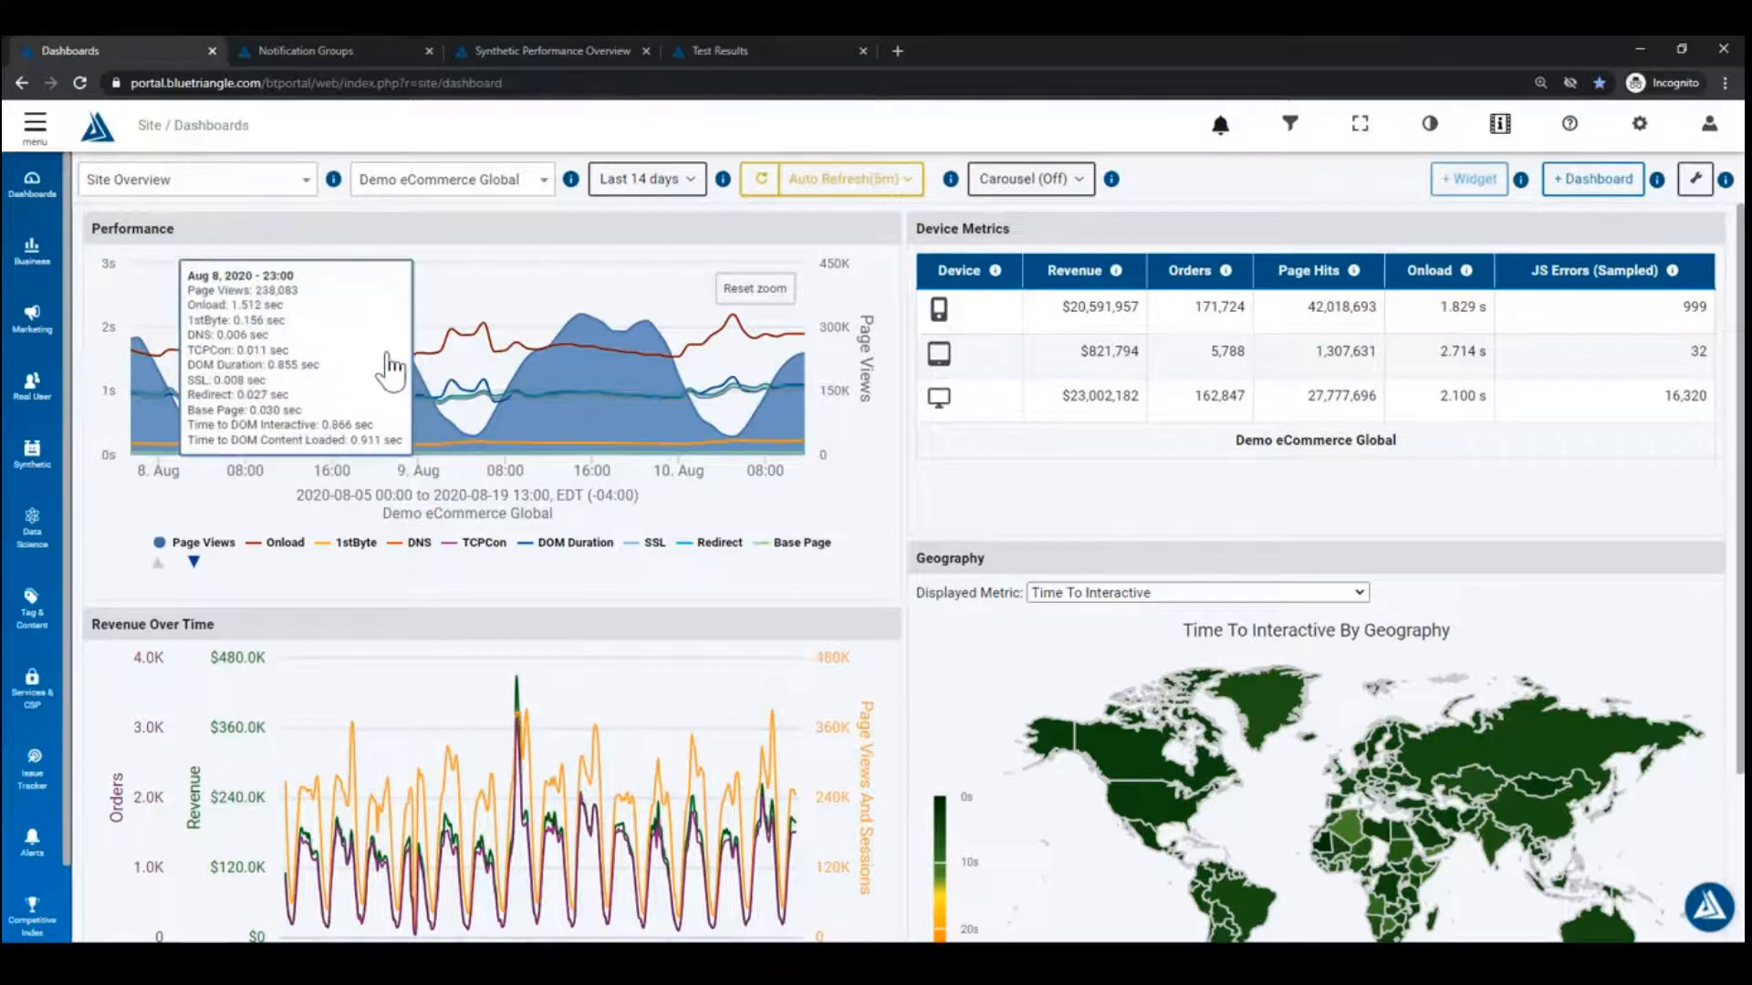
pyautogui.moveTo(258, 406)
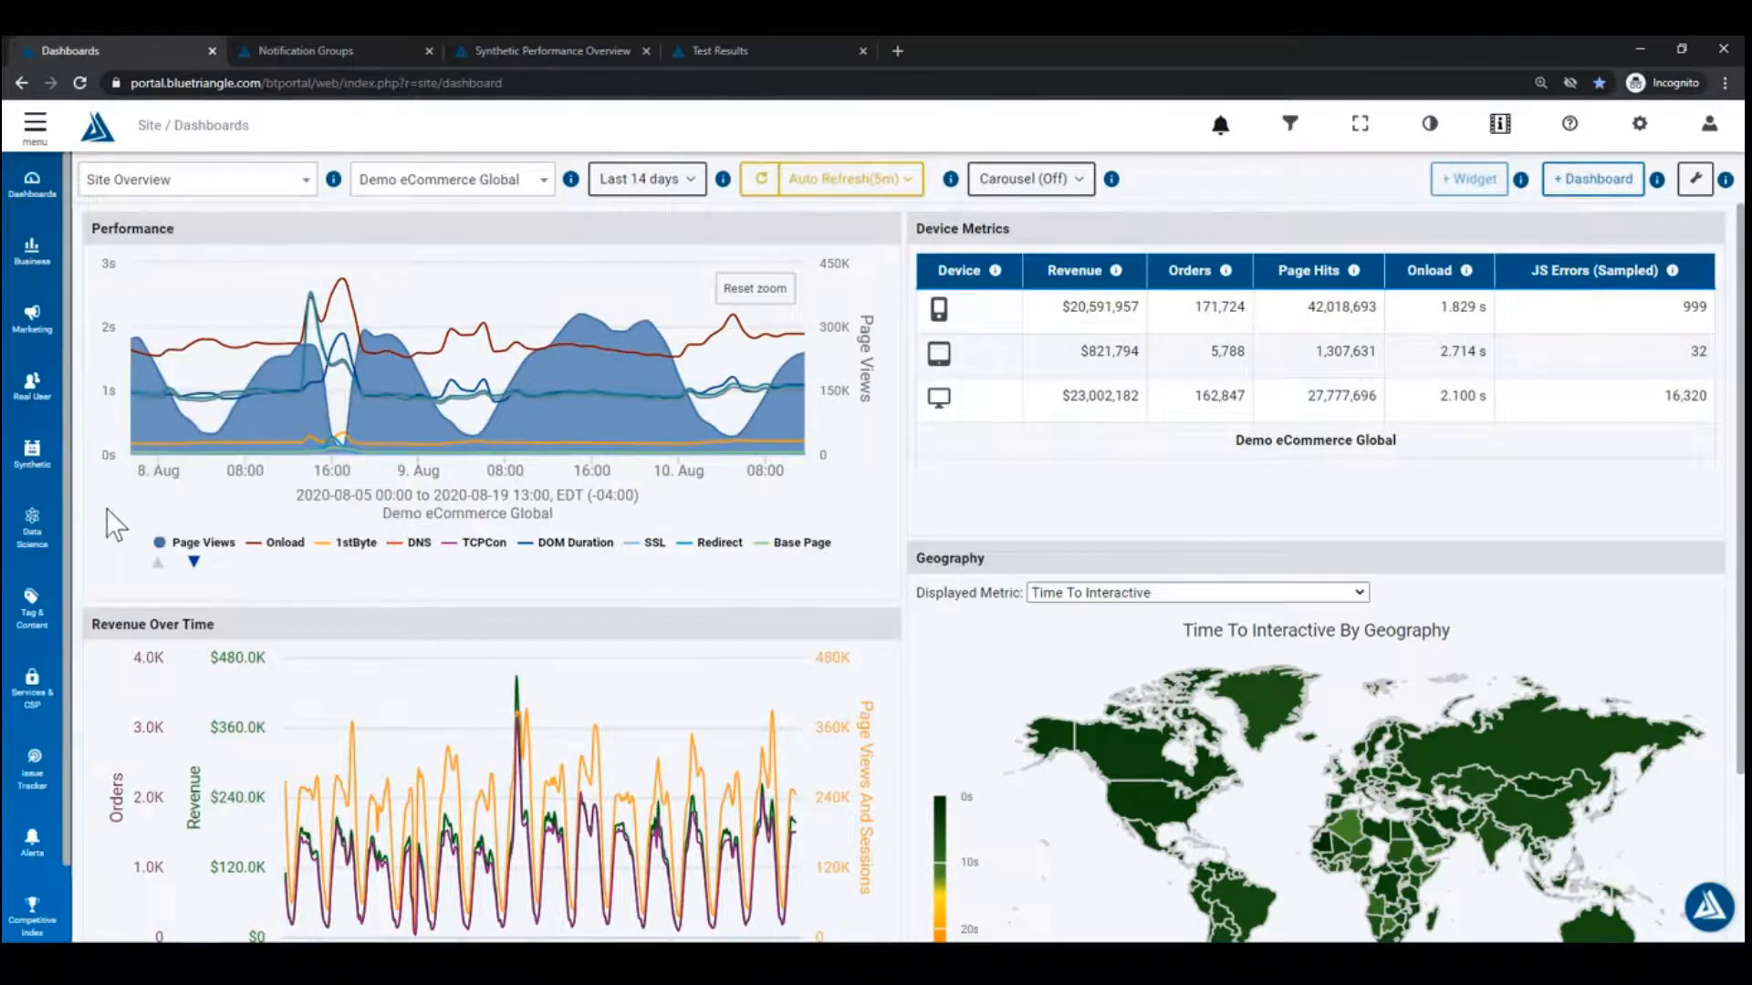
# Step: Open Real User Performance Detail in a new tab and close the Notification Groups tab
pyautogui.click(32, 383)
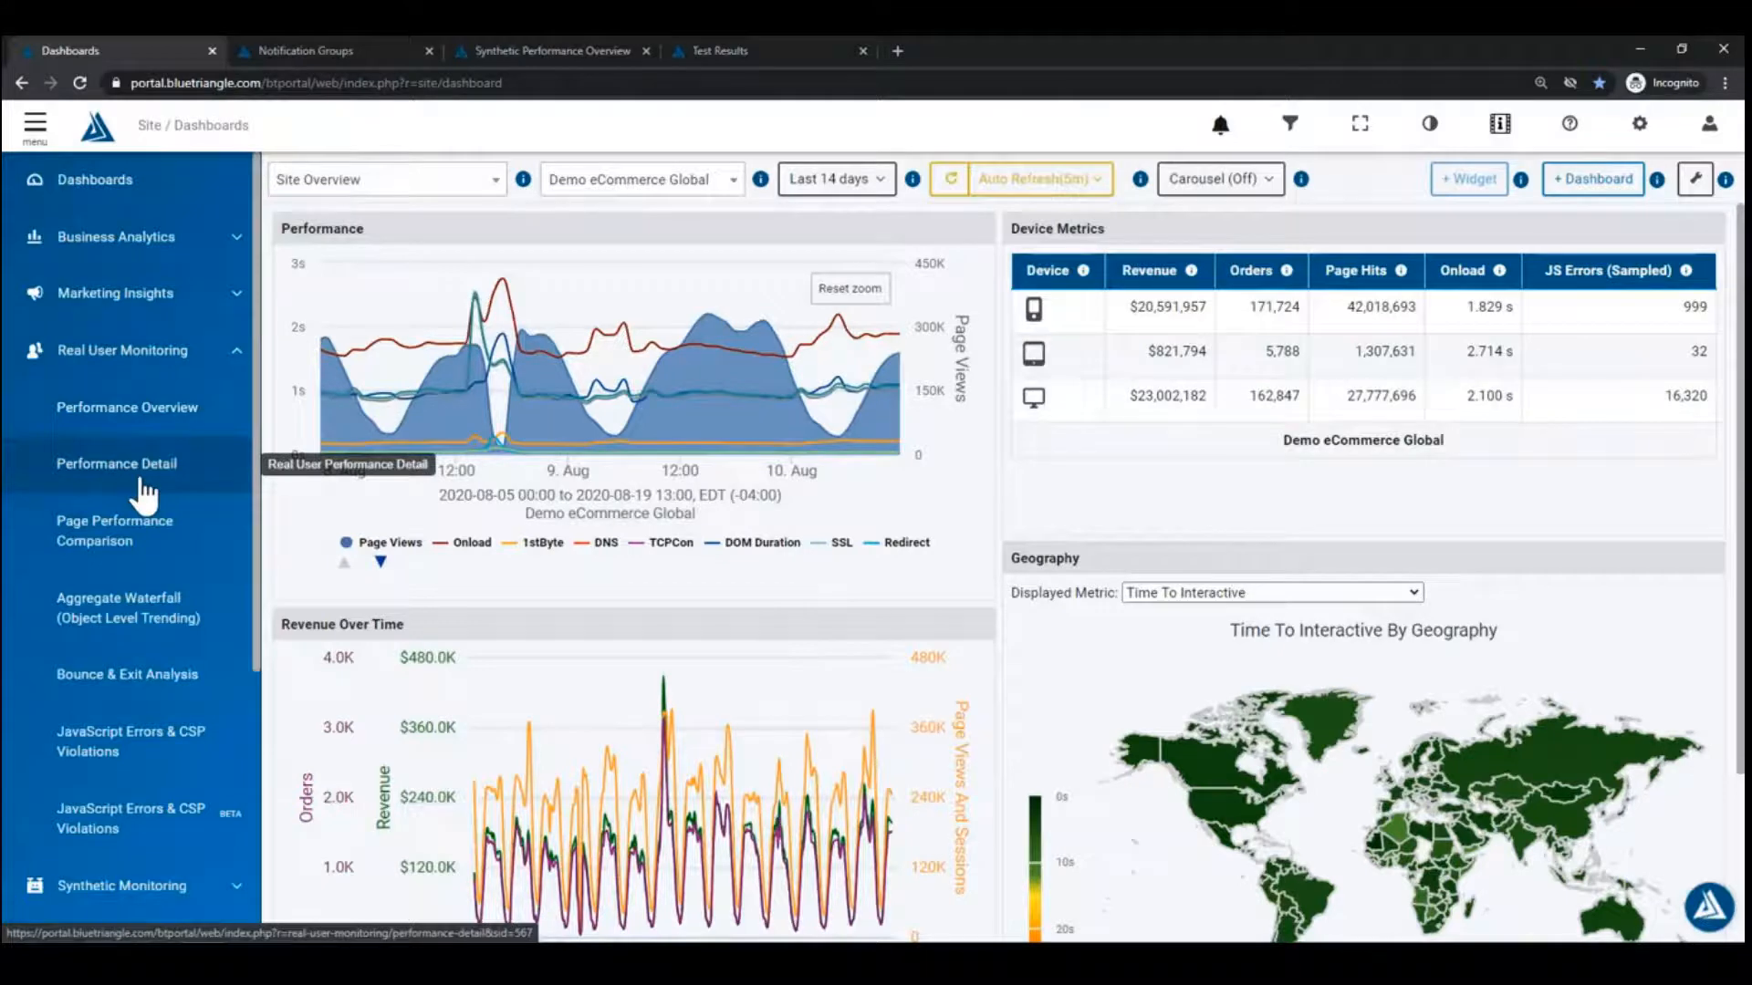
pyautogui.middleClick(167, 485)
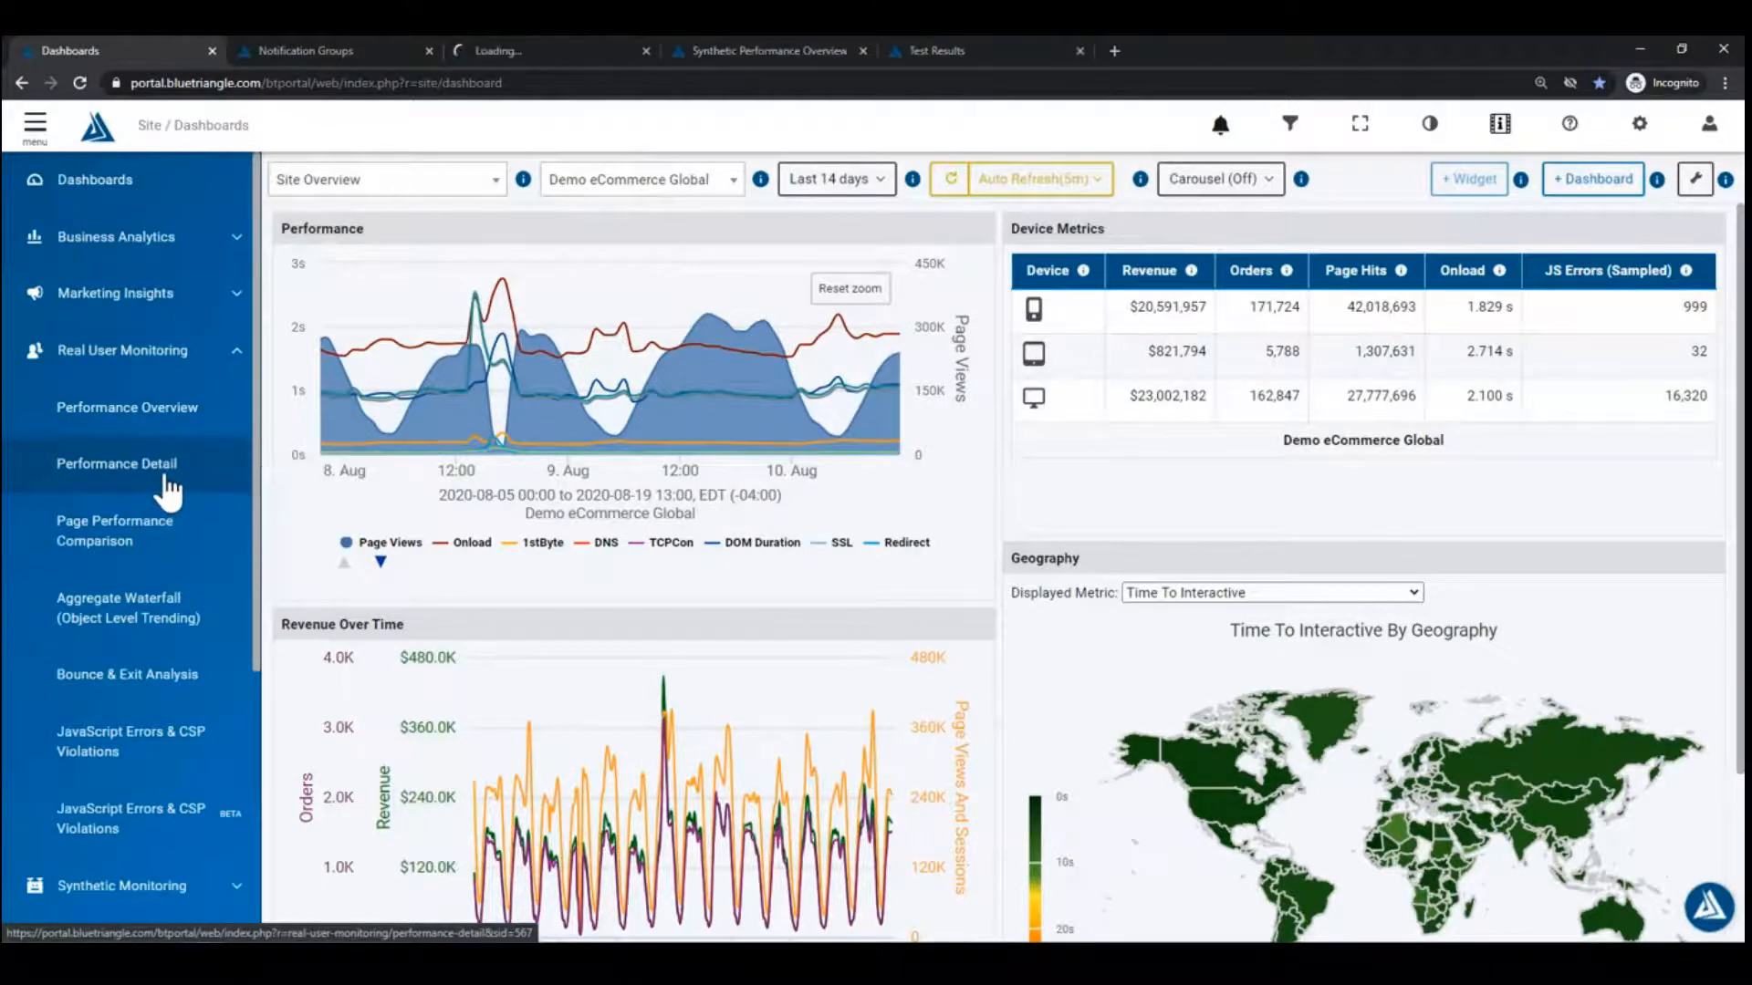
pyautogui.click(306, 51)
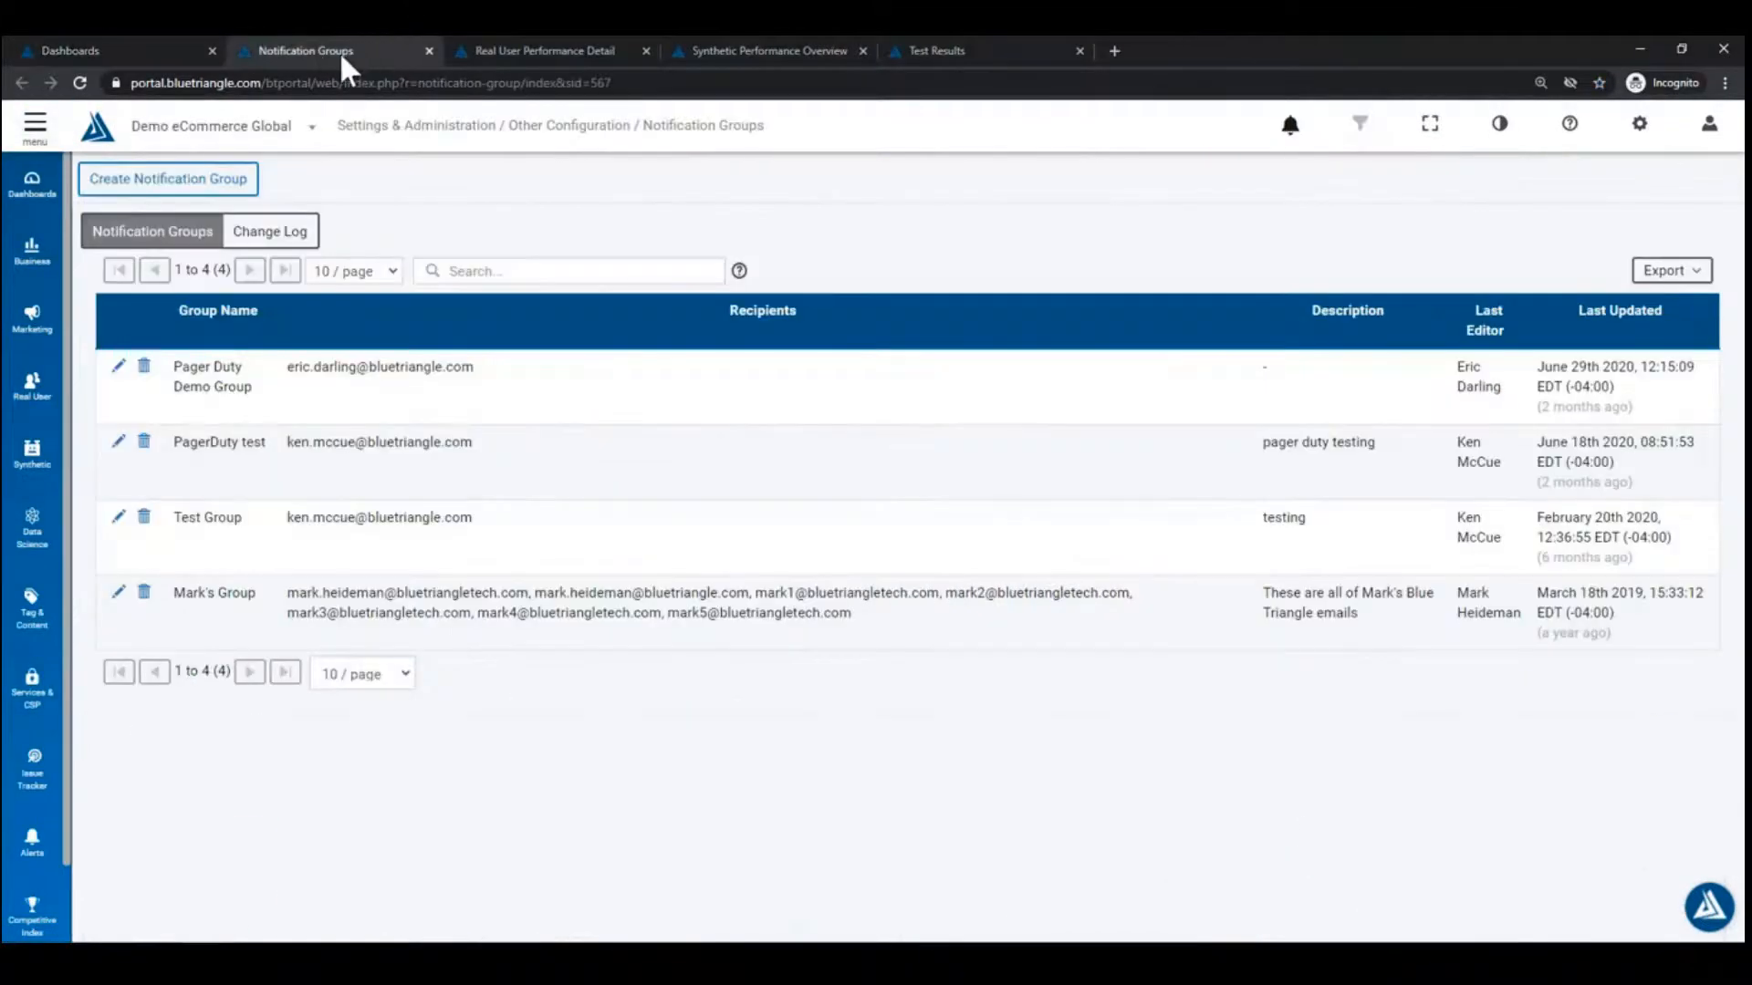
pyautogui.middleClick(321, 51)
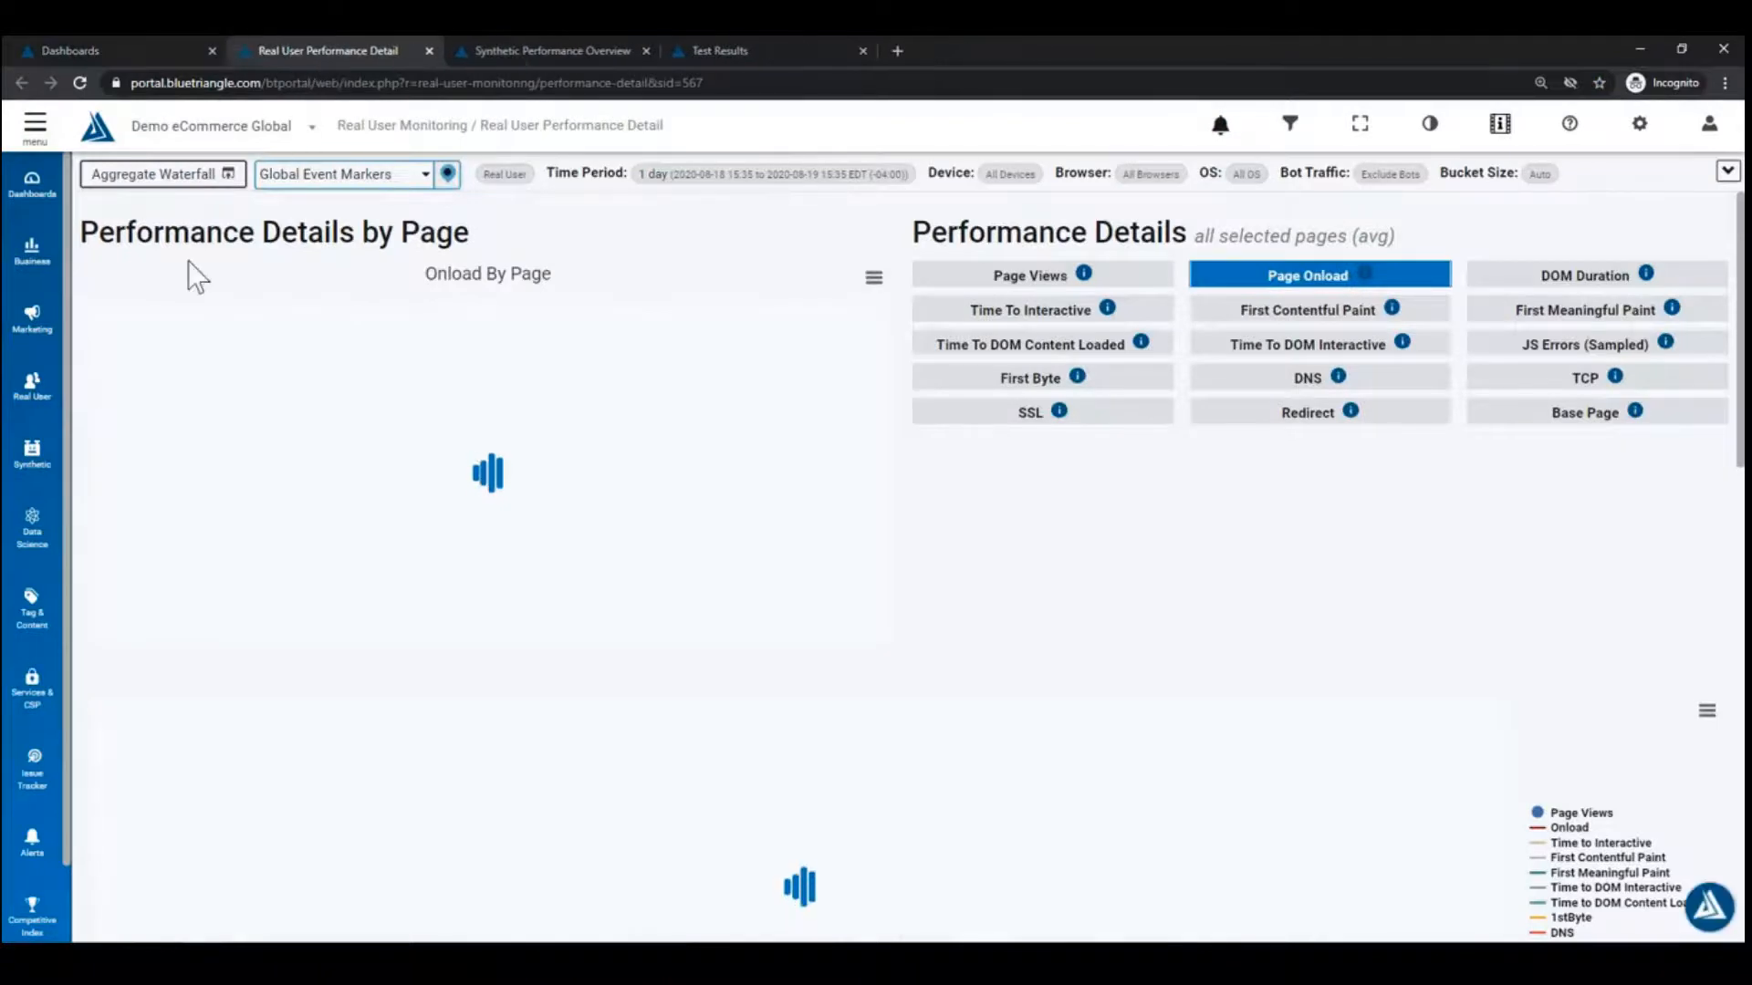
pyautogui.click(130, 50)
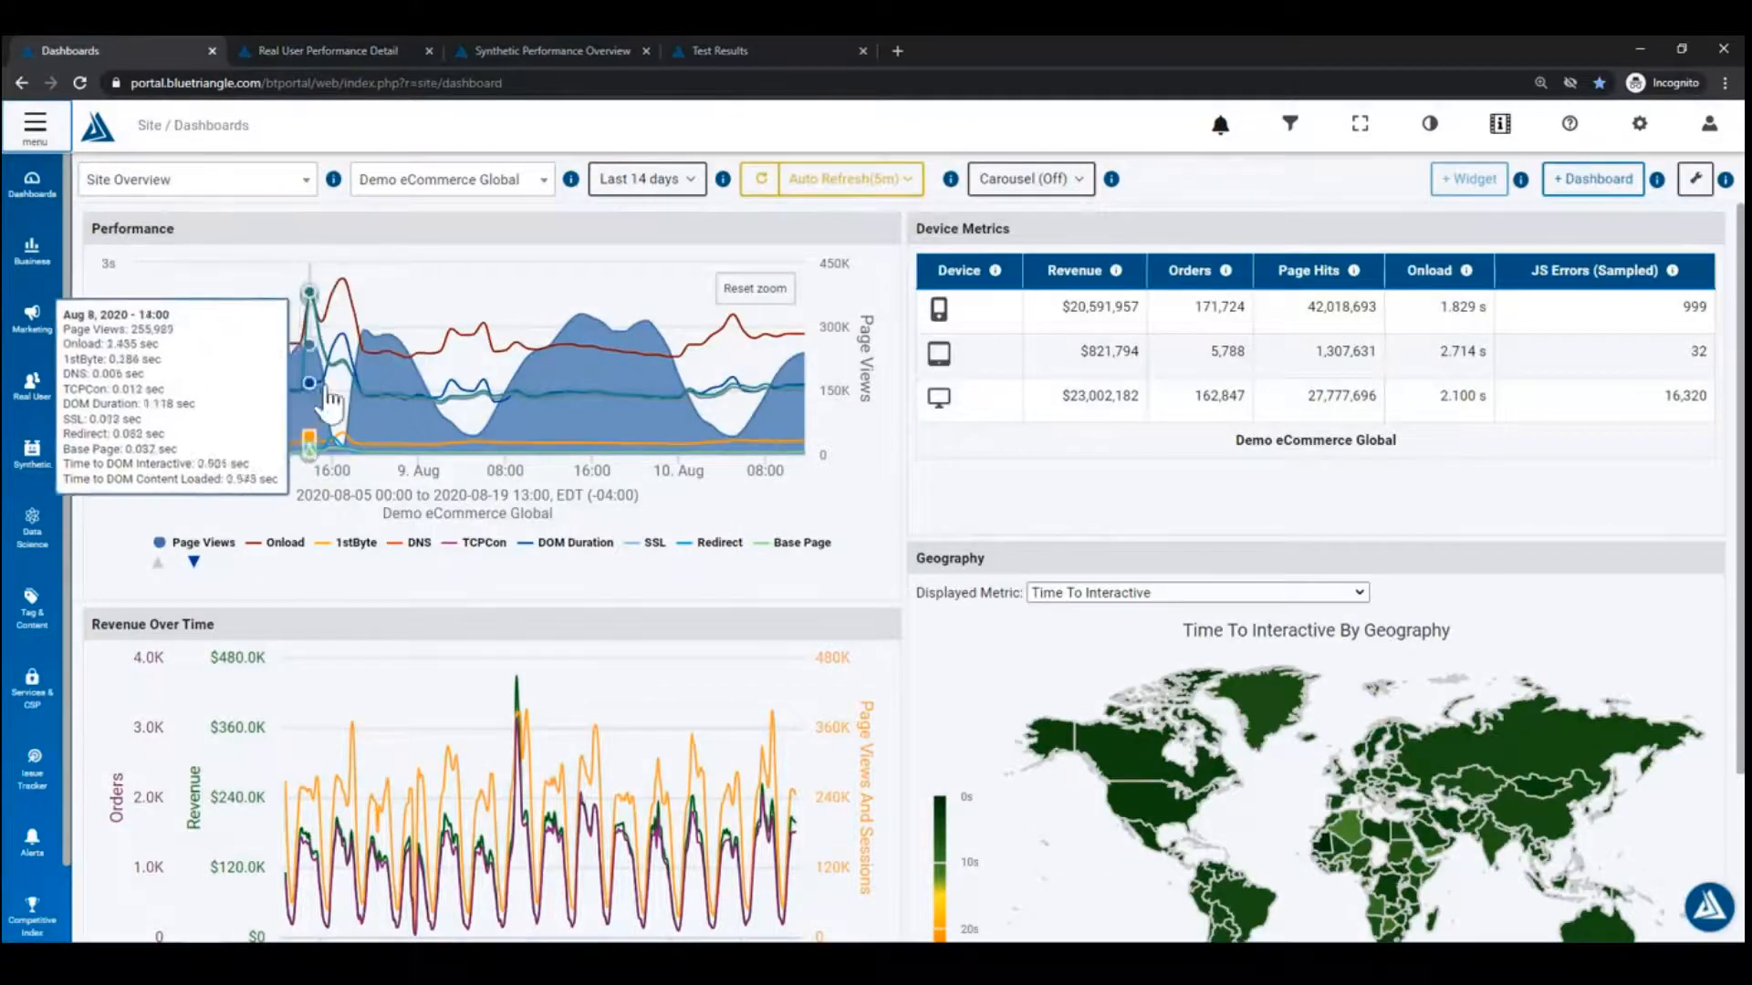
pyautogui.moveTo(155, 385)
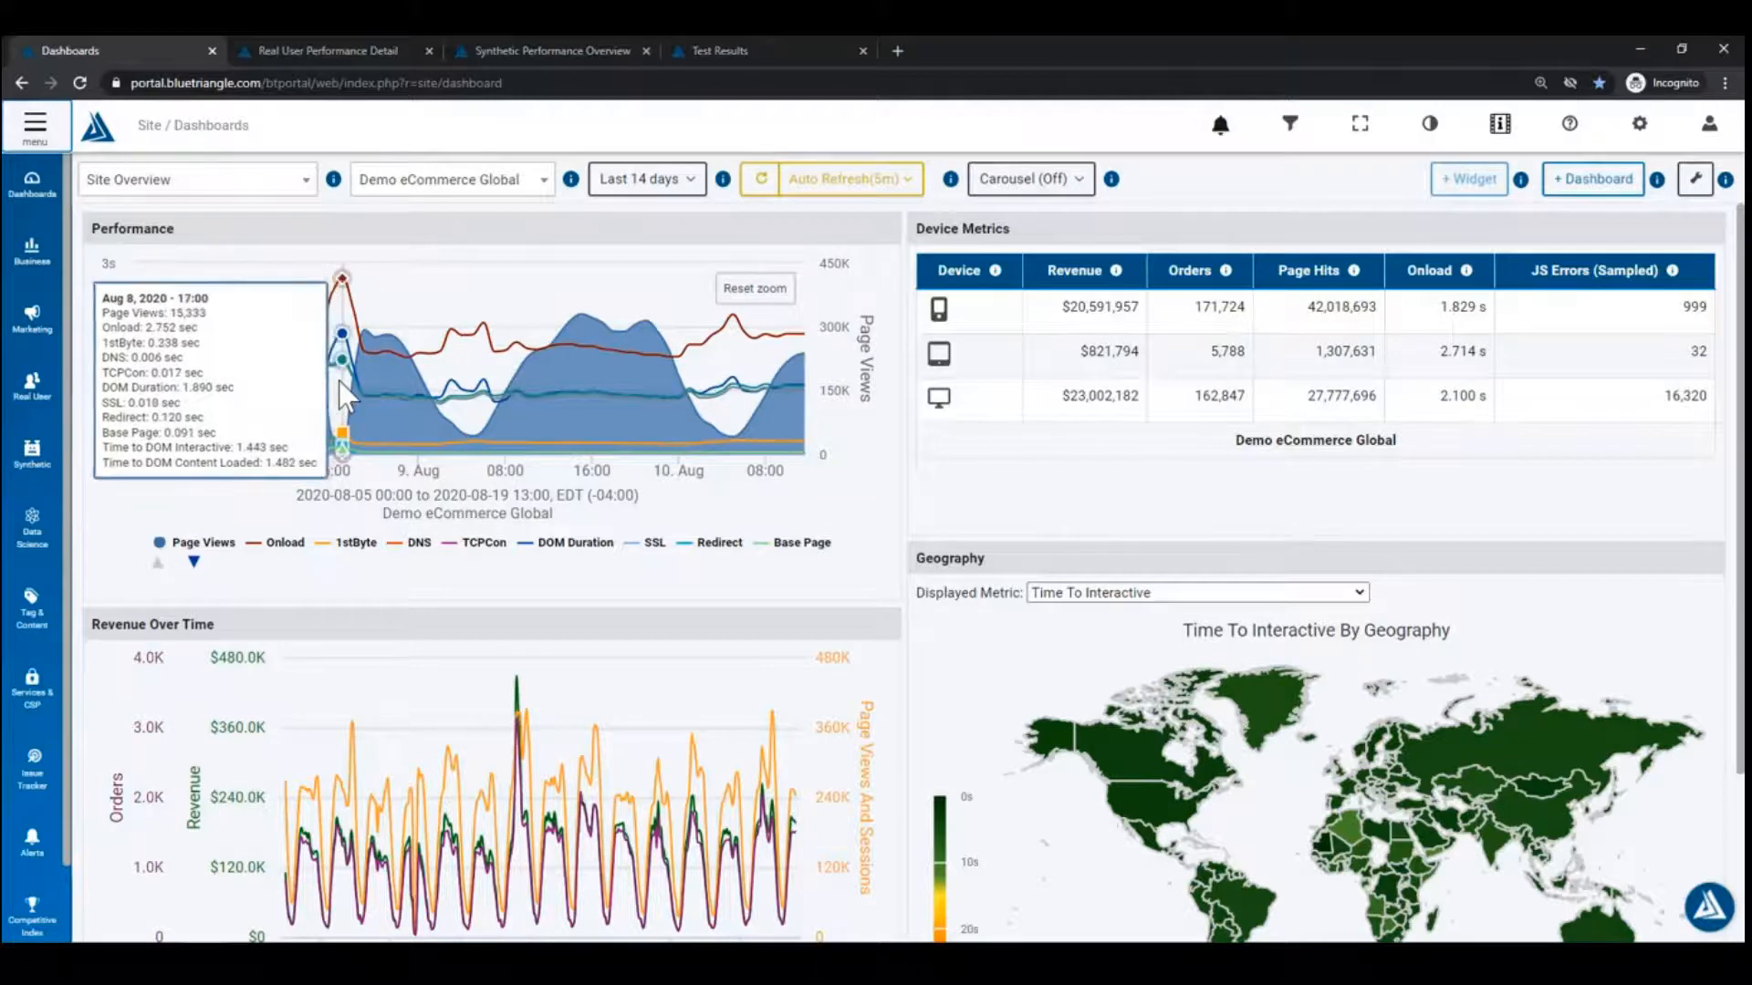
# Step: Filter the Real User Performance Detail report to 15 August 2020 only
pyautogui.click(349, 50)
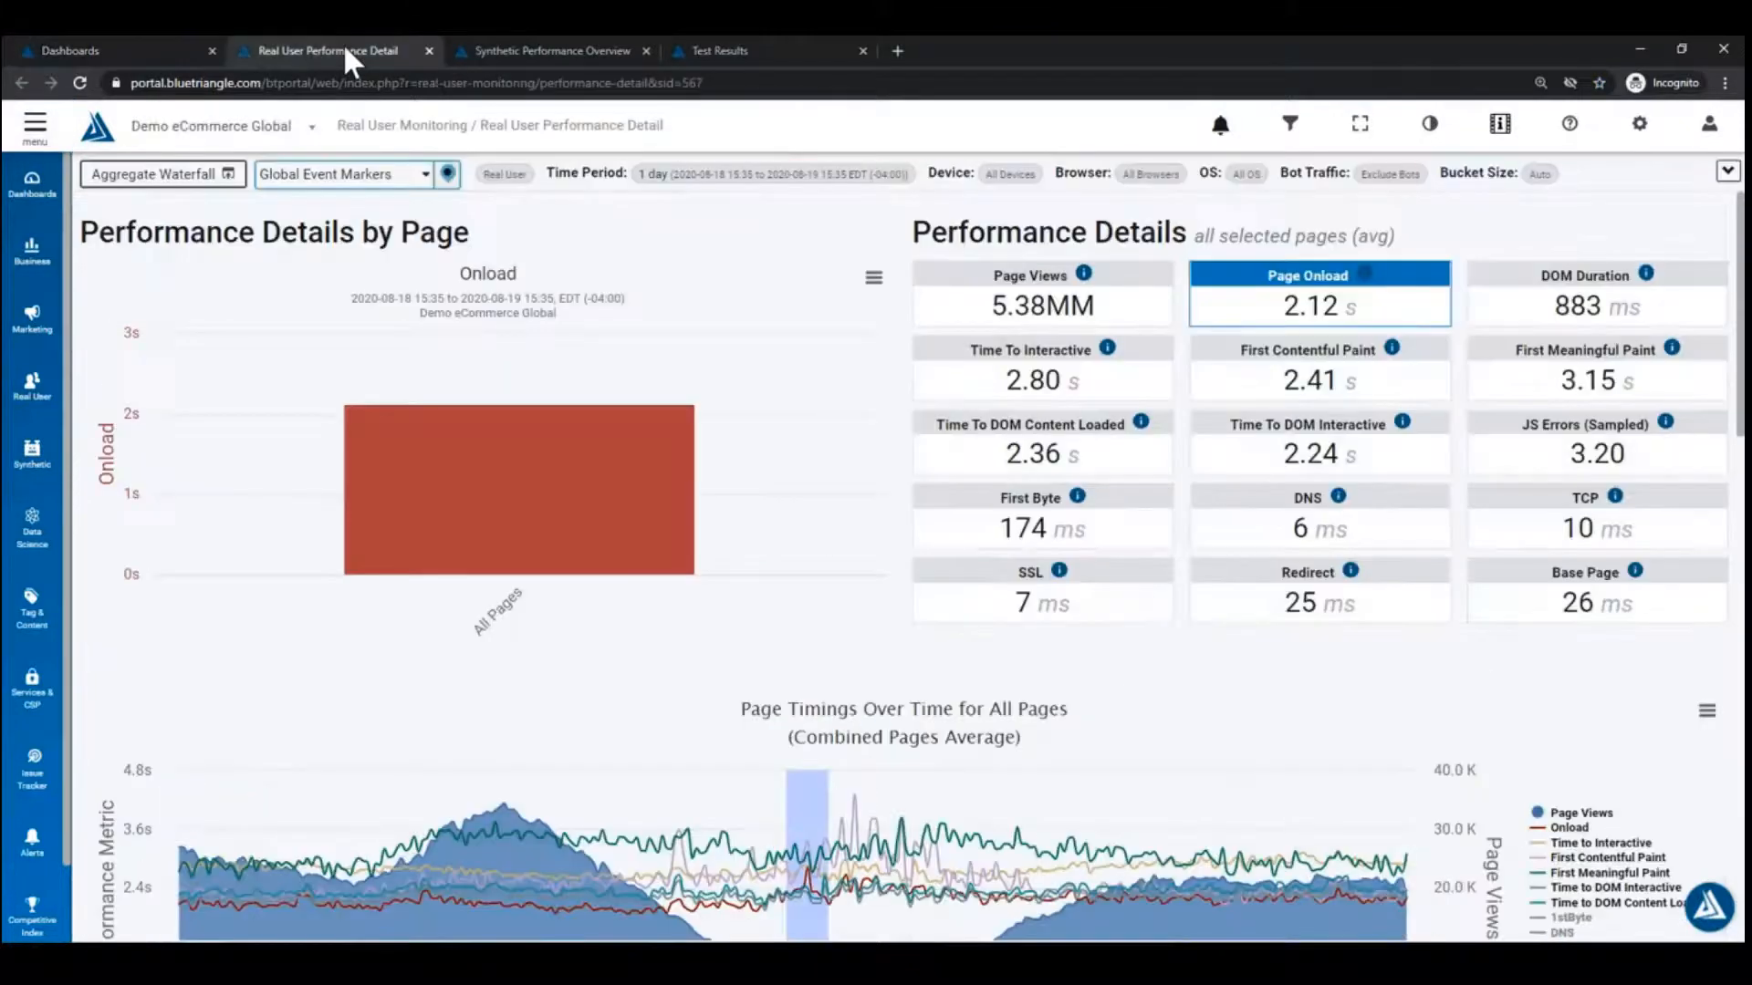
pyautogui.click(1292, 133)
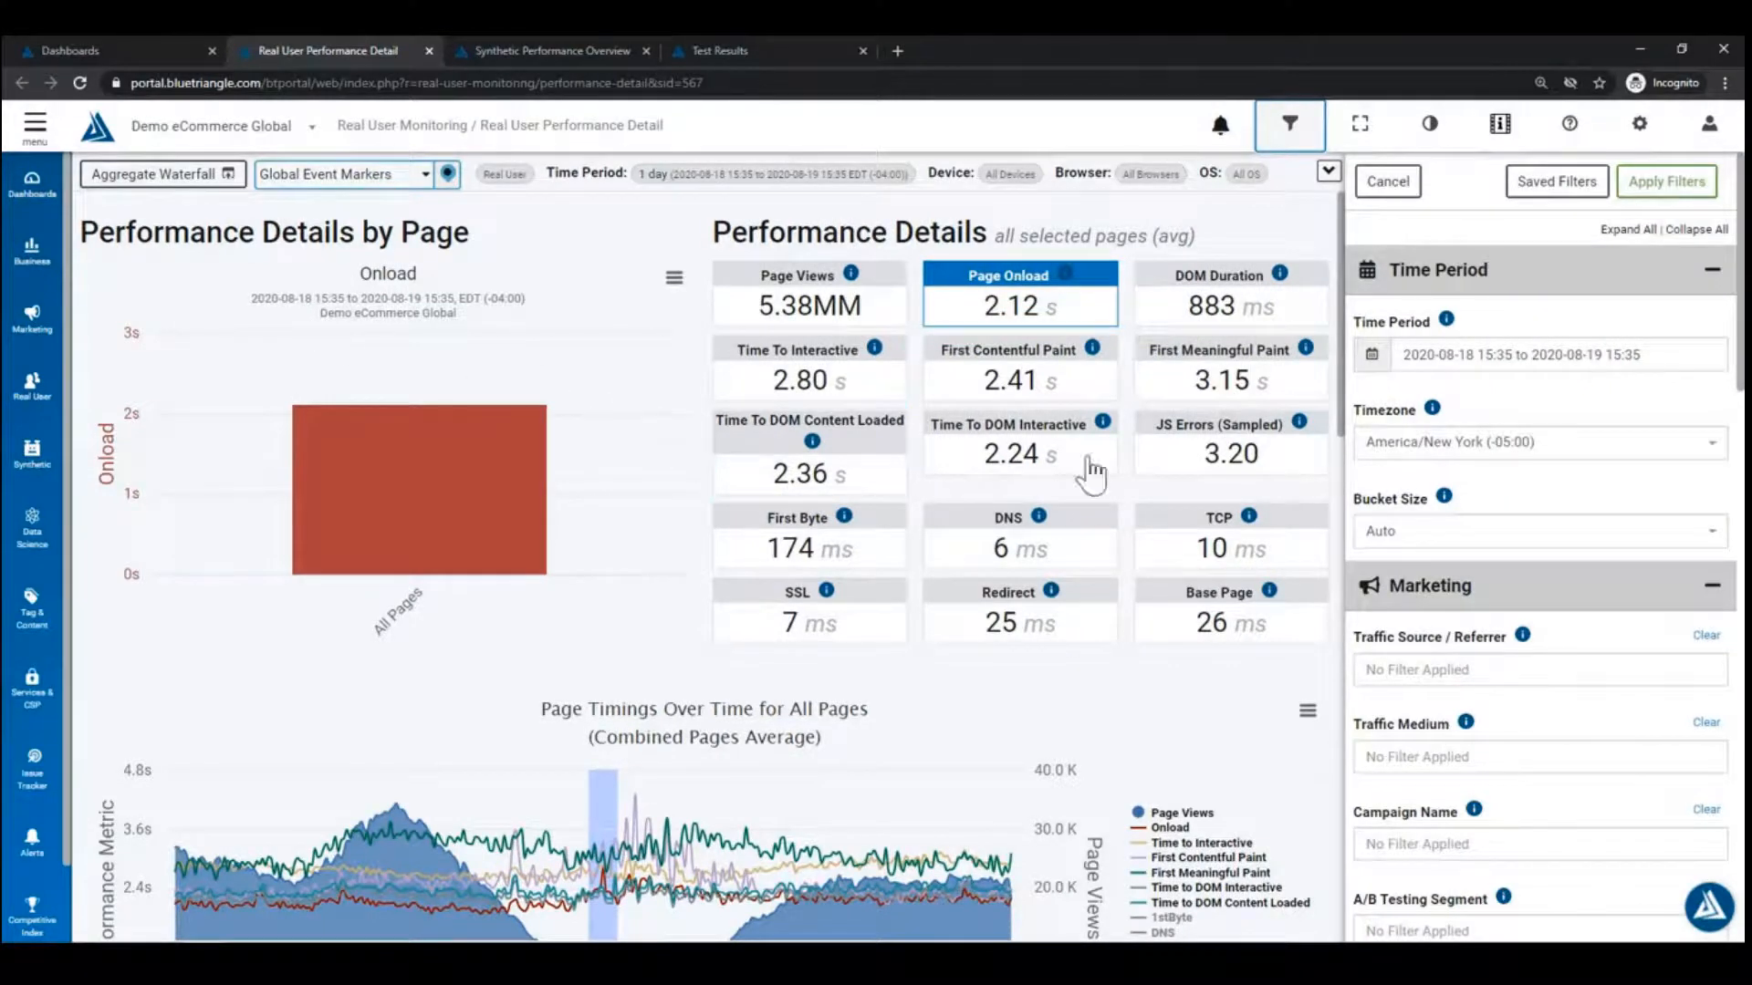
pyautogui.click(1497, 355)
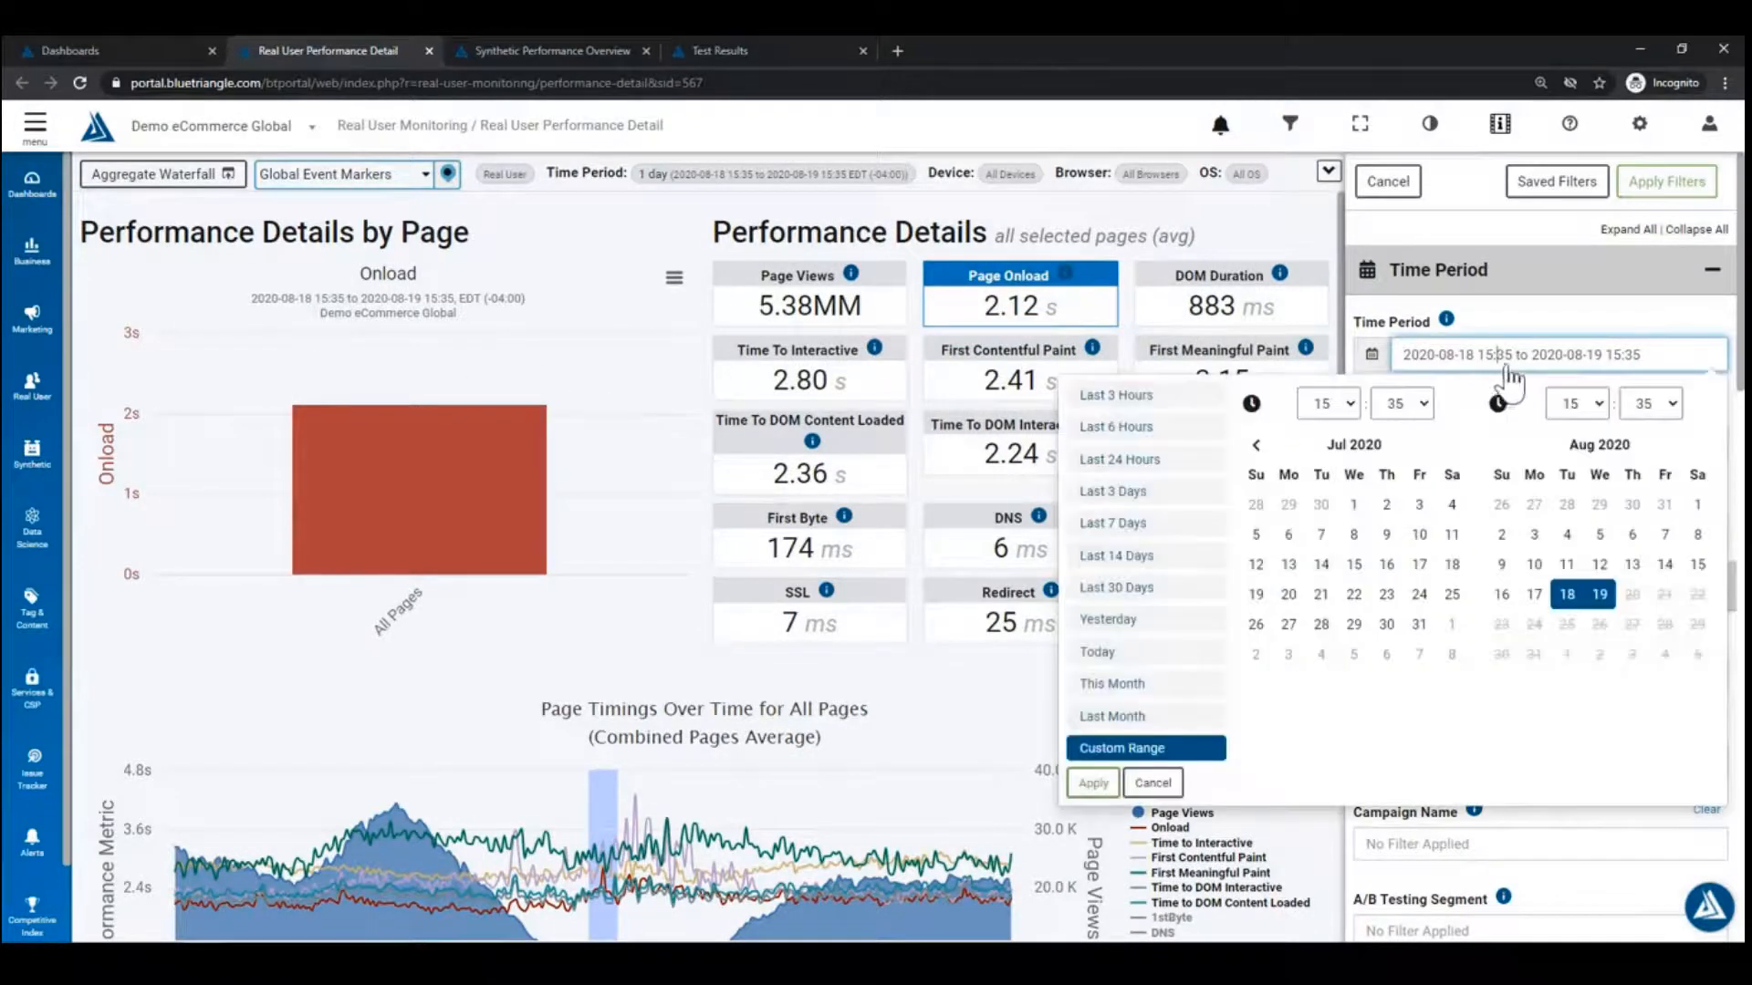
pyautogui.doubleClick(1697, 564)
pyautogui.click(1092, 783)
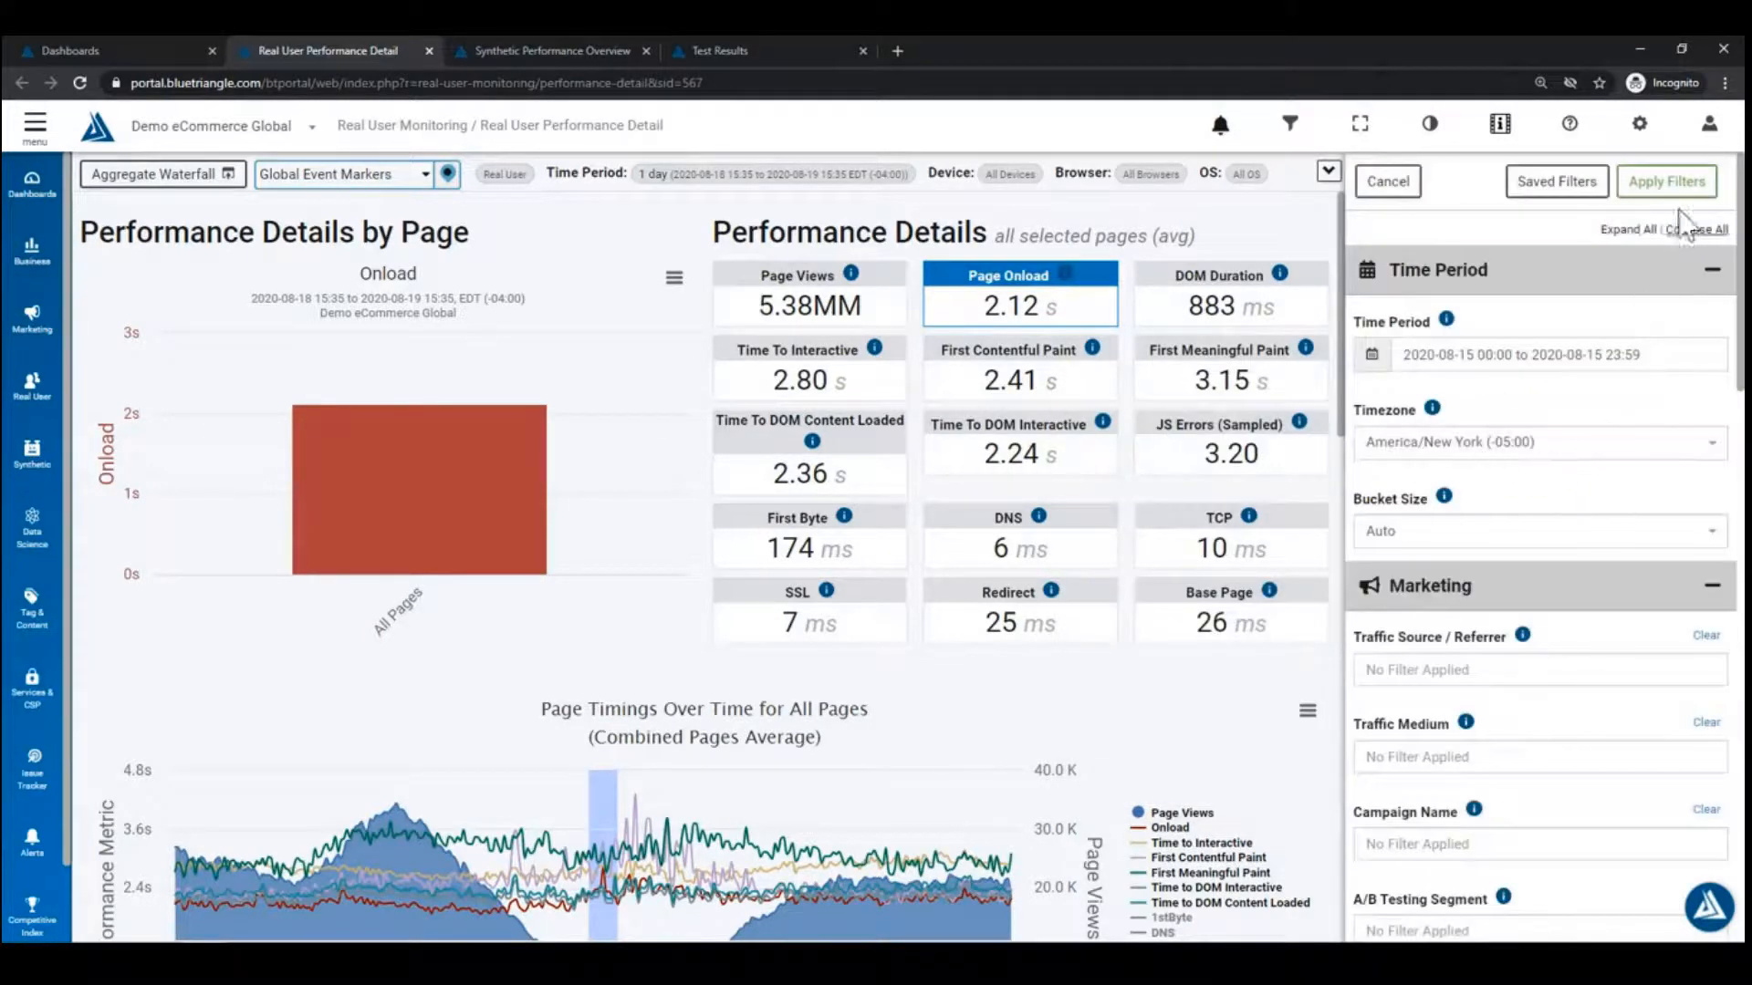
pyautogui.click(1679, 182)
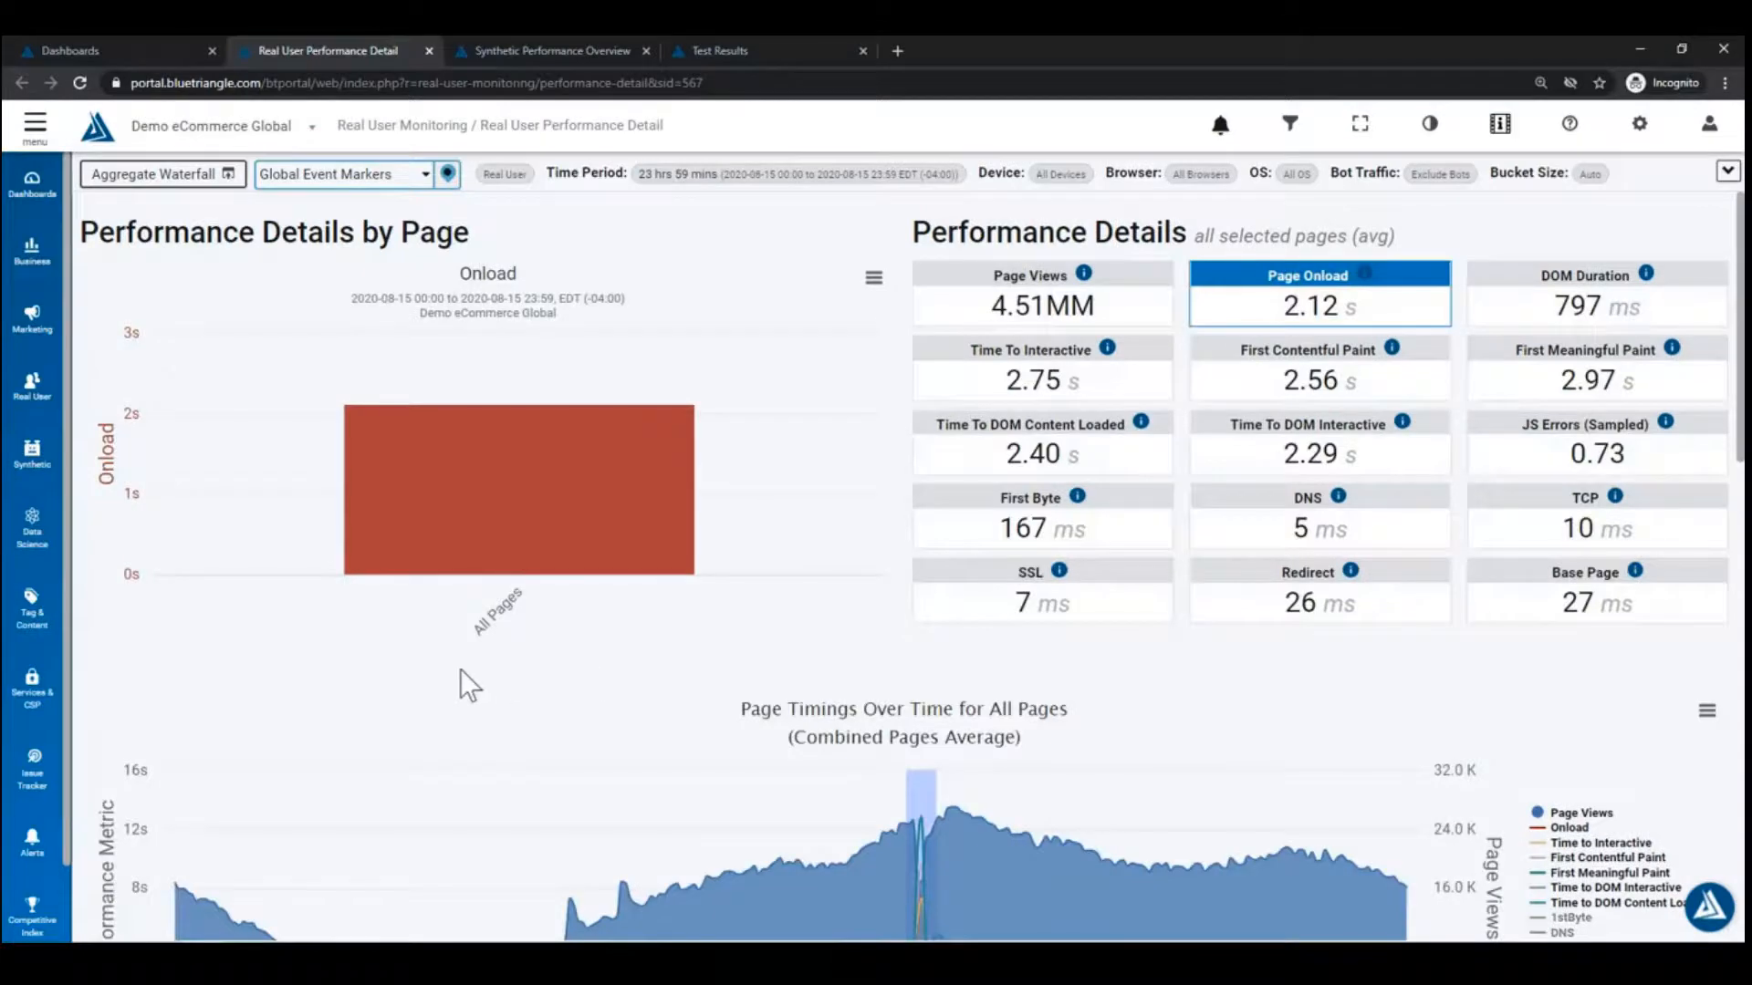
pyautogui.scroll(-2, 375, 628)
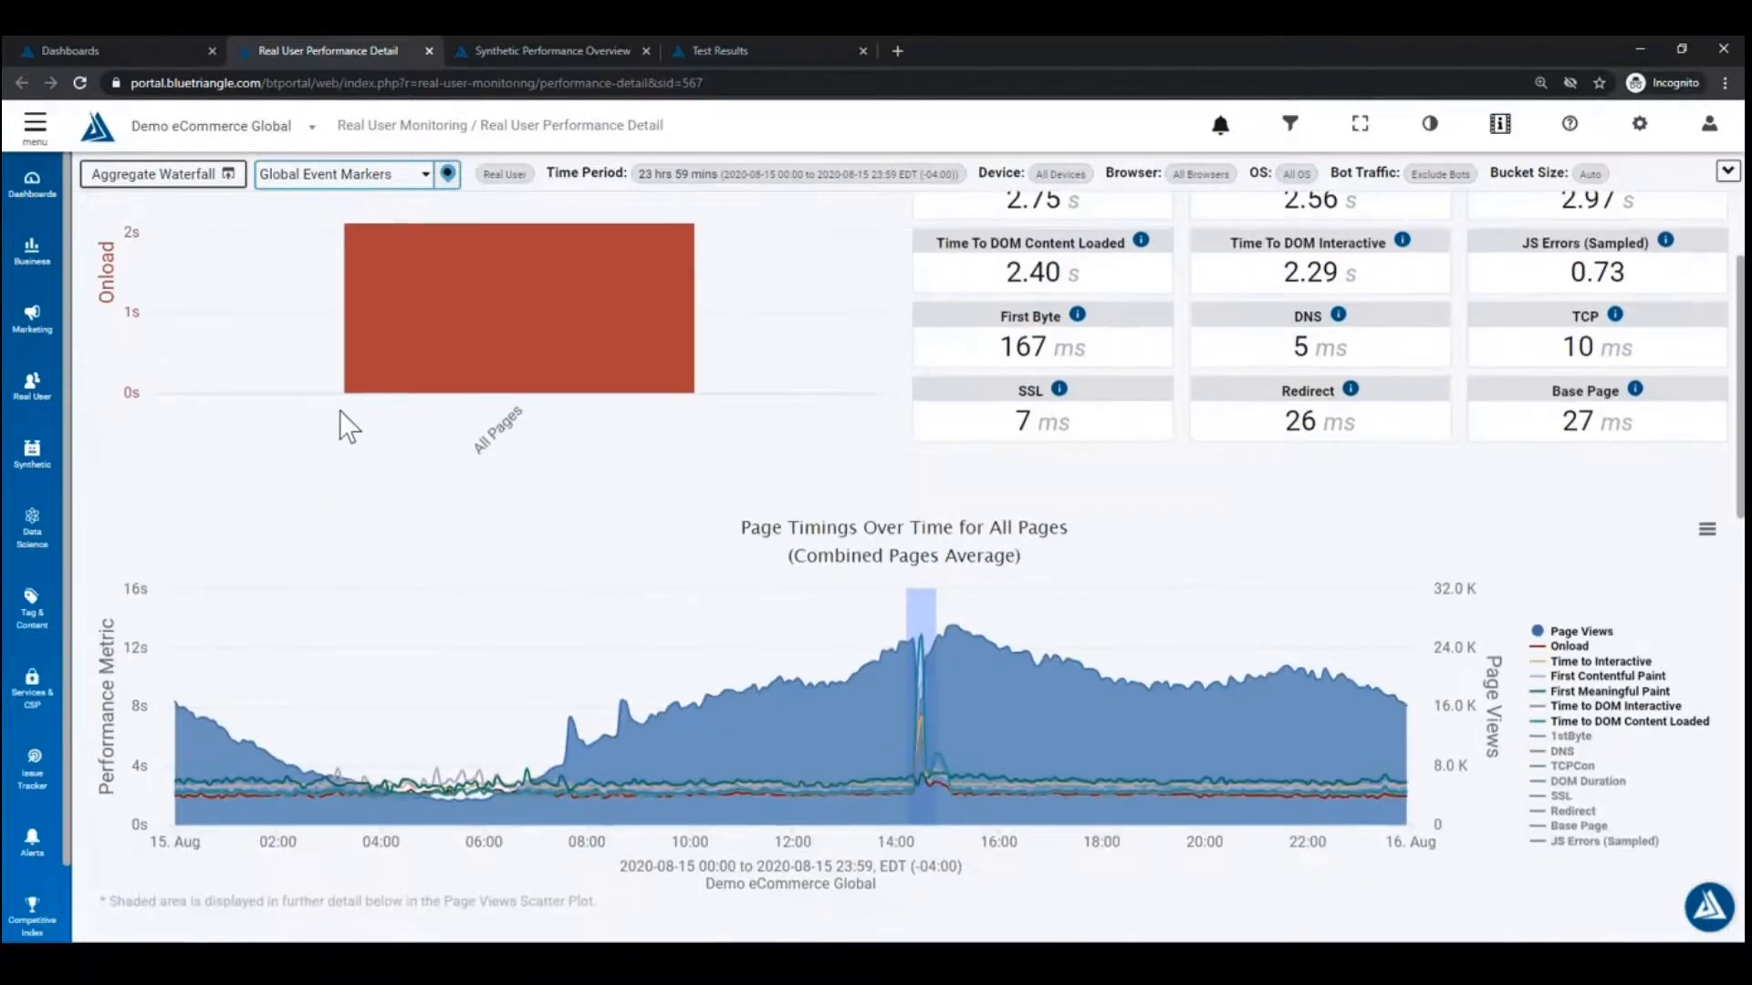
# Step: Zoom Page Timings Over Time to about 13:55–15:00 around the 14:30 onload spike
pyautogui.moveTo(907, 611)
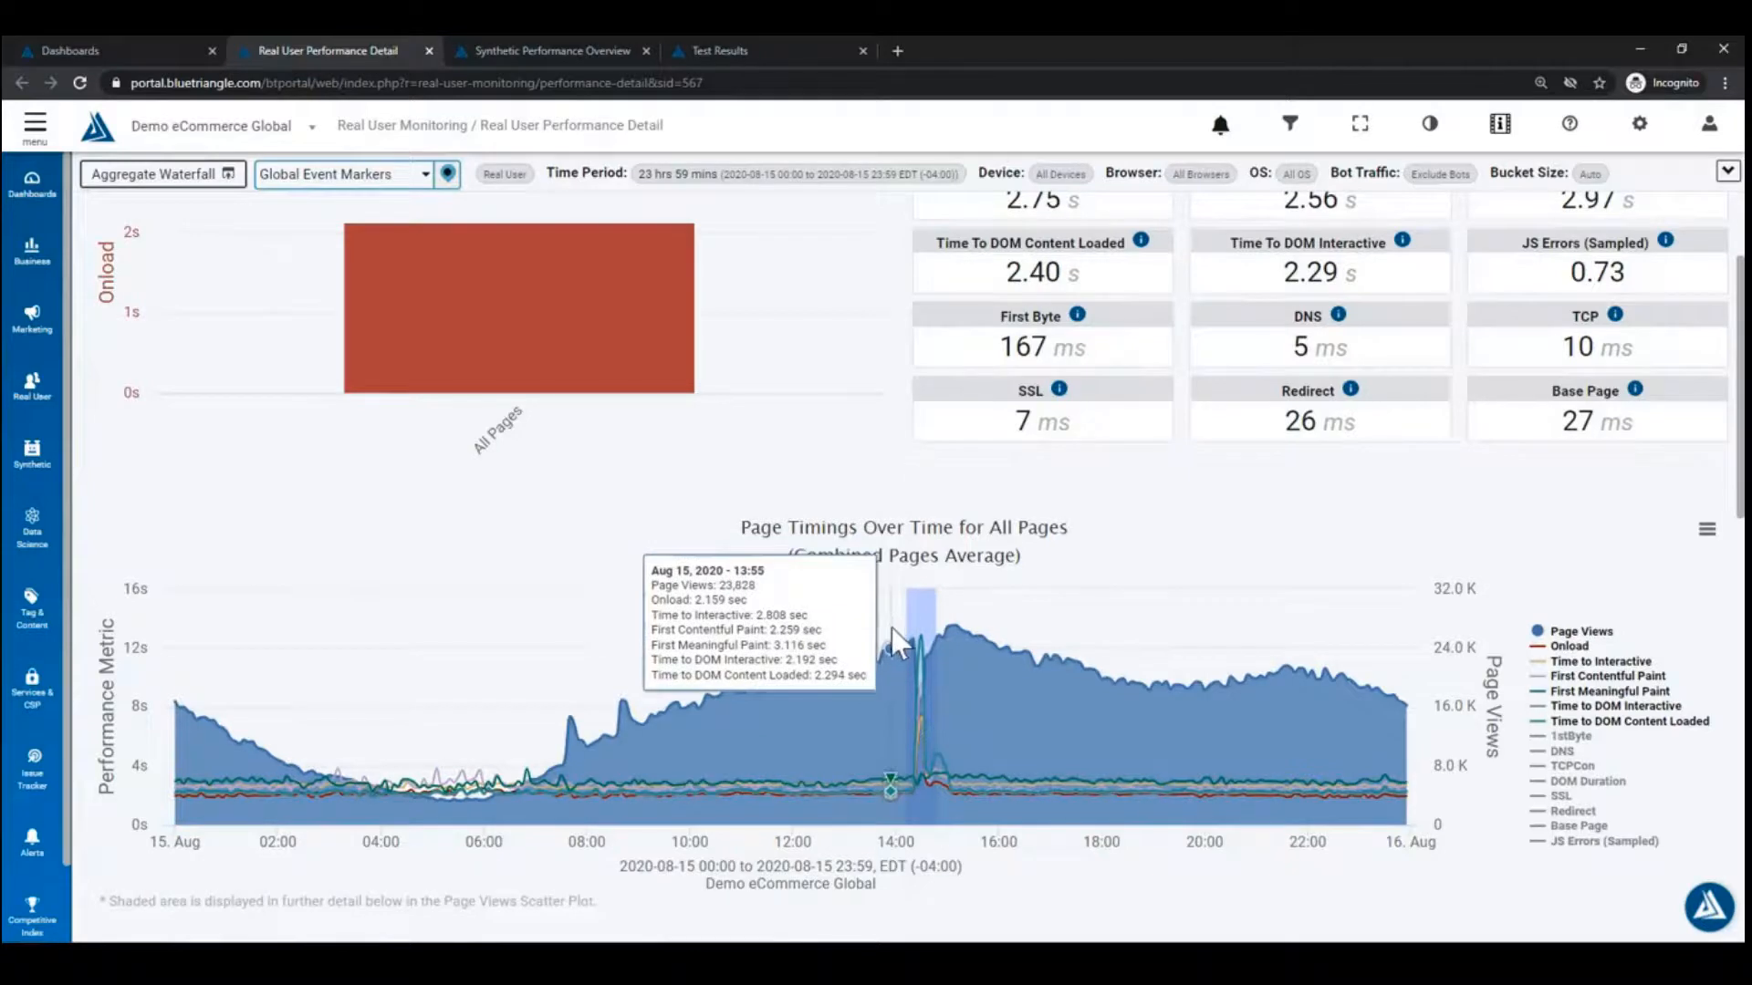
pyautogui.moveTo(890, 628); pyautogui.dragTo(950, 874)
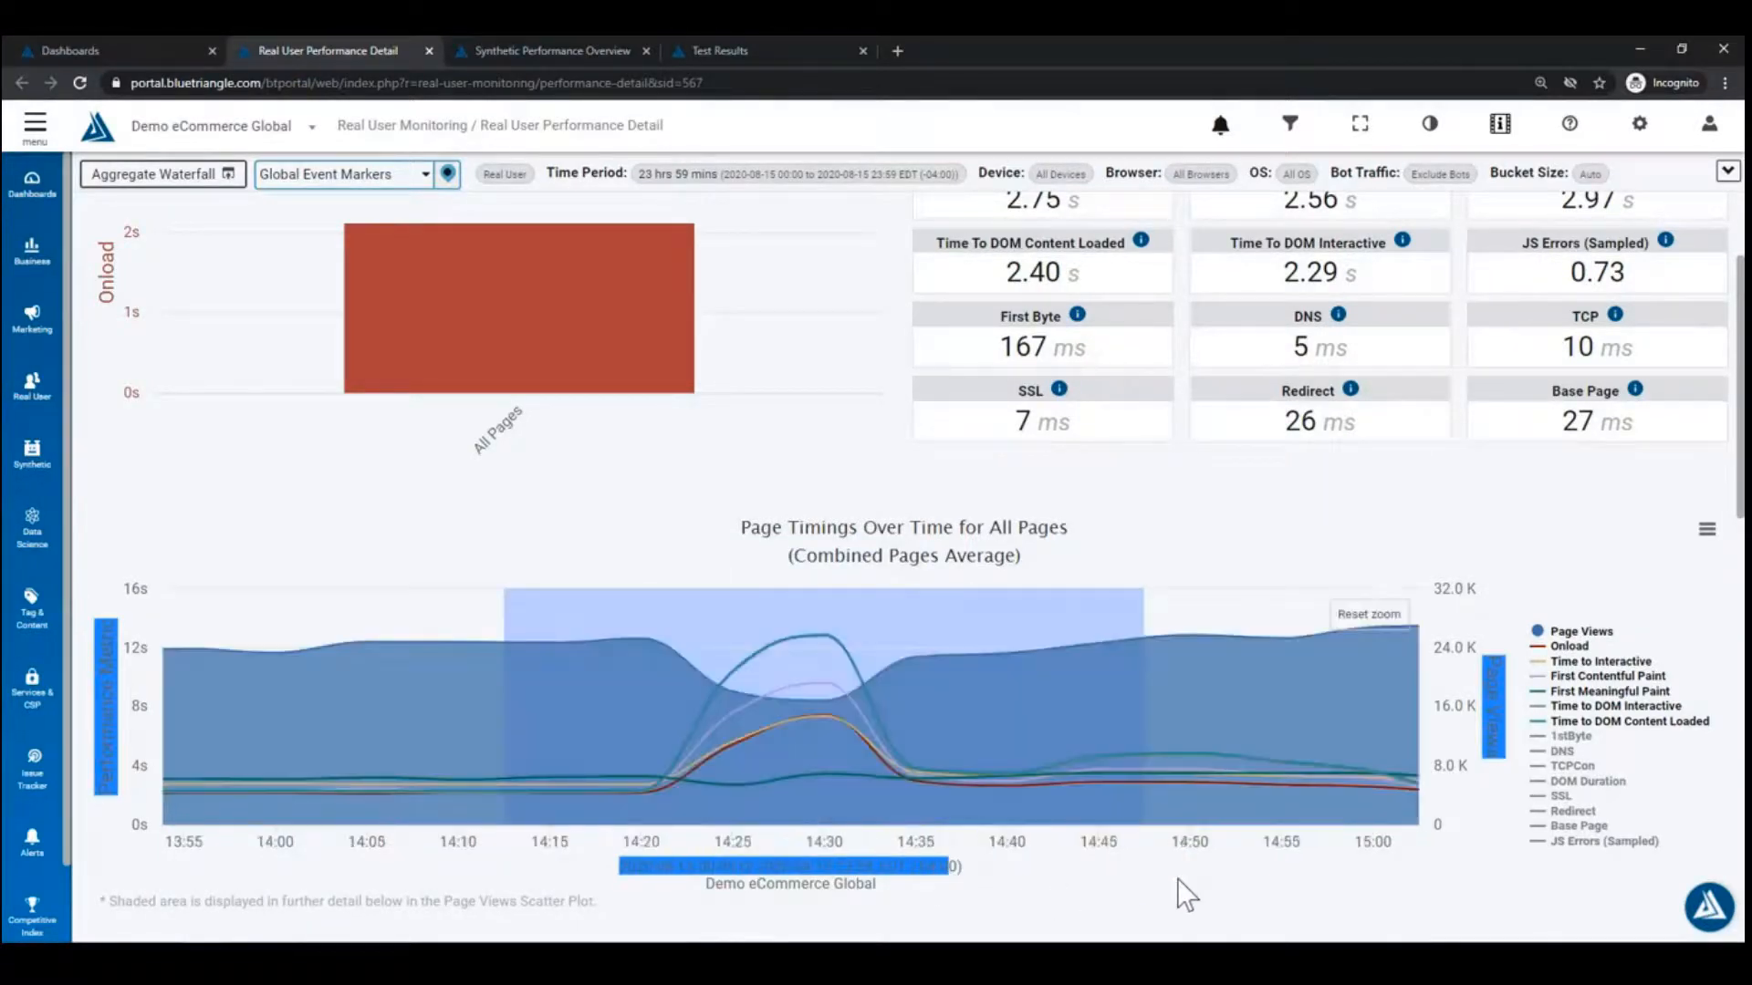
pyautogui.click(1259, 887)
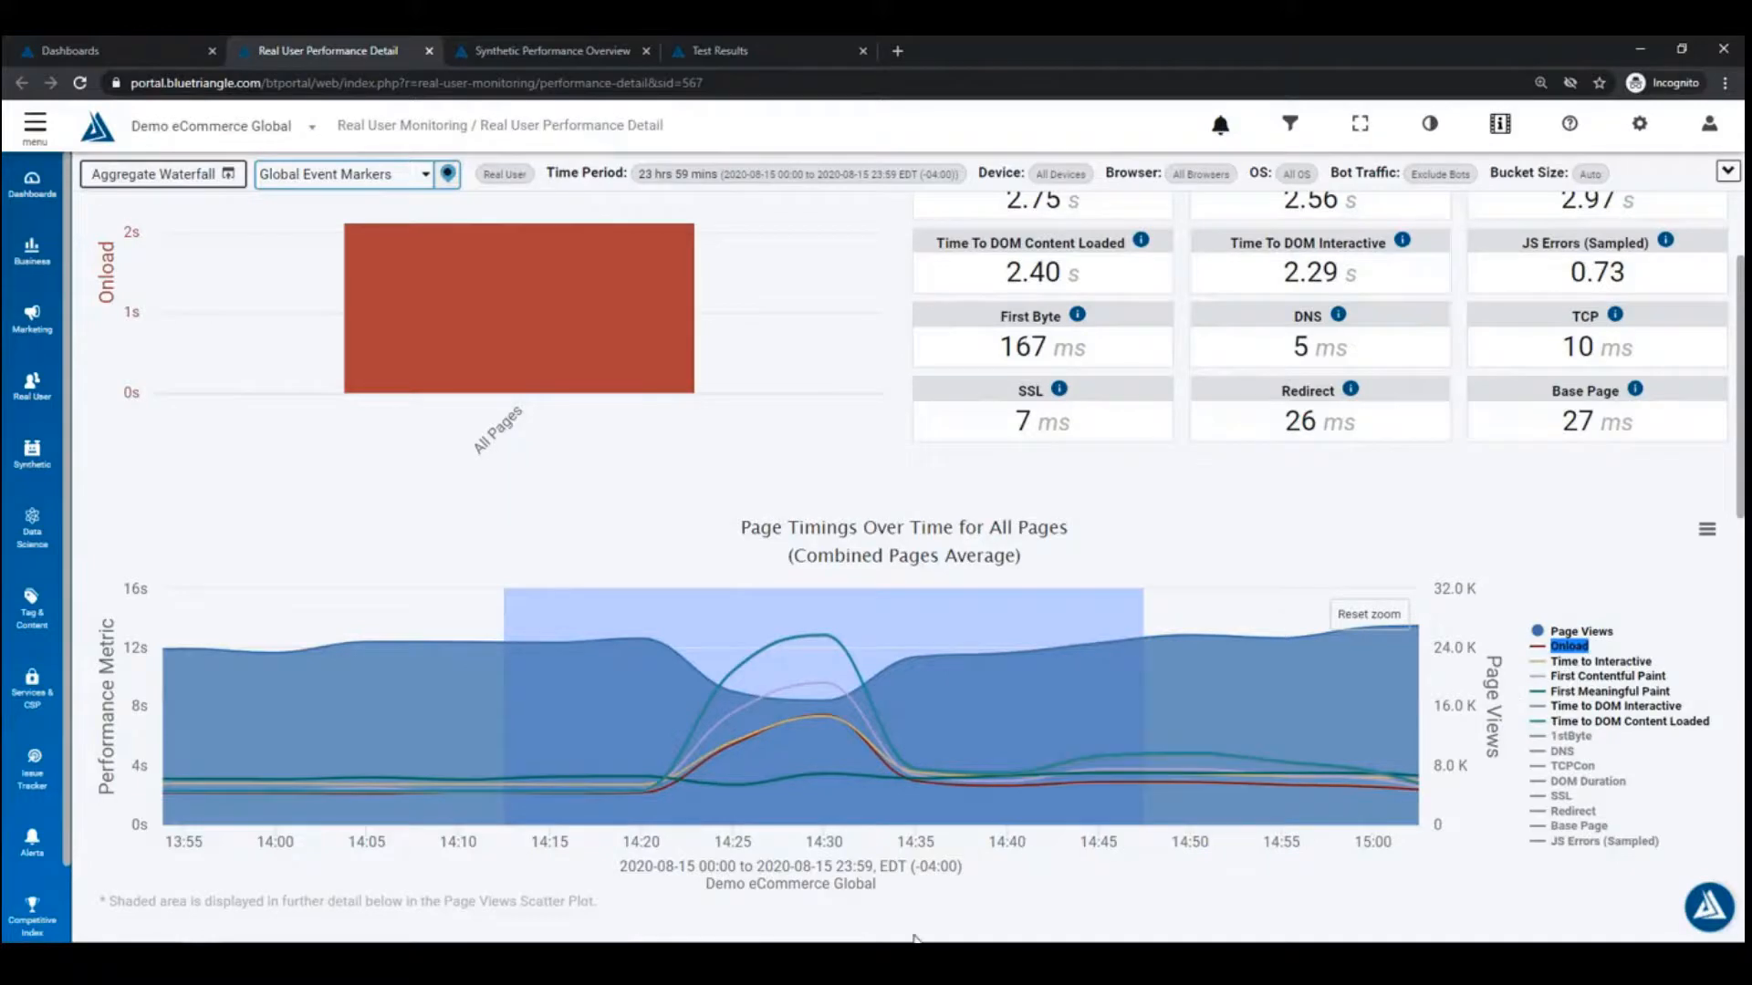
# Step: Scroll to the Page Views Scatter Plot for 14:12–14:47 and read the values of its slow Error 500 outliers
pyautogui.scroll(-3, 1050, 888)
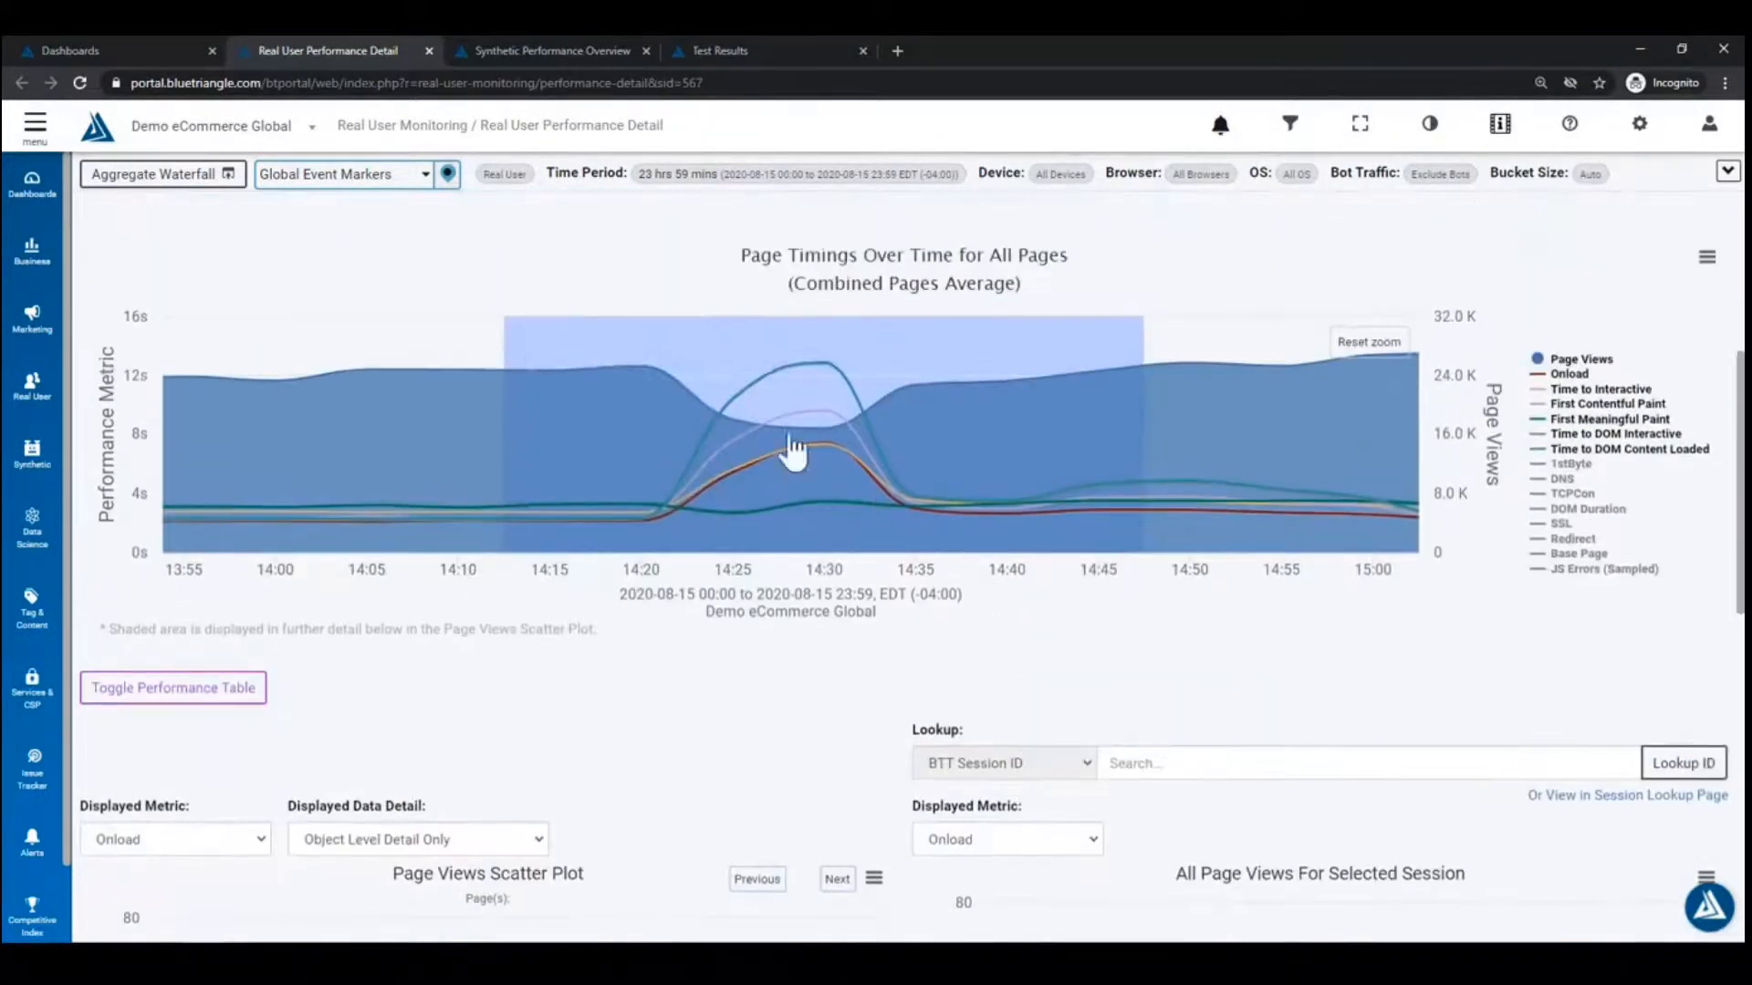
pyautogui.moveTo(865, 447)
pyautogui.scroll(-5, 673, 597)
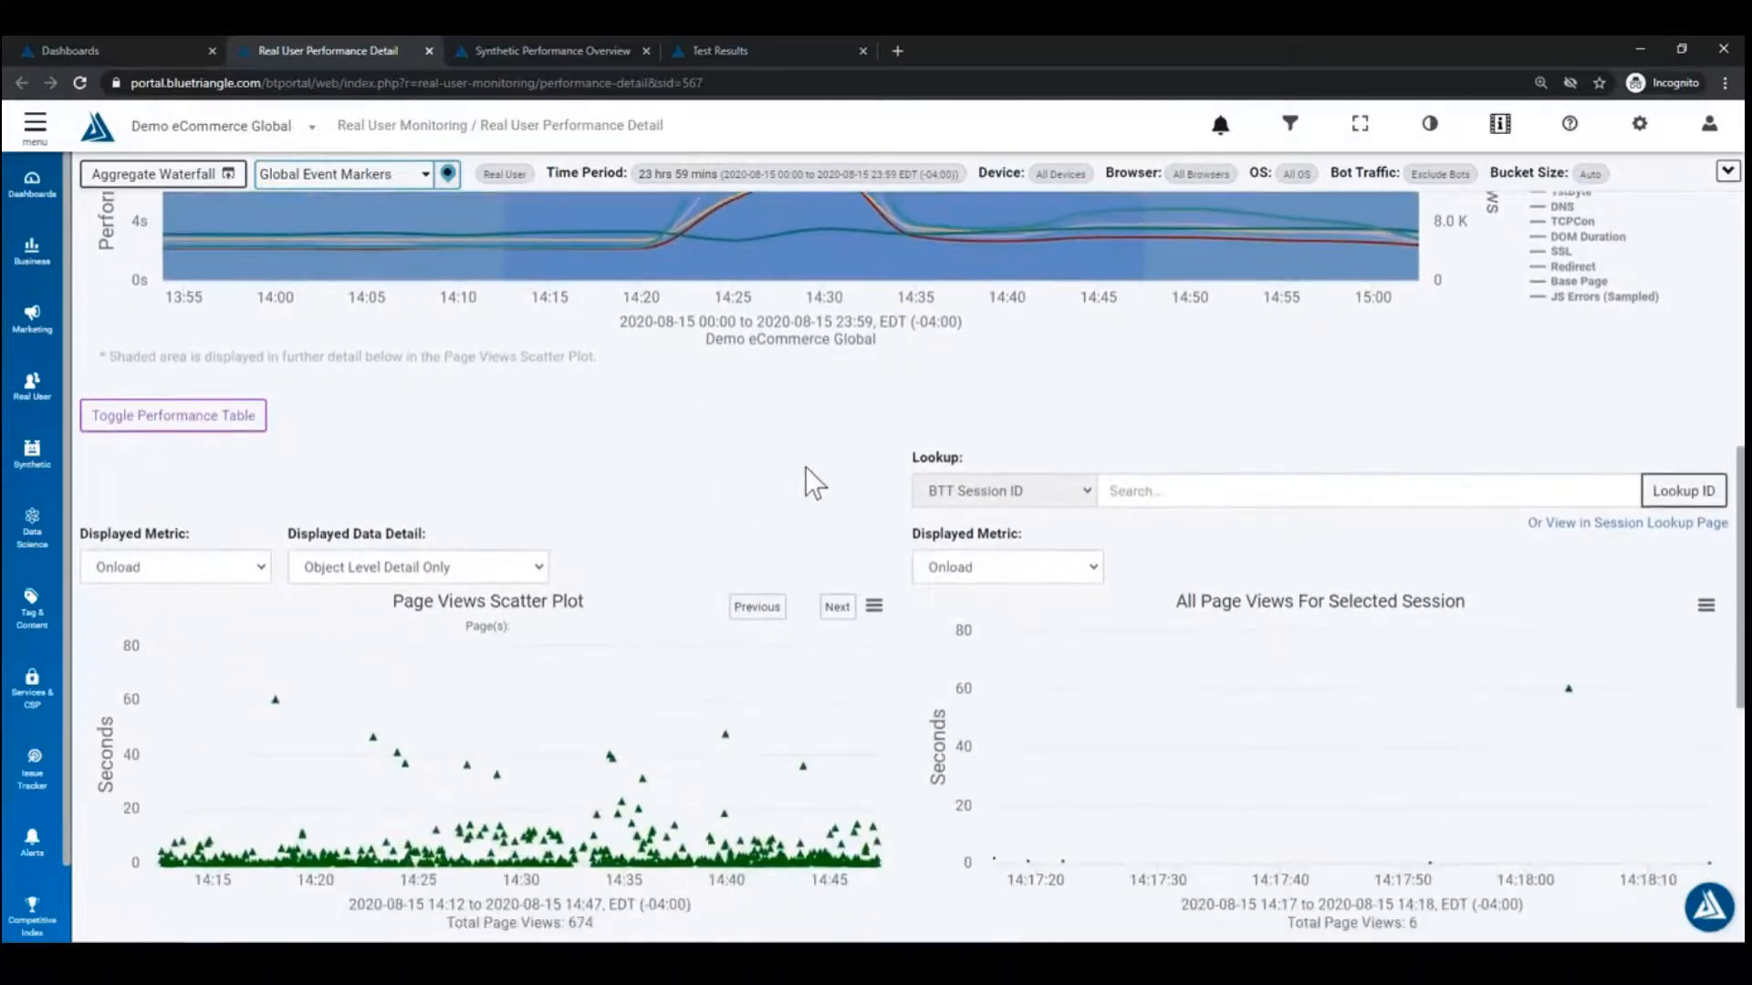
pyautogui.scroll(3, 809, 463)
pyautogui.scroll(-2, 824, 451)
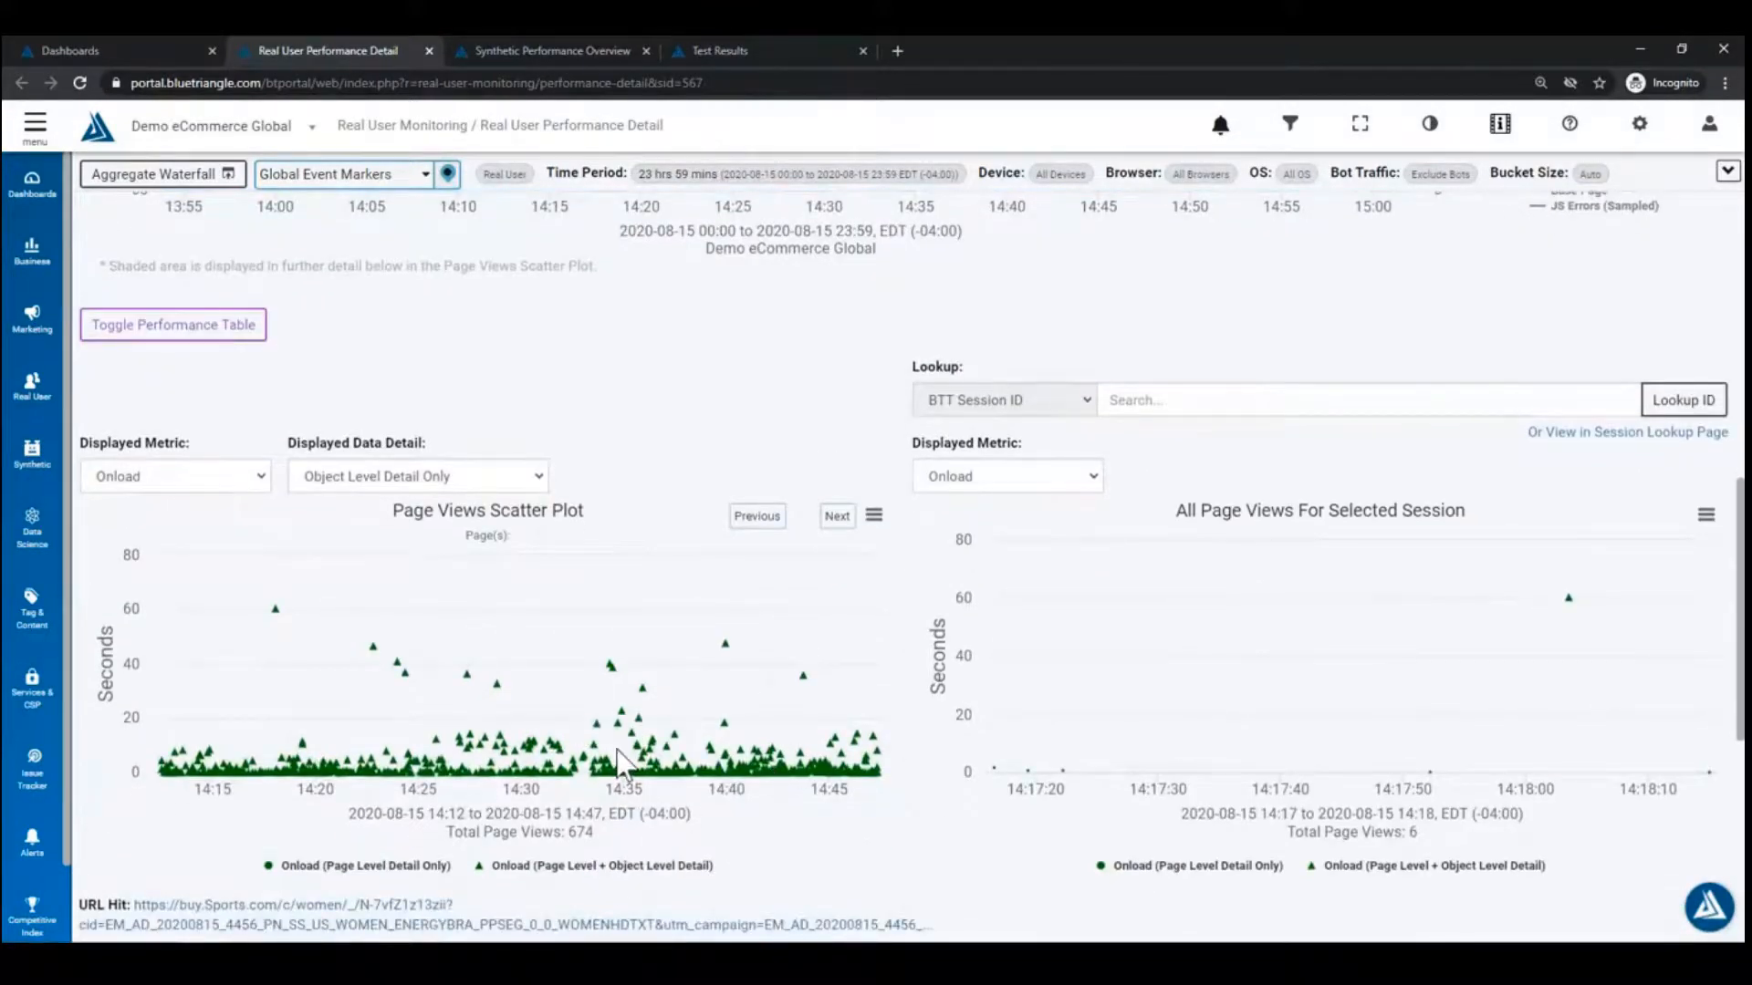
pyautogui.moveTo(498, 689)
pyautogui.moveTo(612, 673)
pyautogui.moveTo(555, 757)
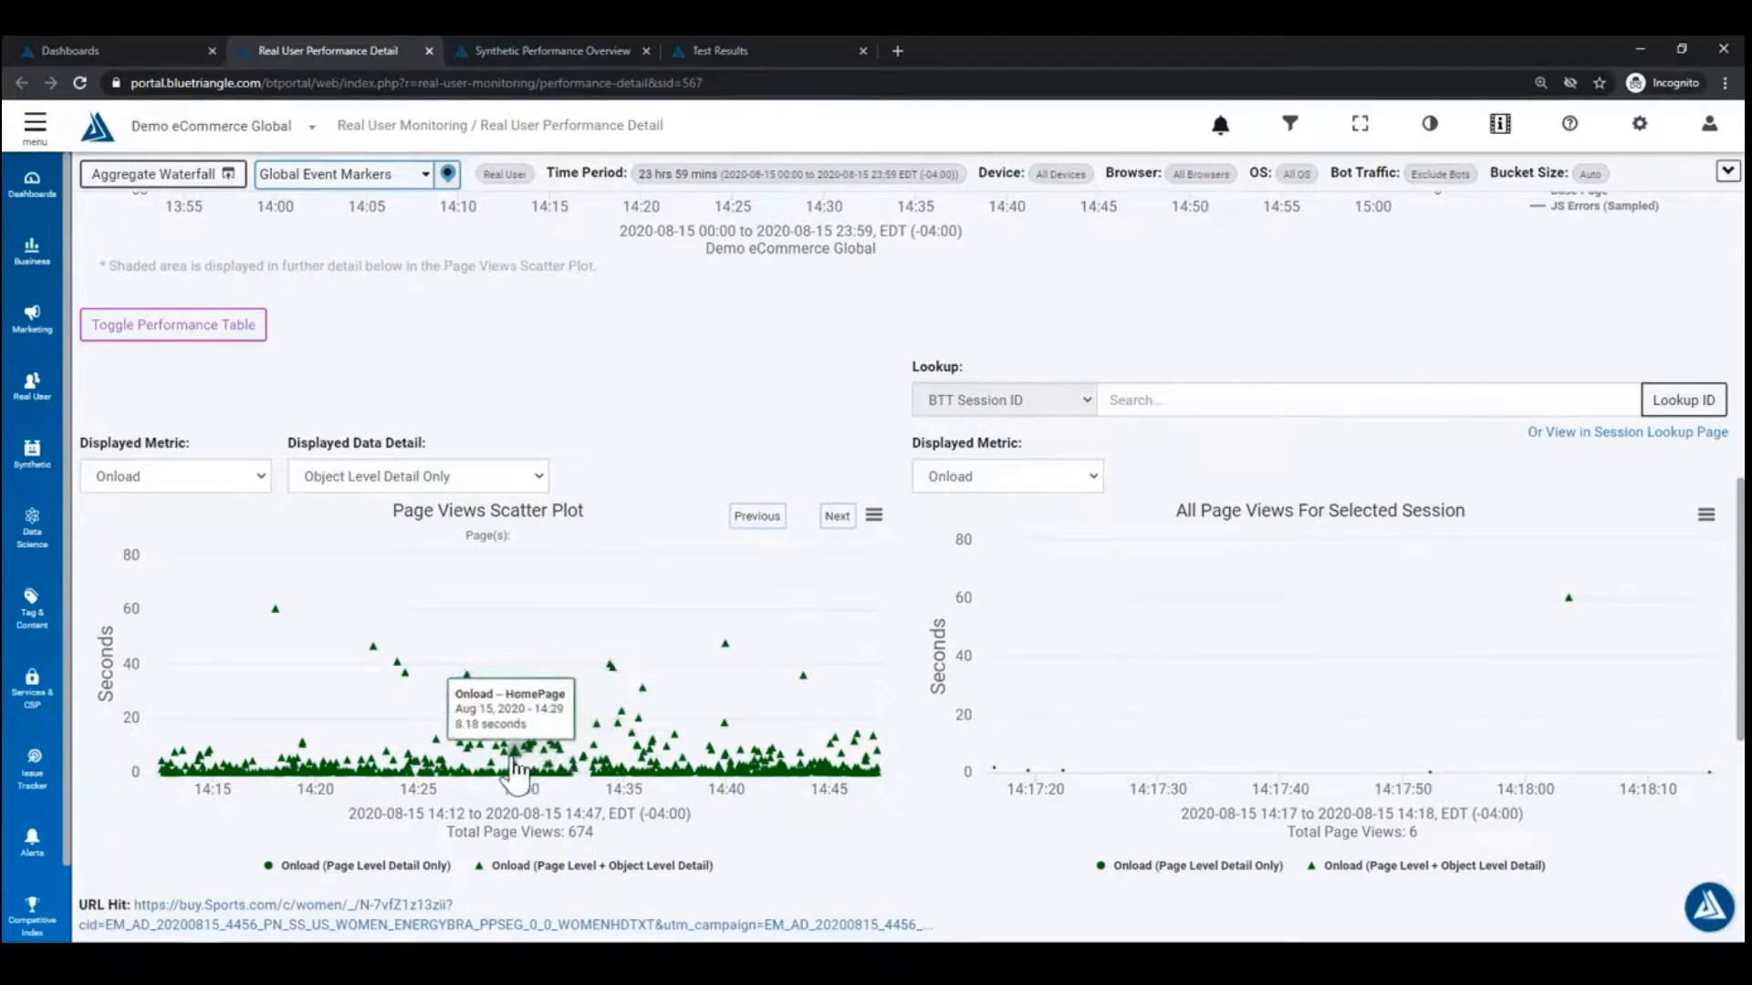
# Step: Select the 38.73-second Error 500 page view at 14:34 and review its Performance Breakdown and measurement details
pyautogui.click(613, 669)
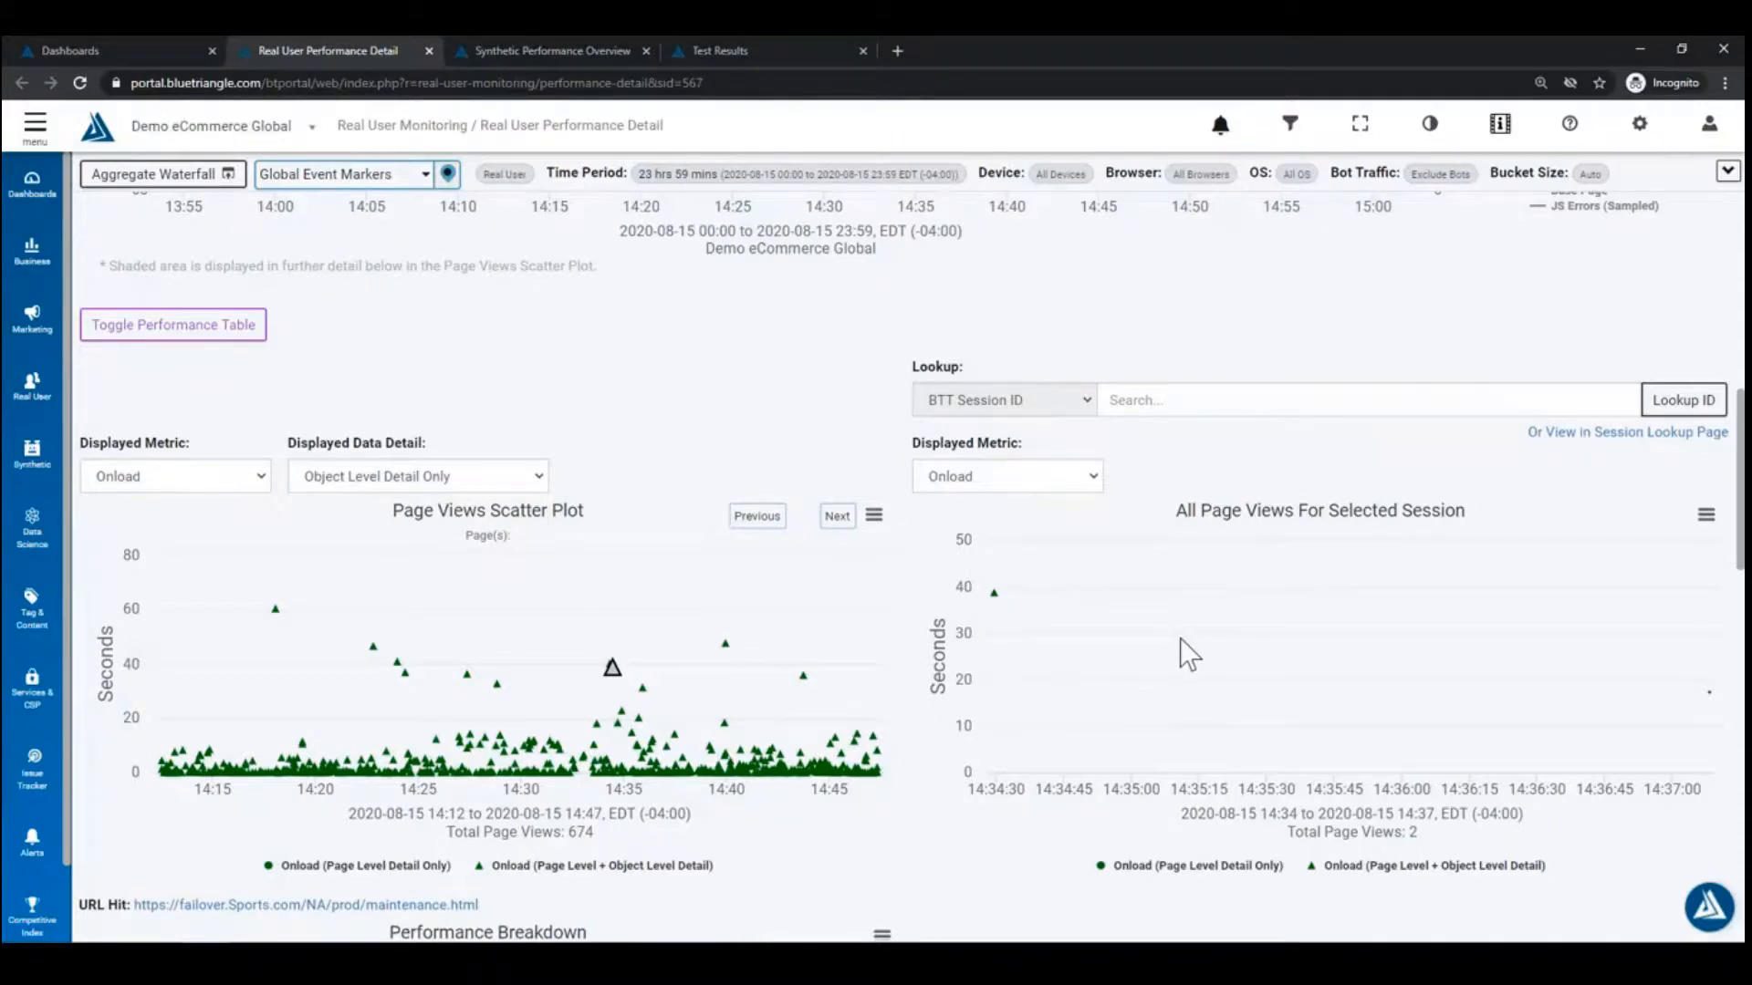
pyautogui.scroll(-5, 995, 641)
pyautogui.scroll(-1, 711, 566)
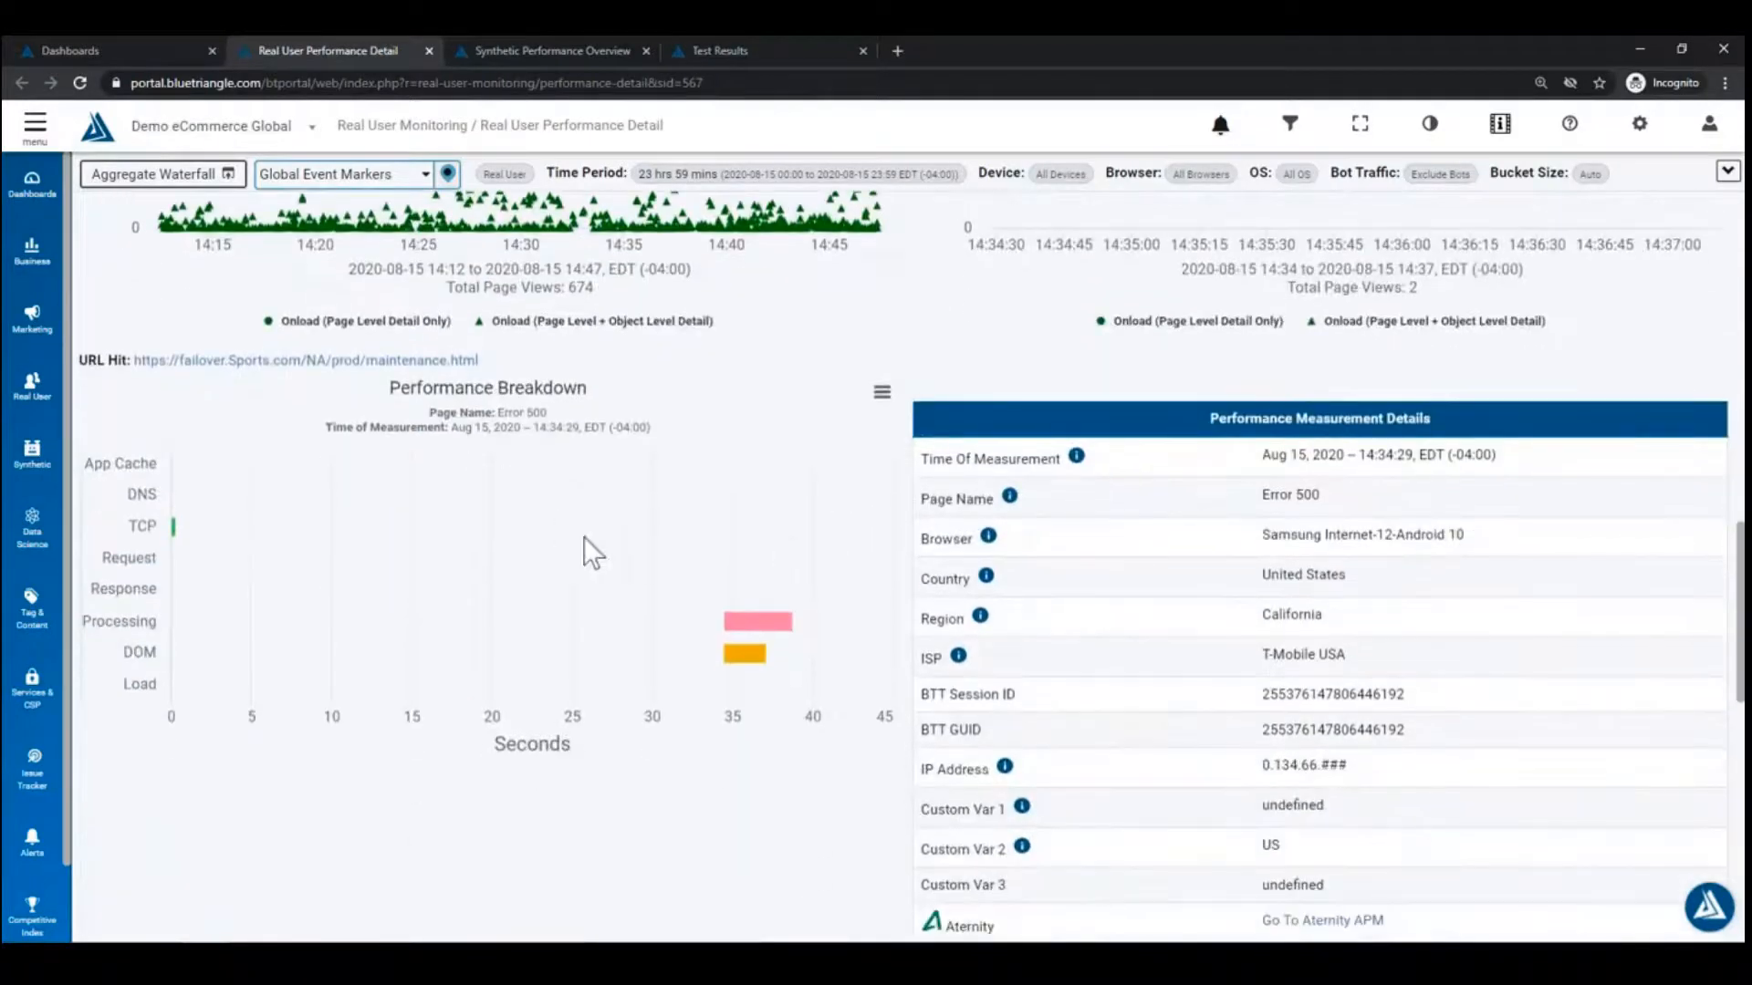
pyautogui.scroll(1, 587, 551)
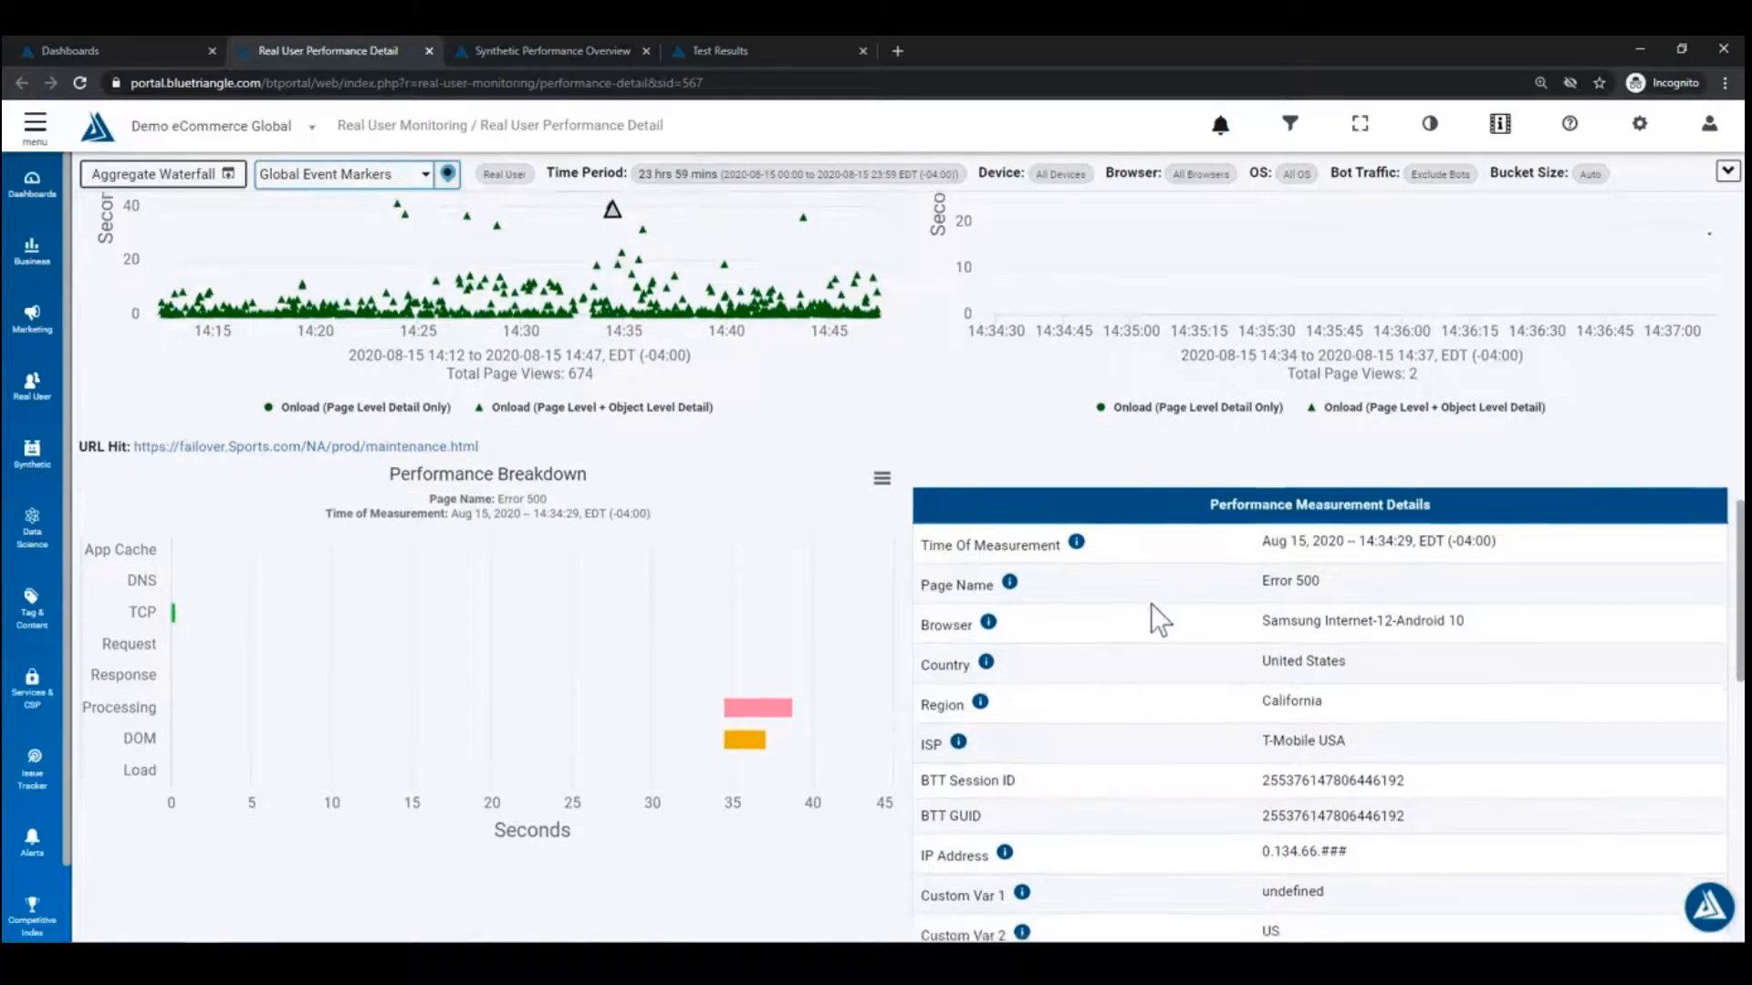
pyautogui.scroll(-2, 1152, 604)
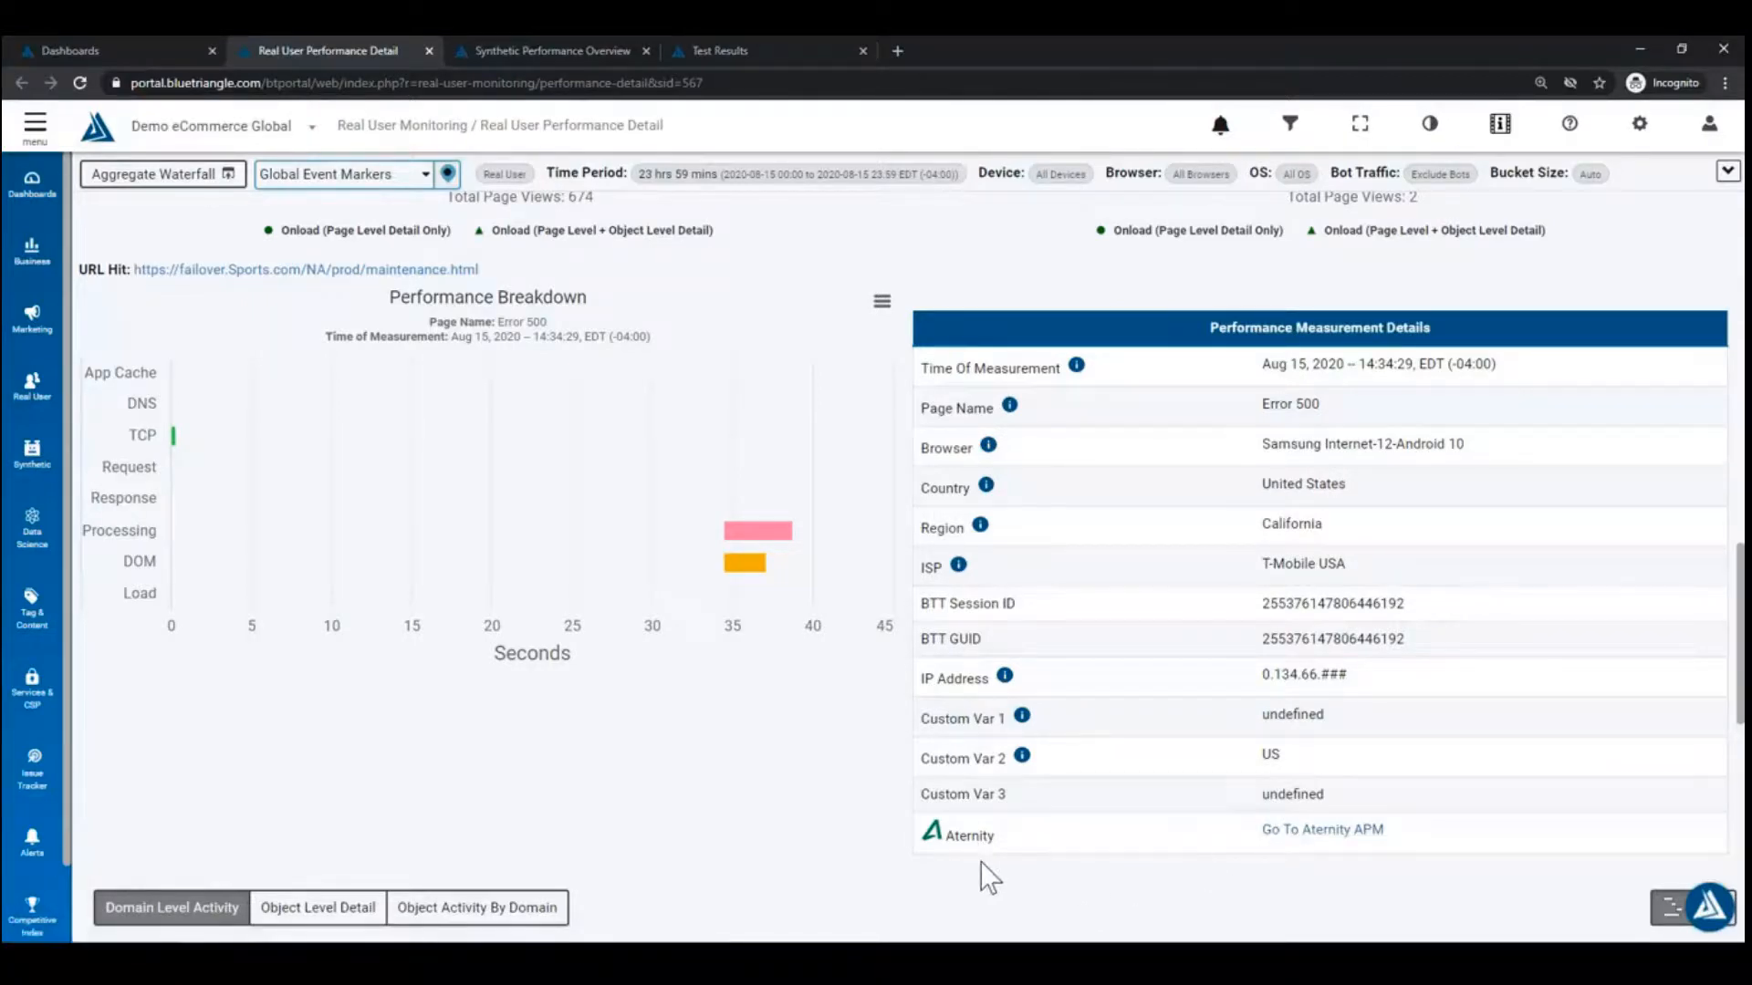
pyautogui.scroll(-4, 967, 865)
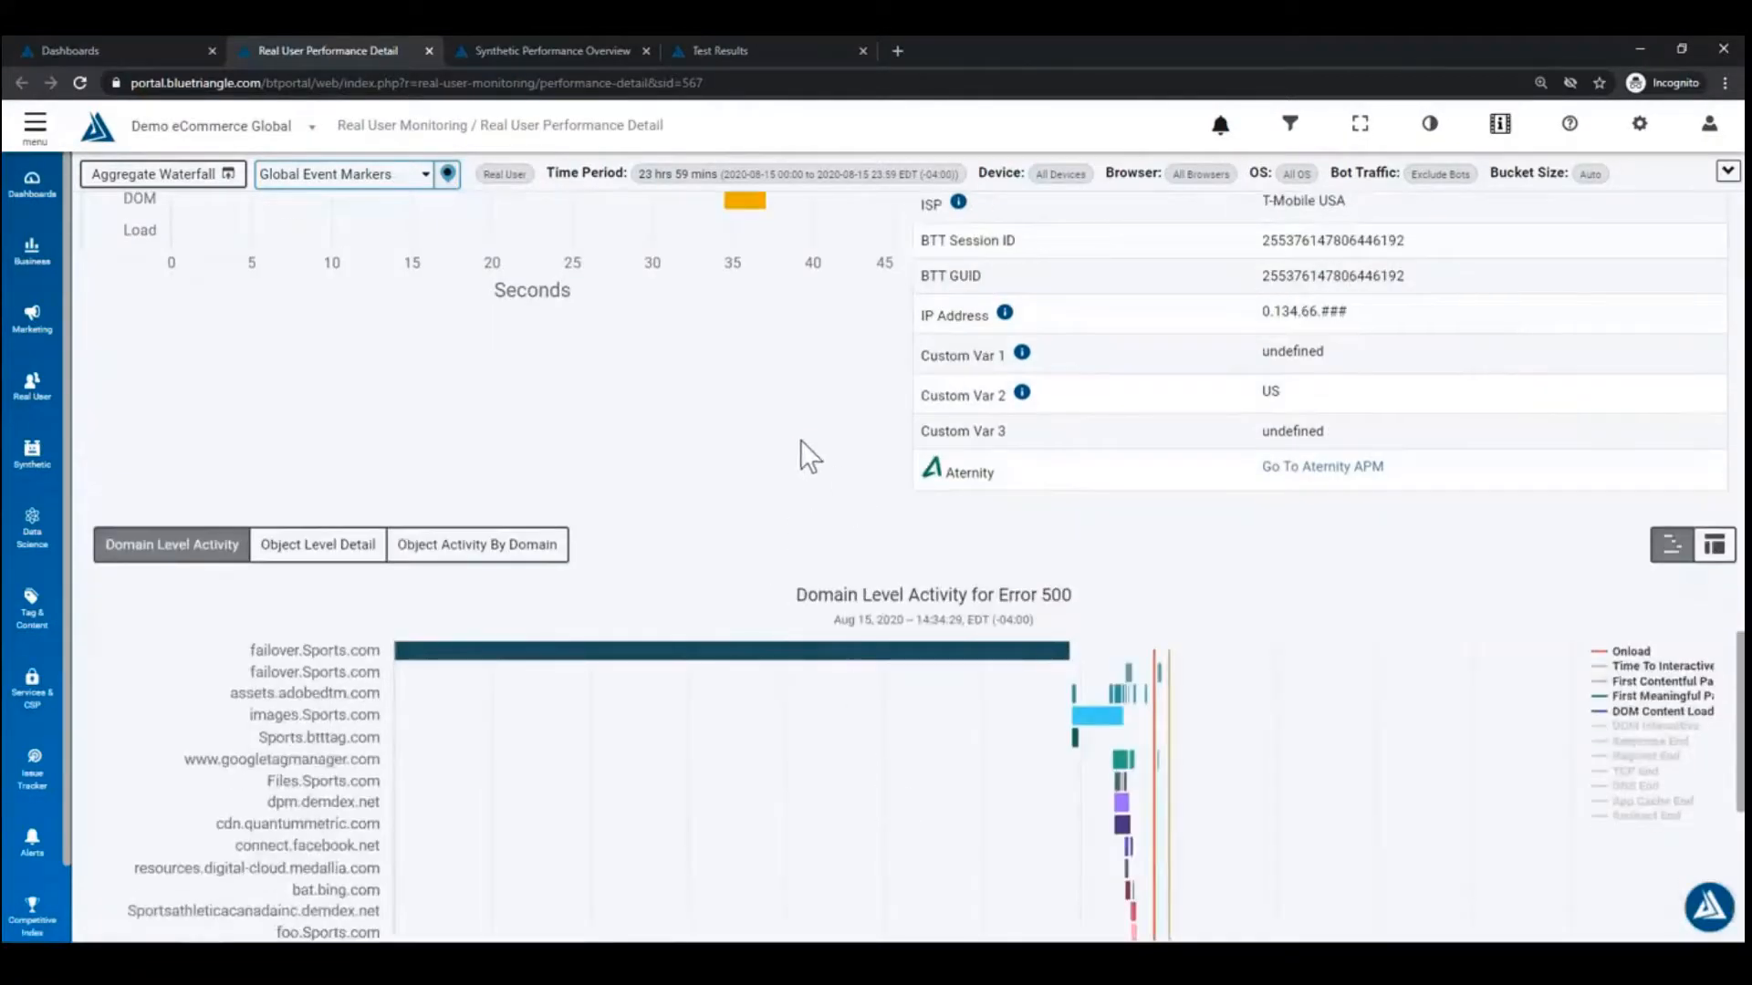
pyautogui.scroll(-1, 785, 443)
pyautogui.moveTo(475, 578)
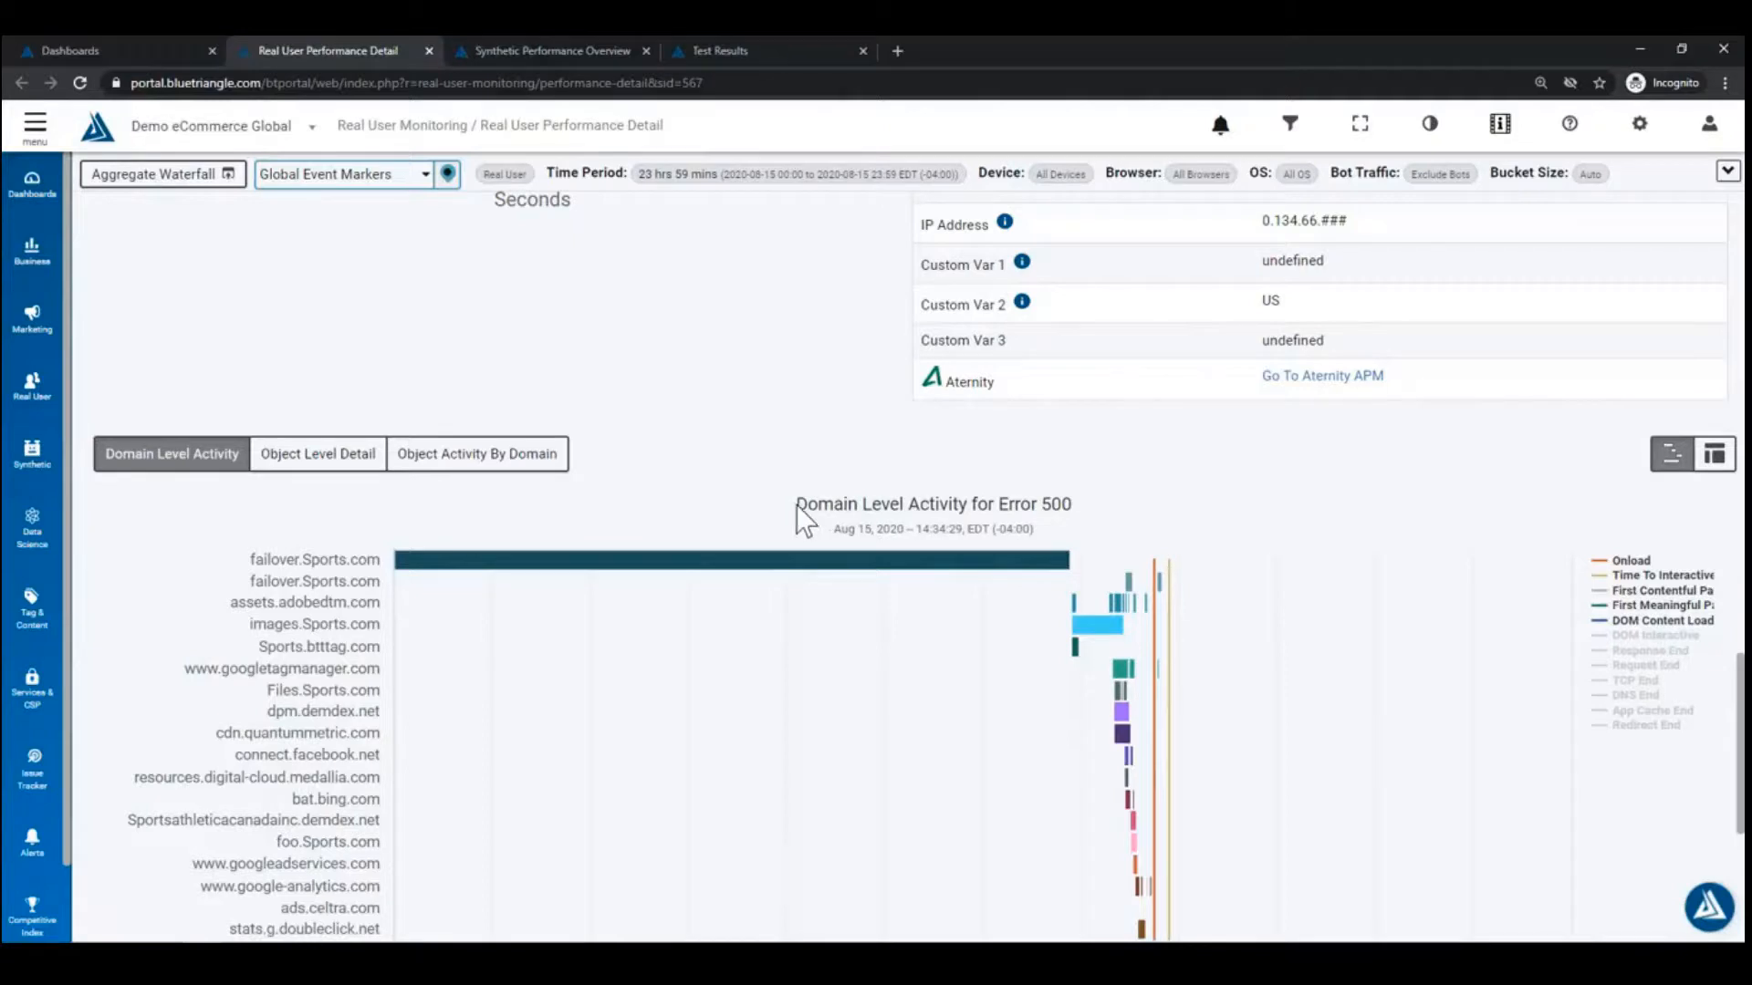
pyautogui.scroll(3, 781, 514)
pyautogui.scroll(1, 1050, 748)
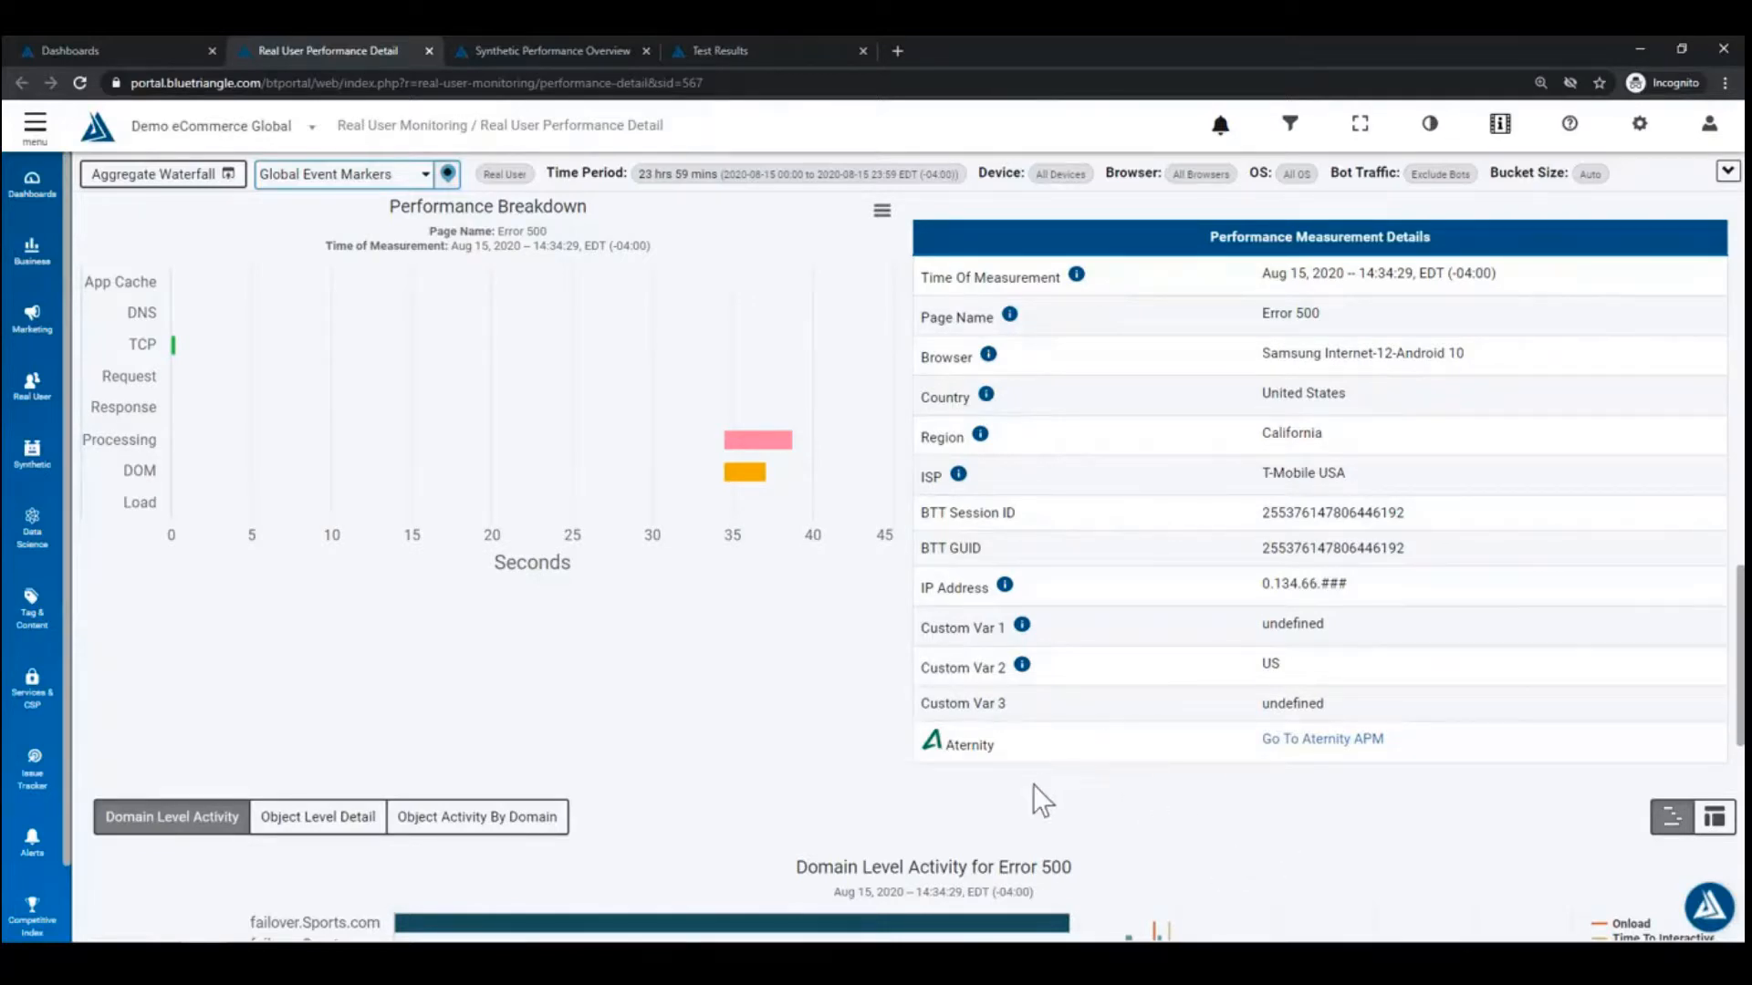
pyautogui.scroll(3, 1034, 786)
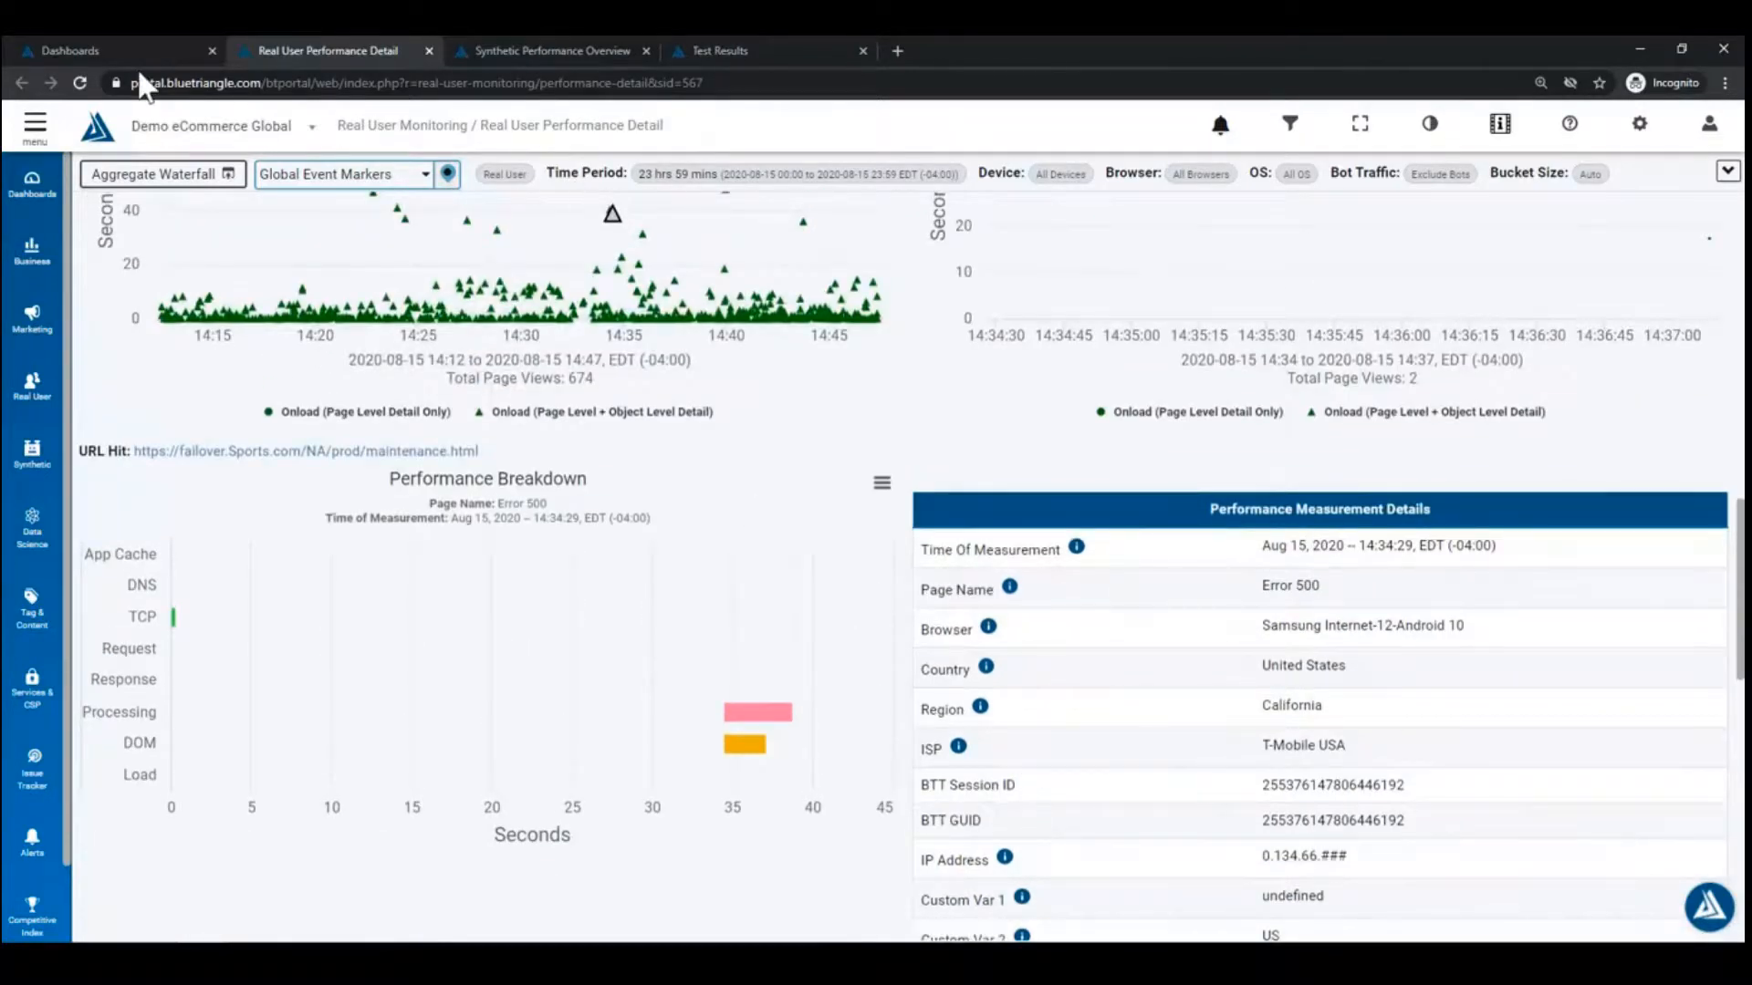
pyautogui.scroll(2, 698, 573)
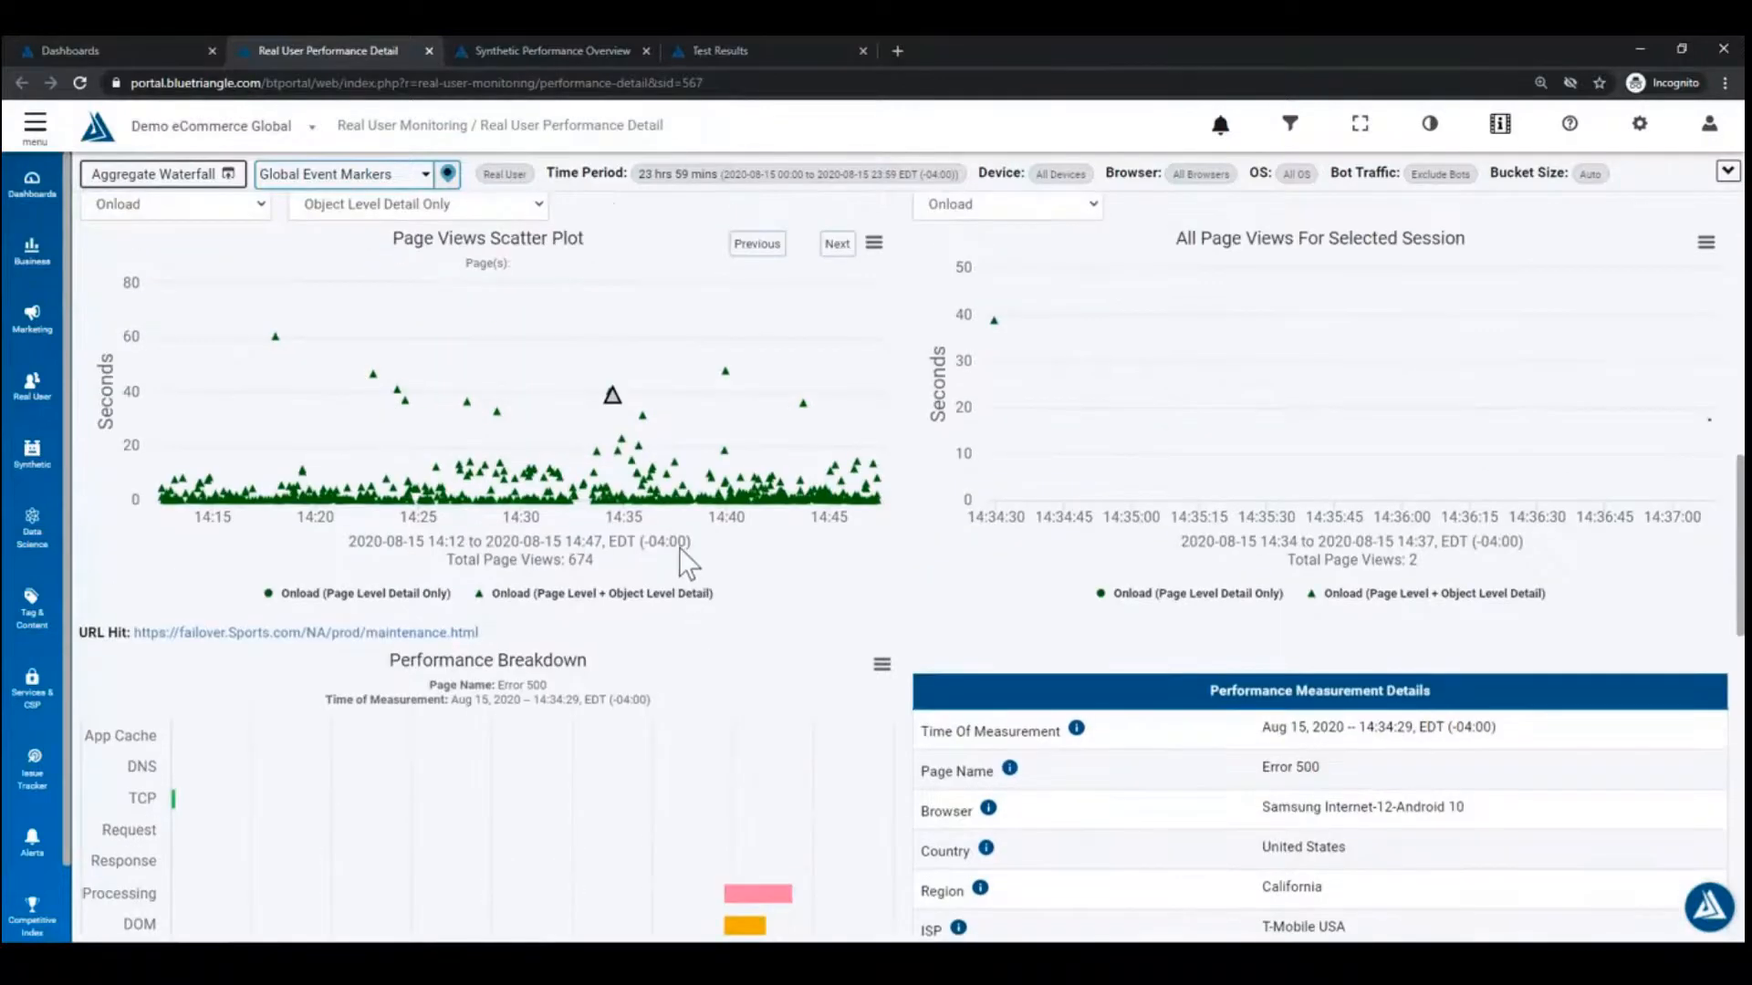
pyautogui.click(136, 52)
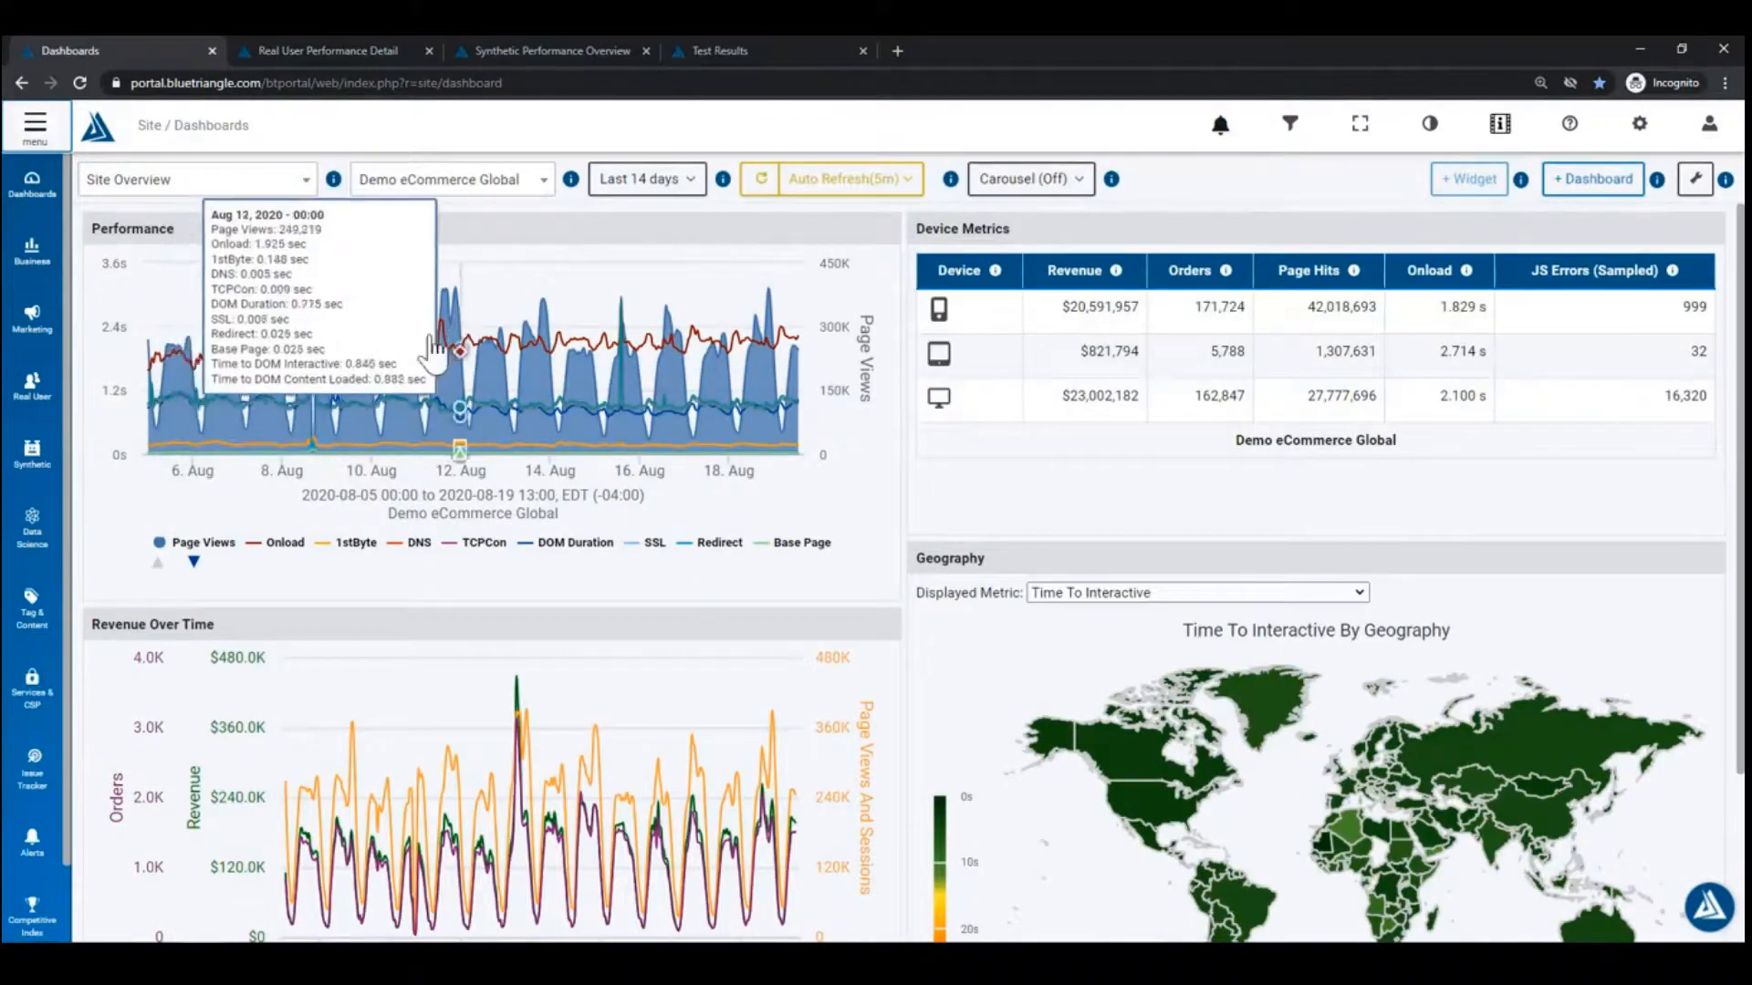
pyautogui.moveTo(307, 315); pyautogui.dragTo(330, 488)
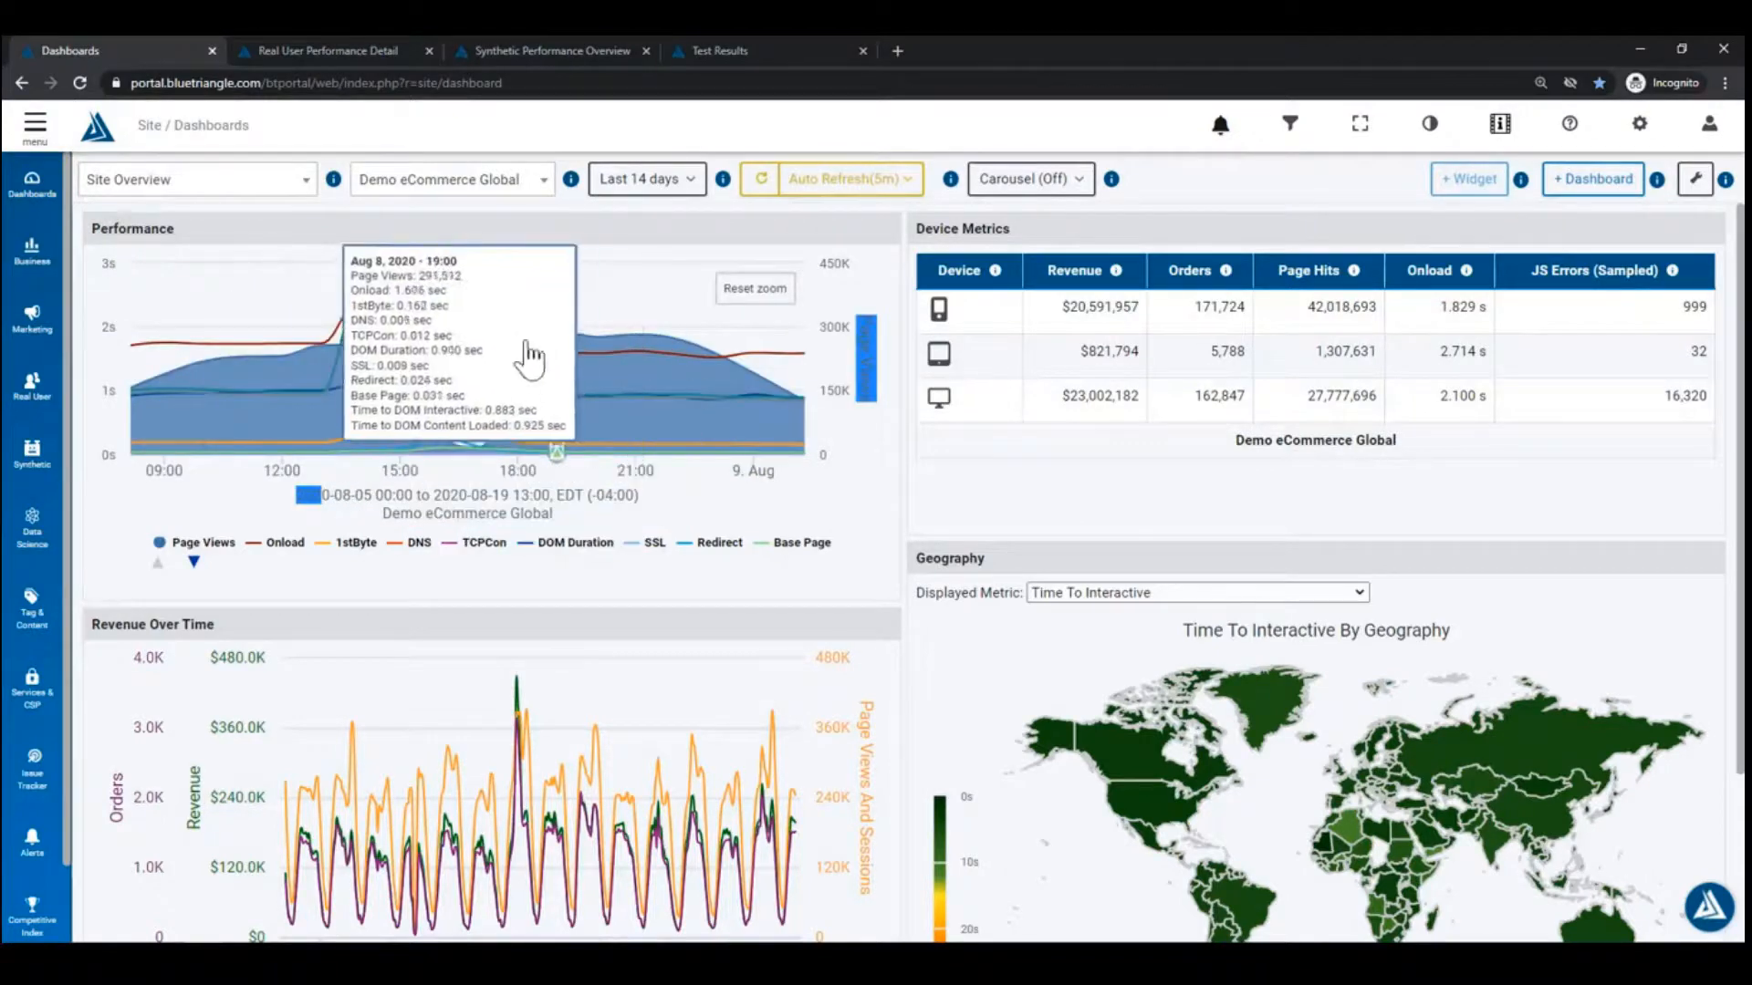
pyautogui.click(335, 52)
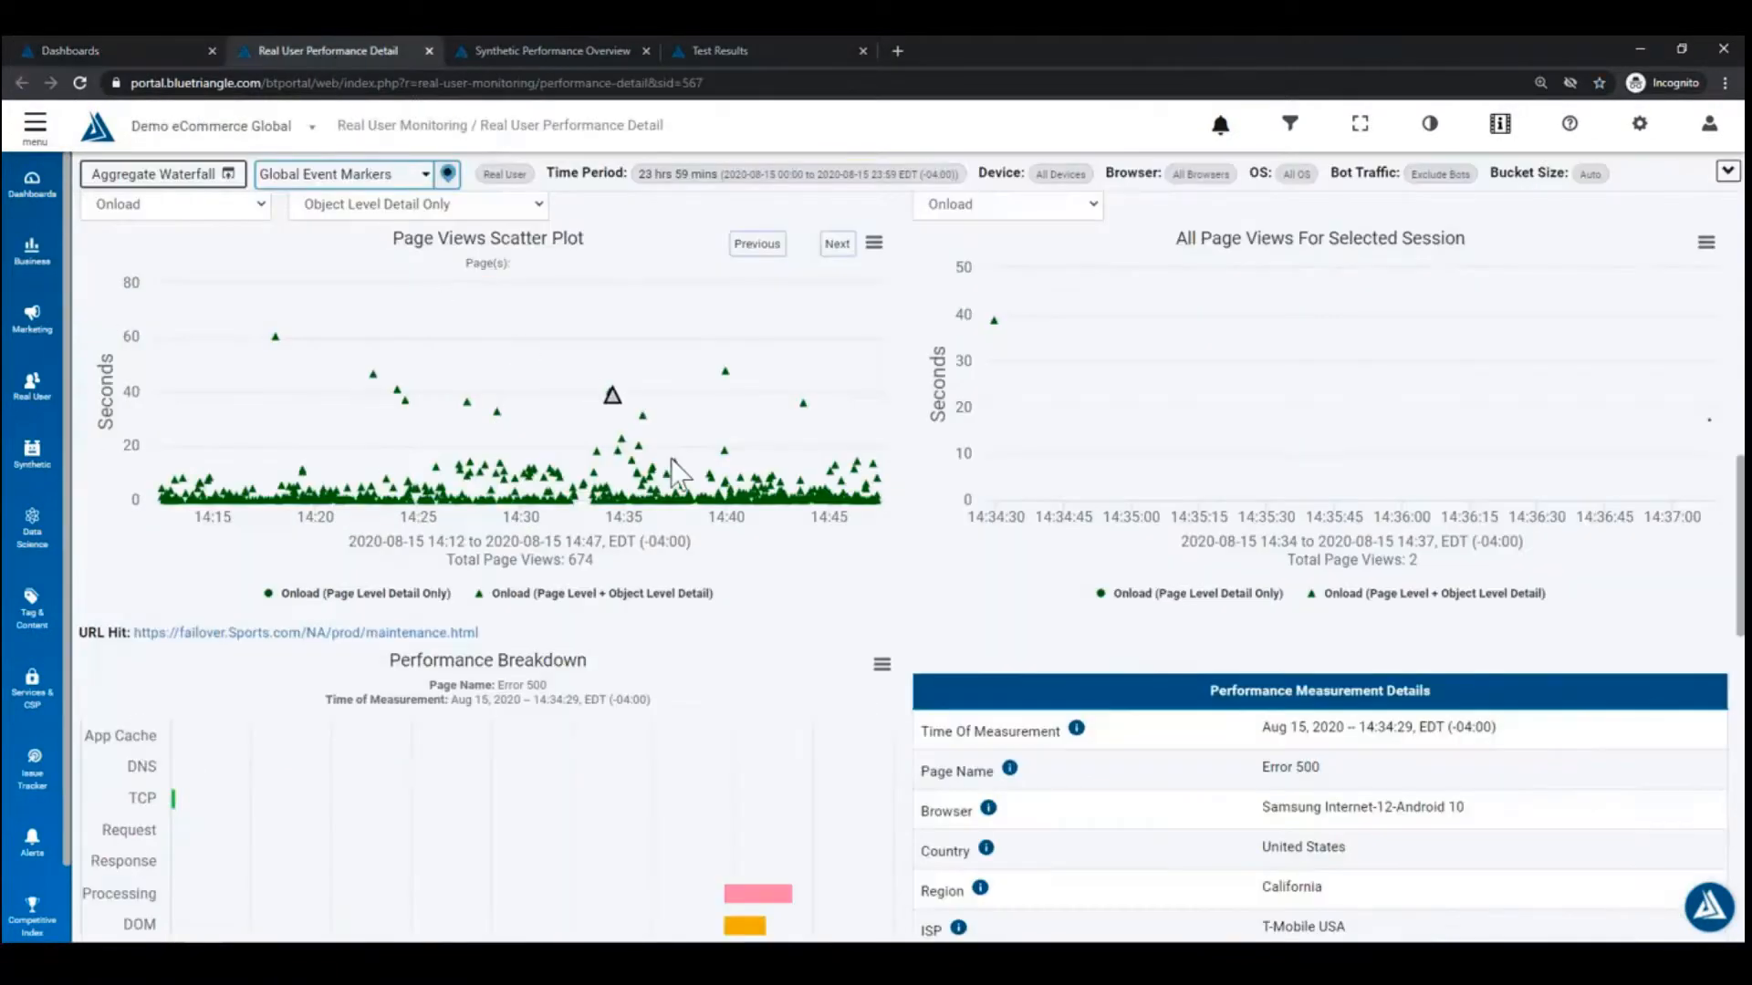
# Step: Scroll back through the page to locate the slow Error 500 triangle near 14:28 in the scatter plot
pyautogui.scroll(8, 694, 502)
pyautogui.scroll(-4, 799, 402)
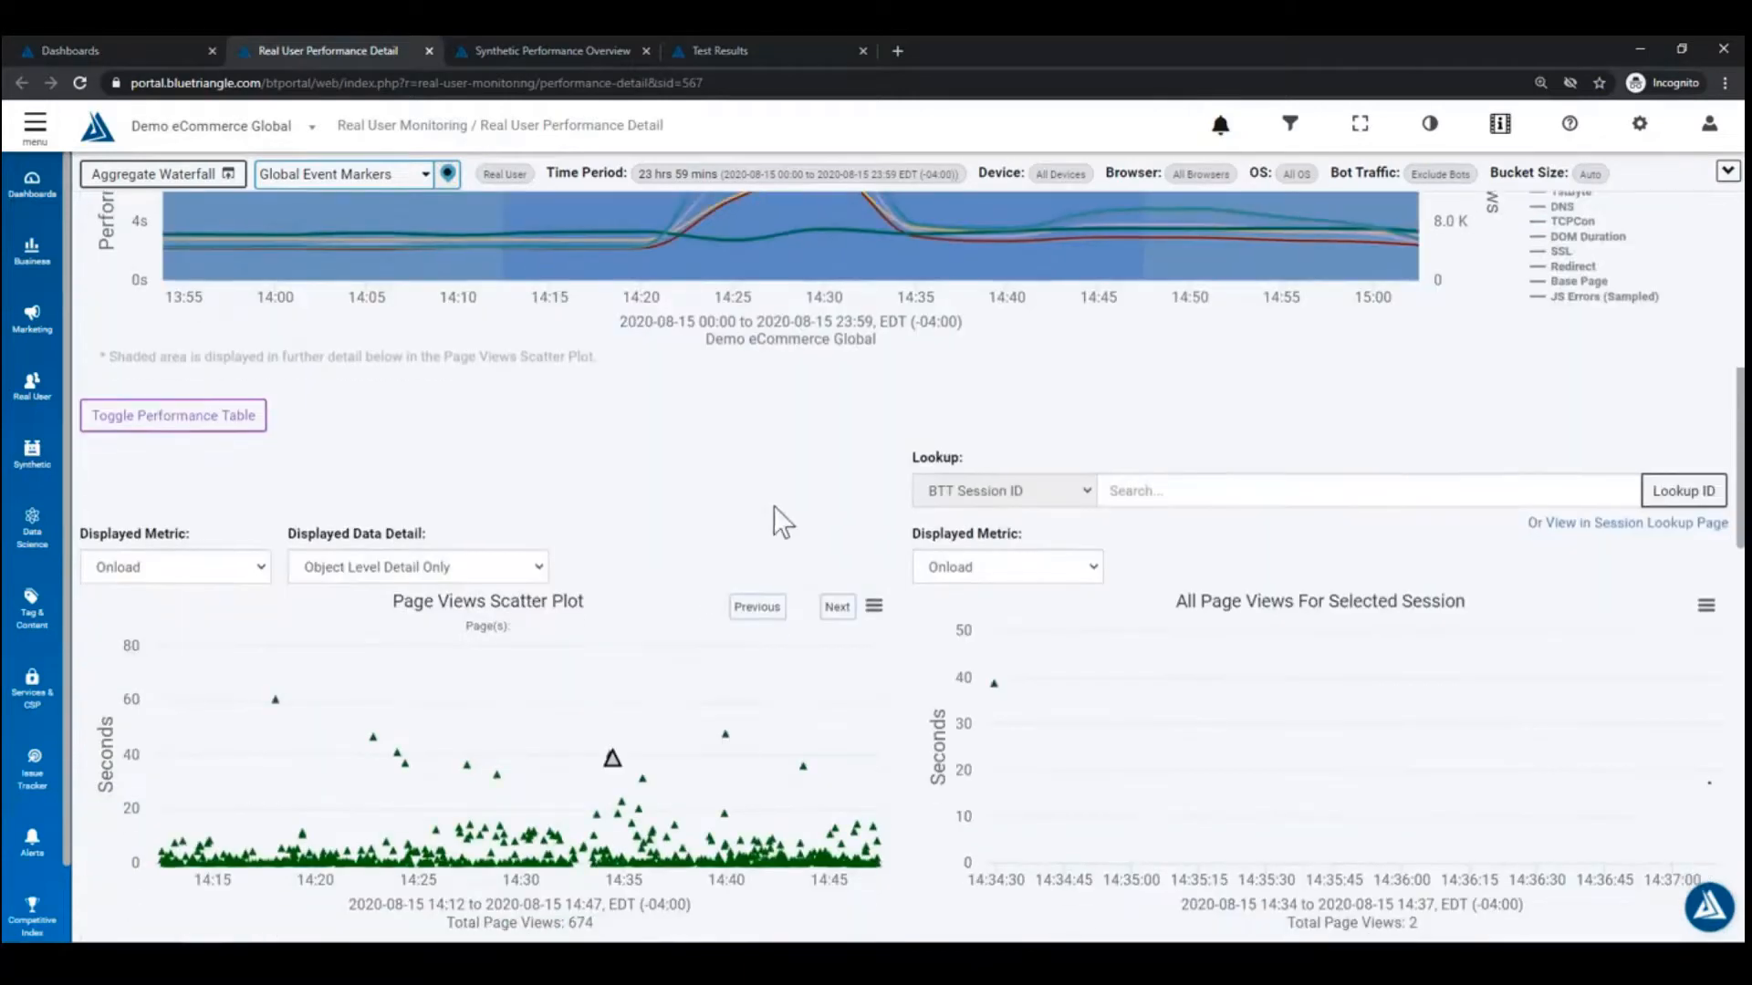
pyautogui.scroll(-2, 774, 506)
pyautogui.moveTo(613, 580)
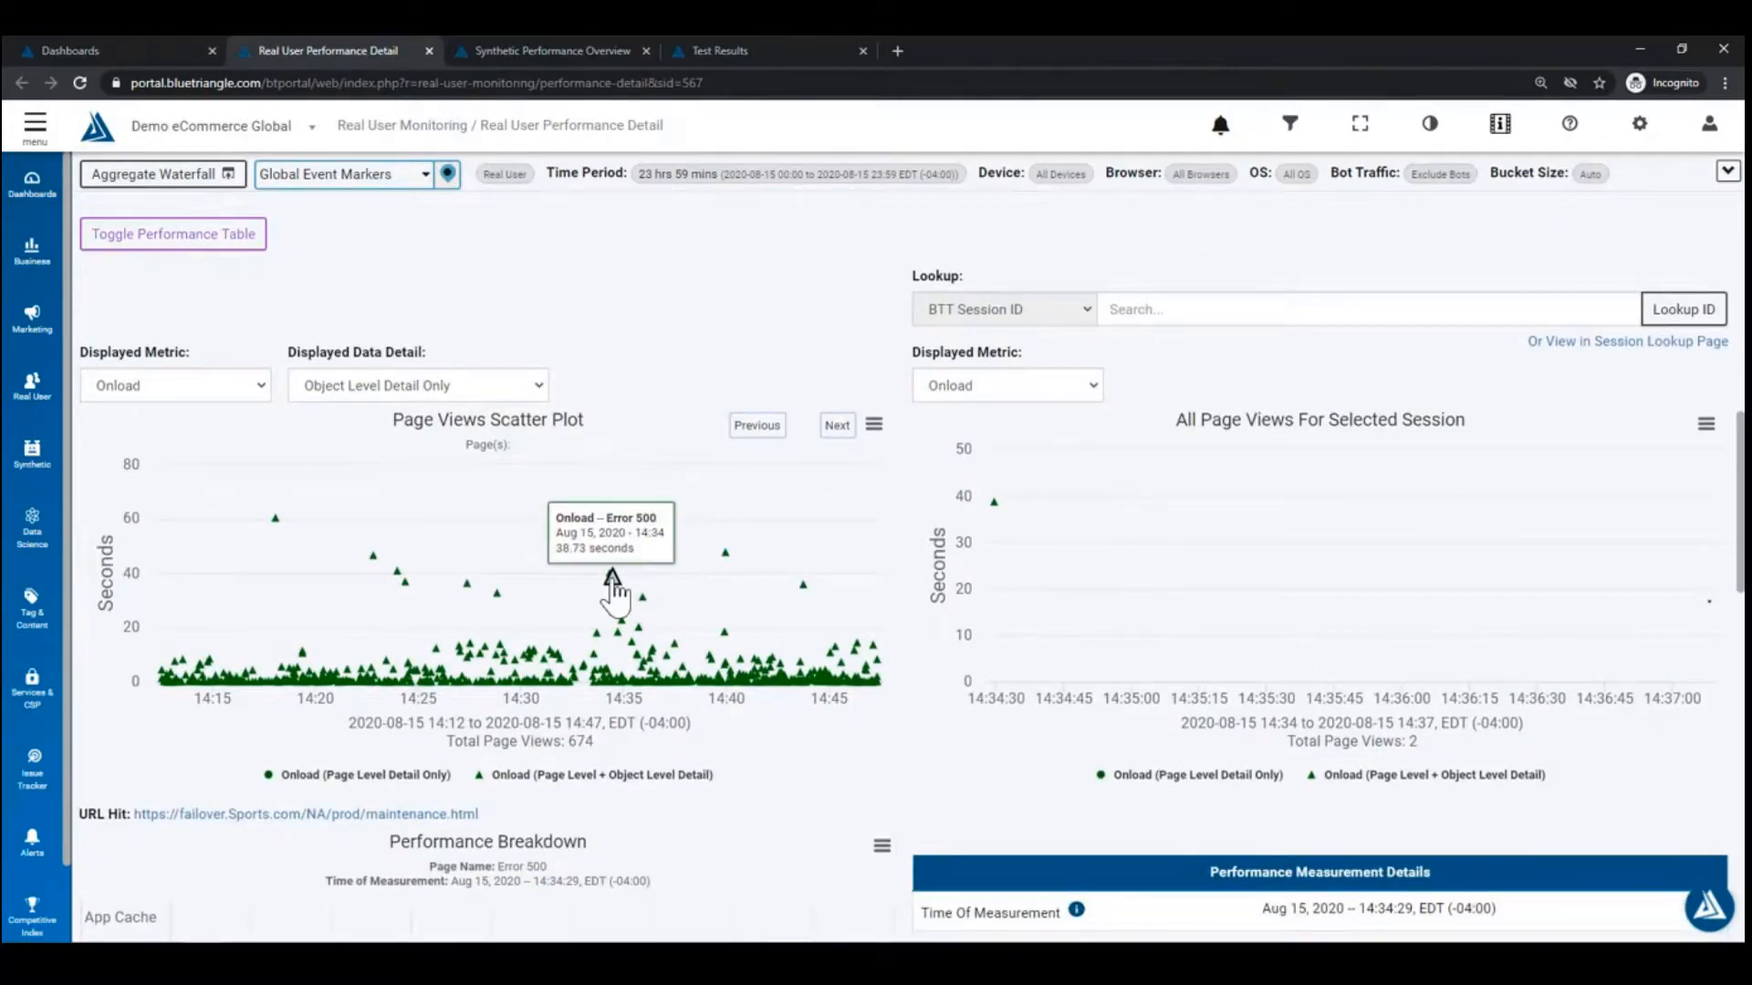
pyautogui.scroll(-4, 757, 509)
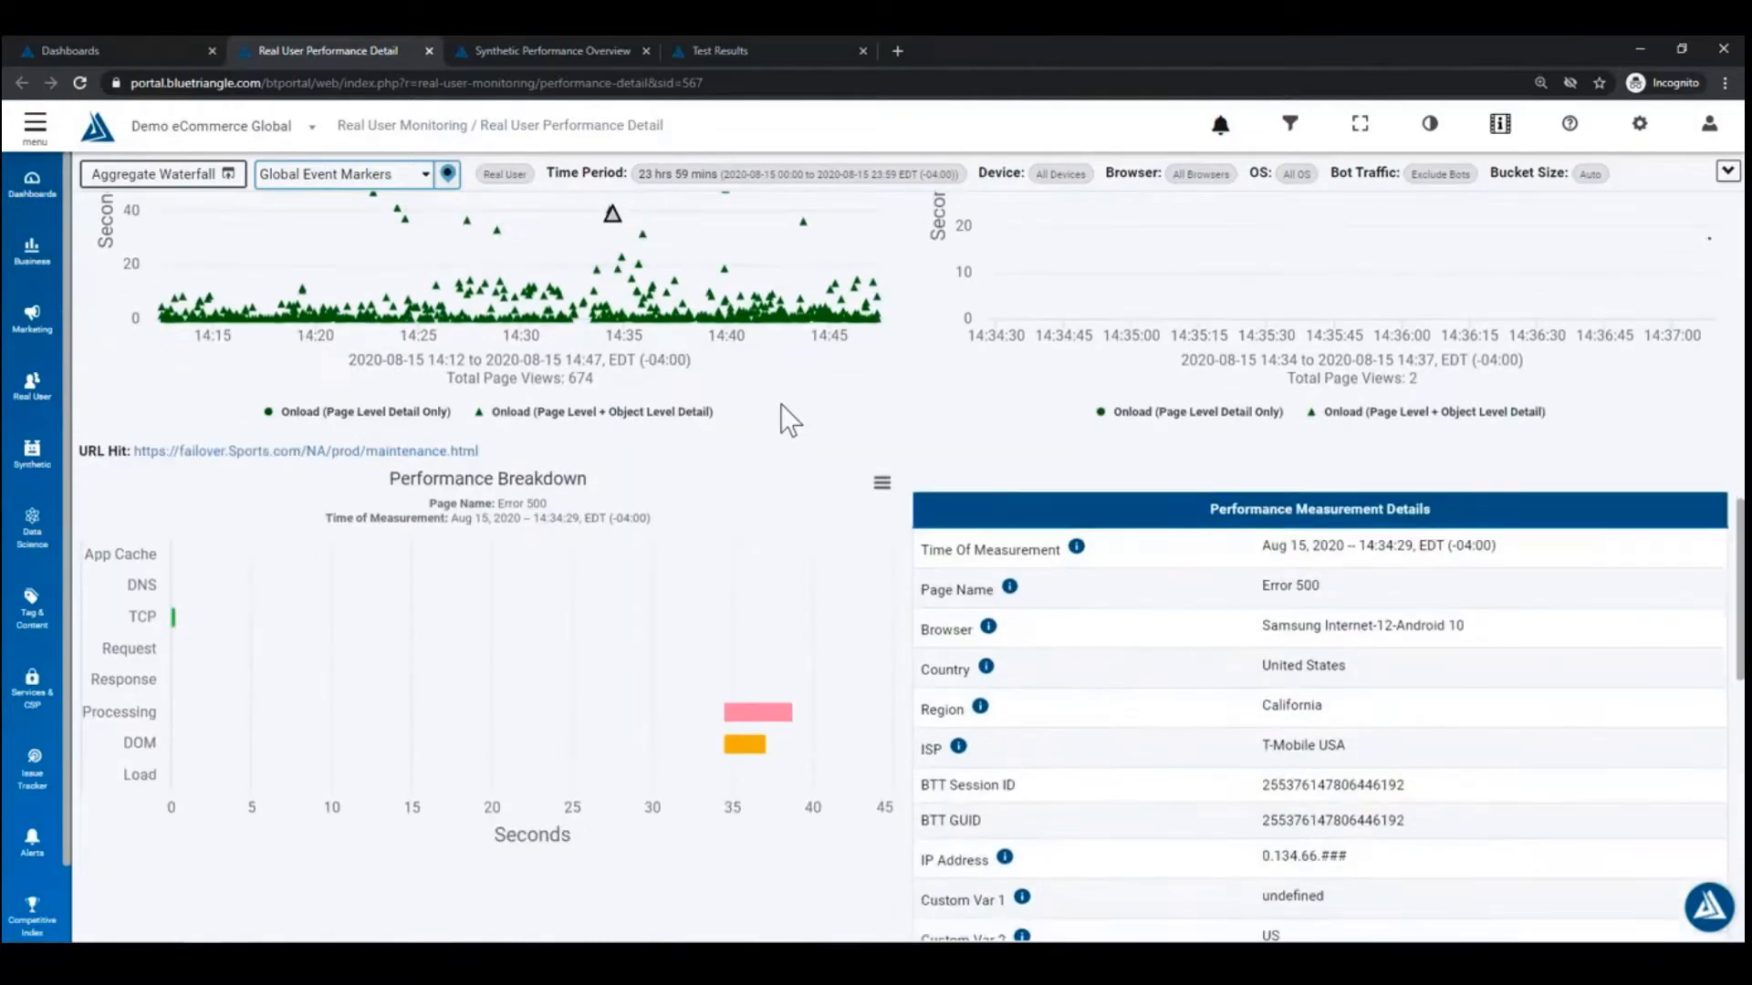
pyautogui.scroll(-1, 780, 403)
pyautogui.scroll(-4, 1114, 575)
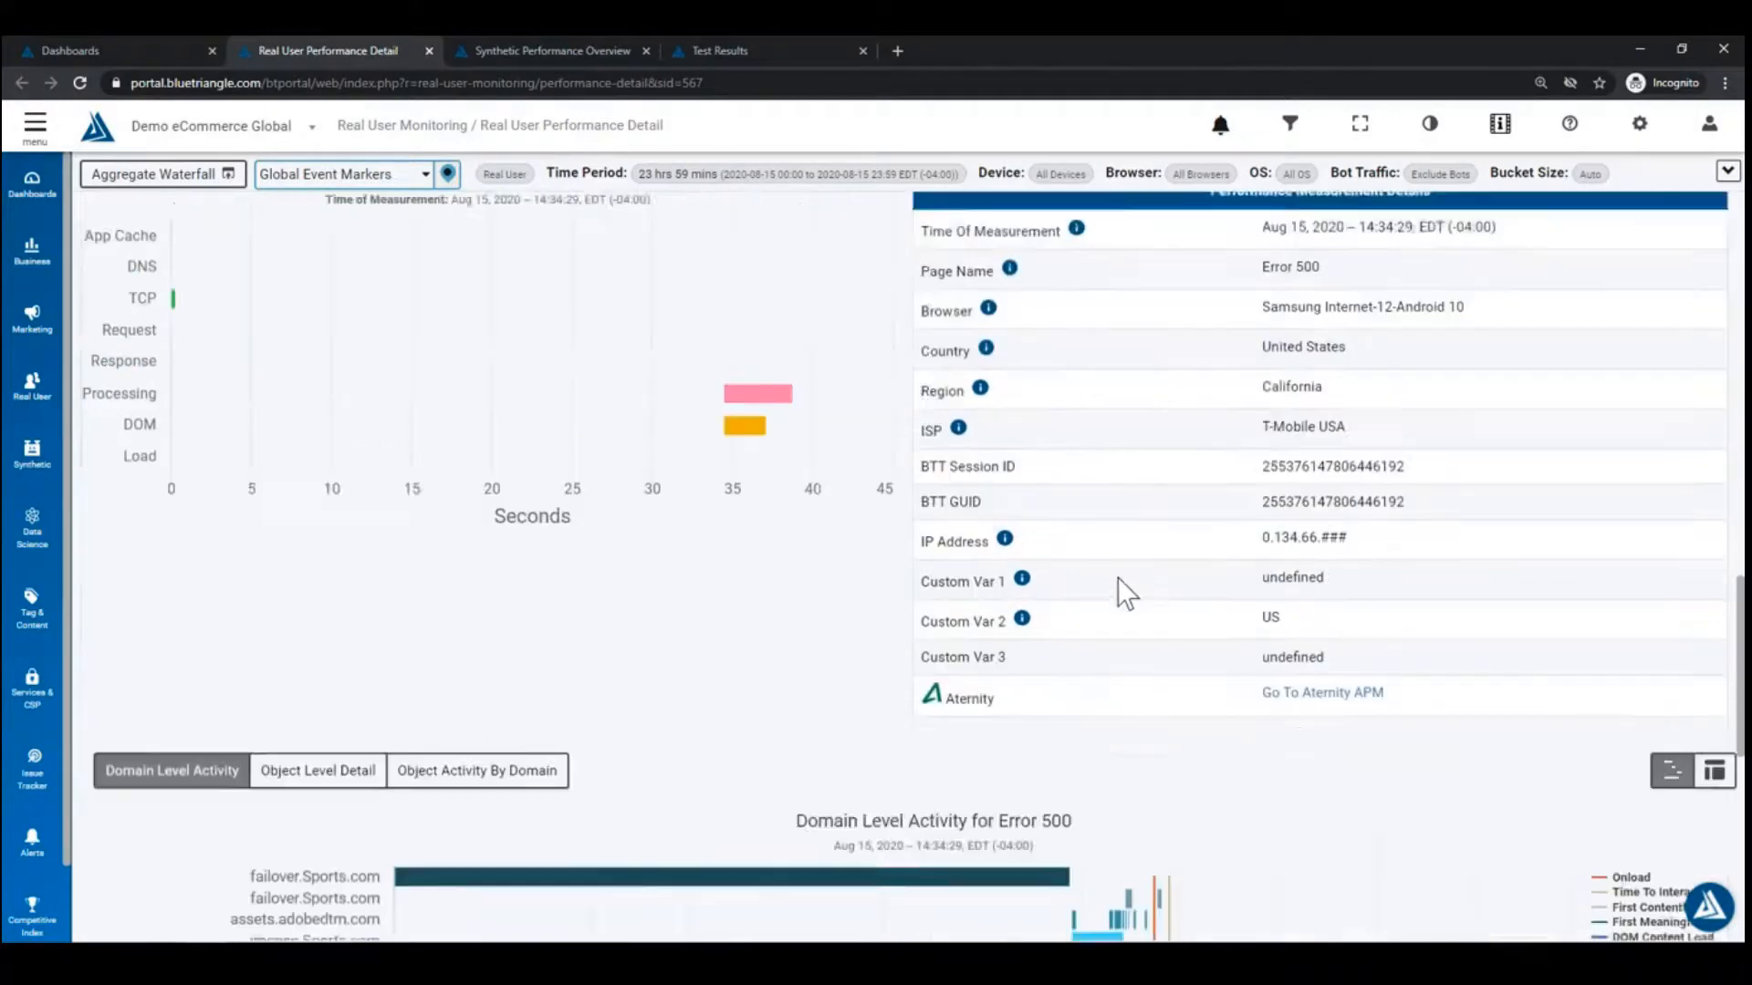
pyautogui.scroll(8, 808, 560)
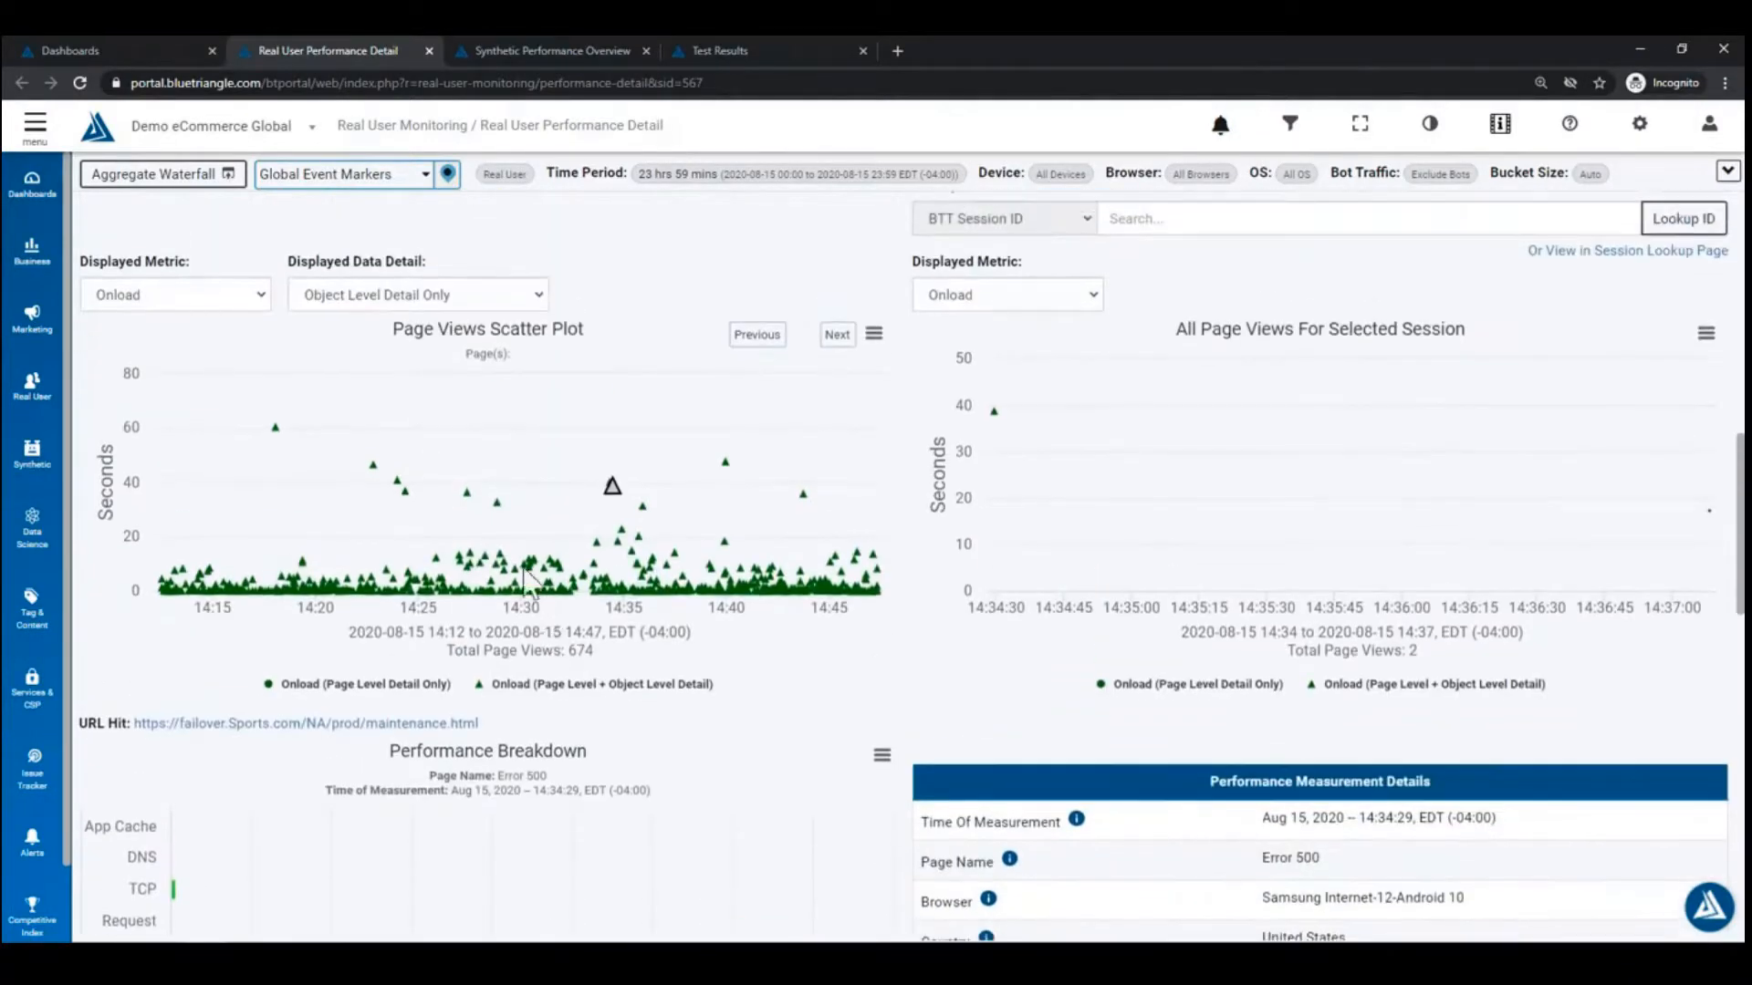
# Step: Load the 14:28:50 Error 500 view and review its details: Mobile Safari, iOS 13, Ontario, Canada
pyautogui.click(500, 514)
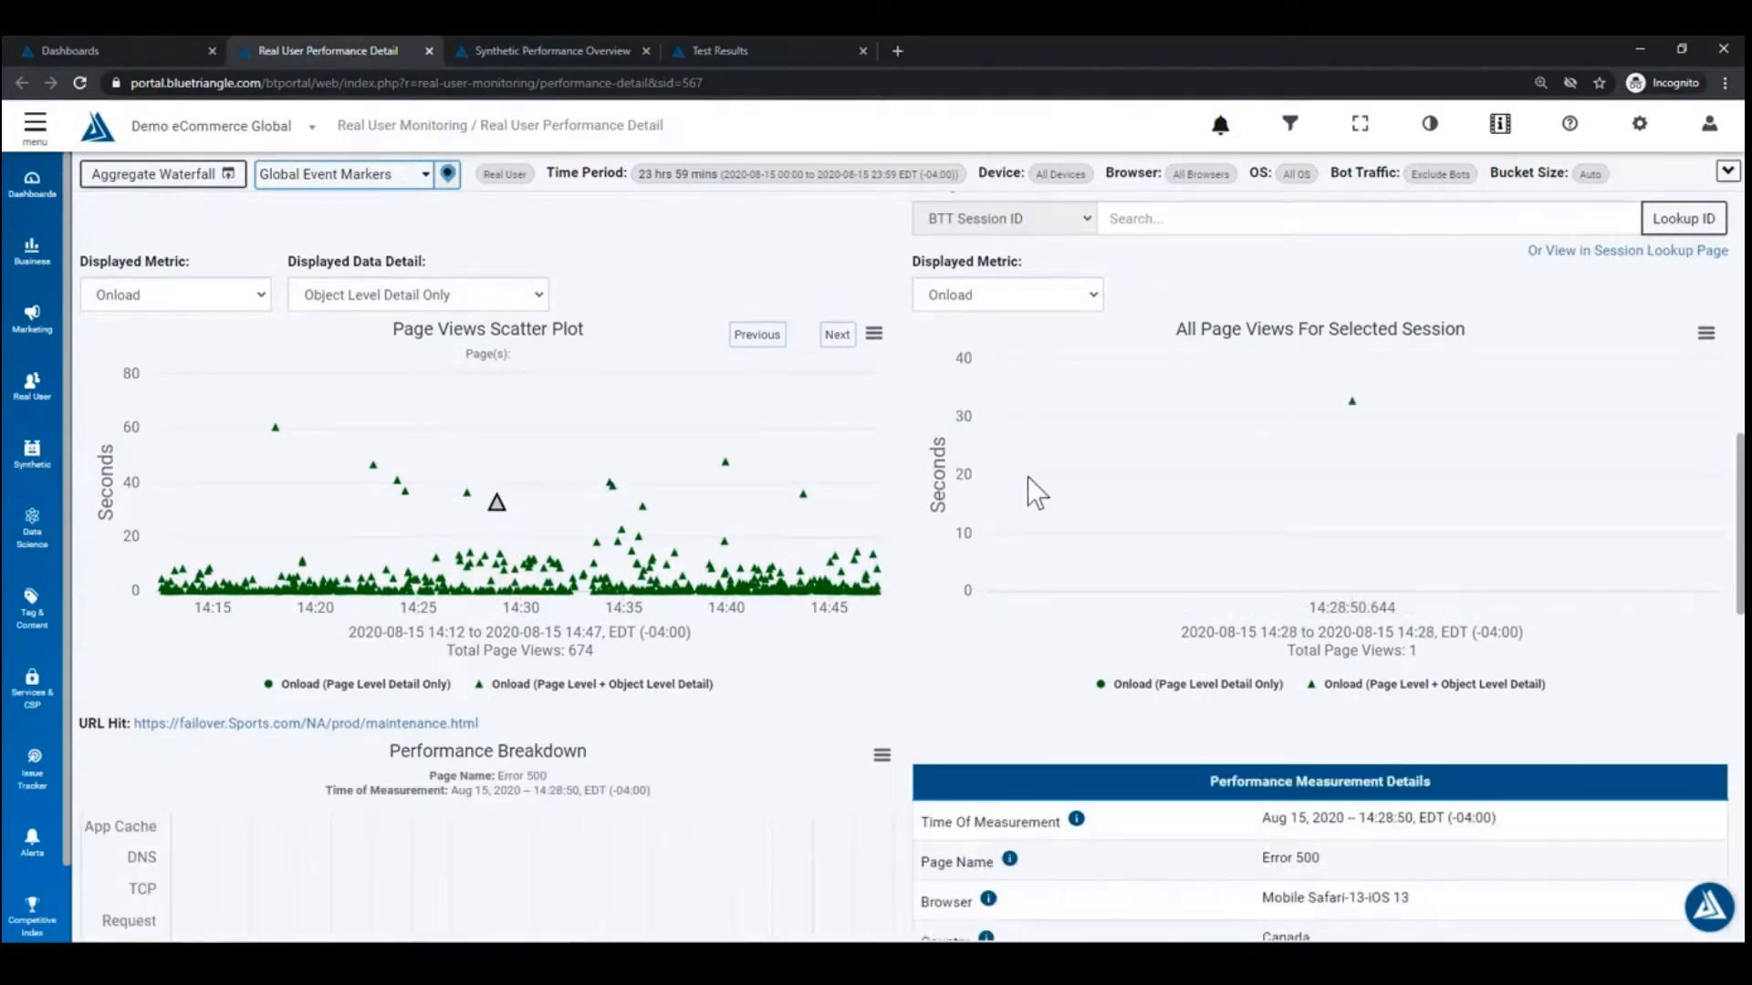
pyautogui.scroll(-7, 1146, 614)
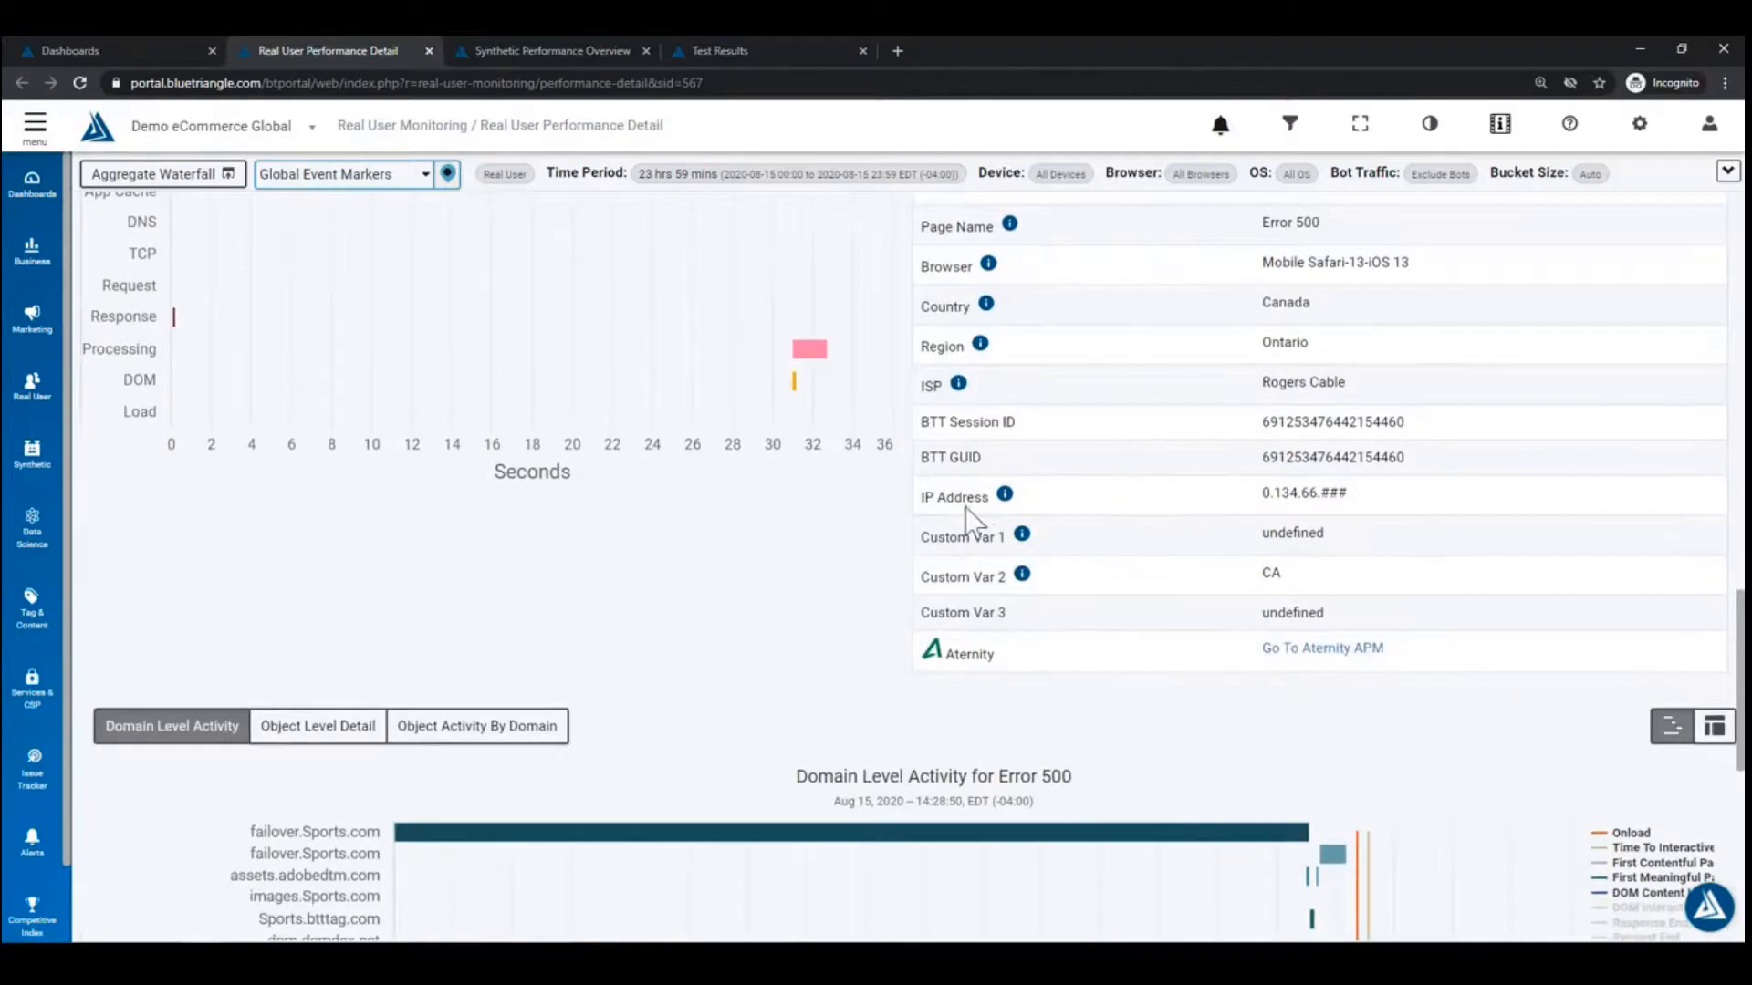
pyautogui.scroll(-5, 802, 528)
pyautogui.scroll(8, 1054, 508)
pyautogui.scroll(12, 1054, 507)
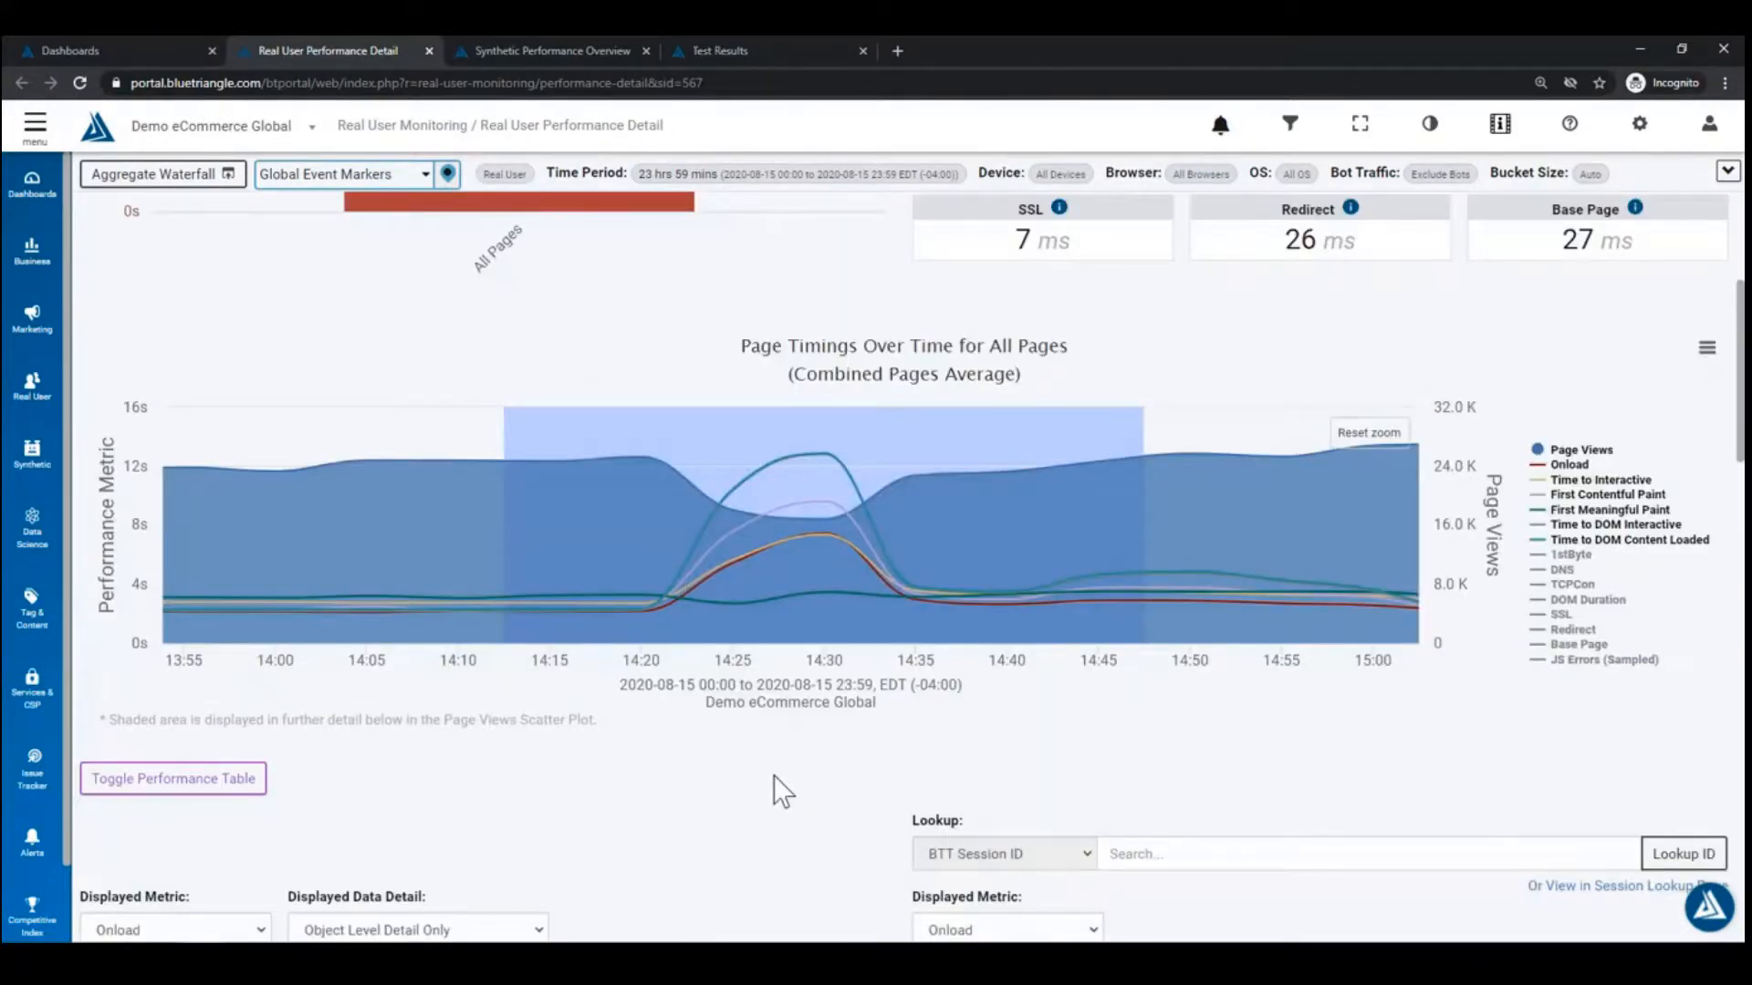
pyautogui.scroll(4, 865, 749)
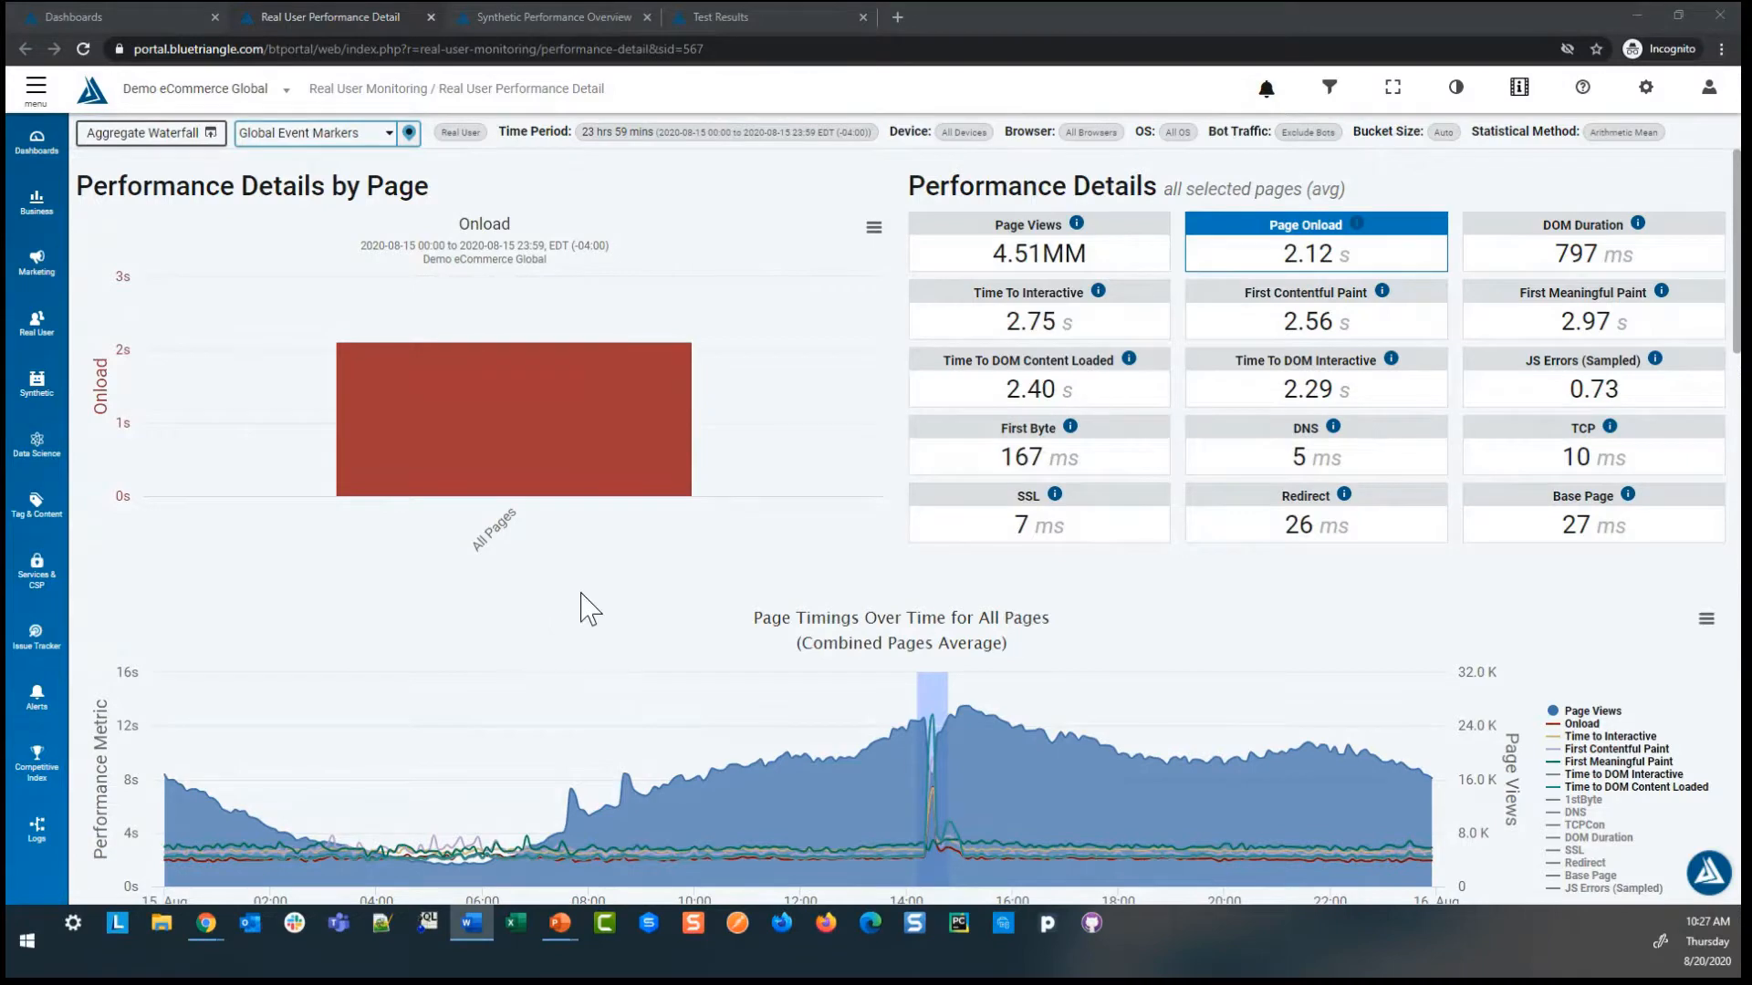
# Step: Return to the Dashboards tab and switch to Demo Dashboard 2 from the Custom dashboards list
pyautogui.click(121, 18)
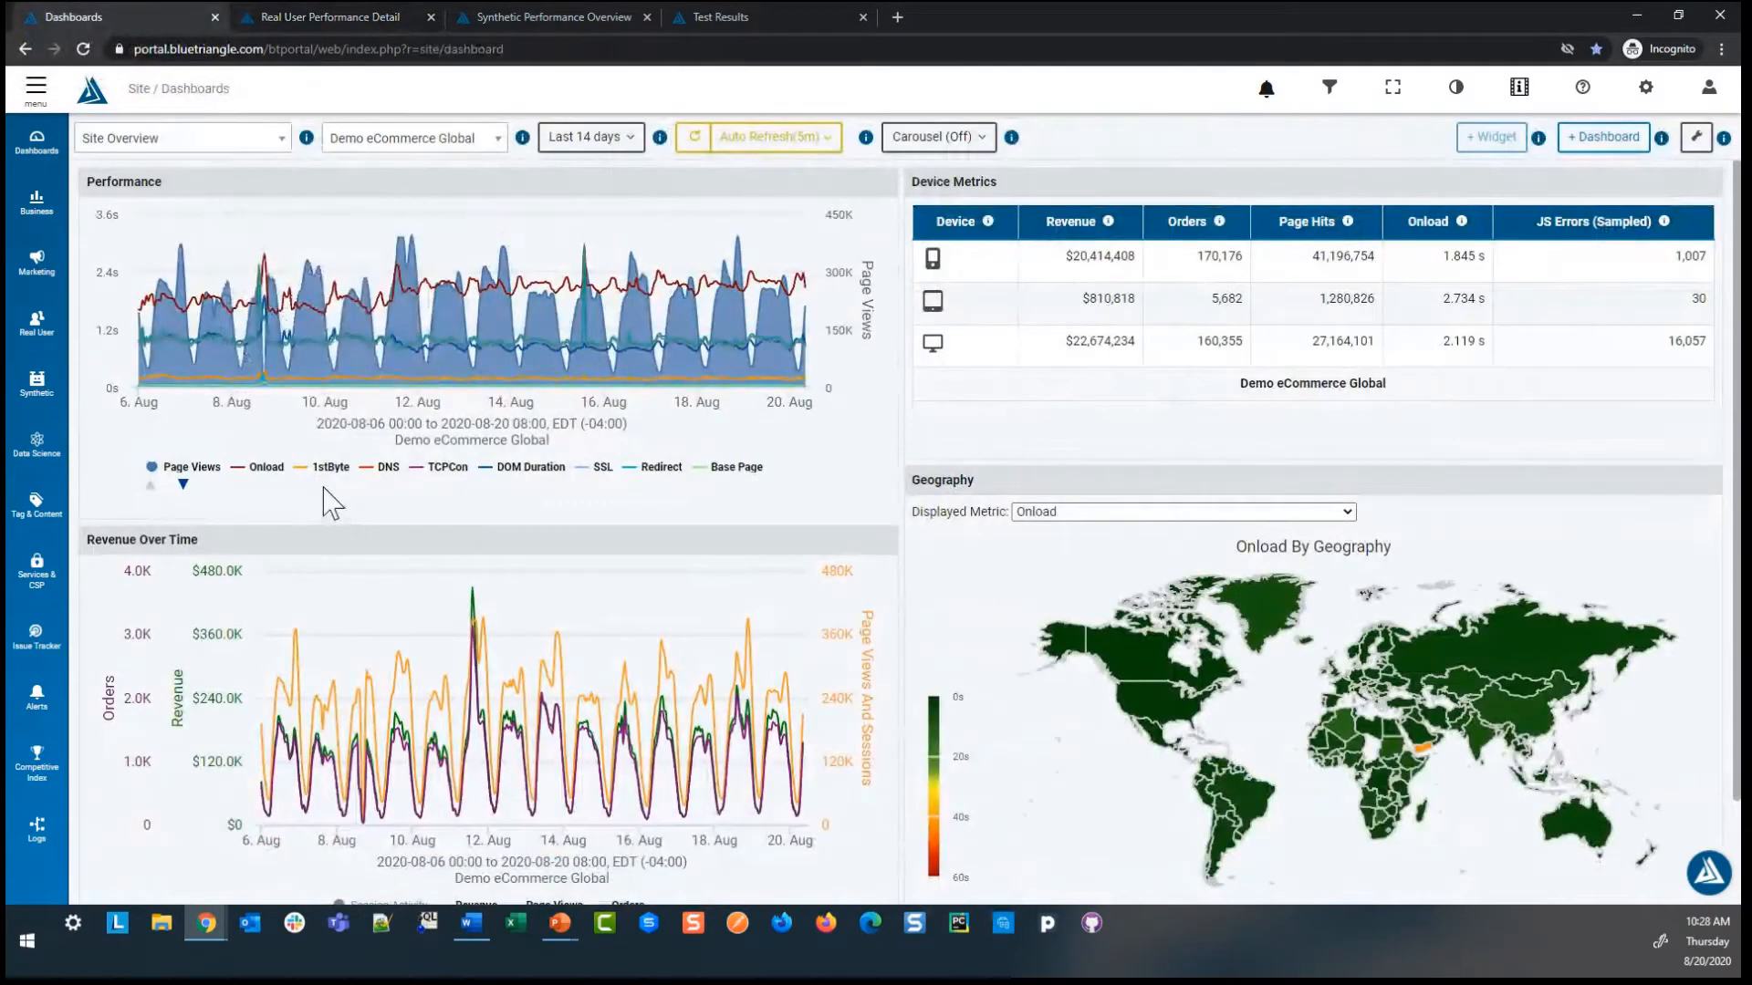
pyautogui.click(224, 144)
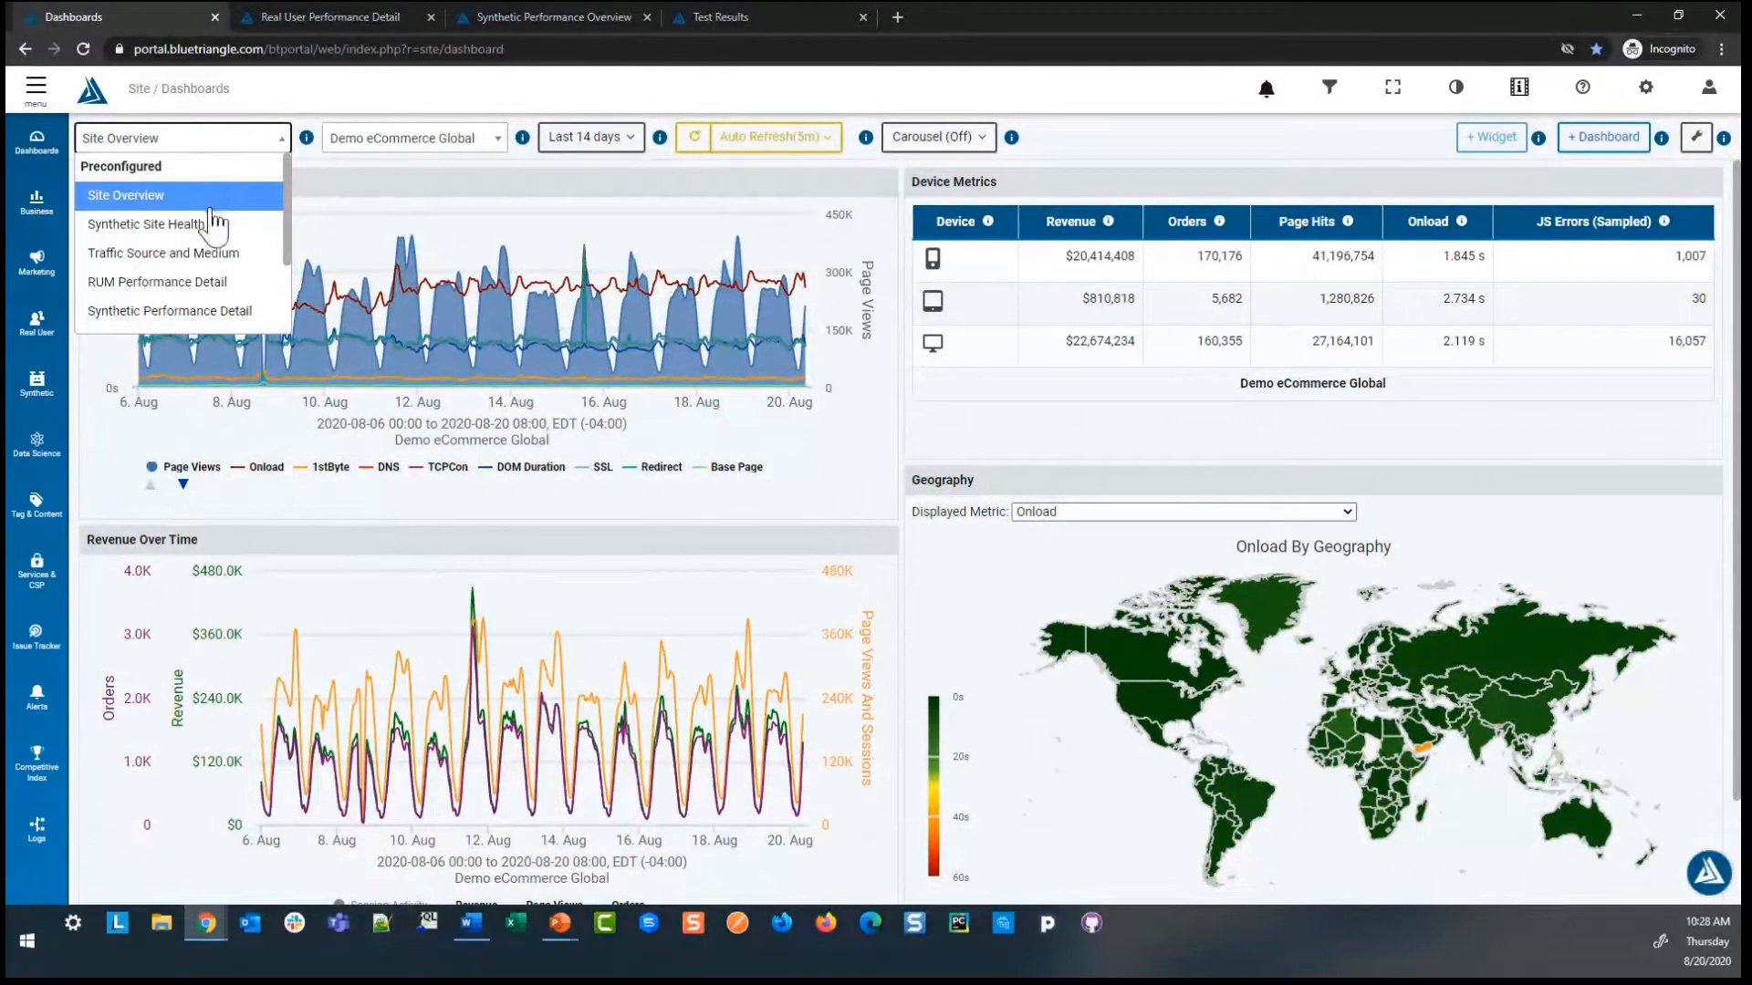
pyautogui.scroll(-2, 216, 248)
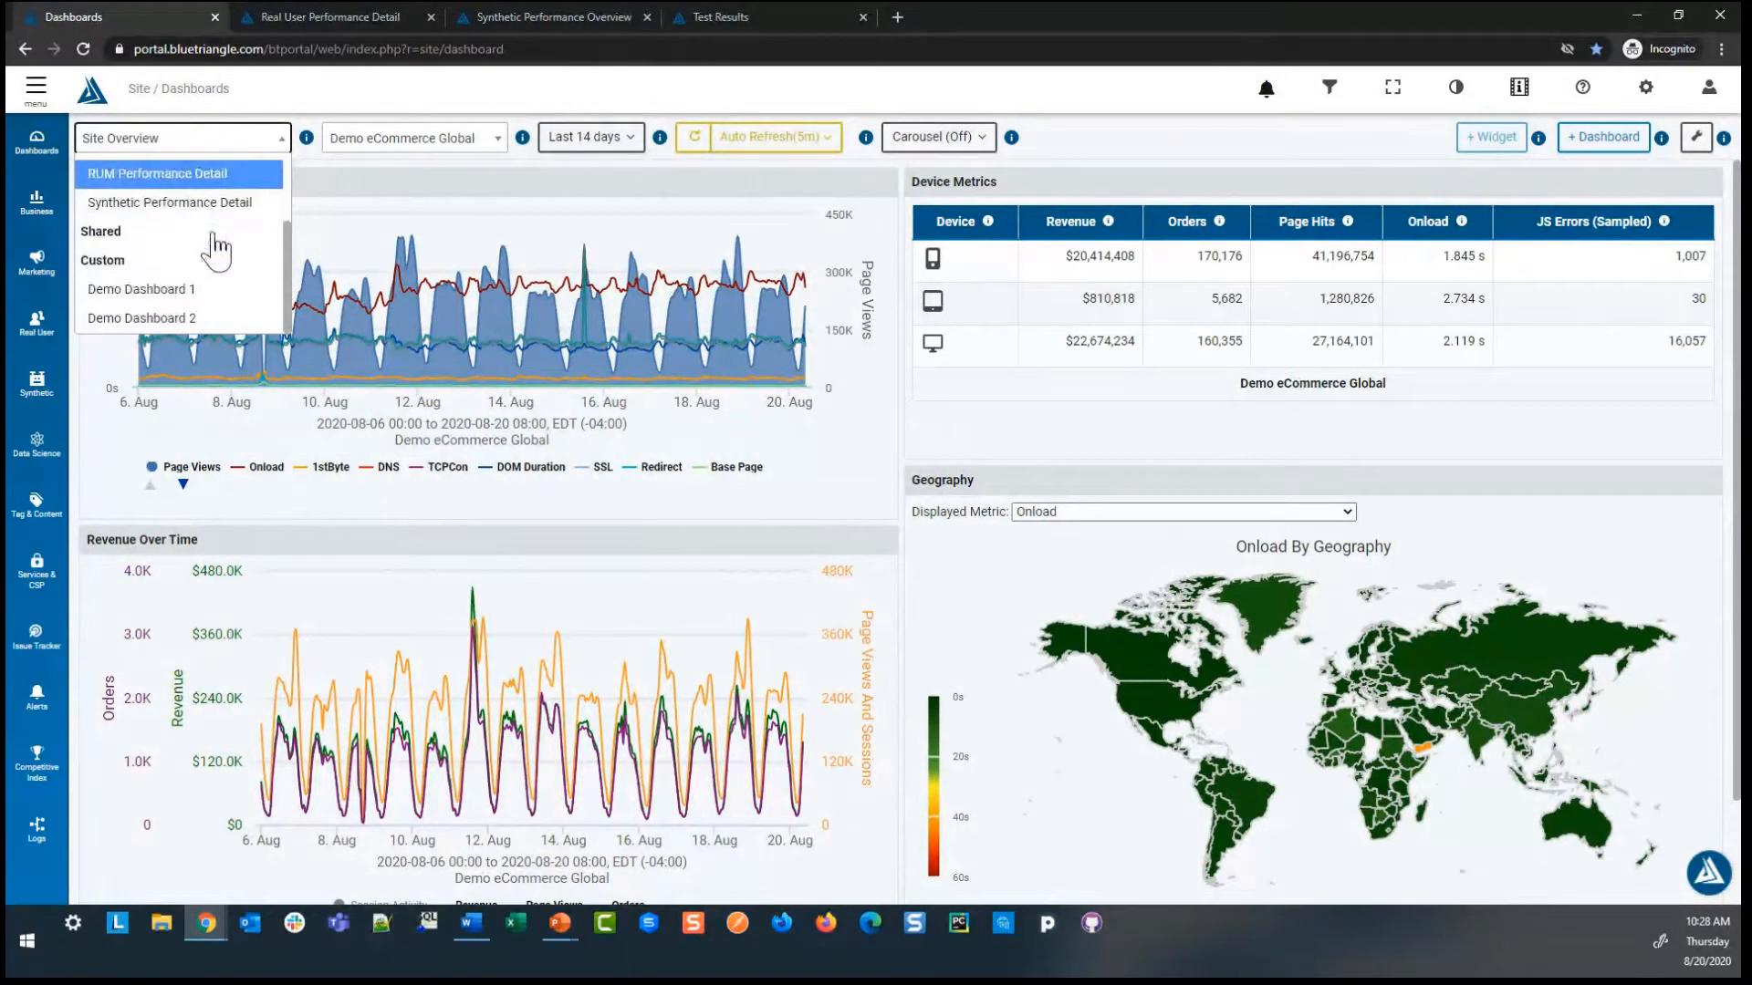
pyautogui.click(199, 323)
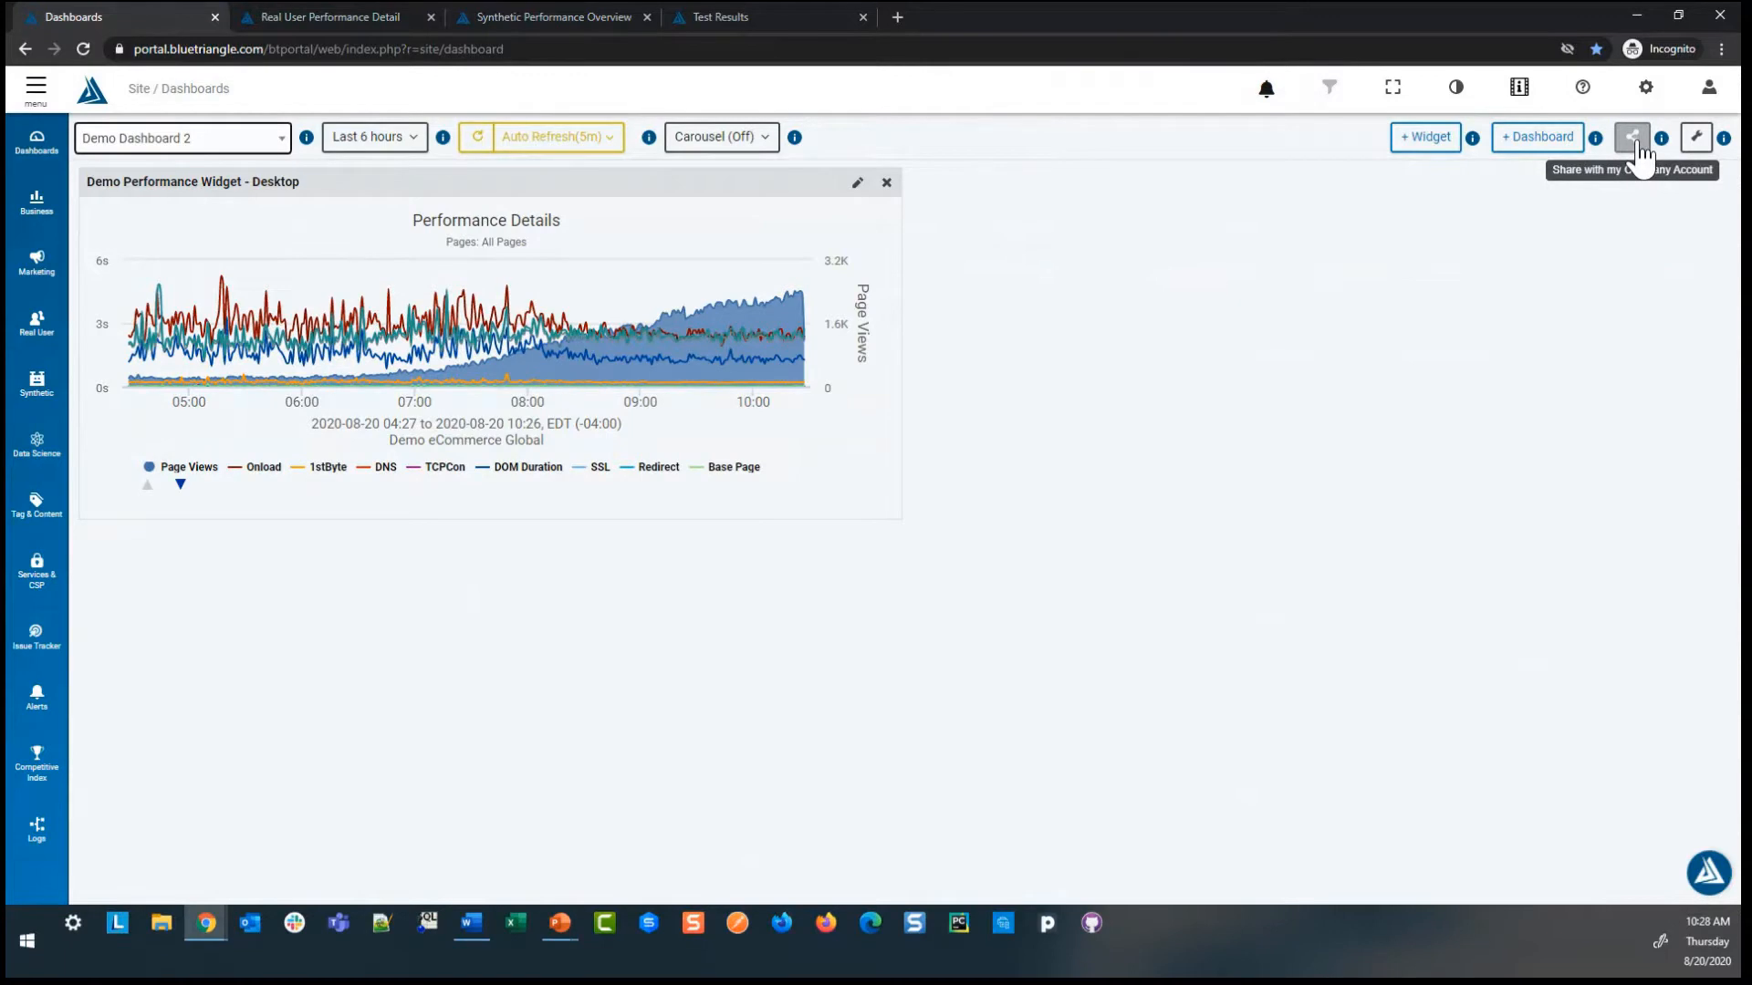
# Step: Share Demo Dashboard 2 and its Desktop performance widget with the company account
pyautogui.click(1633, 138)
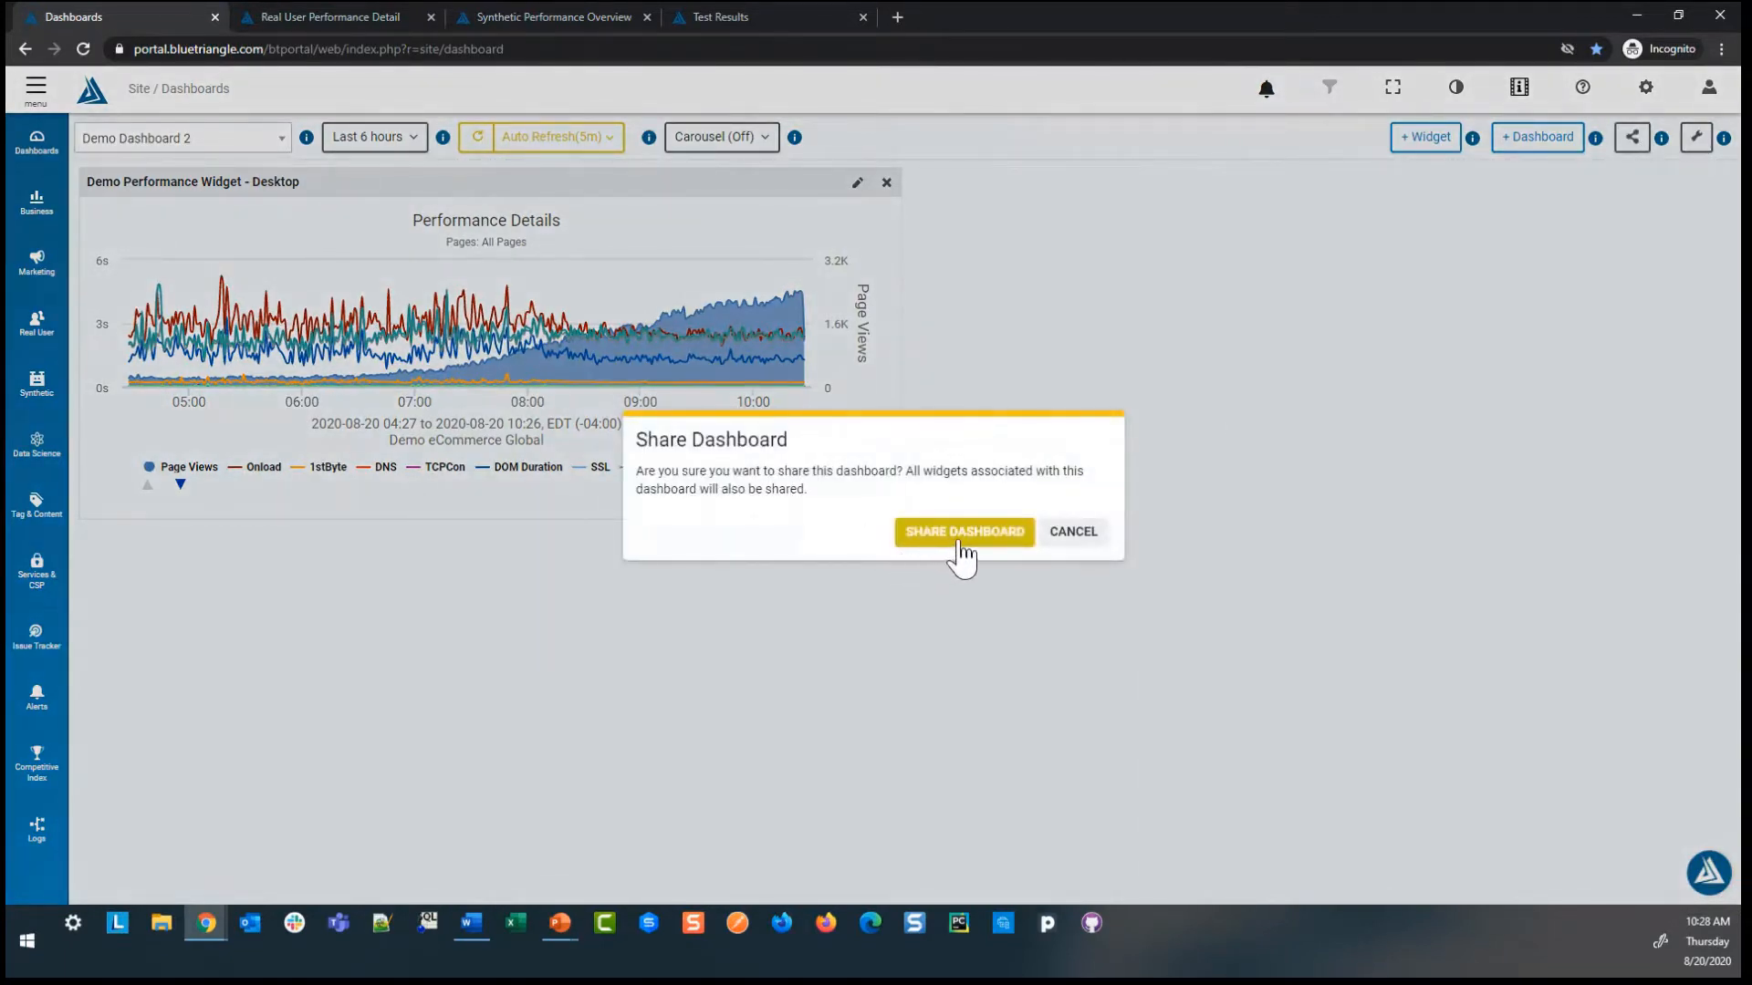
pyautogui.click(1075, 545)
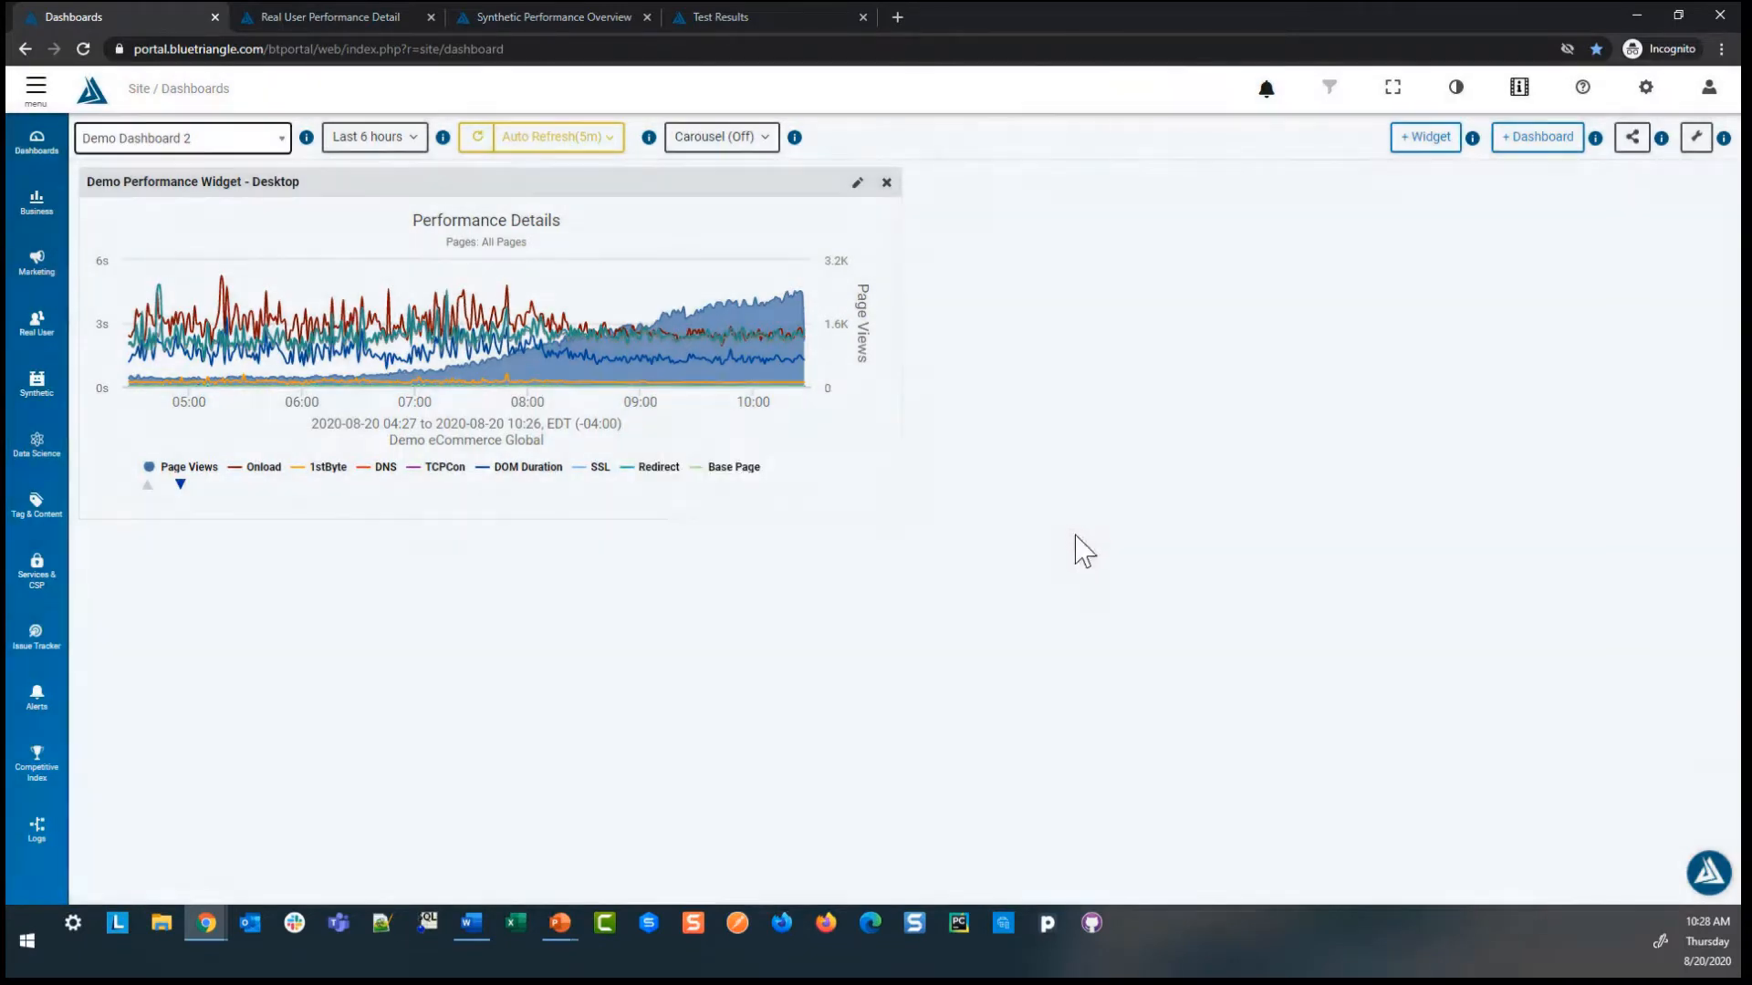
pyautogui.click(187, 141)
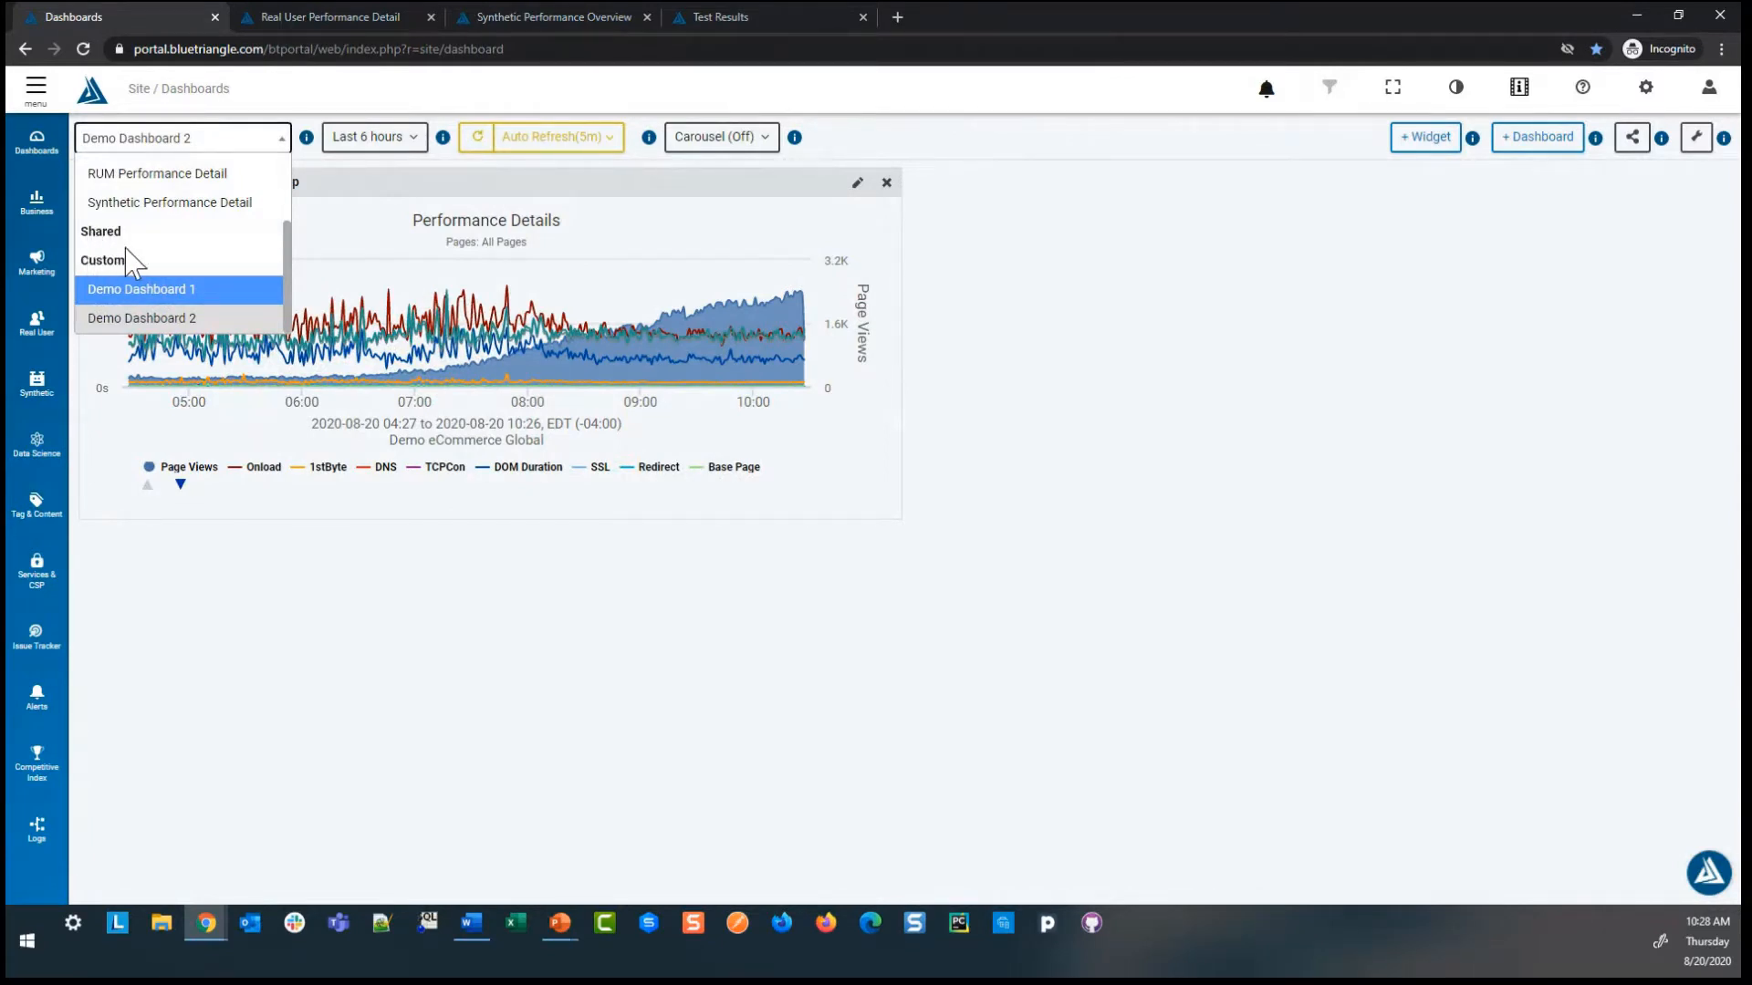
pyautogui.click(1697, 138)
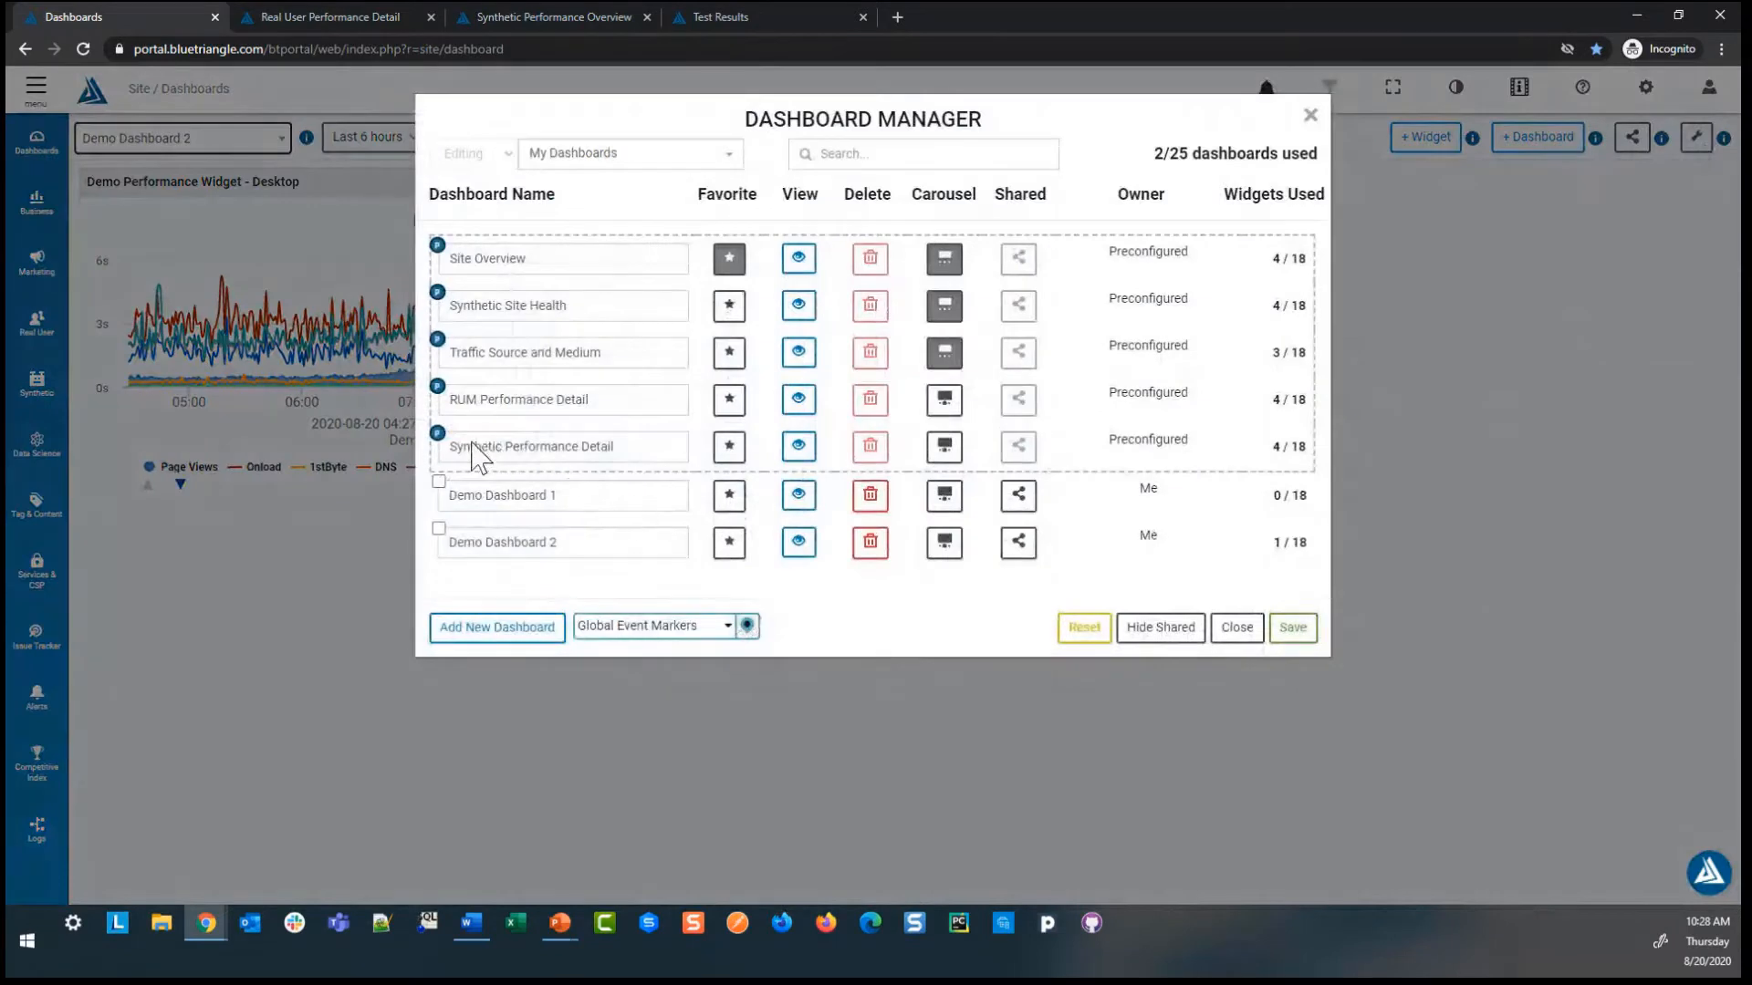
pyautogui.moveTo(439, 438)
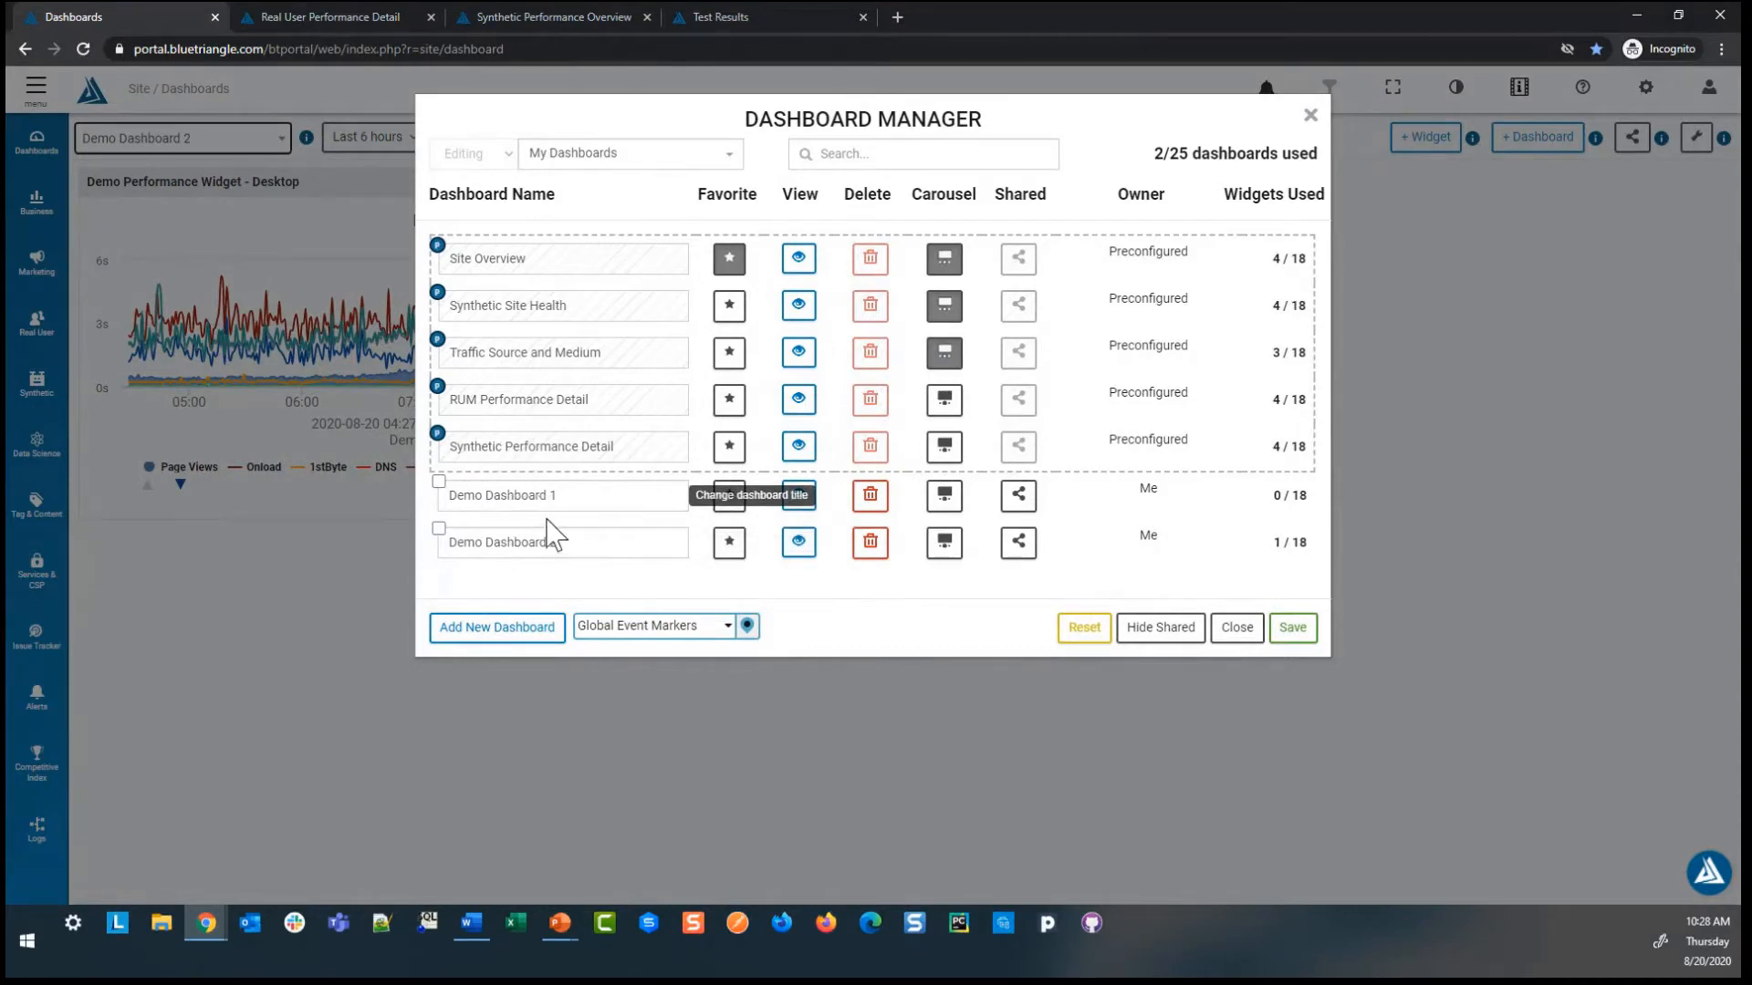
pyautogui.click(1242, 637)
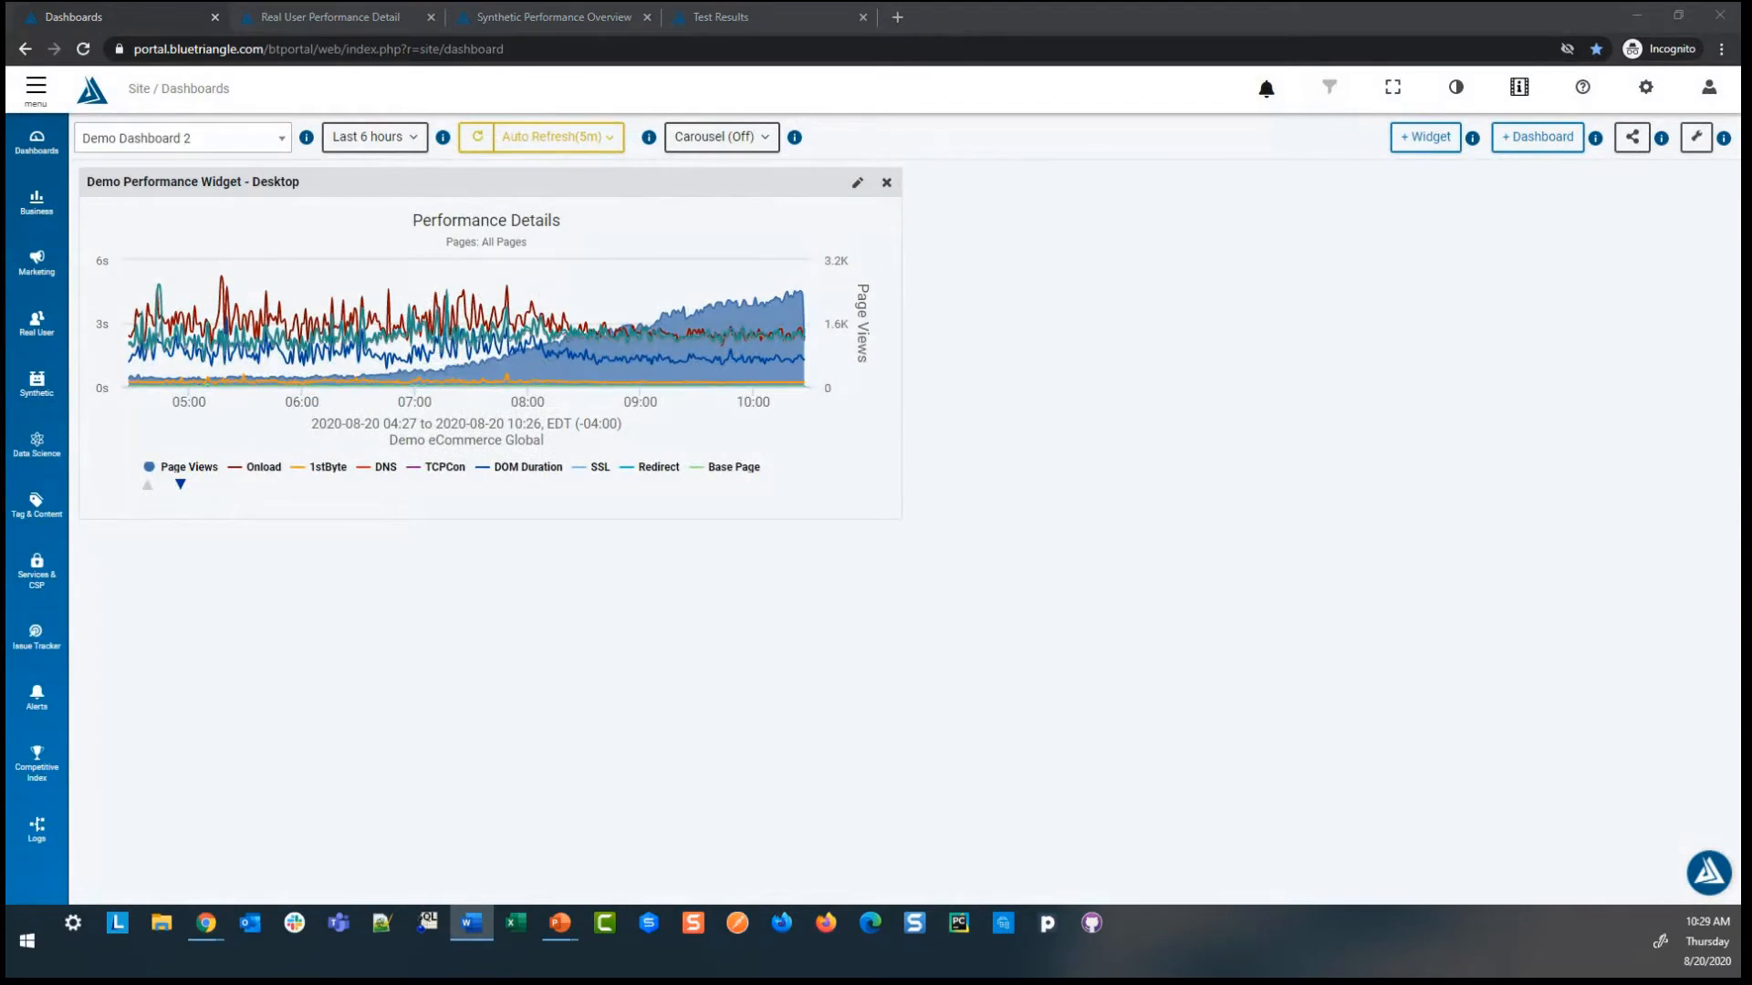